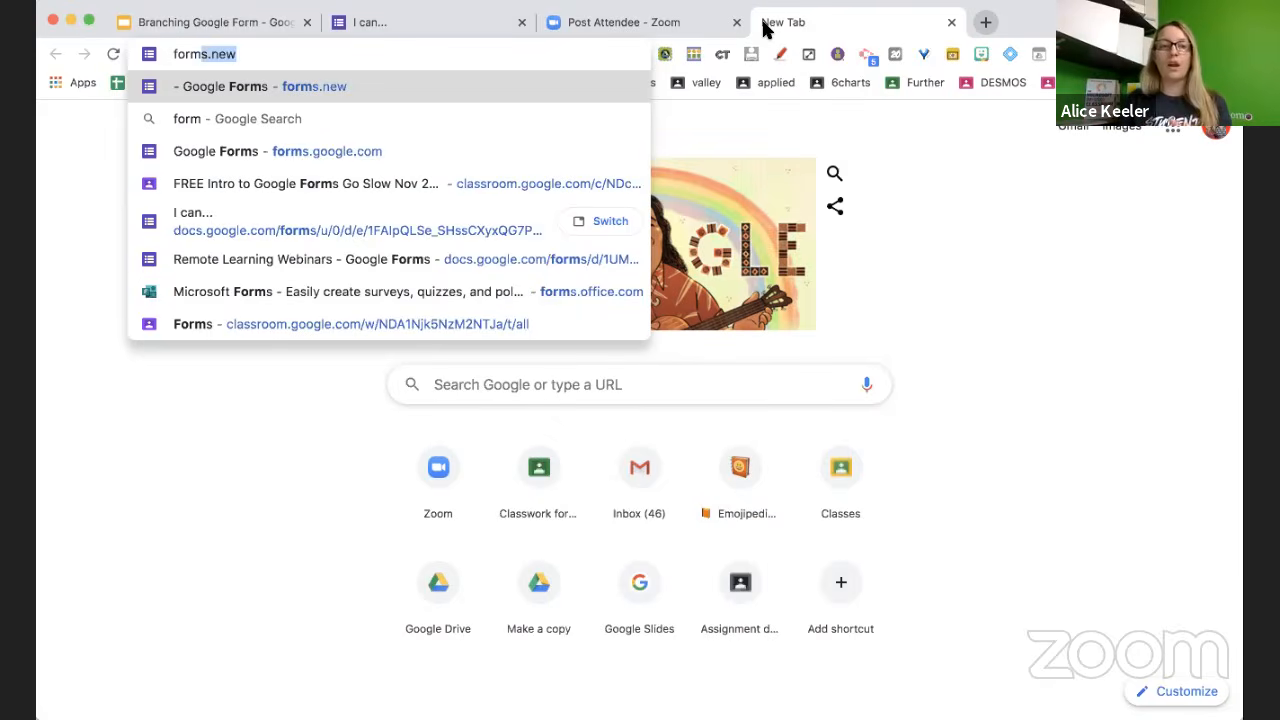
Load forms.new to open a blank Untitled form with a default multiple-choice question
key("Return")
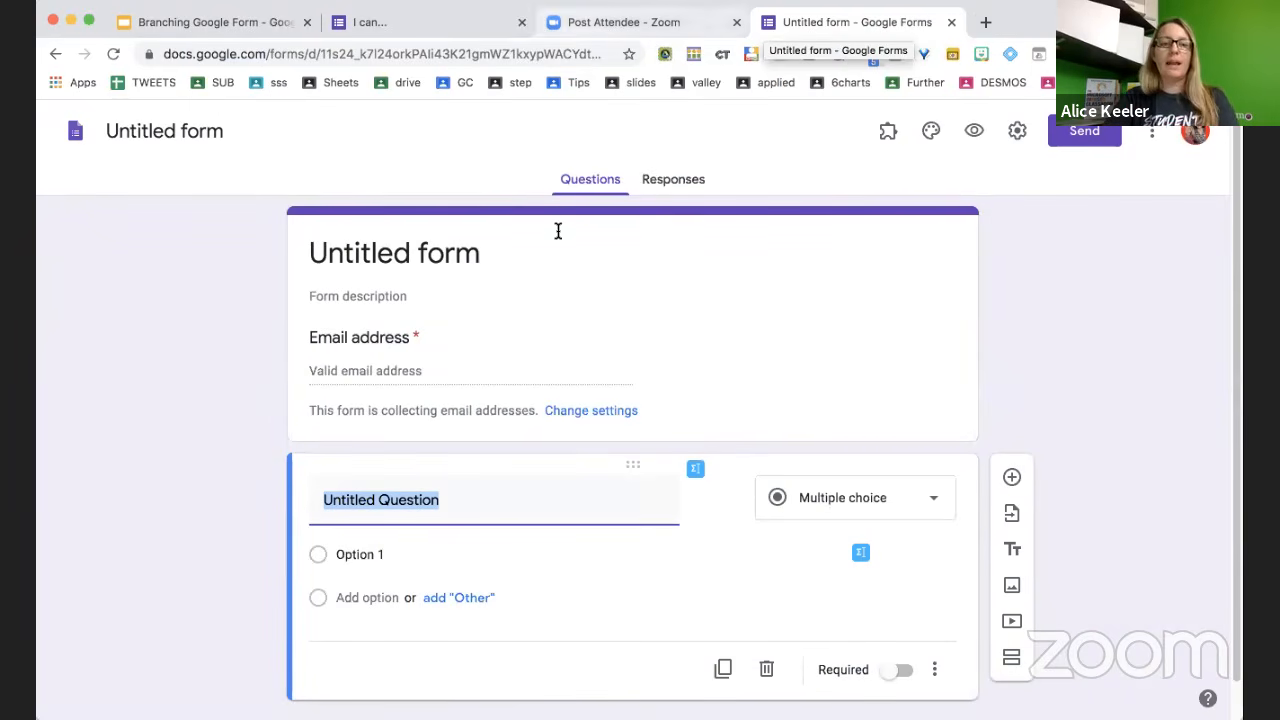
Enter 'Sample Branching Lesson' as the form title and use it as the document name
left_click(491, 251)
type("Sample Bracn")
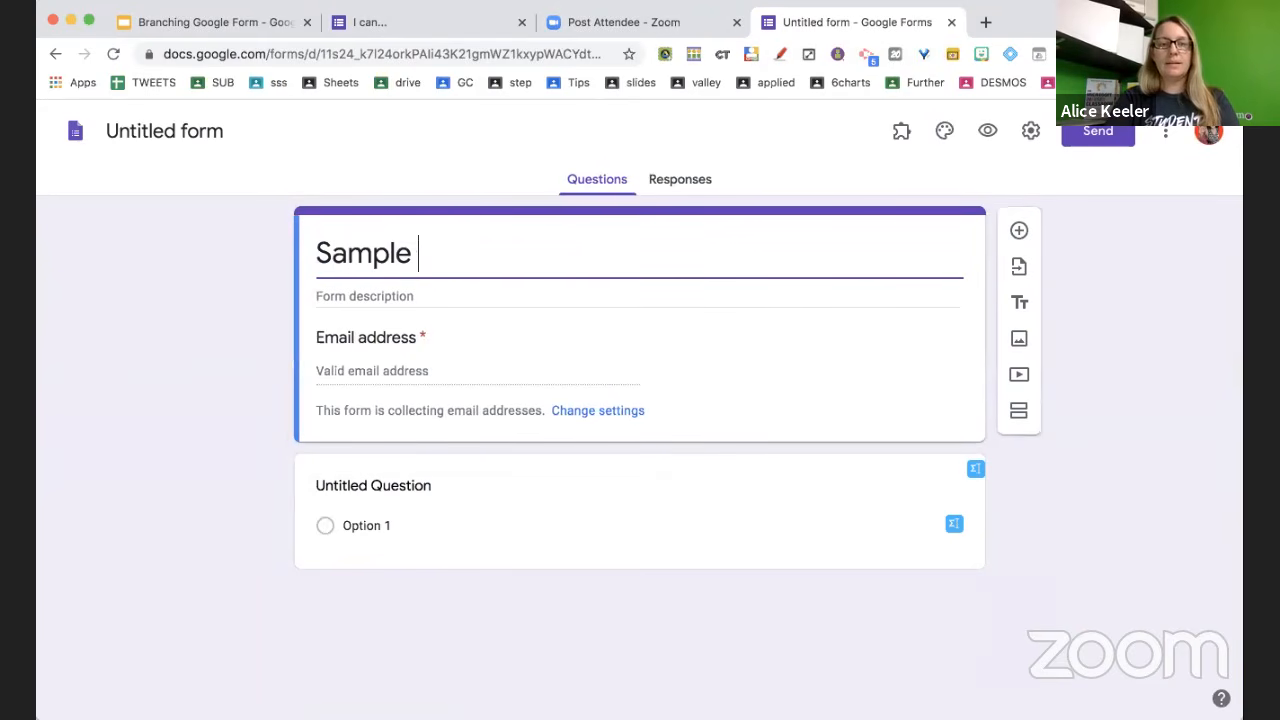
key("BackSpace")
key("BackSpace")
type("nching")
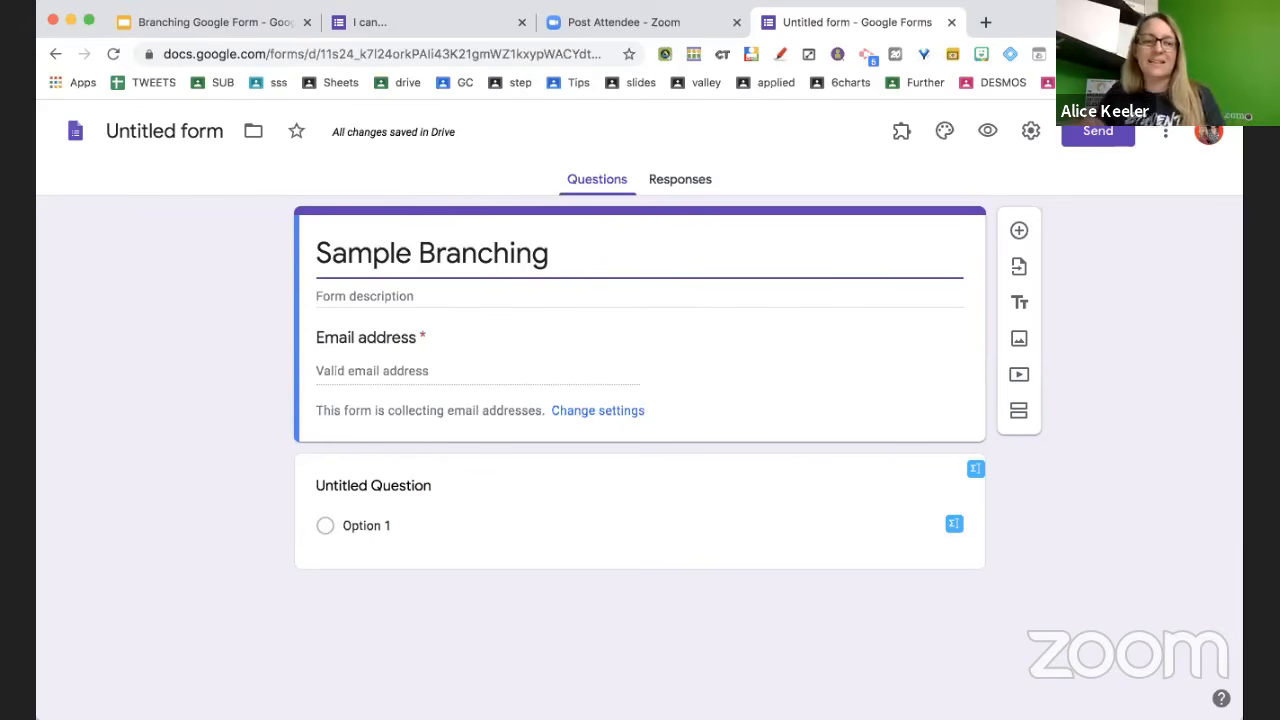
type("Lesson")
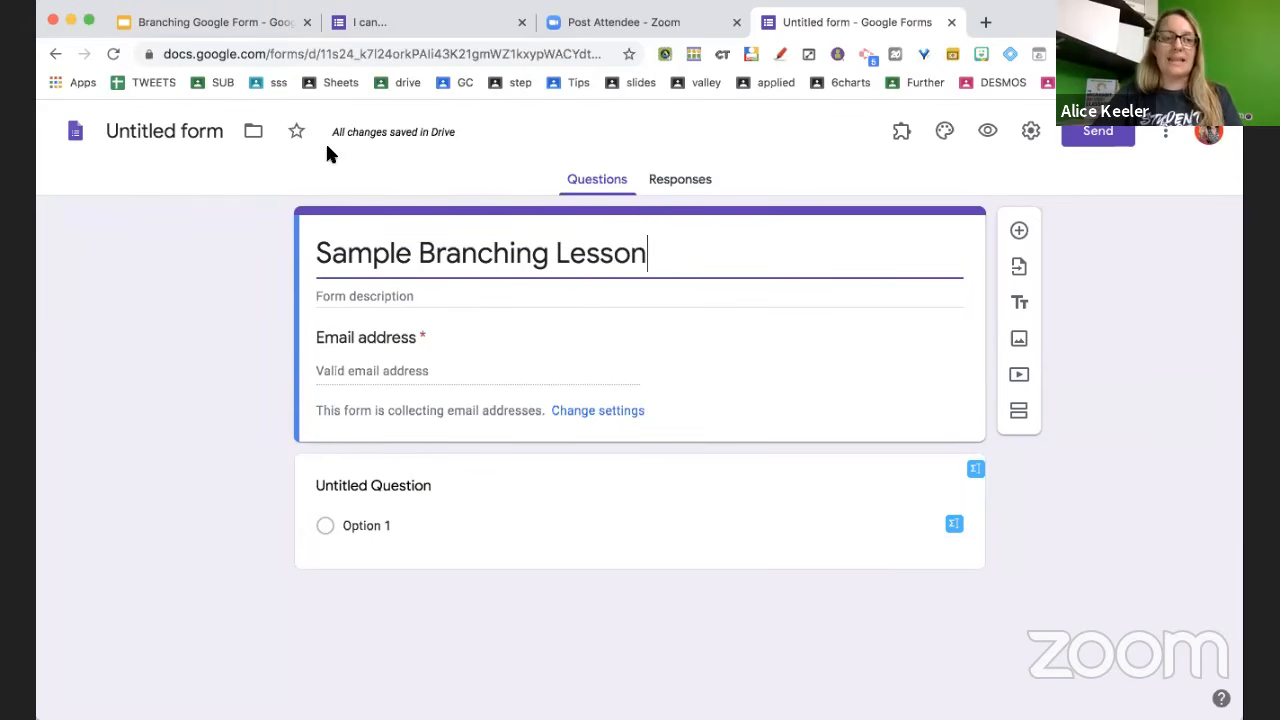
left_click(223, 131)
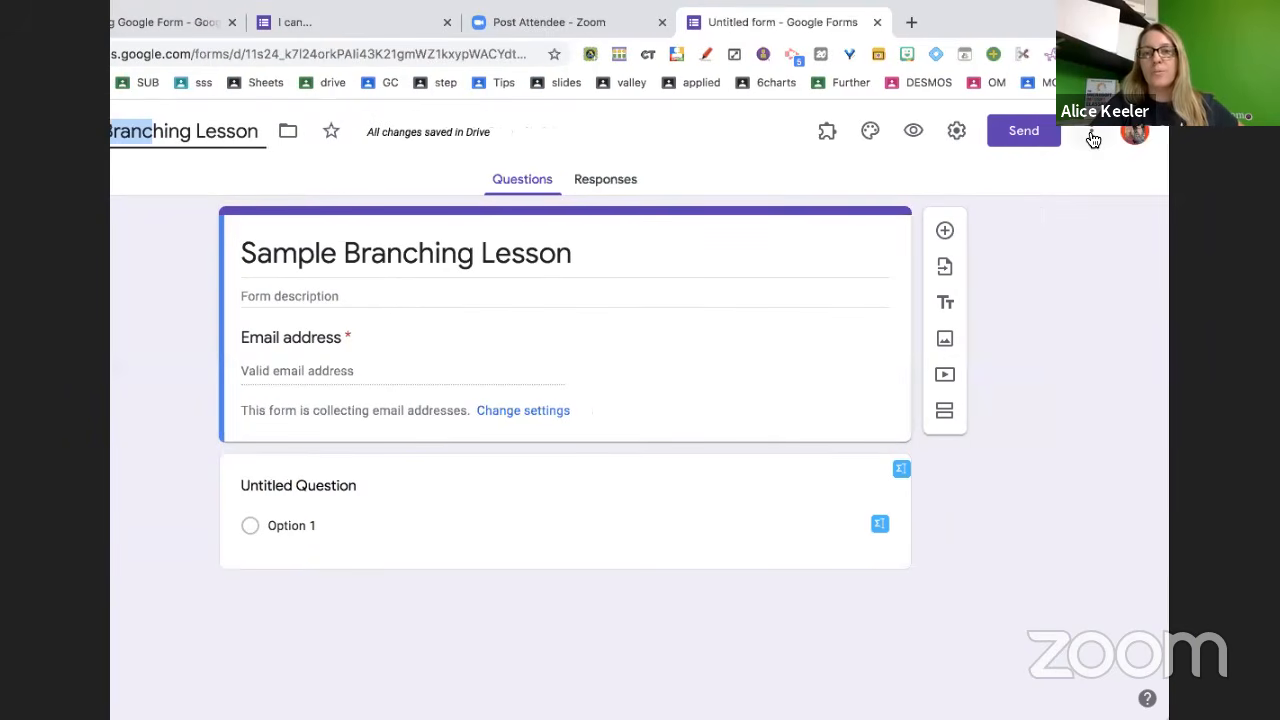
left_click(1091, 132)
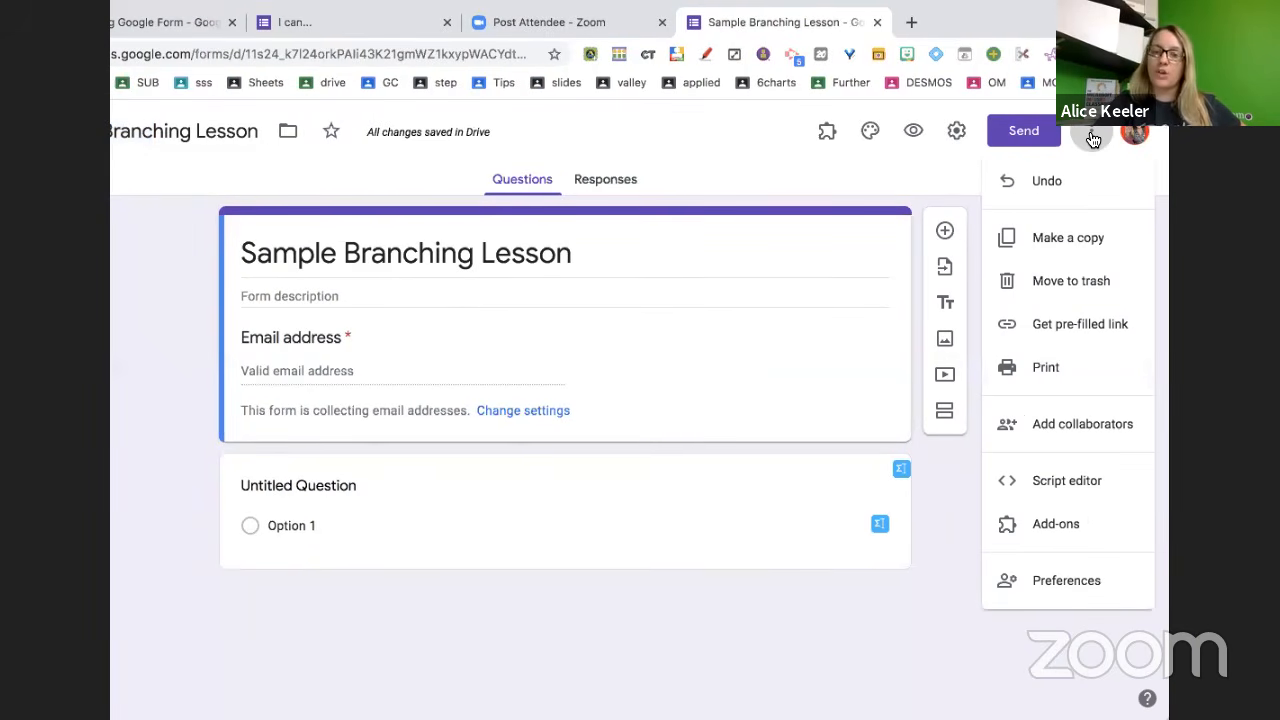
left_click(1071, 590)
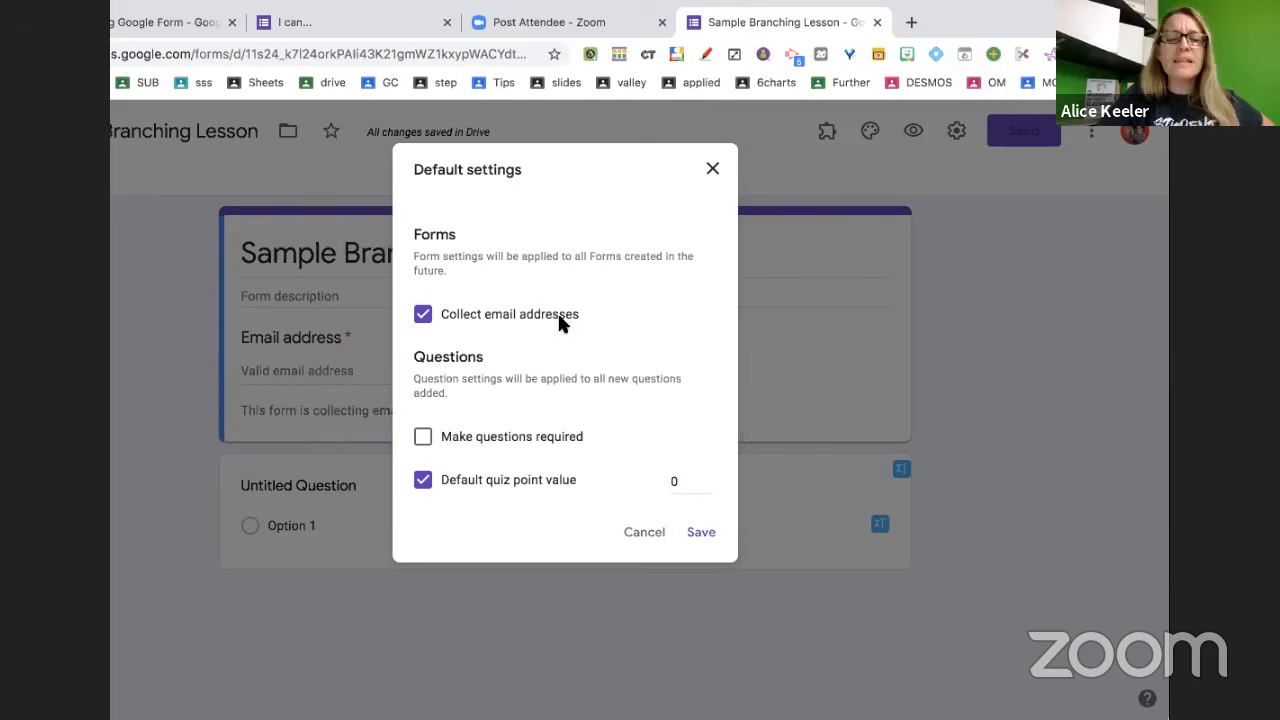
left_click(651, 536)
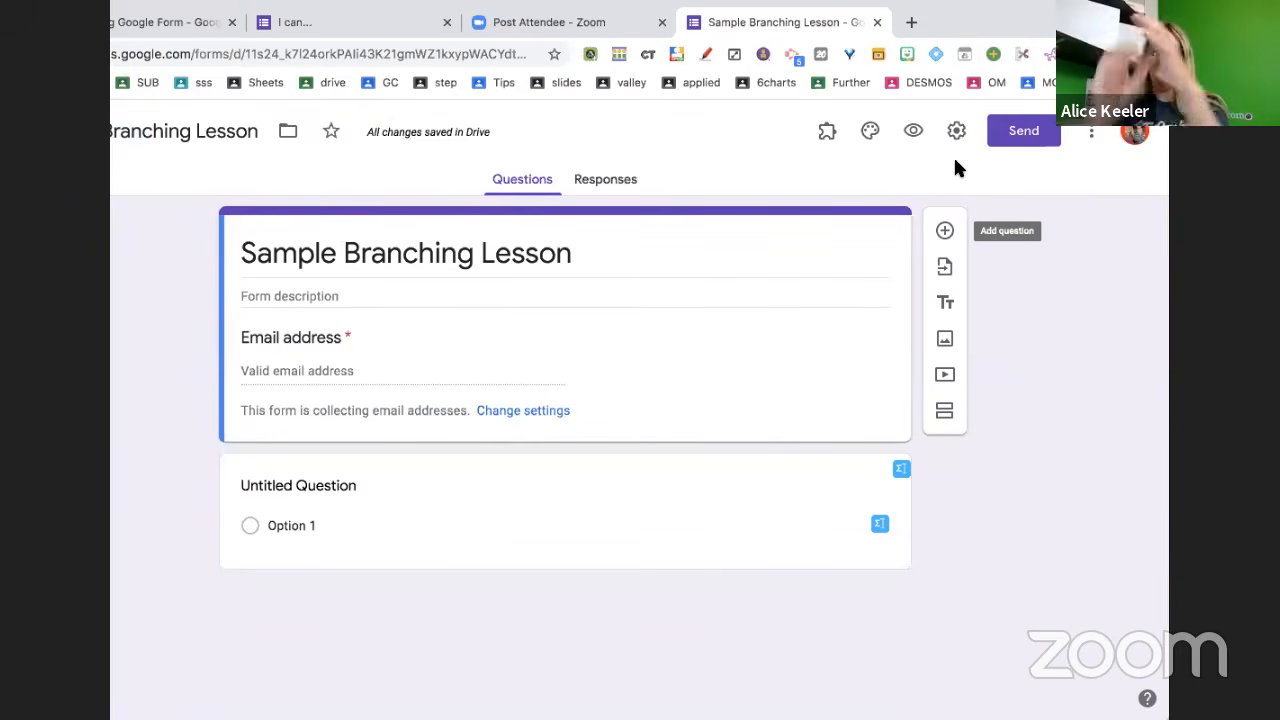
Uncheck Response receipts in the form's General settings, leaving email collection on
left_click(950, 126)
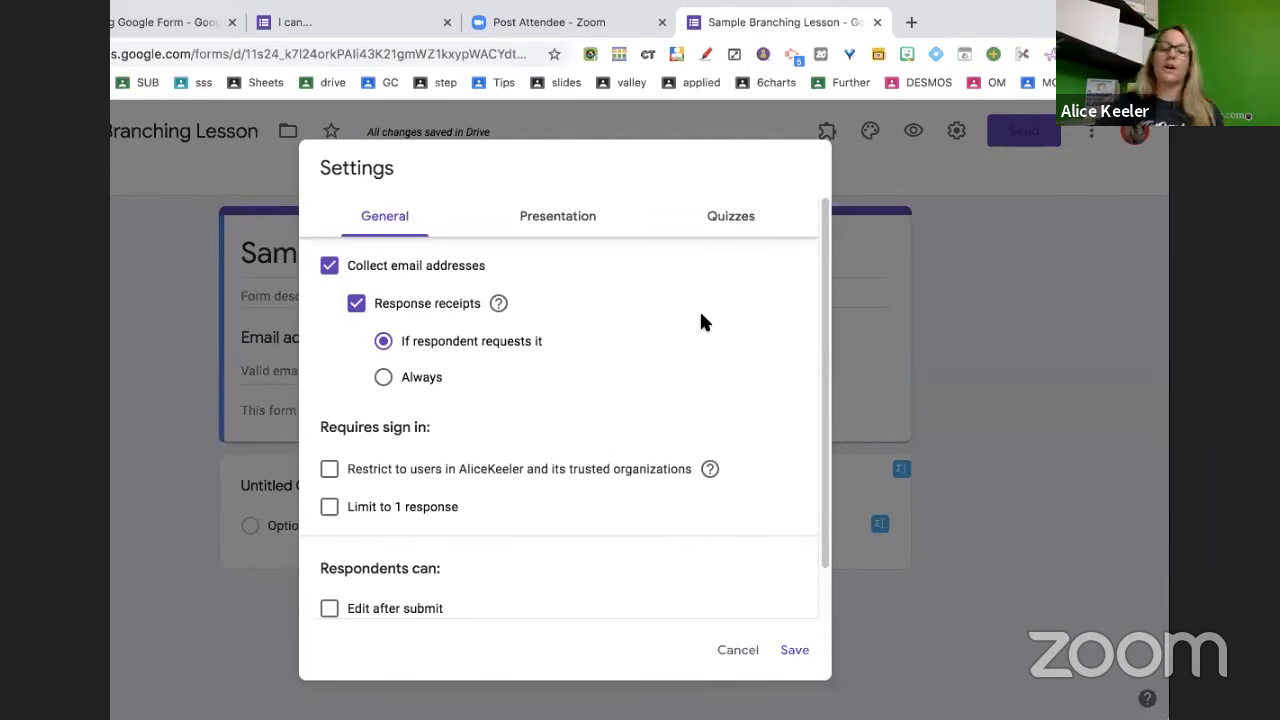
left_click(357, 304)
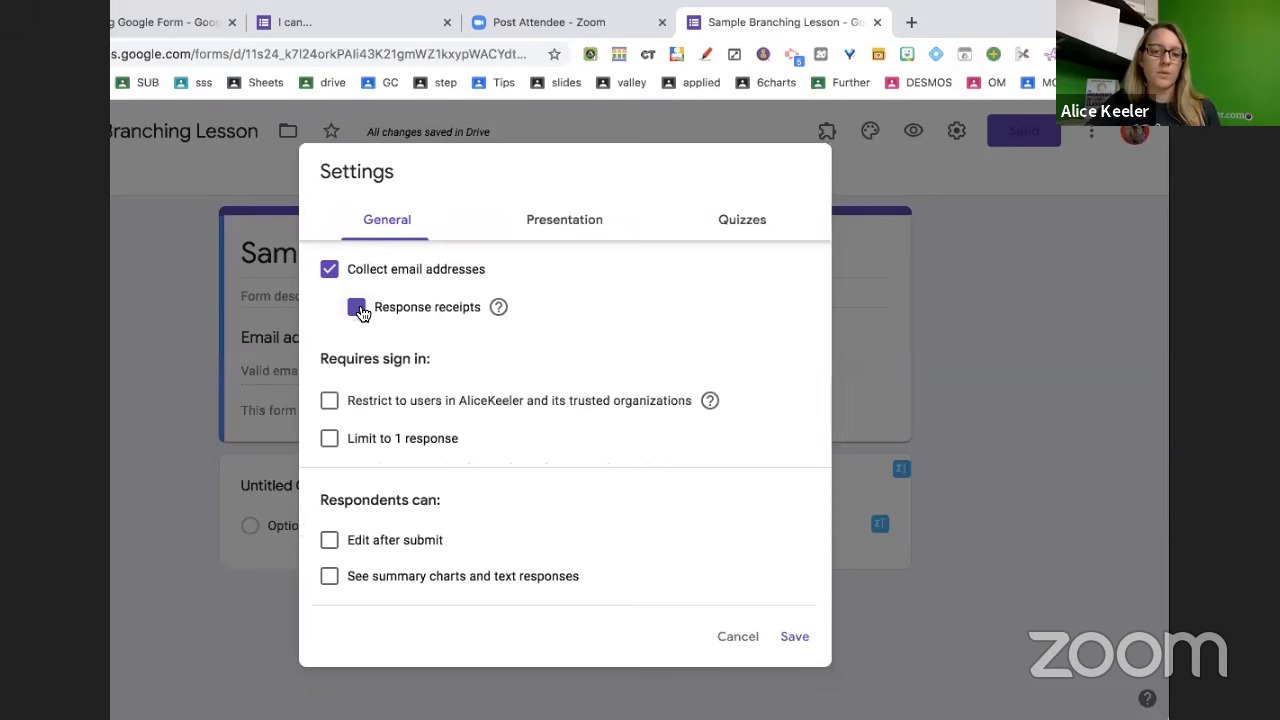
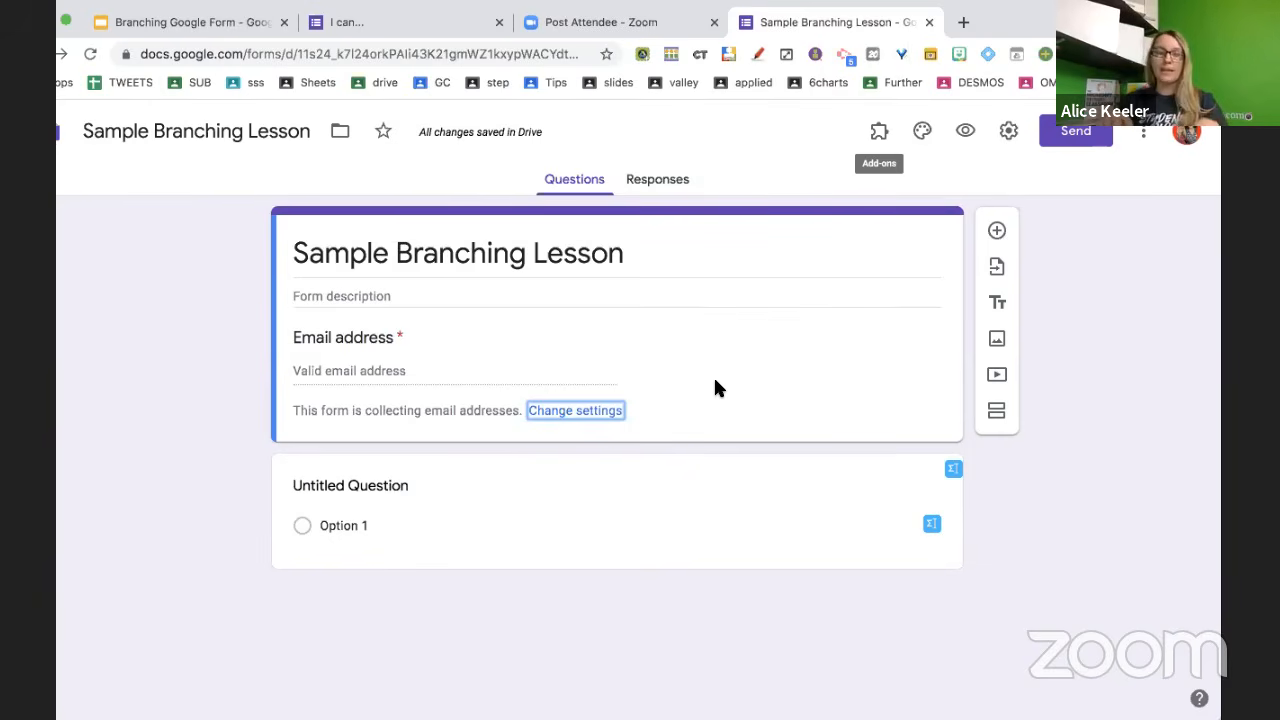
Add a second section titled 'Demographics' above the untitled question
left_click(997, 418)
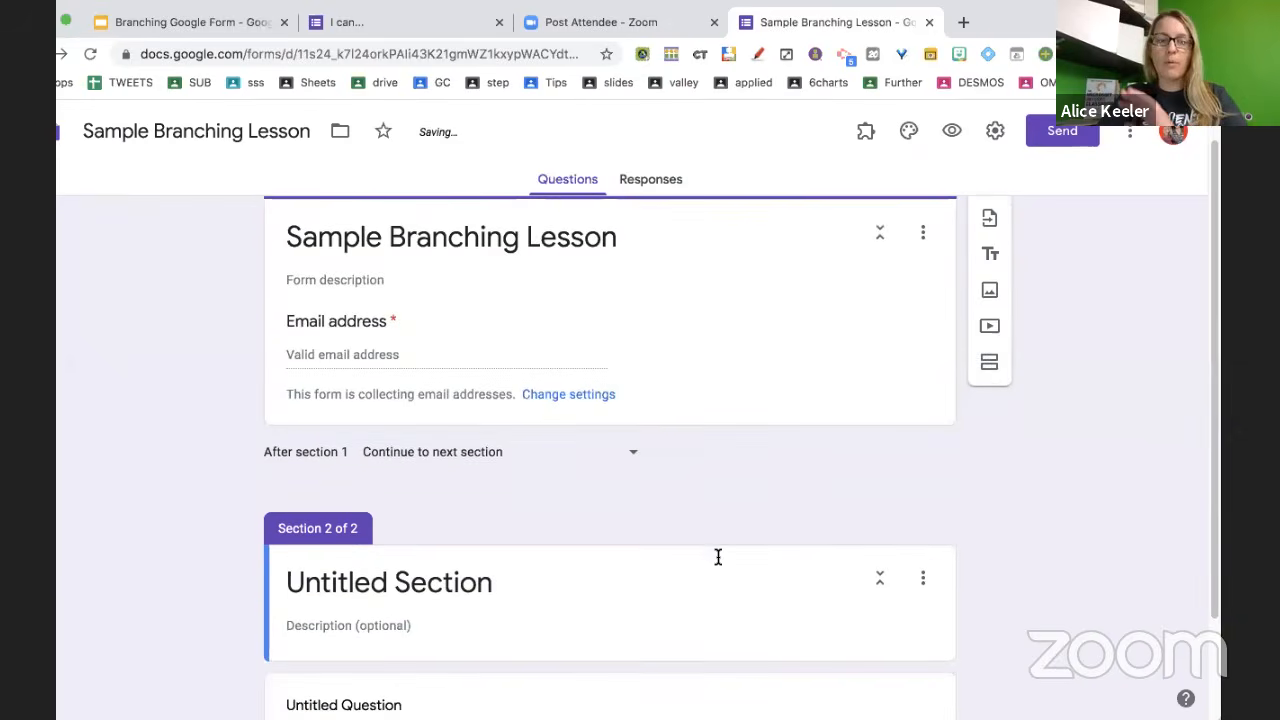
scroll(717, 557, "down", 1)
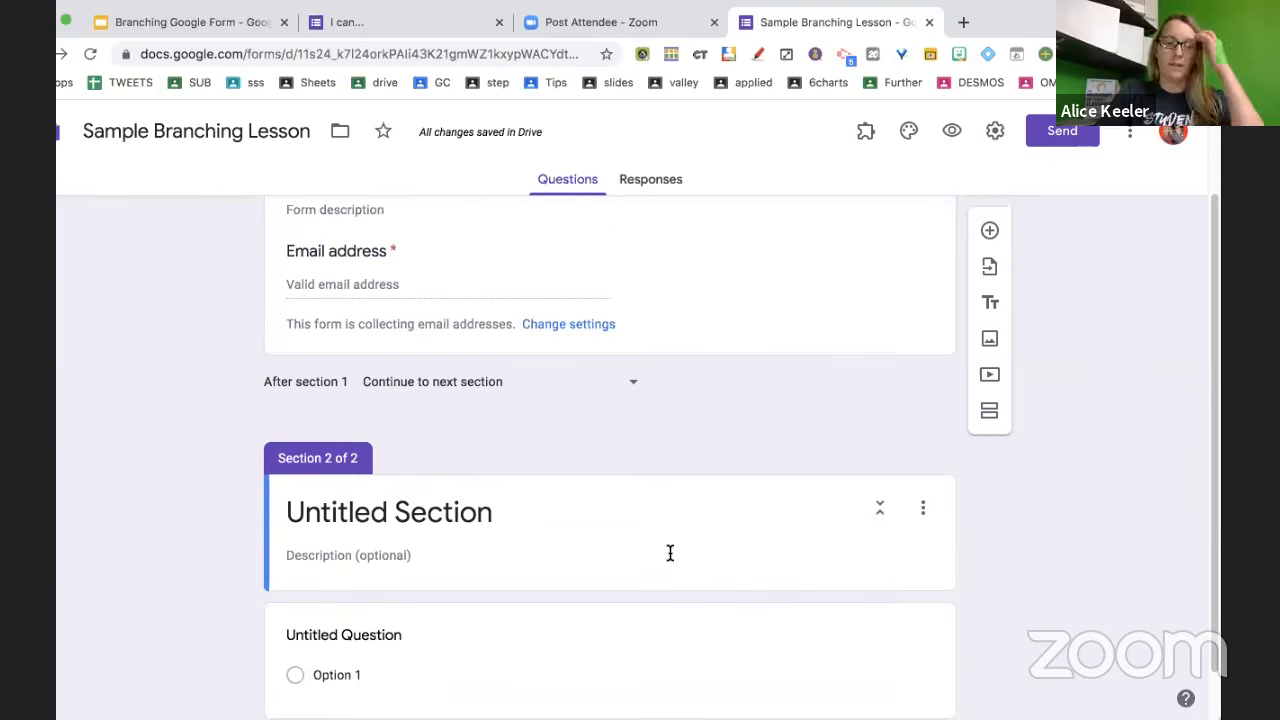
left_click(462, 511)
type("Demo")
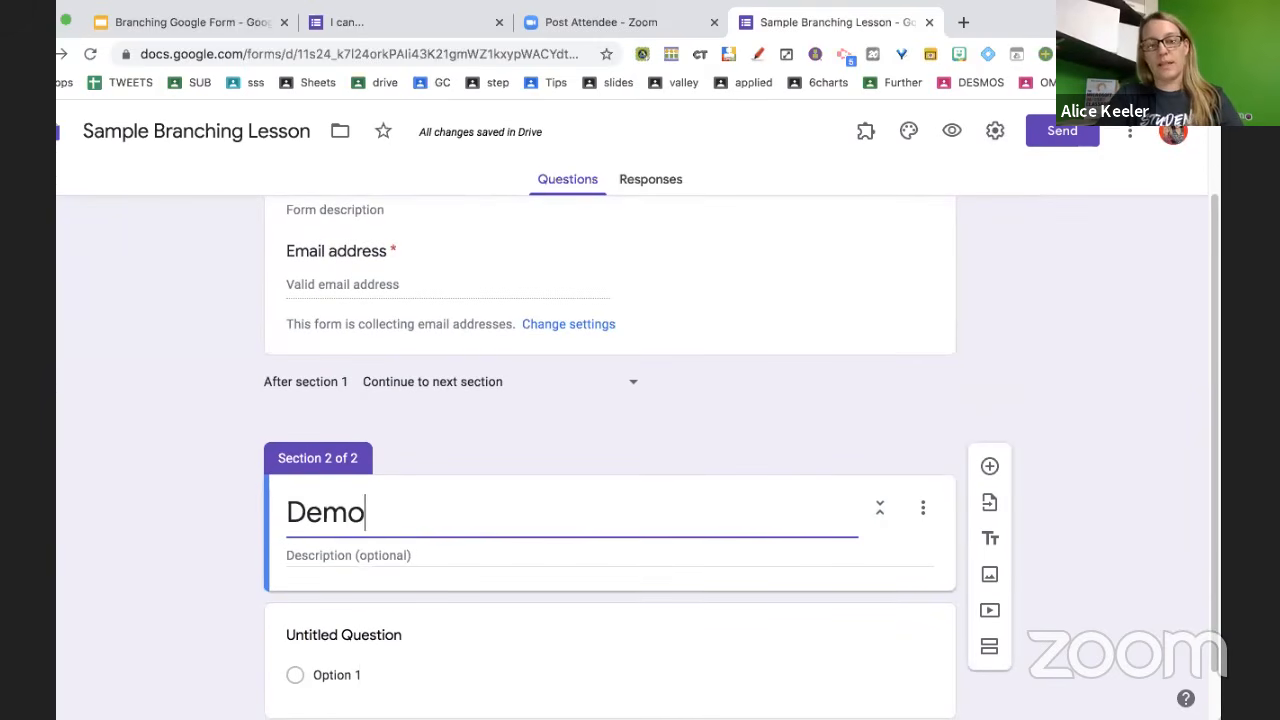
type("graphics")
scroll(496, 587, "down", 1)
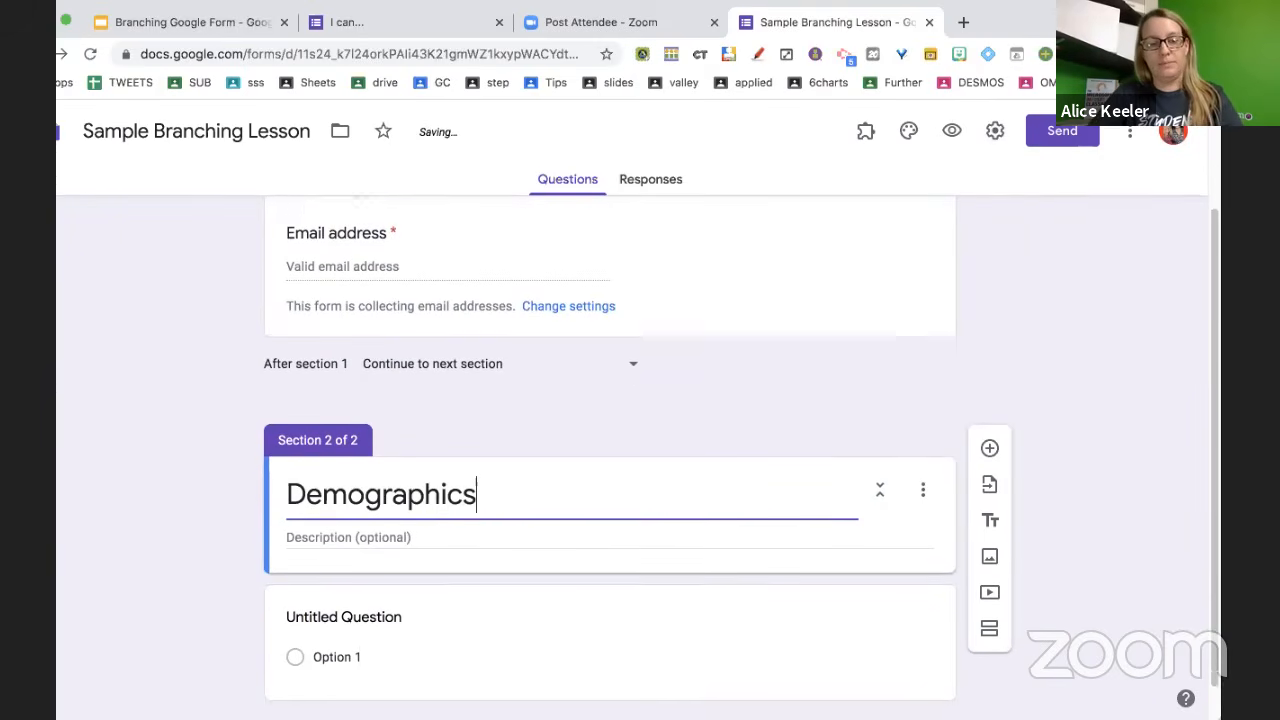
left_click(496, 587)
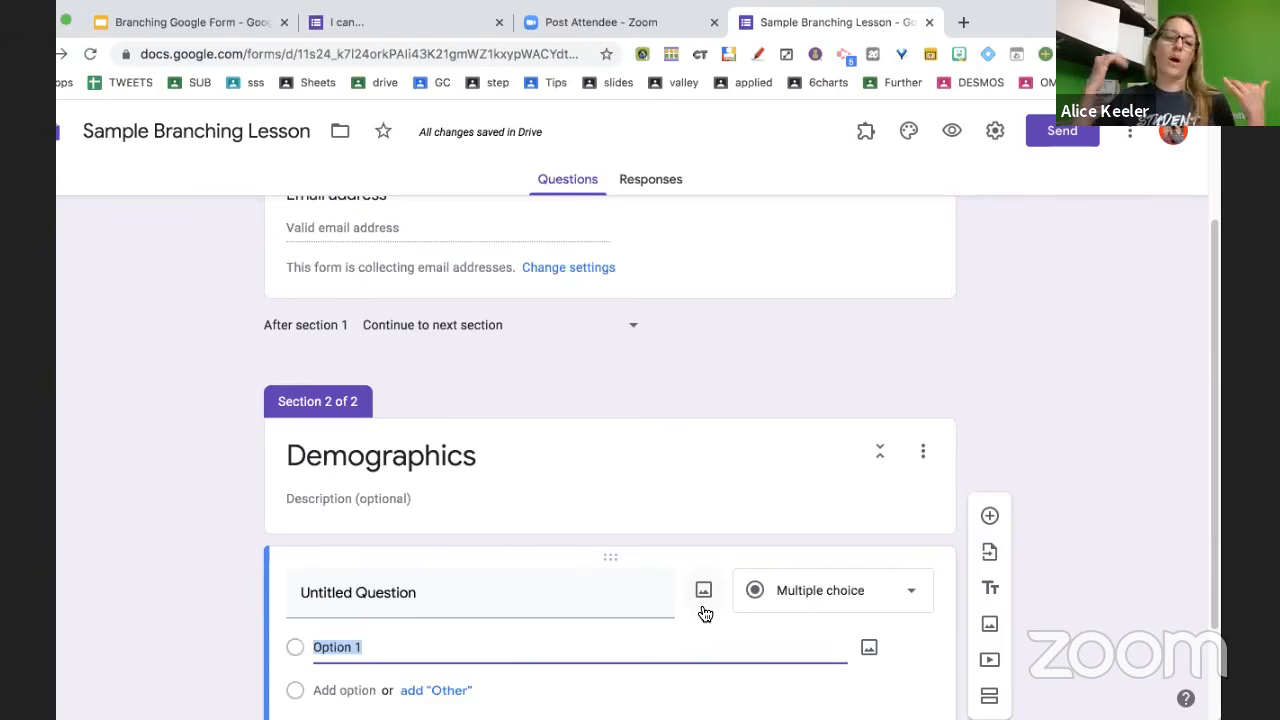
Add a third section after Demographics titled 'Exponents Question 1'
scroll(705, 613, "down", 2)
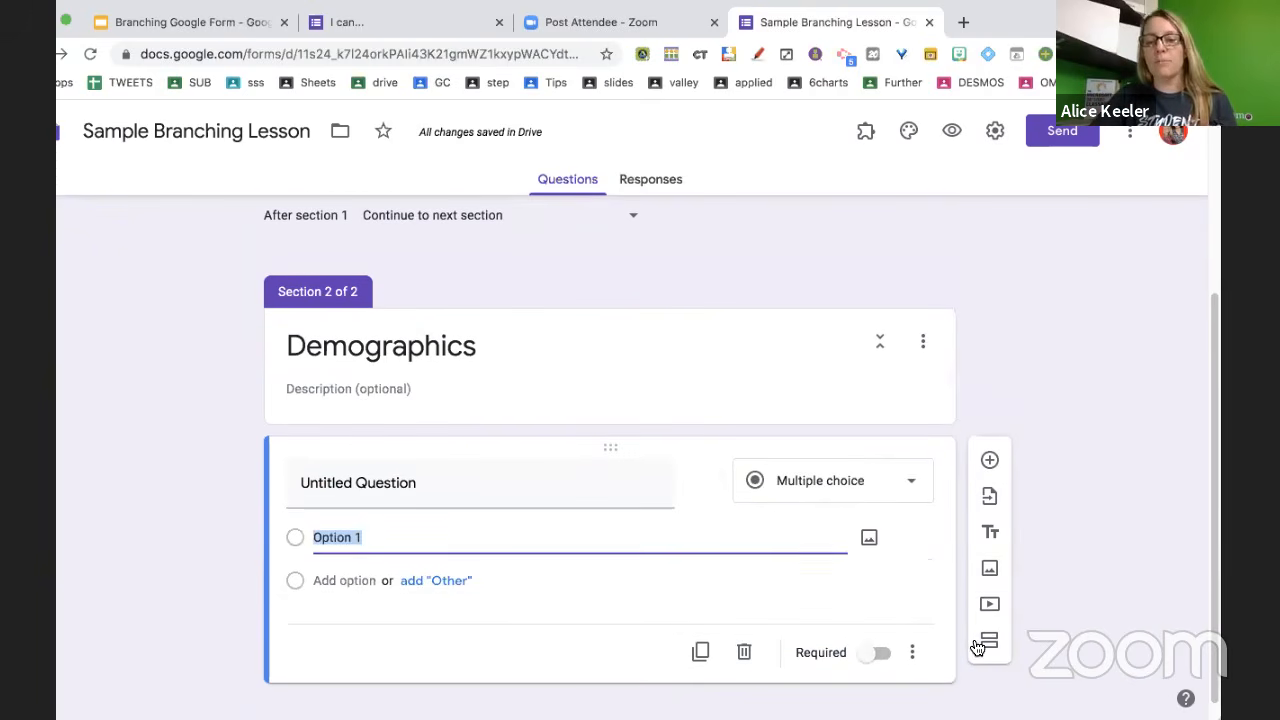
left_click(990, 648)
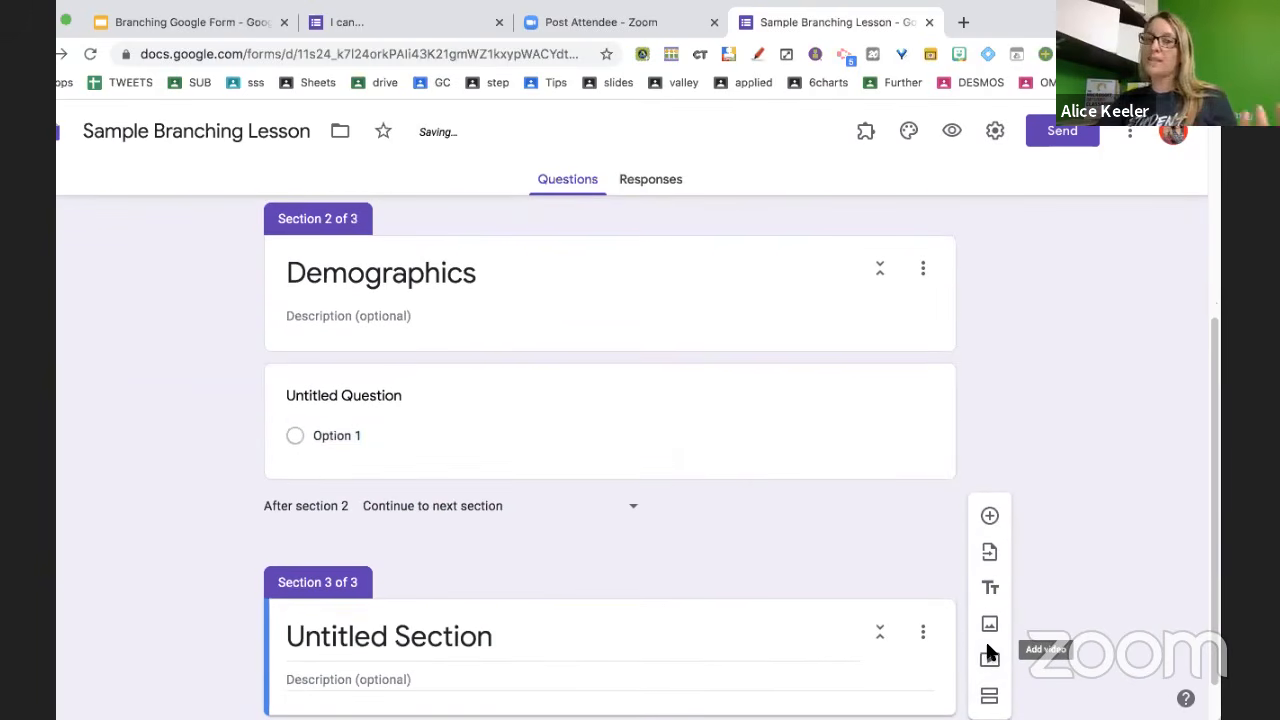
left_click(496, 636)
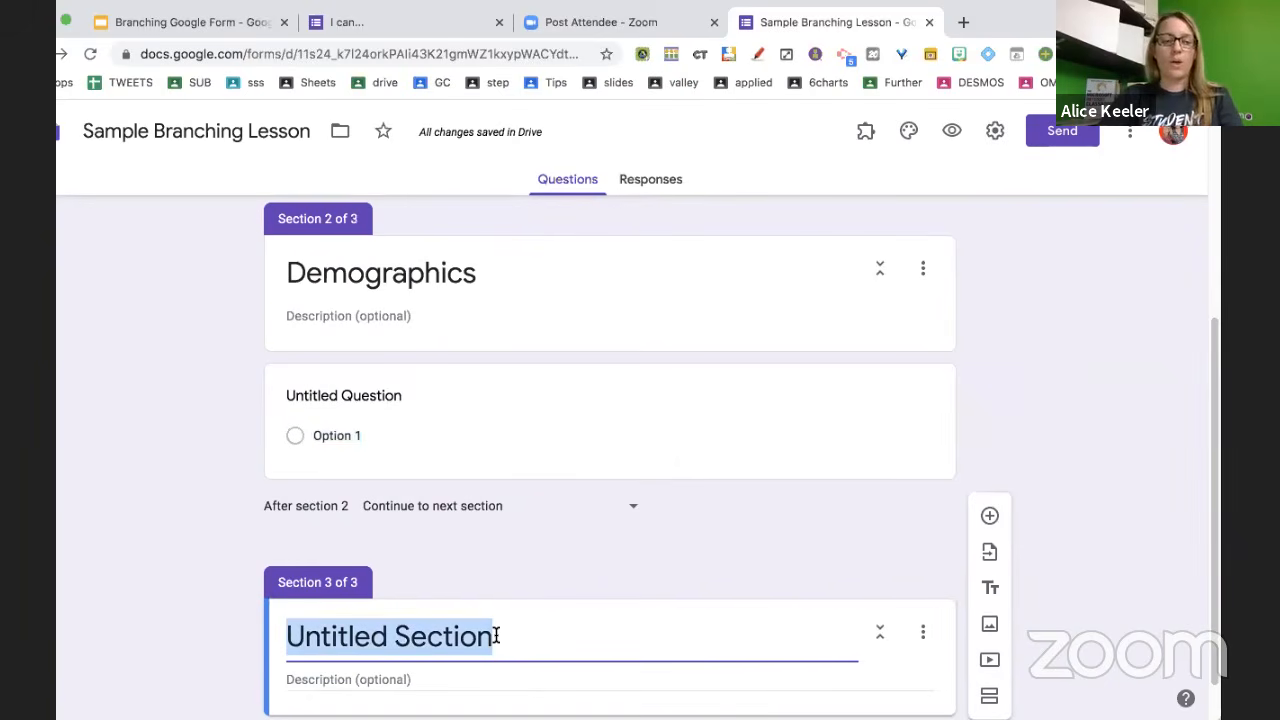
type("E")
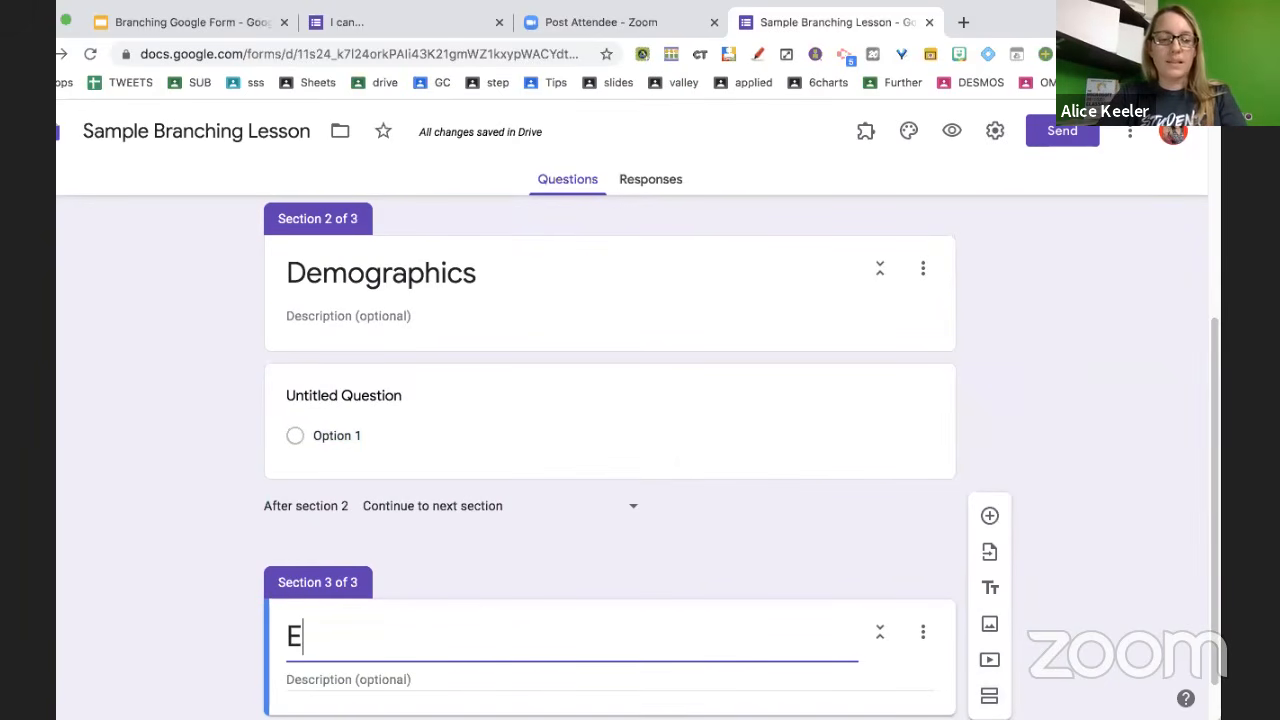
type("xponents Question 1")
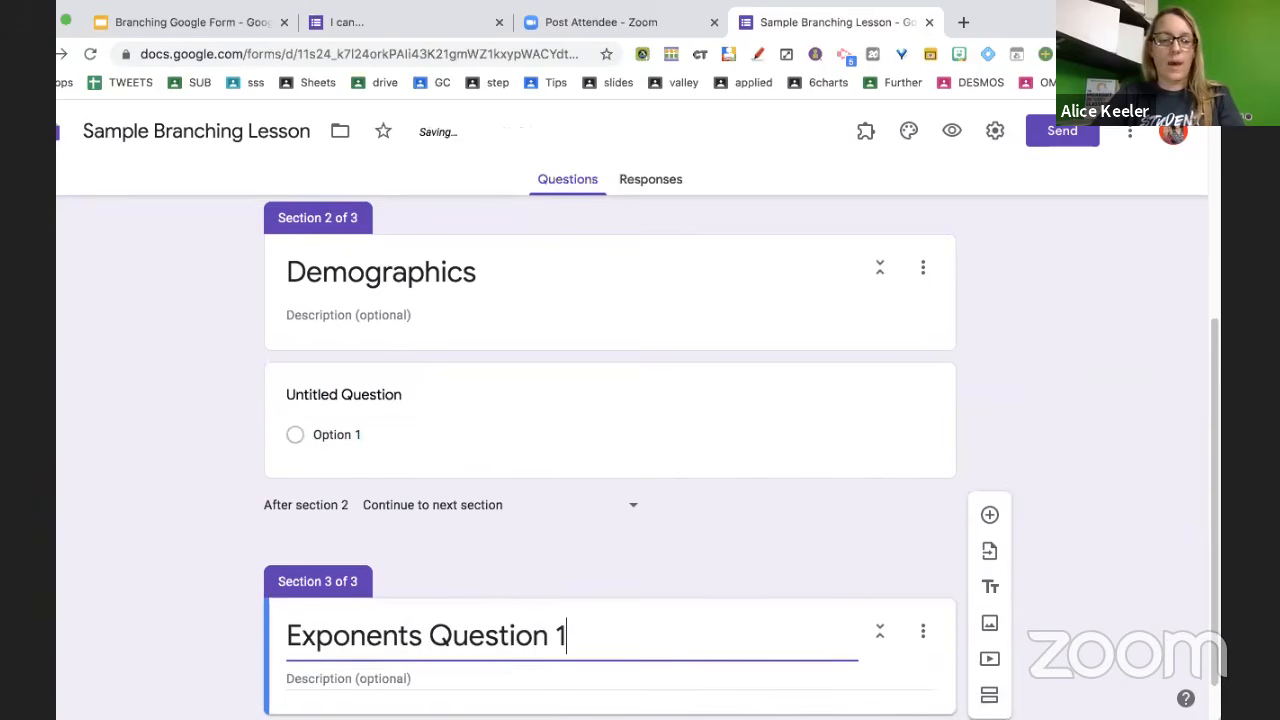
scroll(522, 641, "down", 1)
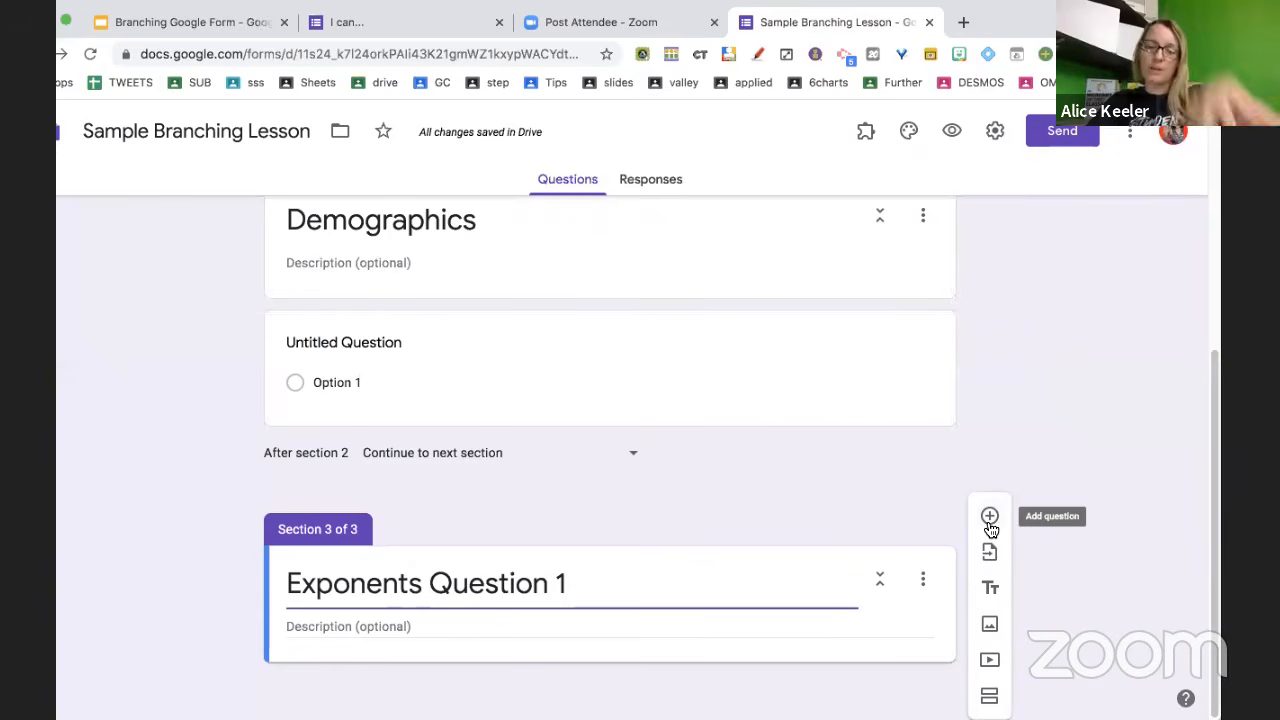
key("super+plus")
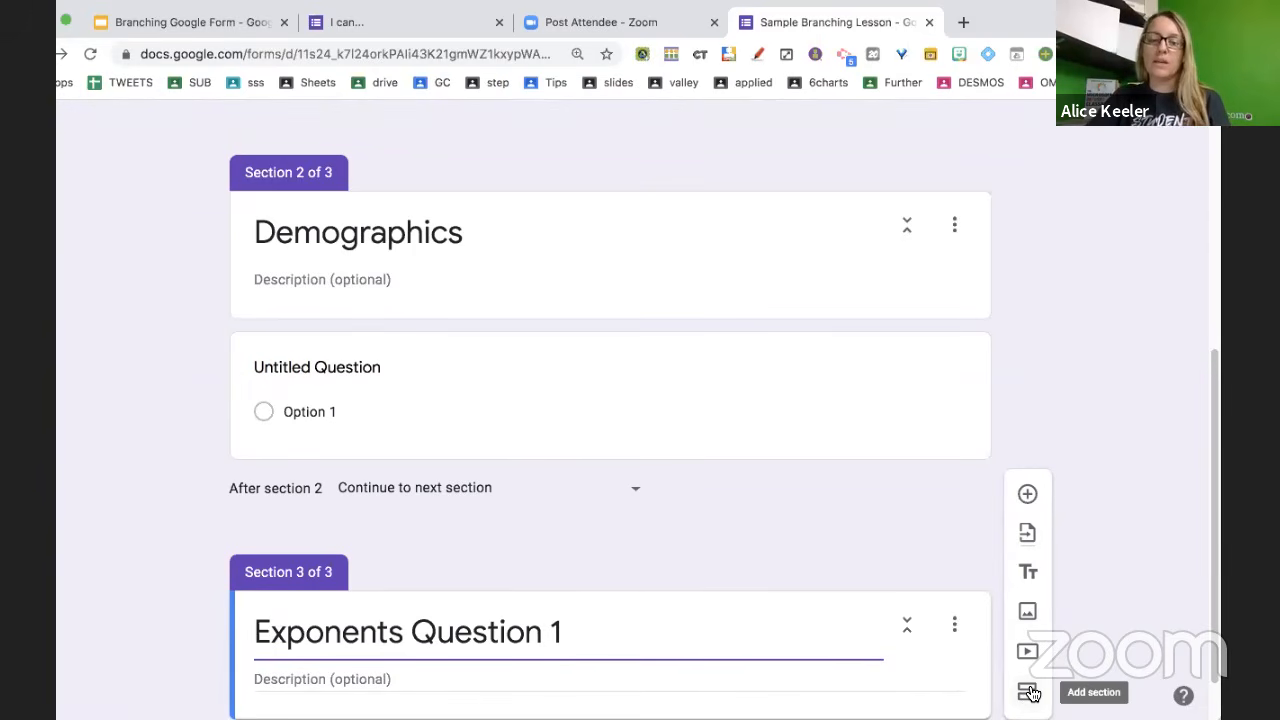
Add sections 4 and 5 titled 'Question 1 Revisit' and 'Question 2 Exponents'
left_click(1040, 697)
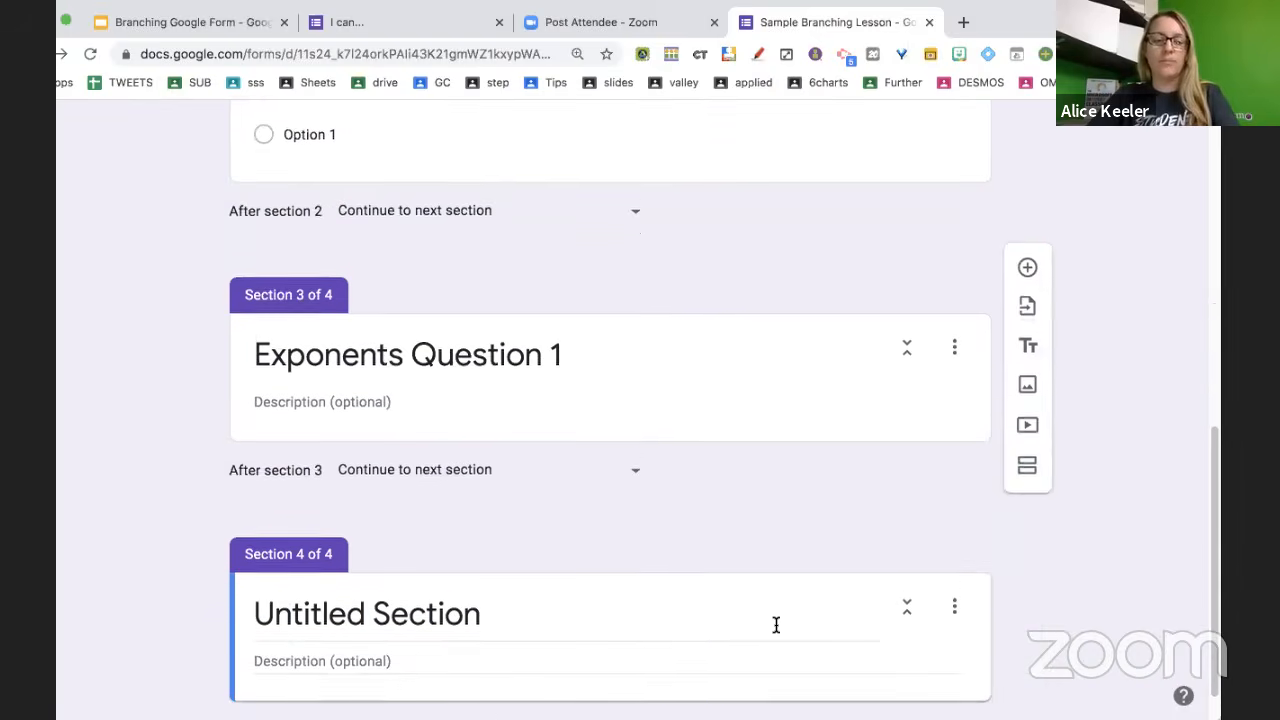
type("Que")
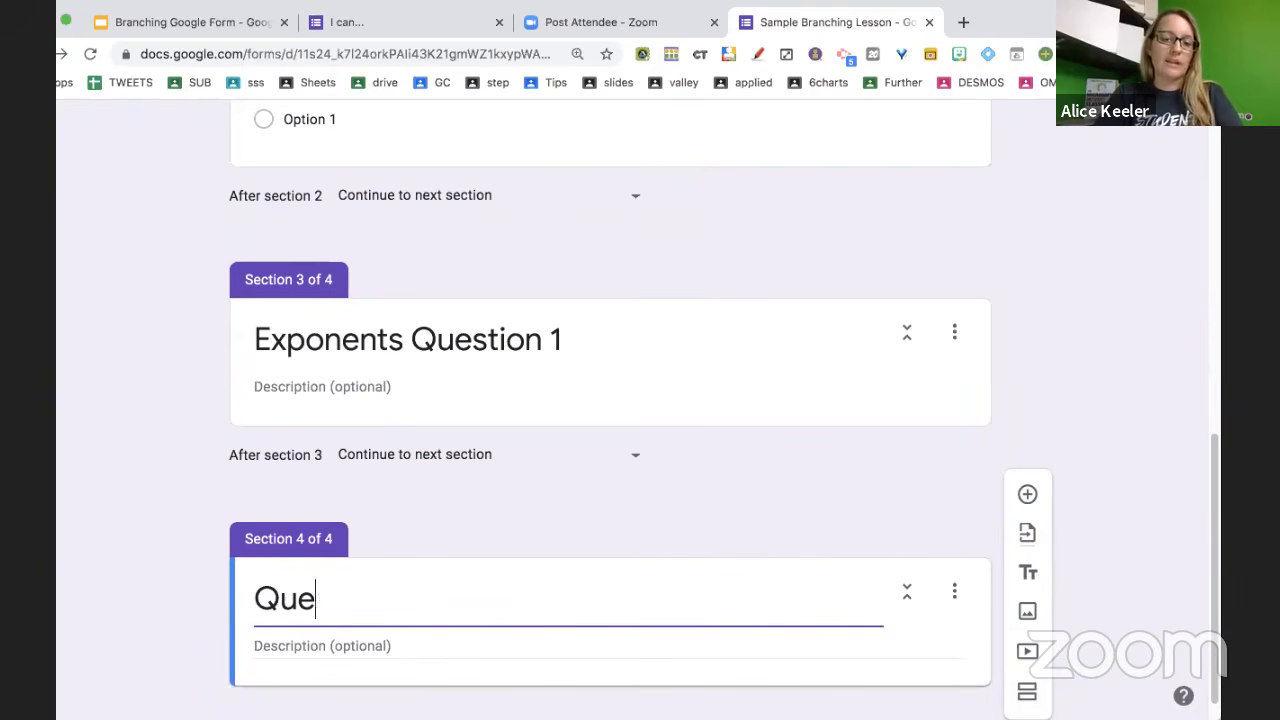
type("stion 1 Revisit")
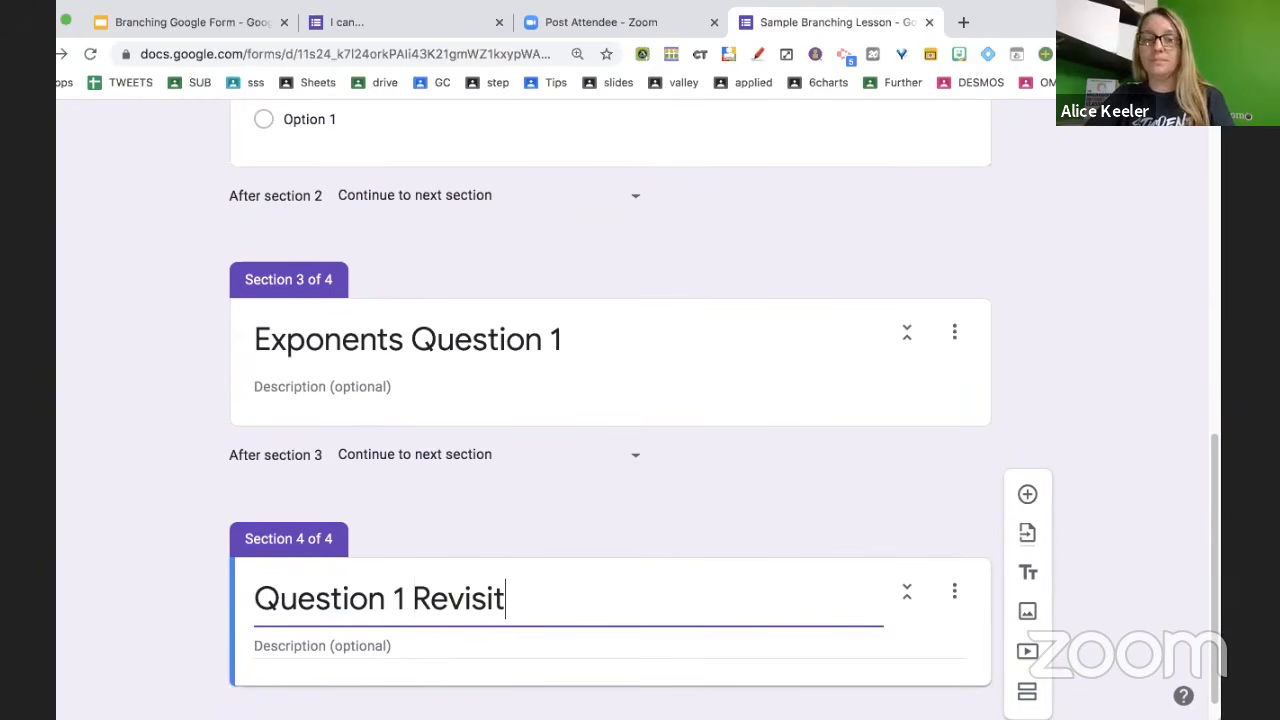
scroll(965, 705, "down", 1)
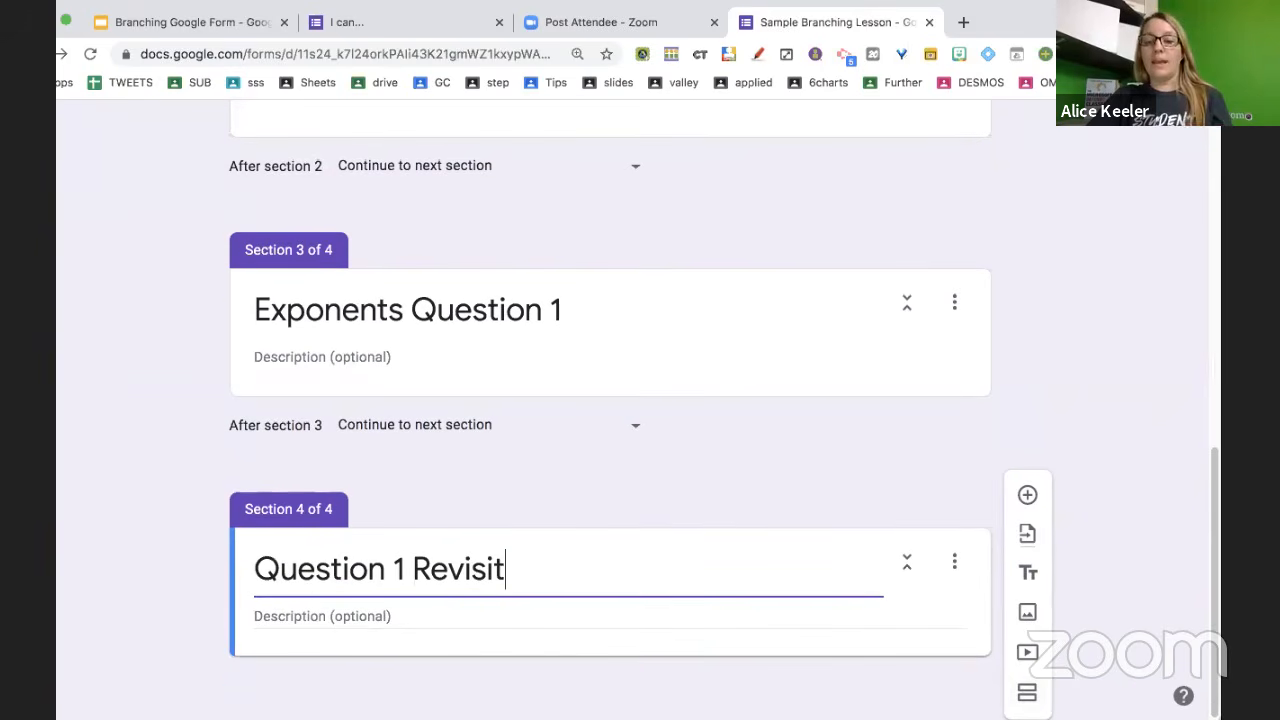
left_click(1027, 692)
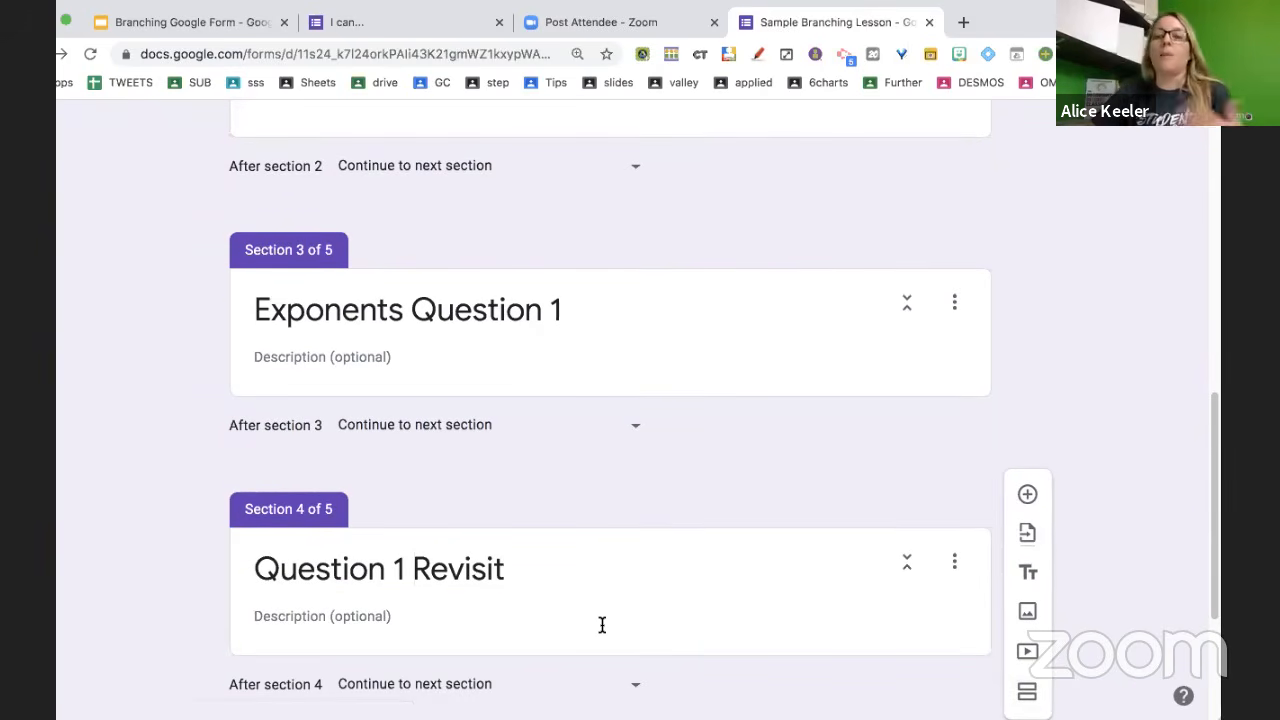
type("Q")
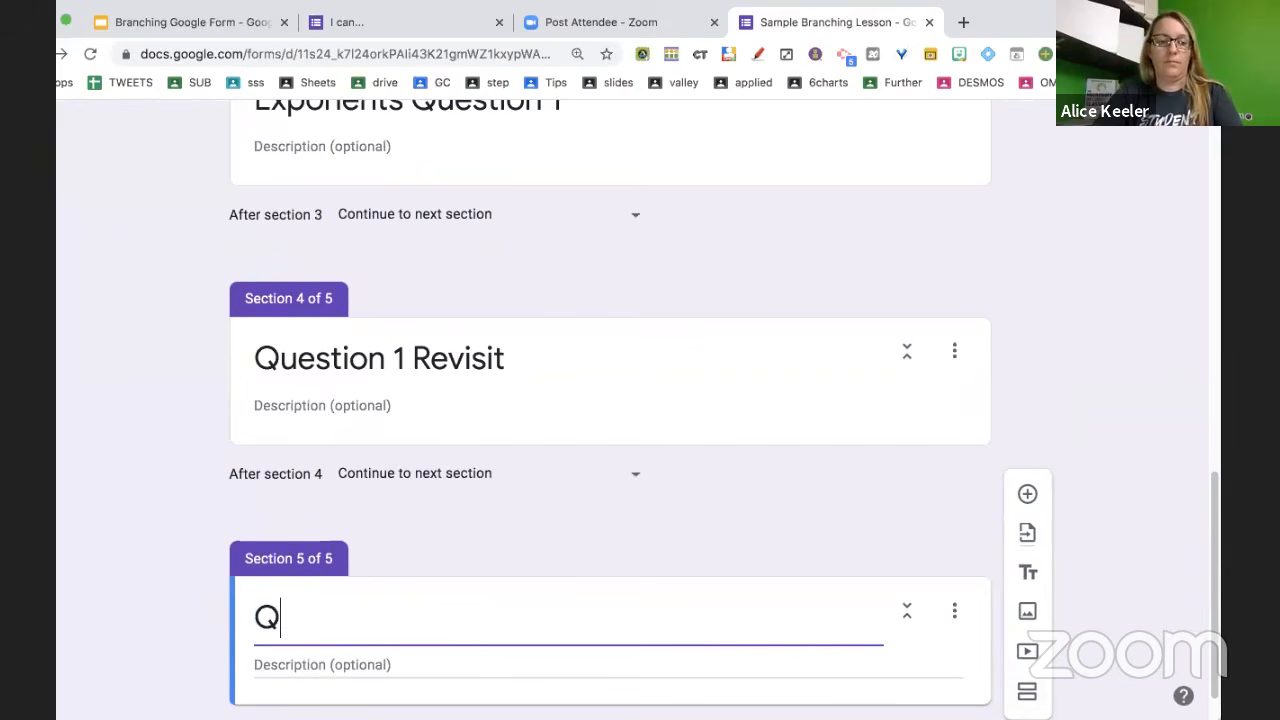
type("uestion 2 Exp")
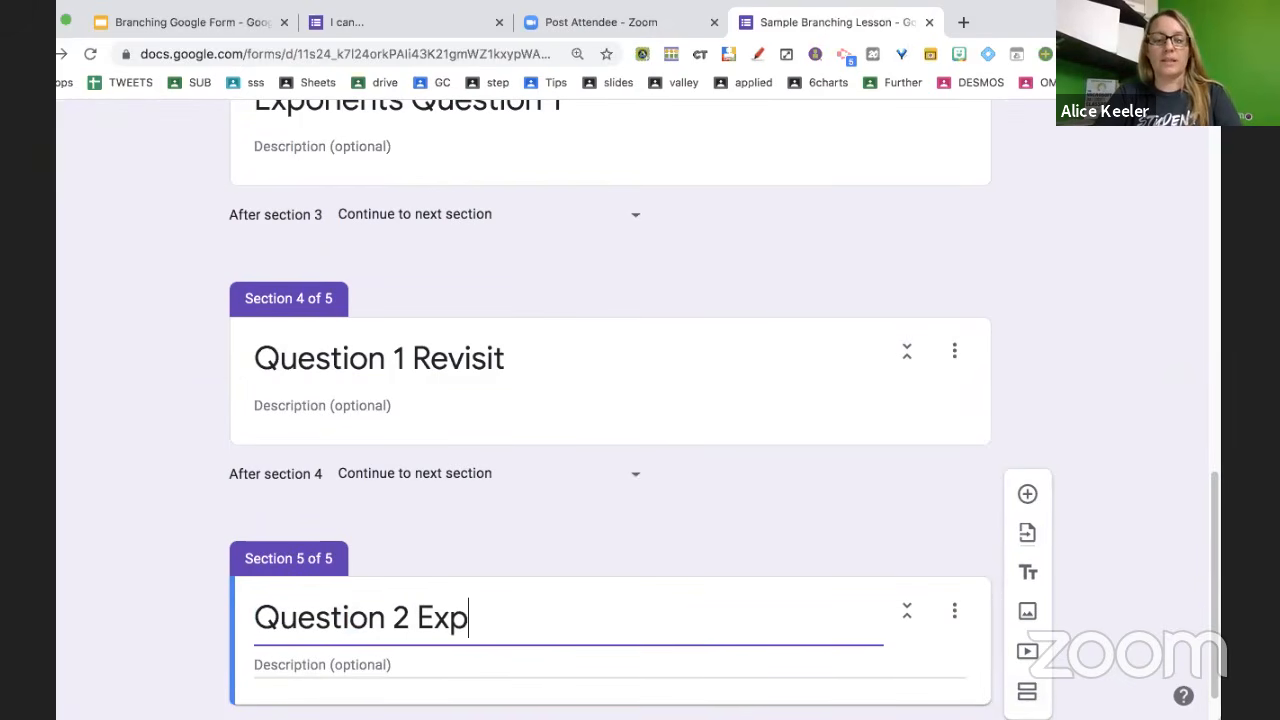
type("onents")
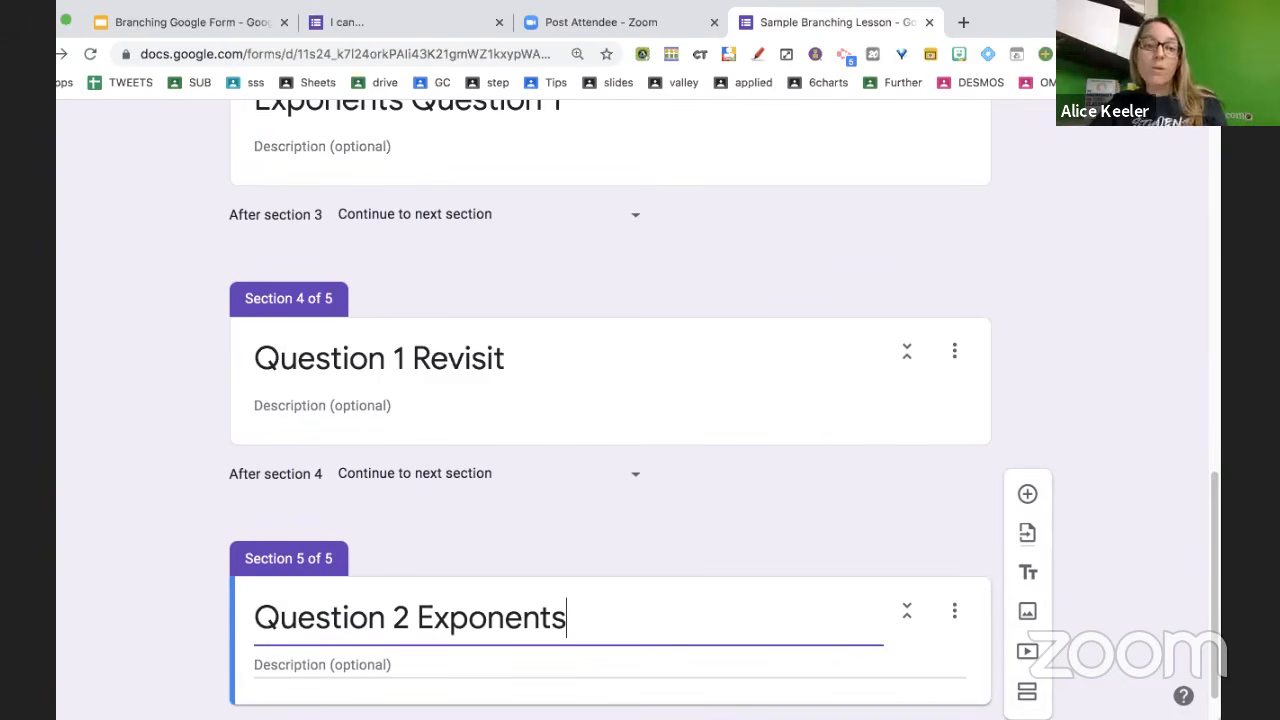
Add sections 6 and 7 titled 'Question 2 Revisit' and 'Quick Assessment'
scroll(521, 613, "down", 1)
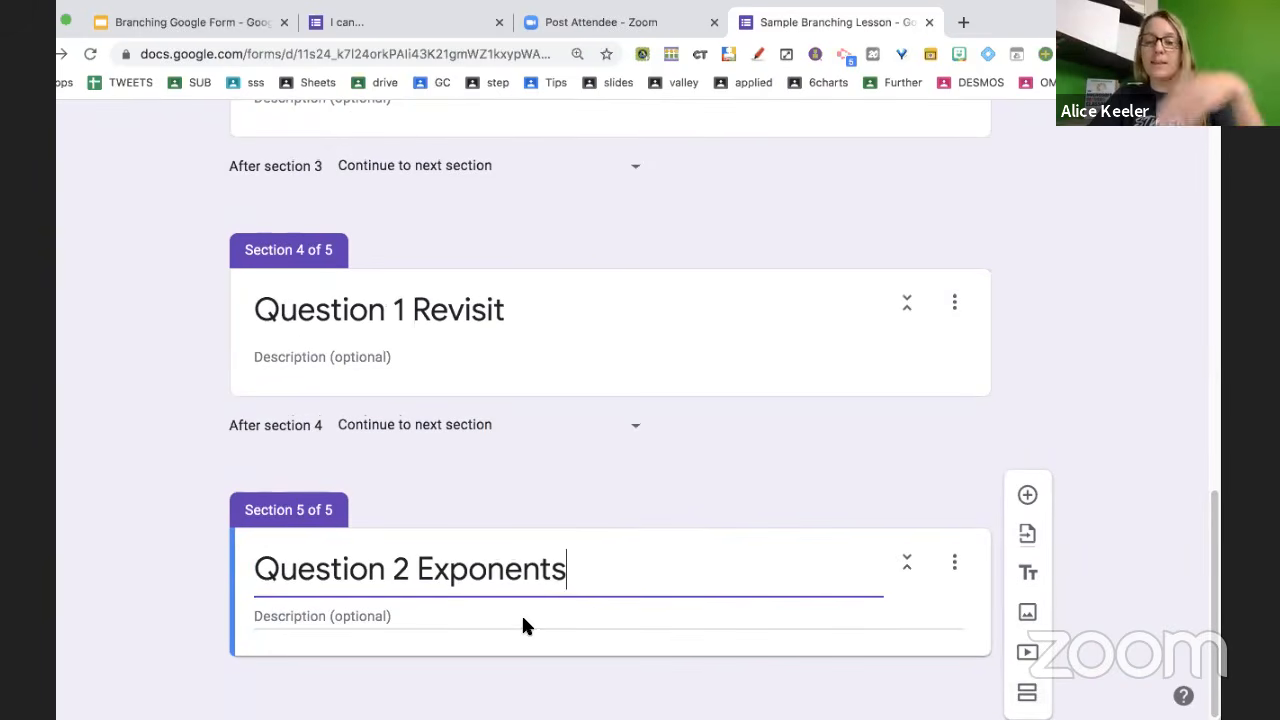
left_click(1030, 695)
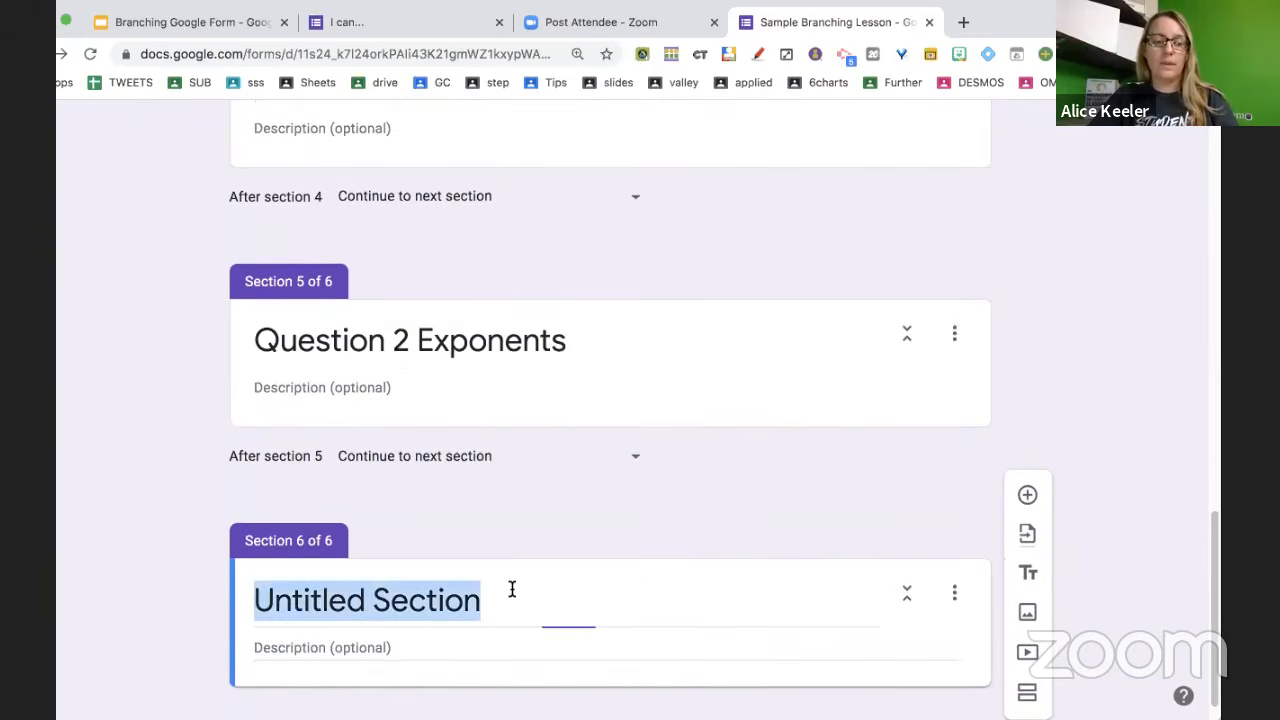
type("Question 2 Revi")
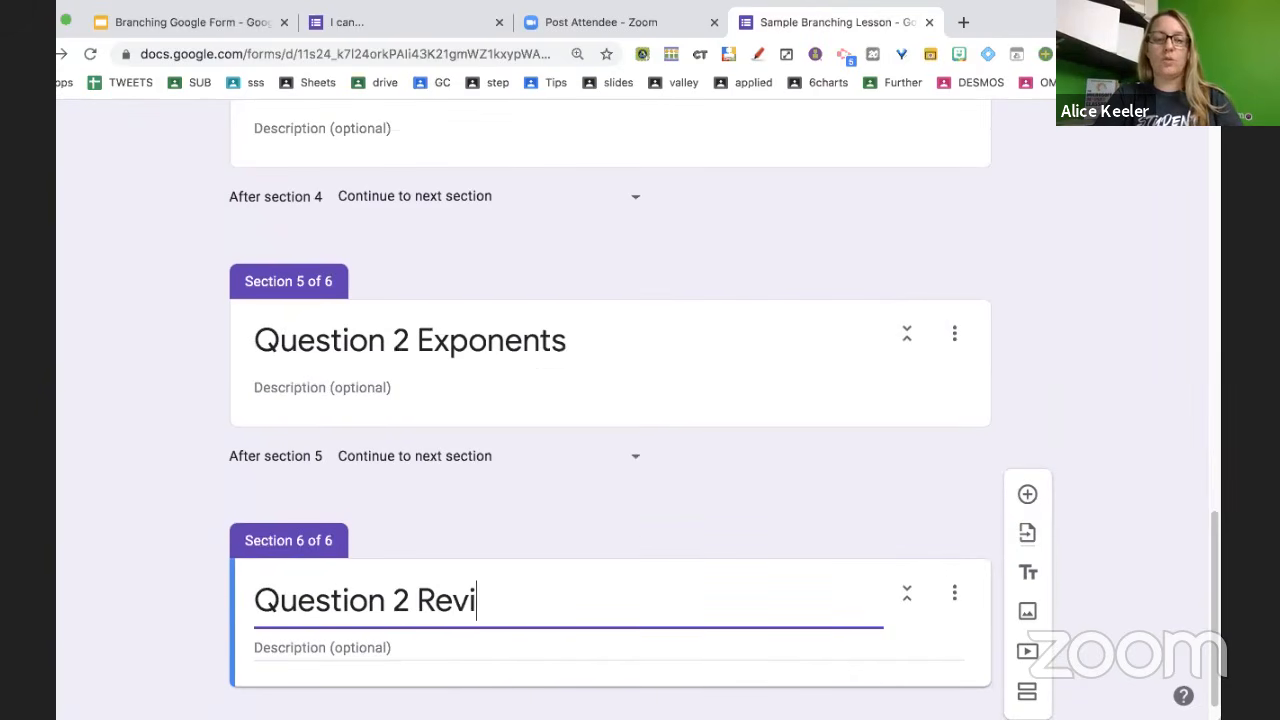
type("sit")
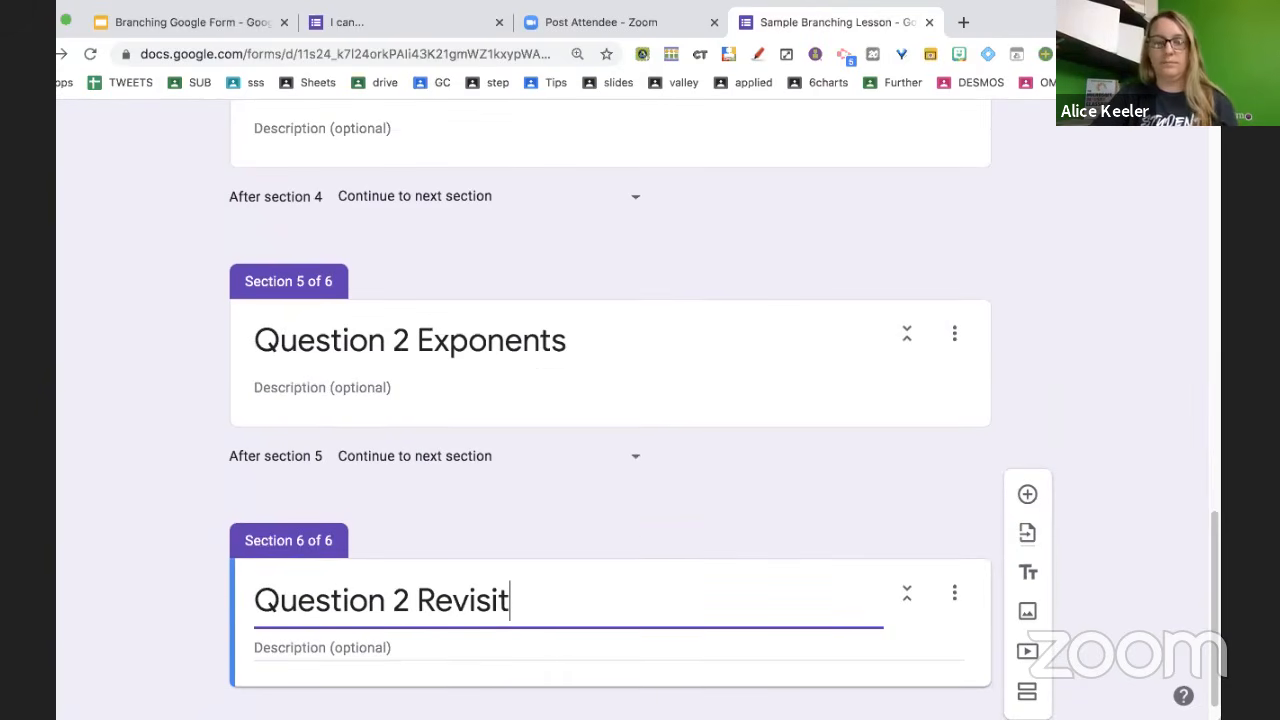
scroll(610, 420, "down", 1)
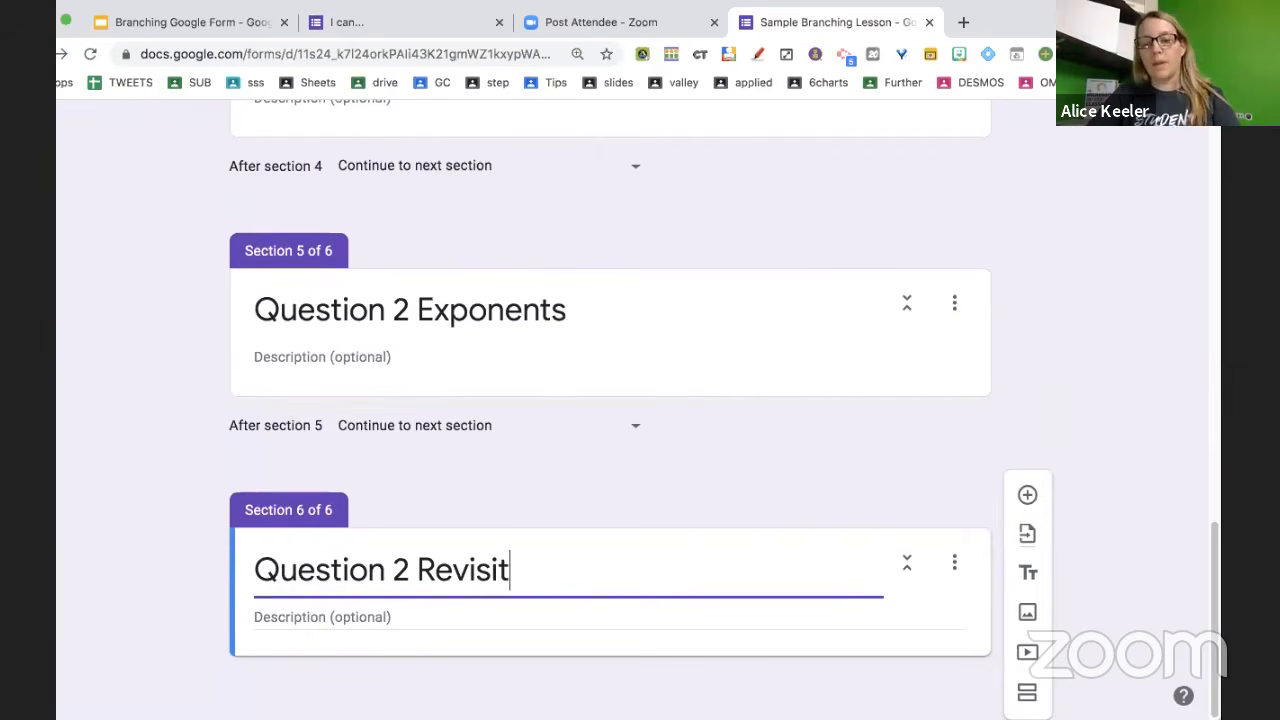
left_click(1028, 694)
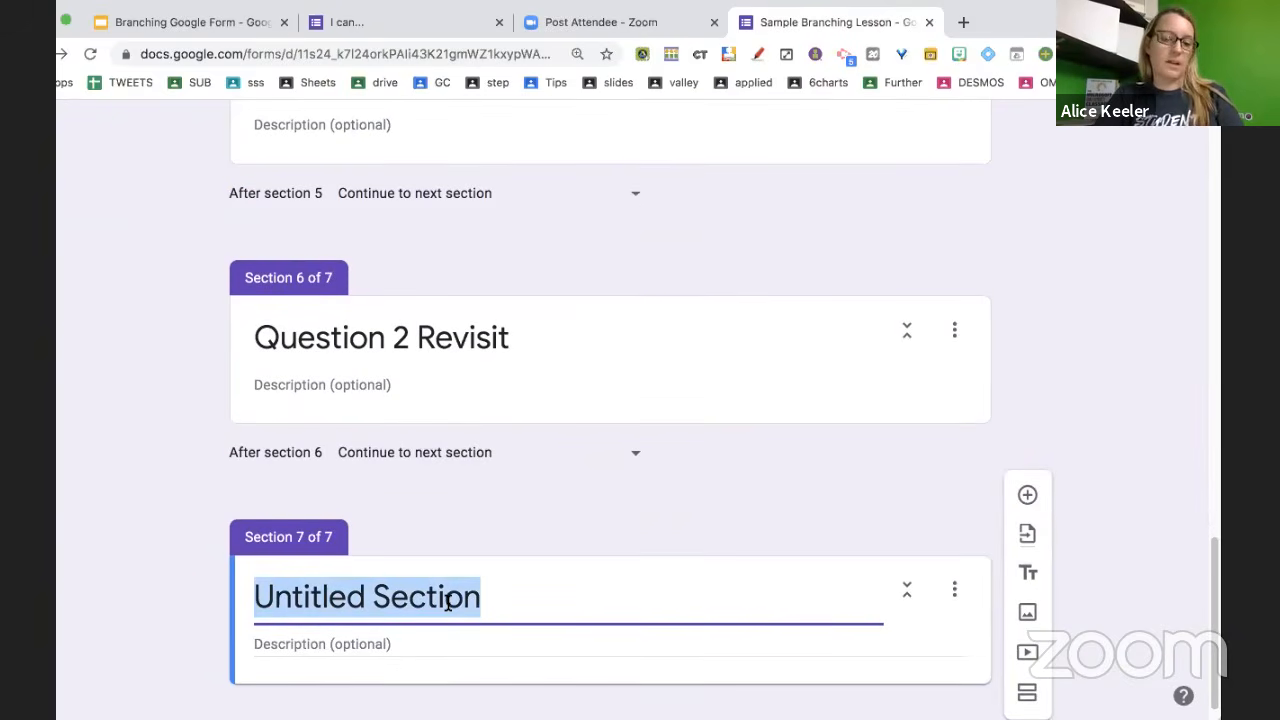
type("Quick As")
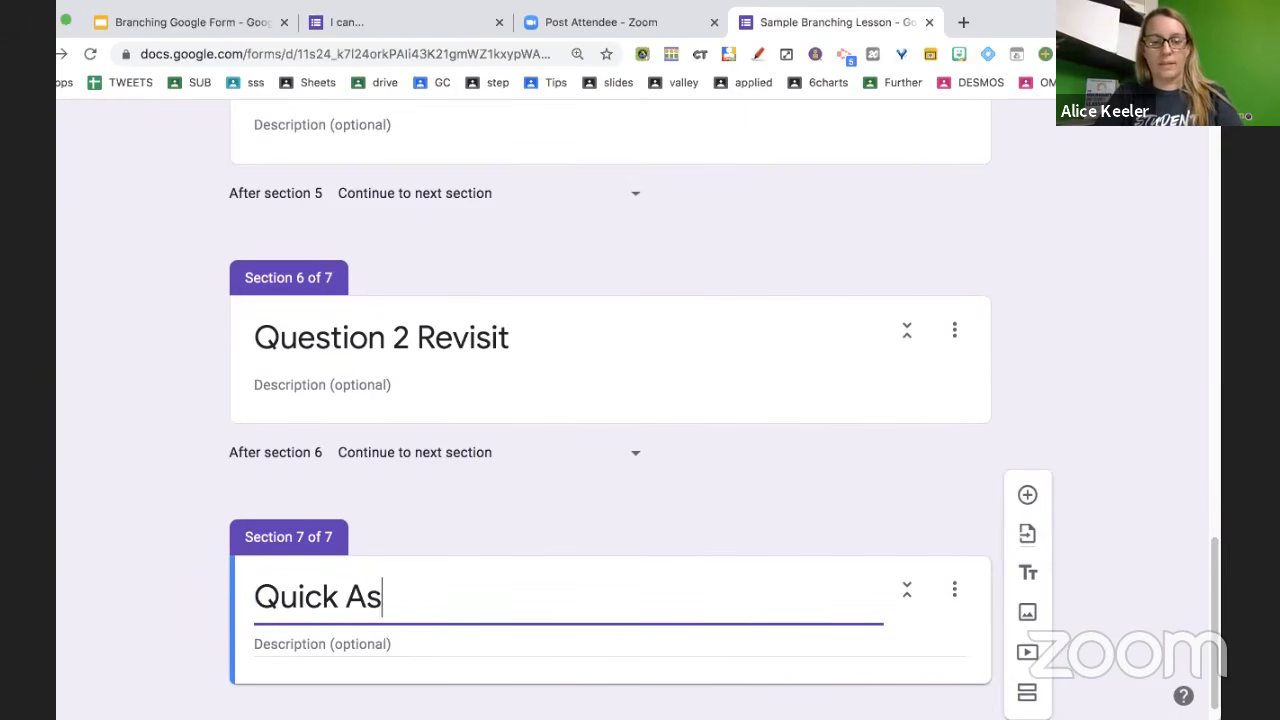
type("sessm,en")
key("BackSpace")
key("BackSpace")
key("BackSpace")
type("ent")
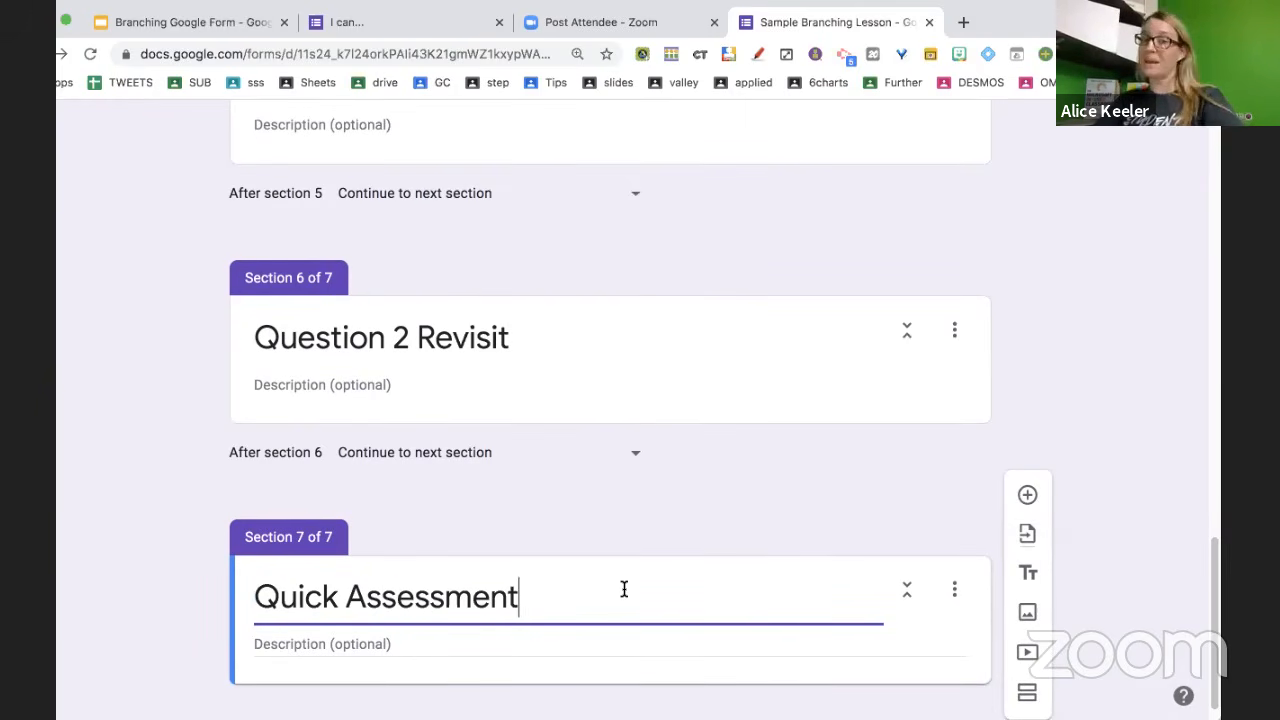
scroll(622, 590, "up", 2)
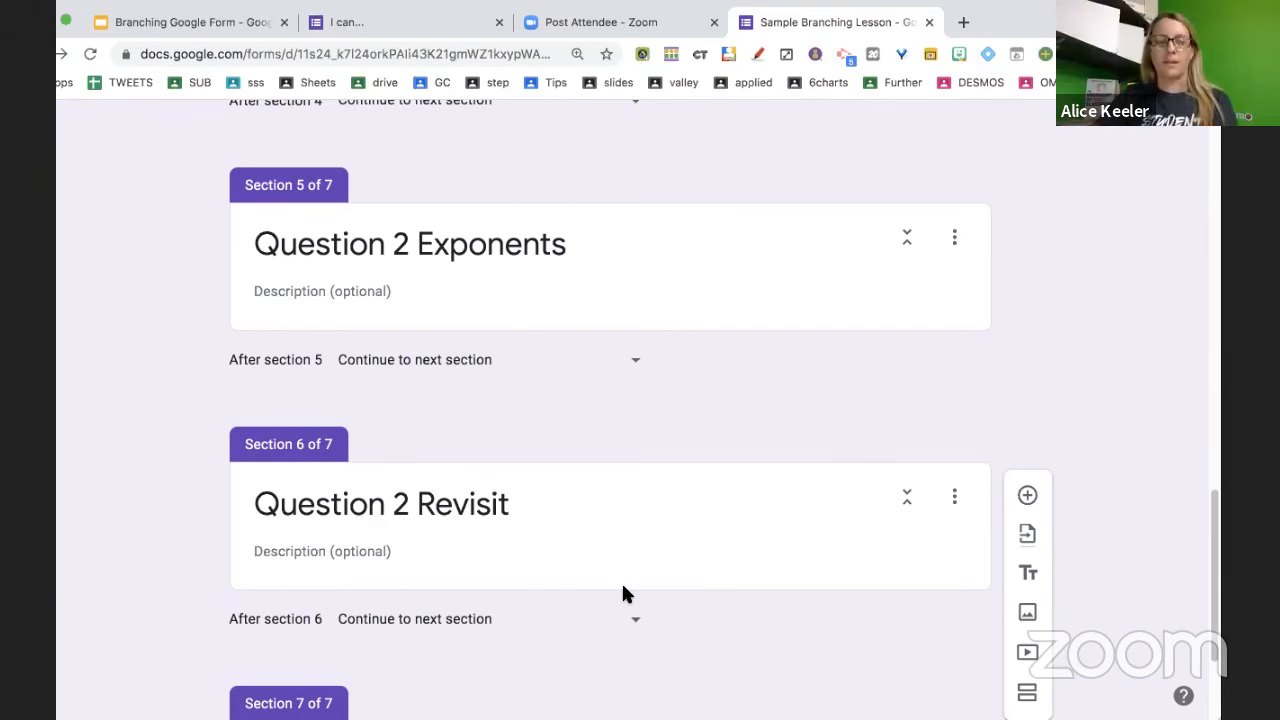
scroll(622, 594, "up", 5)
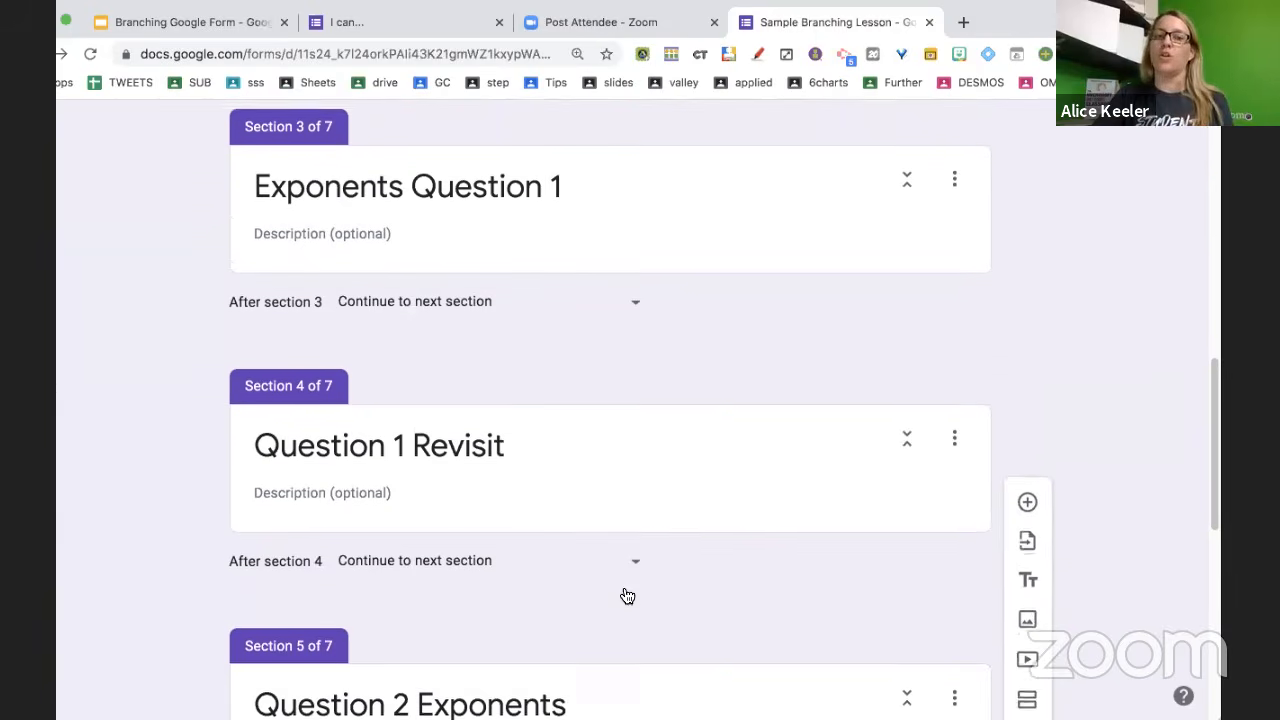
scroll(627, 596, "up", 6)
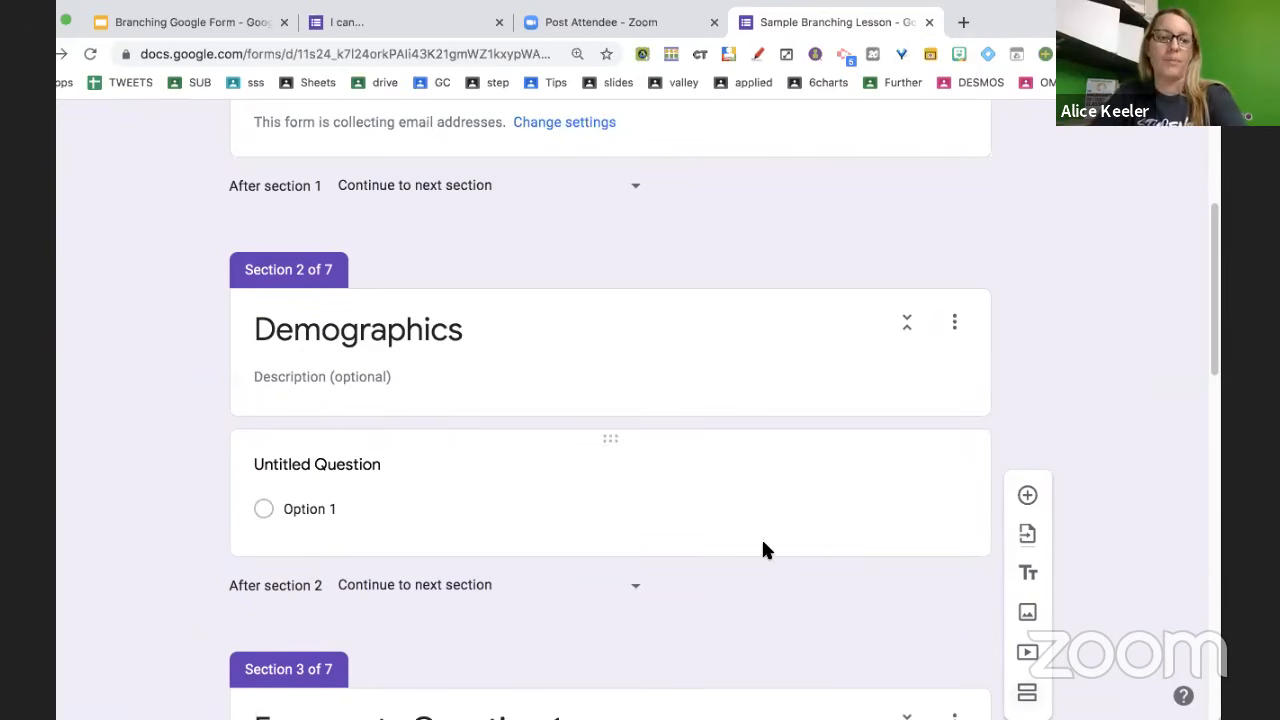
scroll(763, 545, "down", 3)
scroll(763, 545, "down", 1)
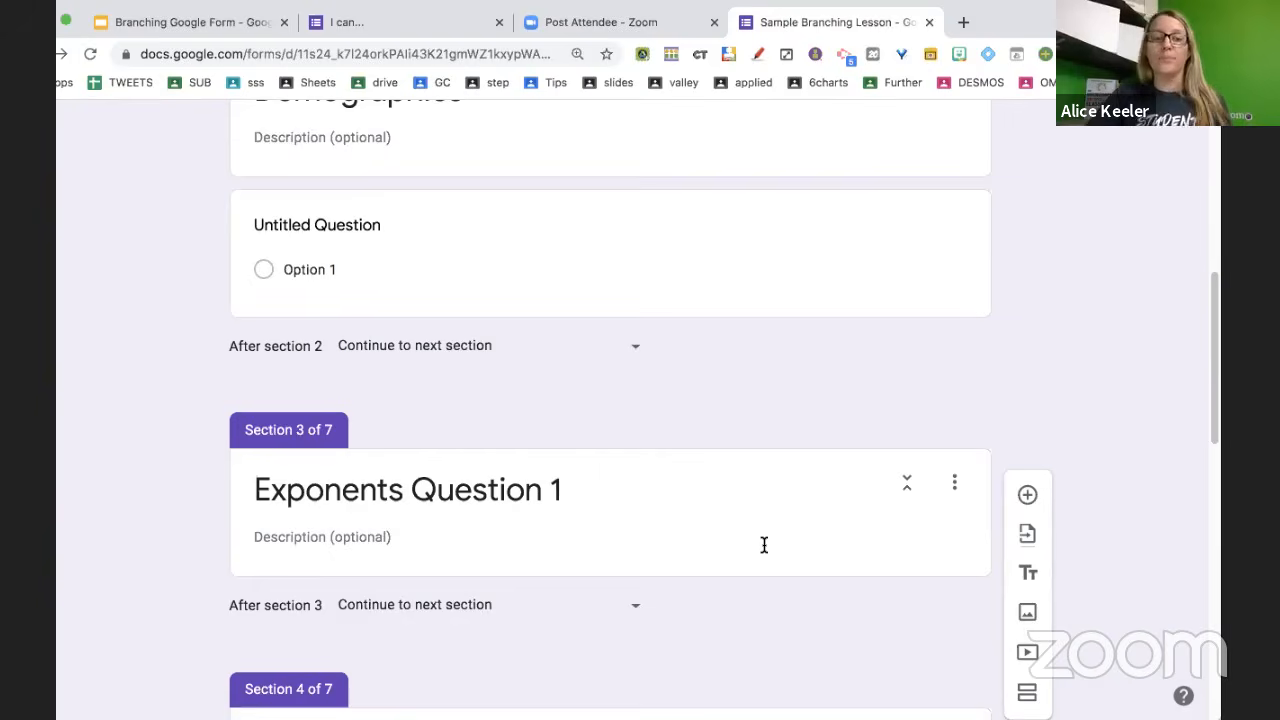
scroll(764, 544, "down", 5)
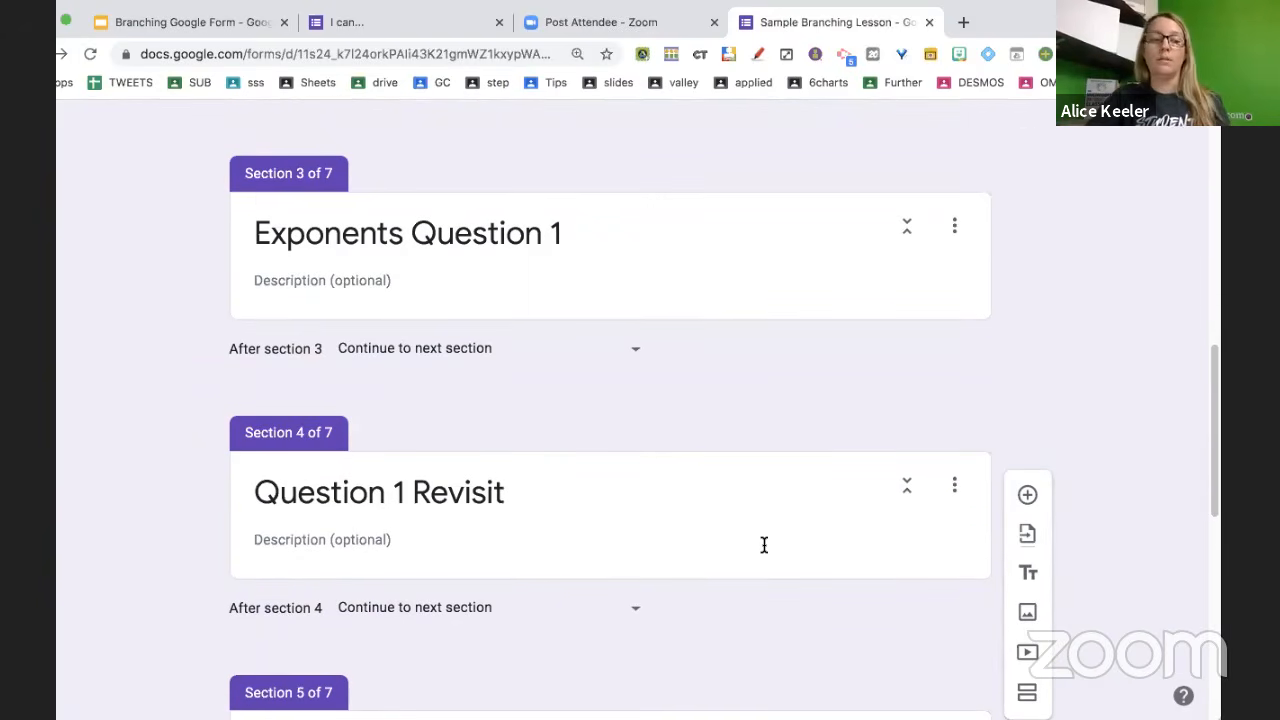
scroll(764, 544, "down", 5)
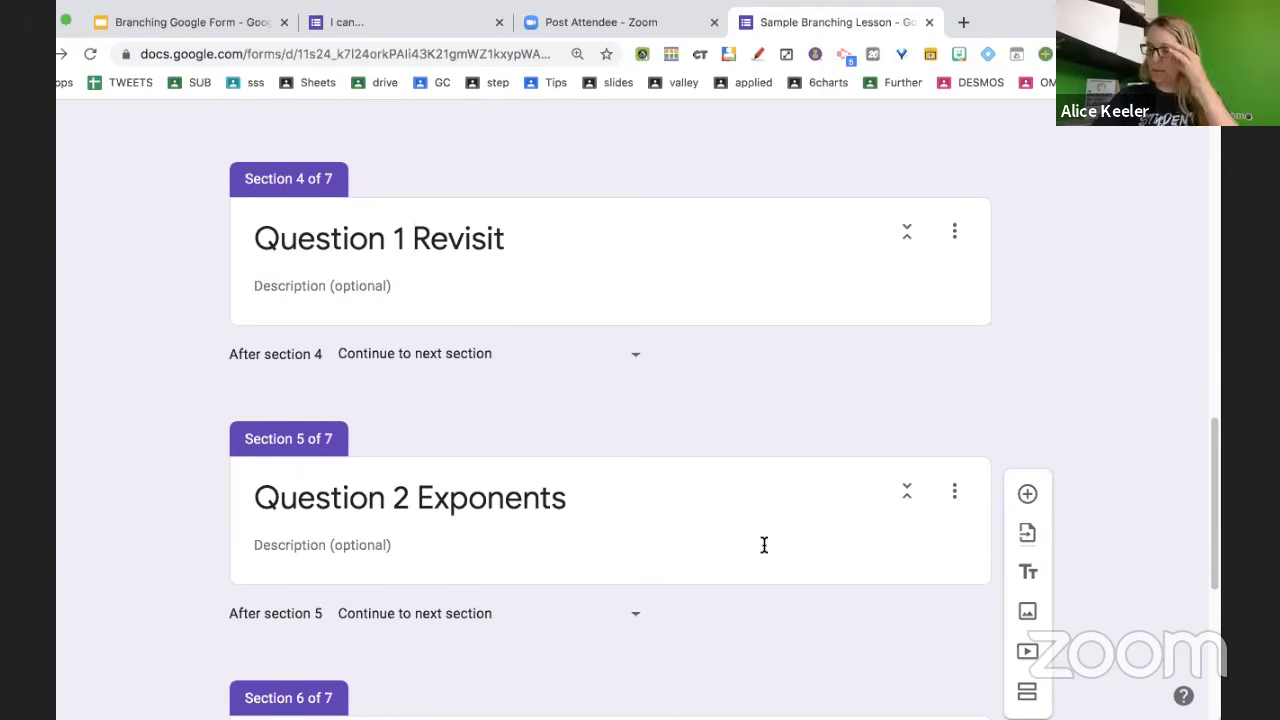
scroll(677, 465, "down", 5)
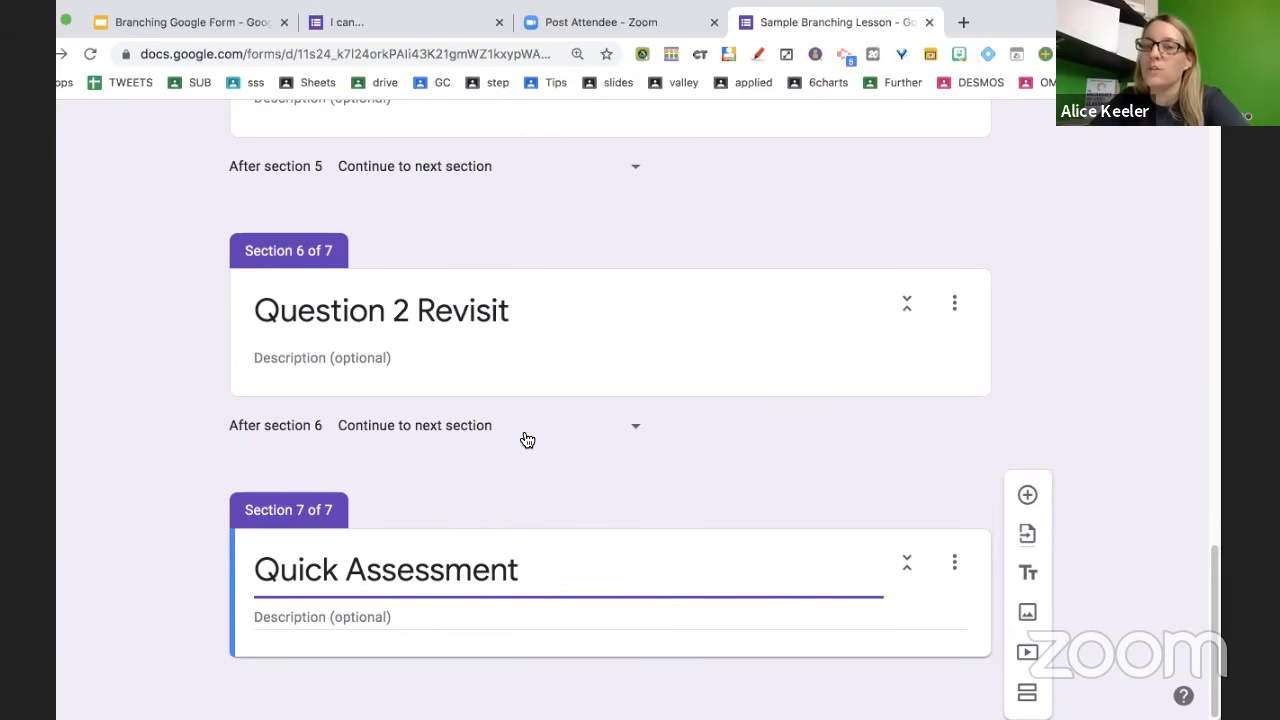
scroll(450, 210, "up", 2)
scroll(452, 213, "up", 1)
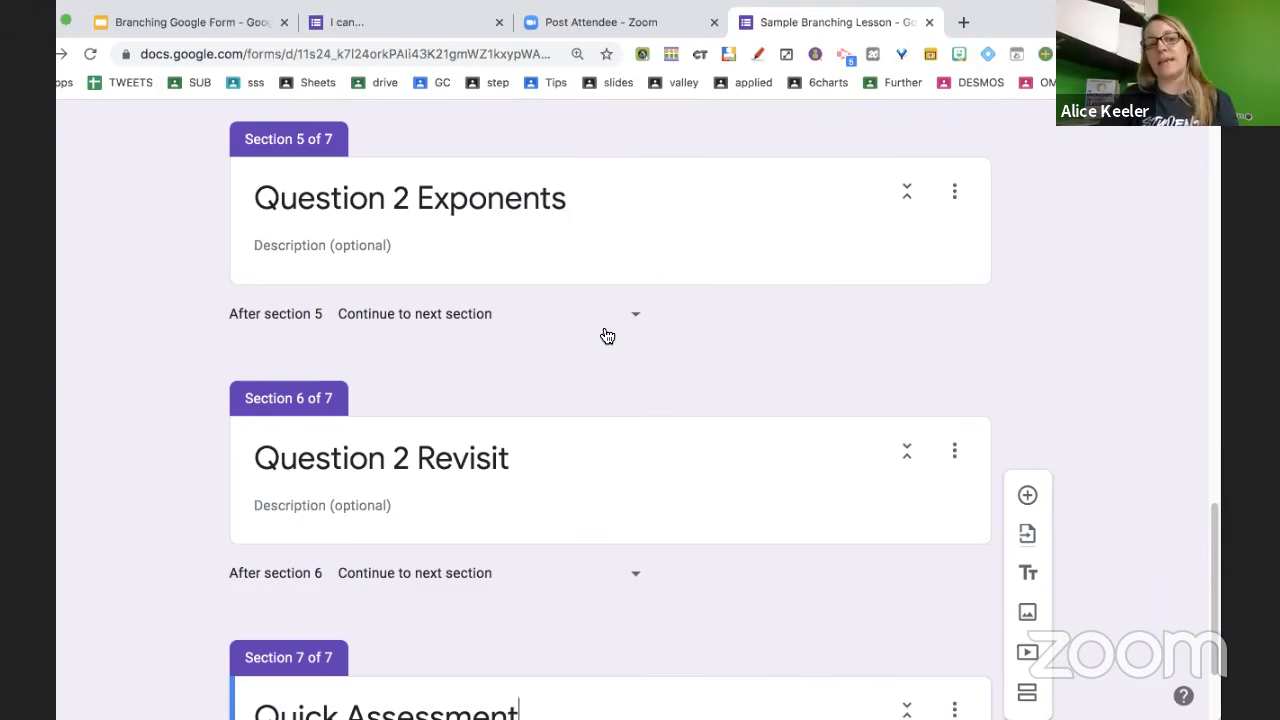
scroll(605, 335, "up", 6)
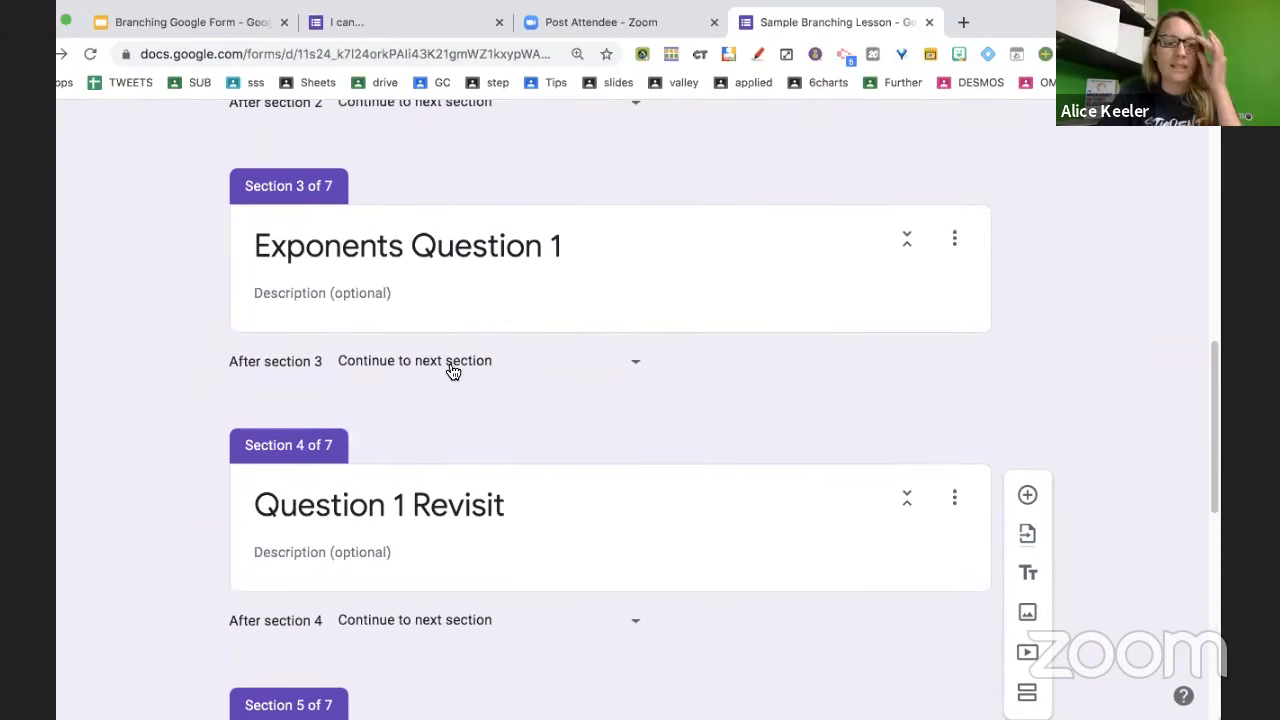
scroll(453, 371, "up", 4)
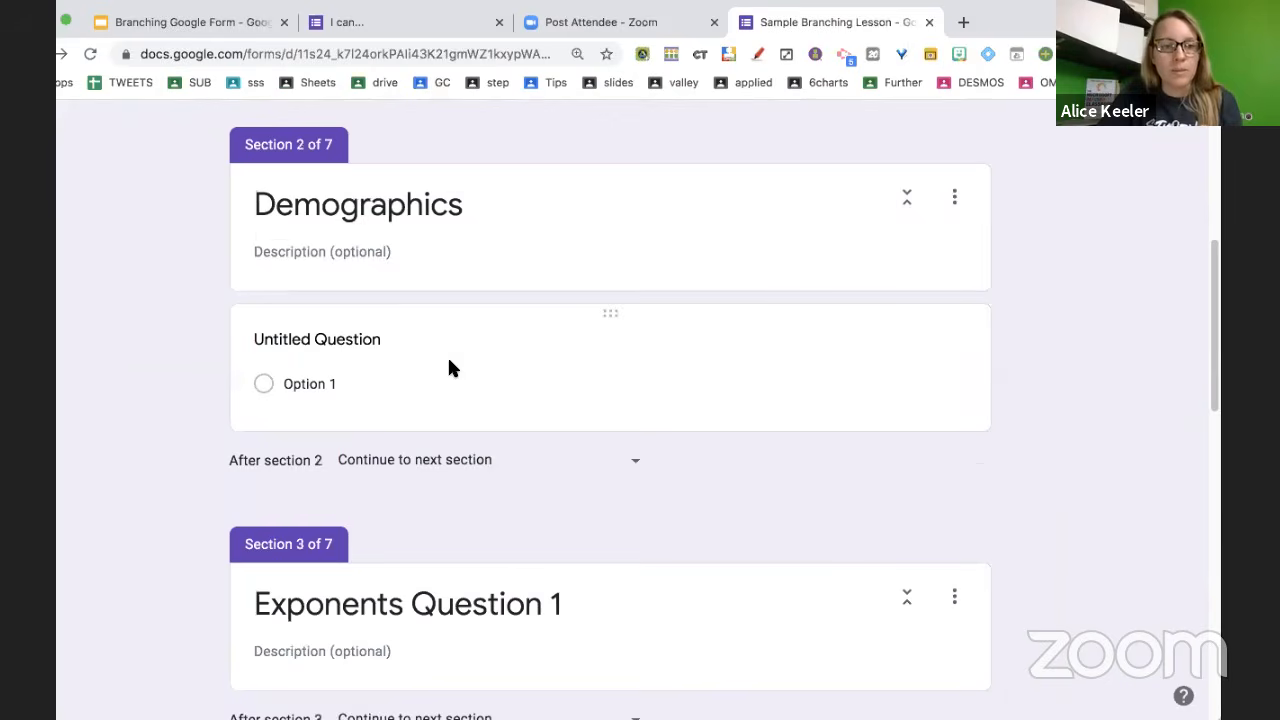
Set 'After section 2' to 'Go to section 3 (Exponents Question 1)'
left_click(453, 466)
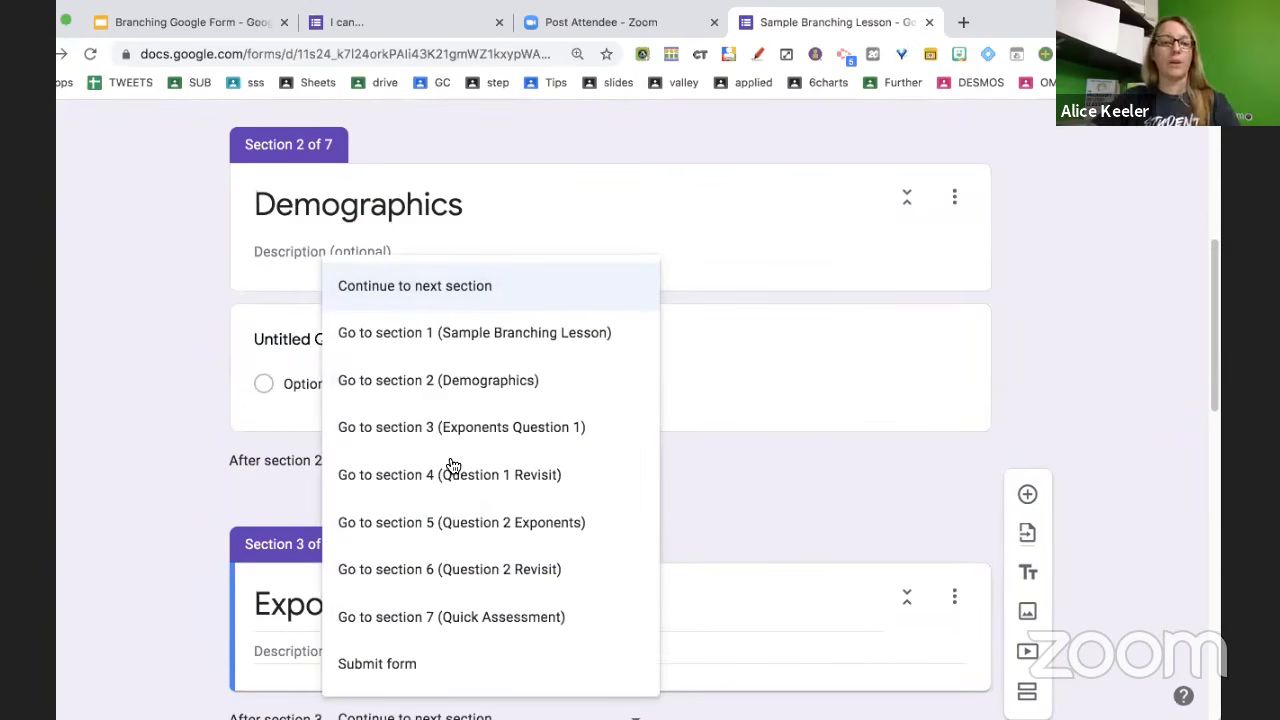
left_click(505, 443)
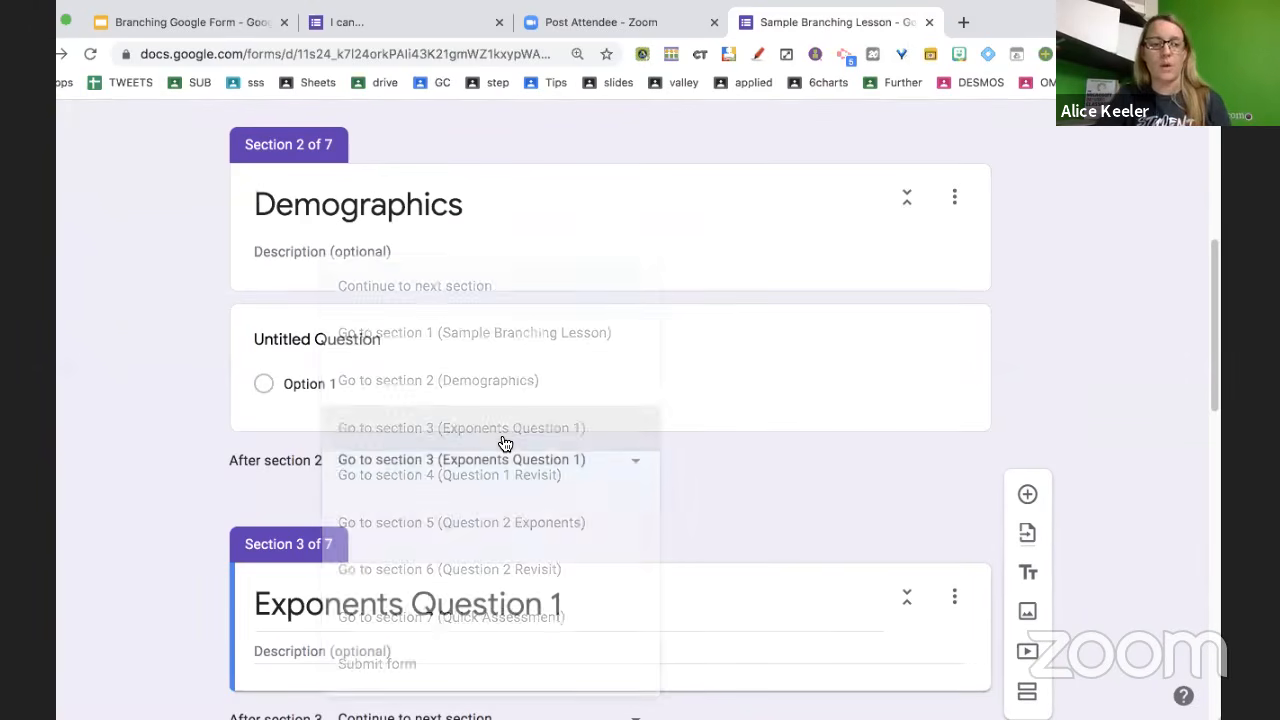
scroll(502, 443, "down", 2)
scroll(502, 443, "down", 2)
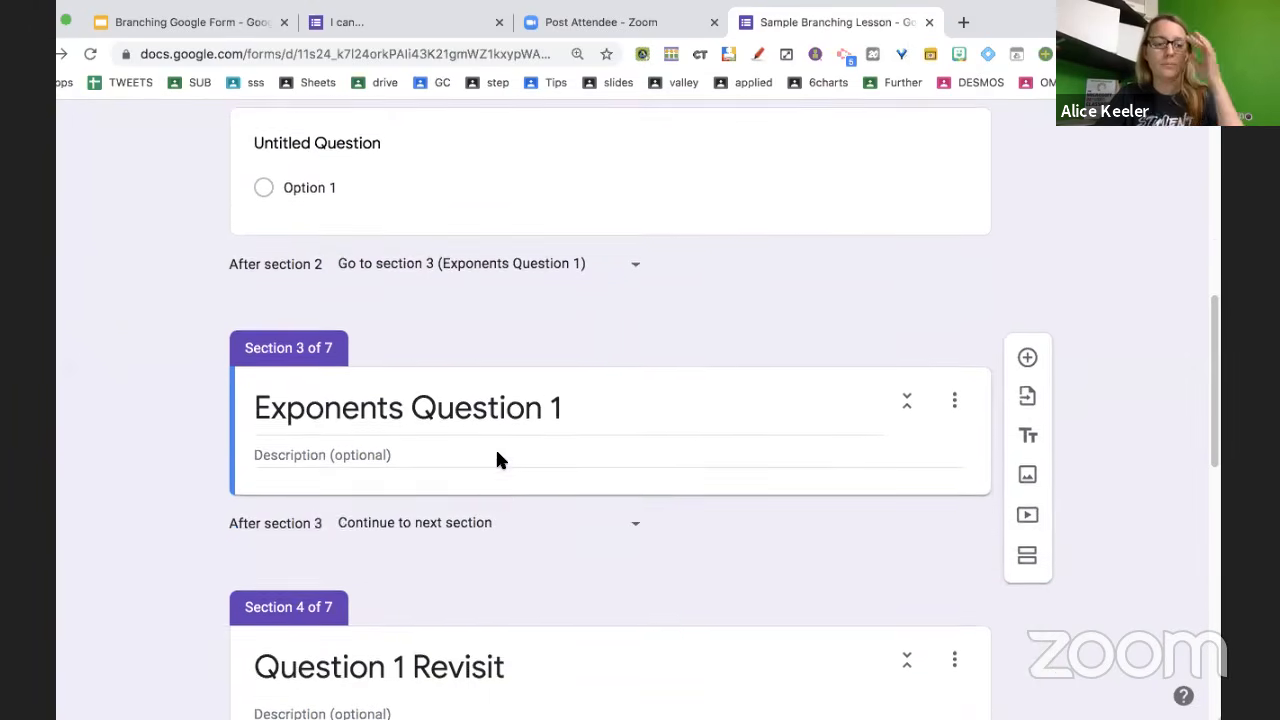
Set 'After section 3' to 'Go to section 5 (Question 2 Exponents)'
scroll(495, 480, "down", 1)
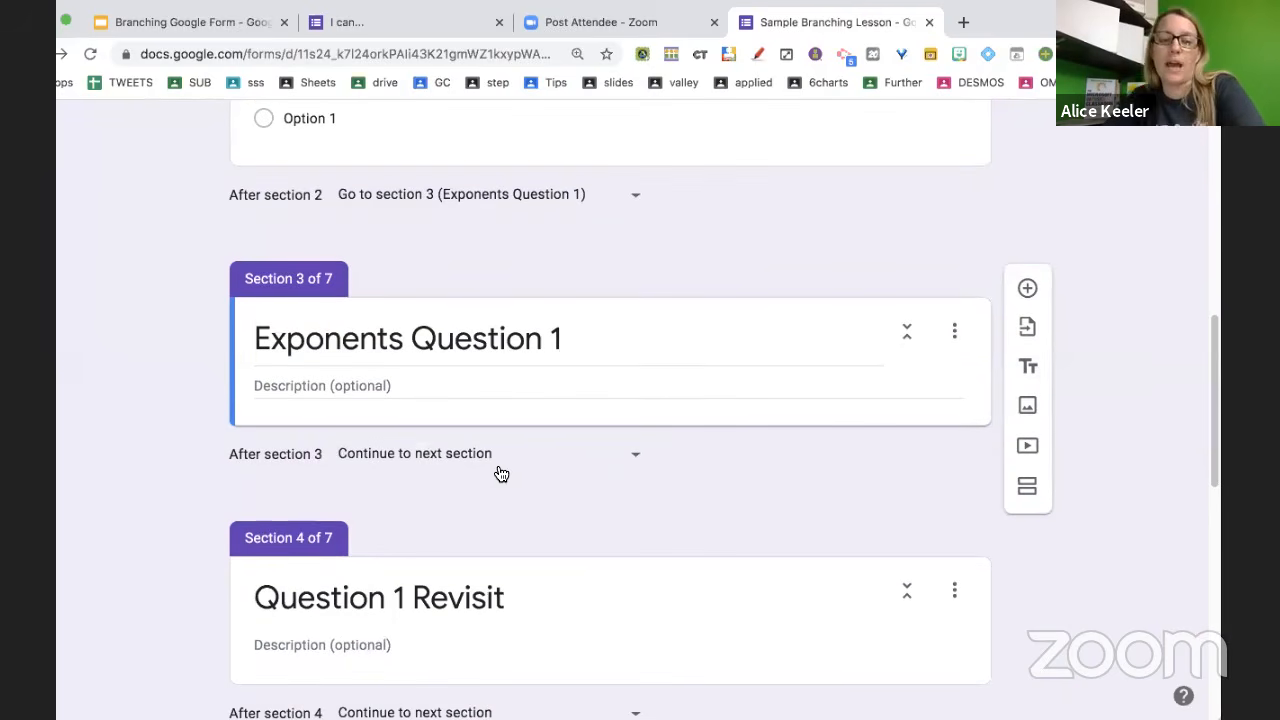
left_click(503, 458)
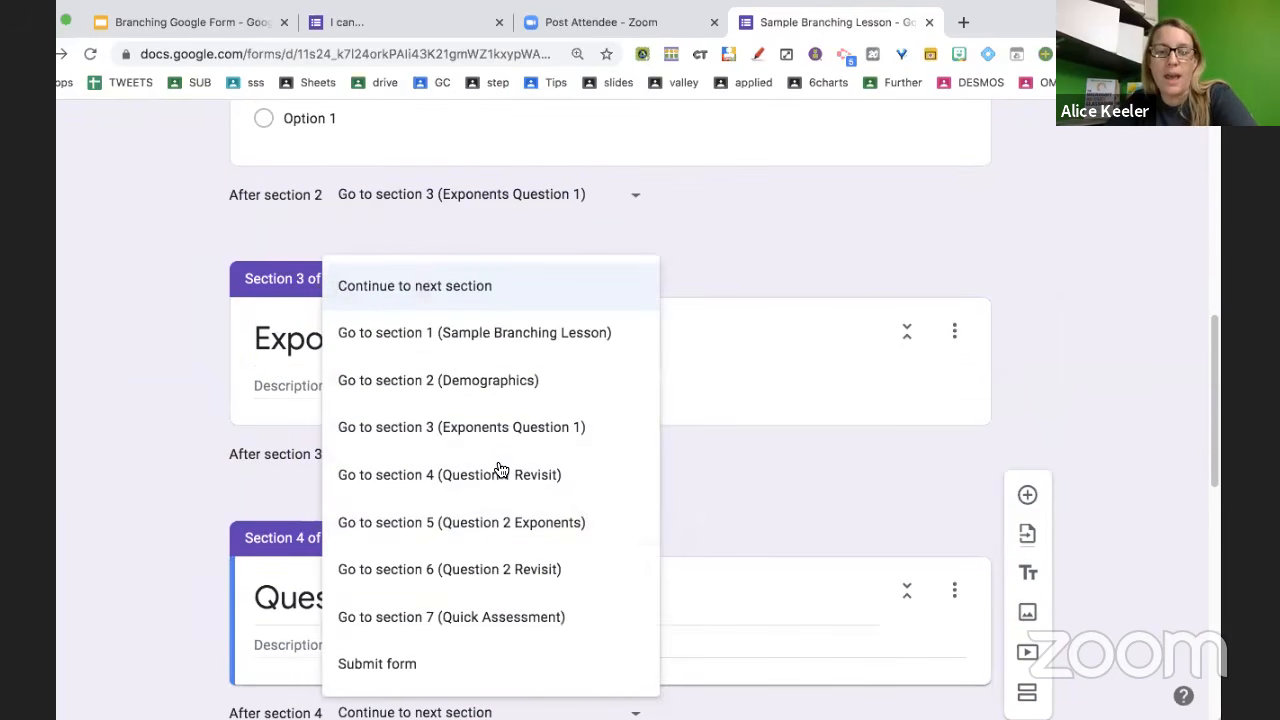
left_click(495, 527)
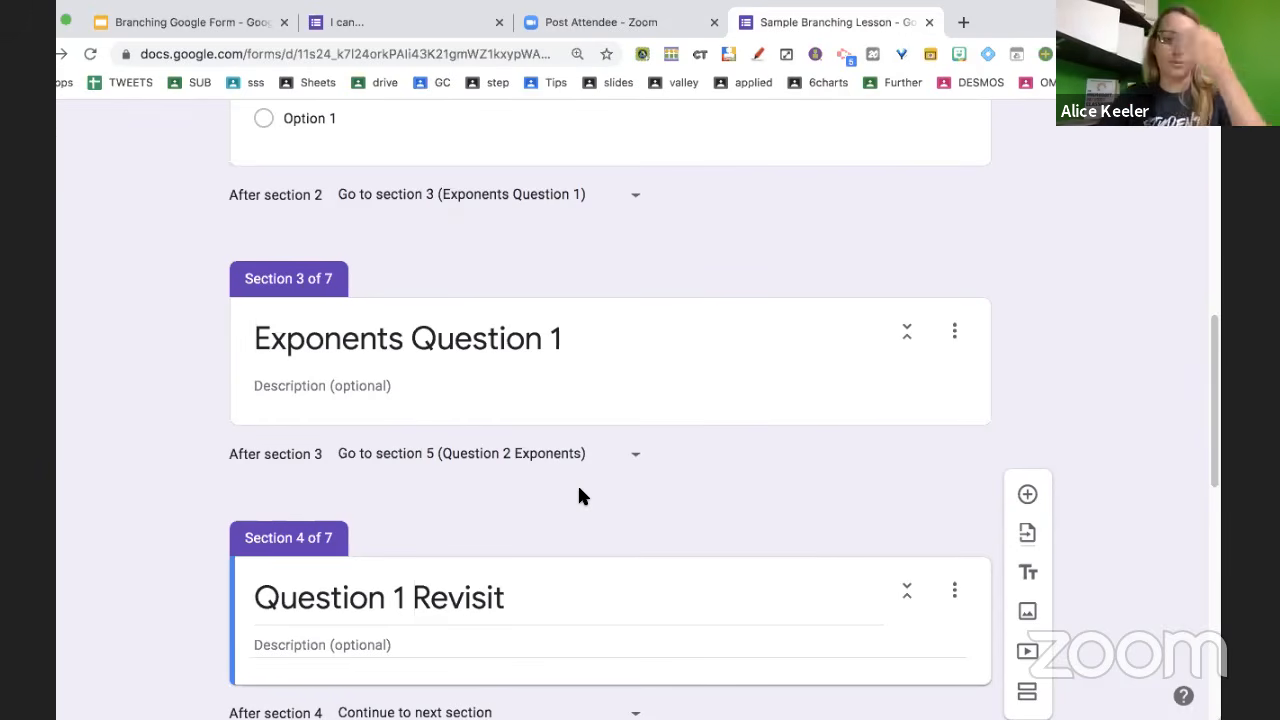
scroll(580, 494, "down", 3)
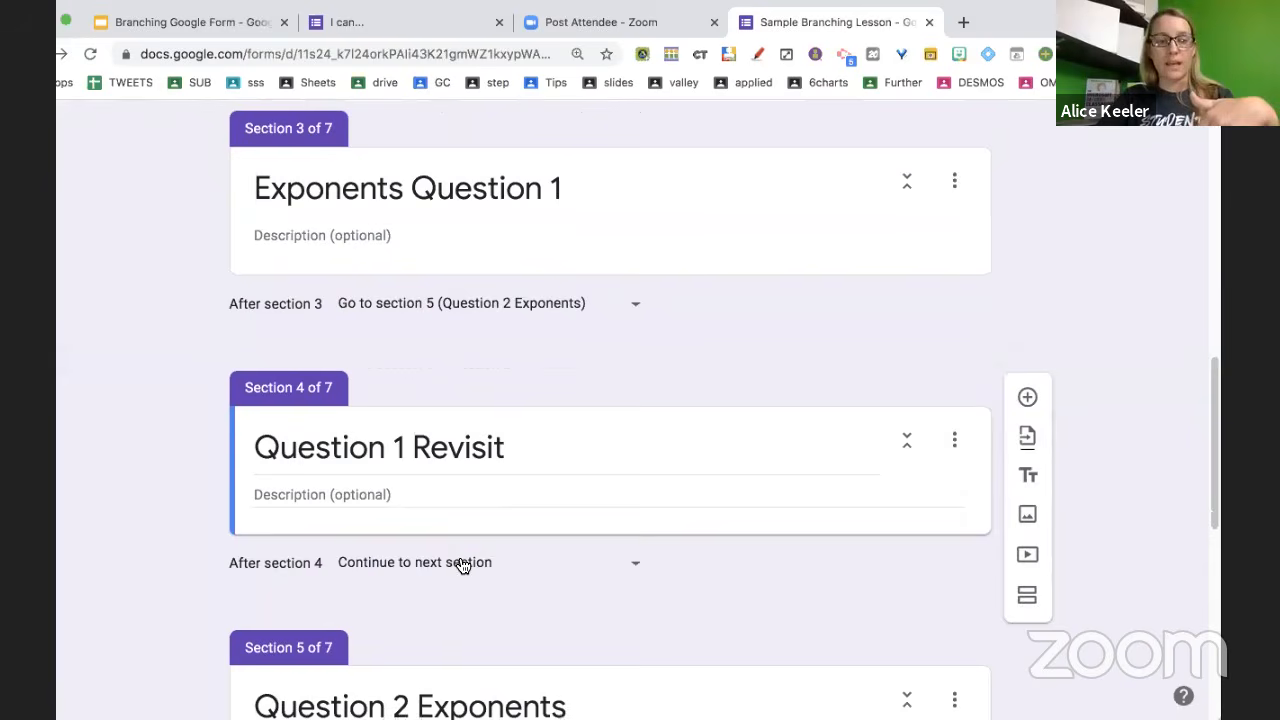
Route section 4 to section 5, and sections 5 and 6 to section 7 (Quick Assessment)
left_click(460, 562)
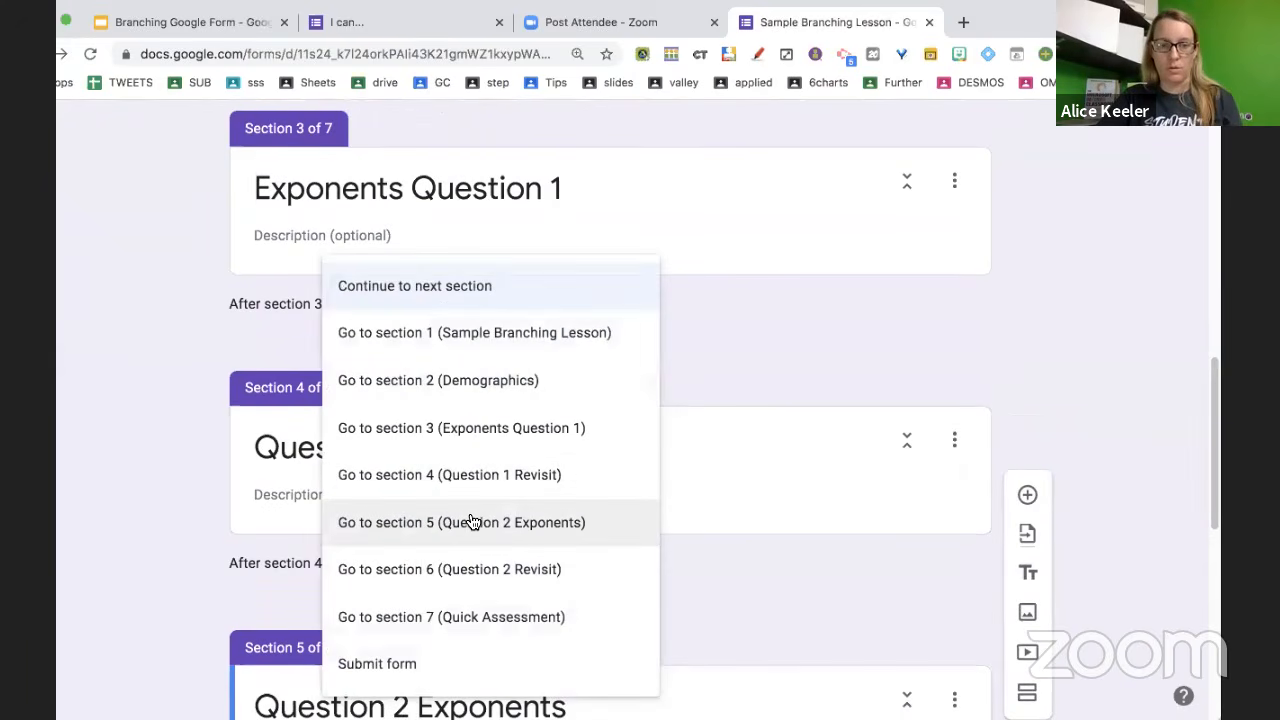
left_click(470, 522)
scroll(467, 505, "down", 6)
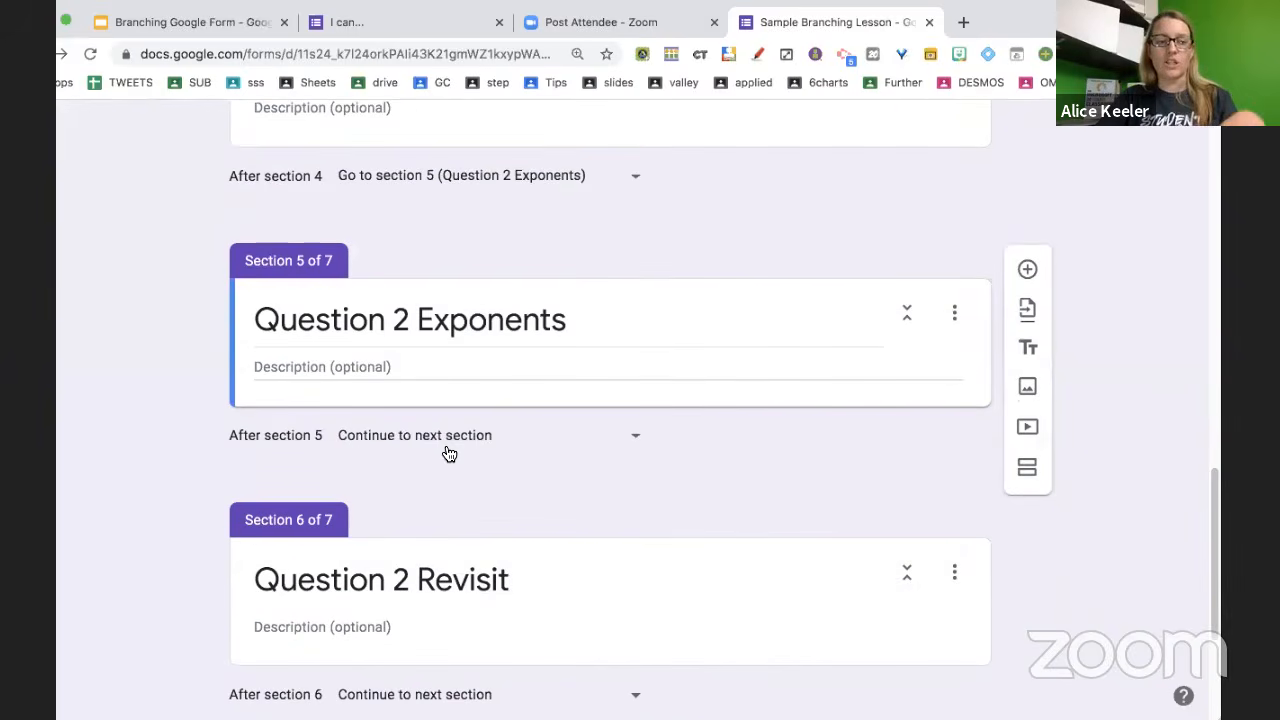
left_click(445, 440)
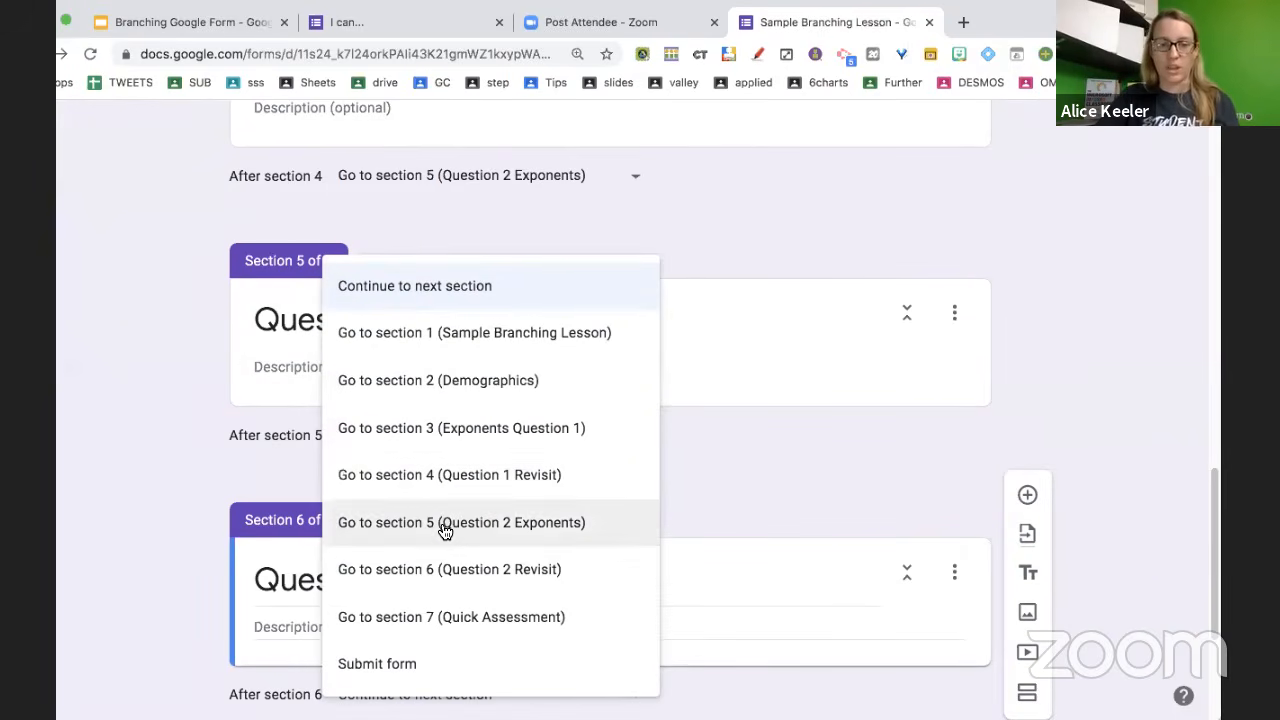
left_click(437, 617)
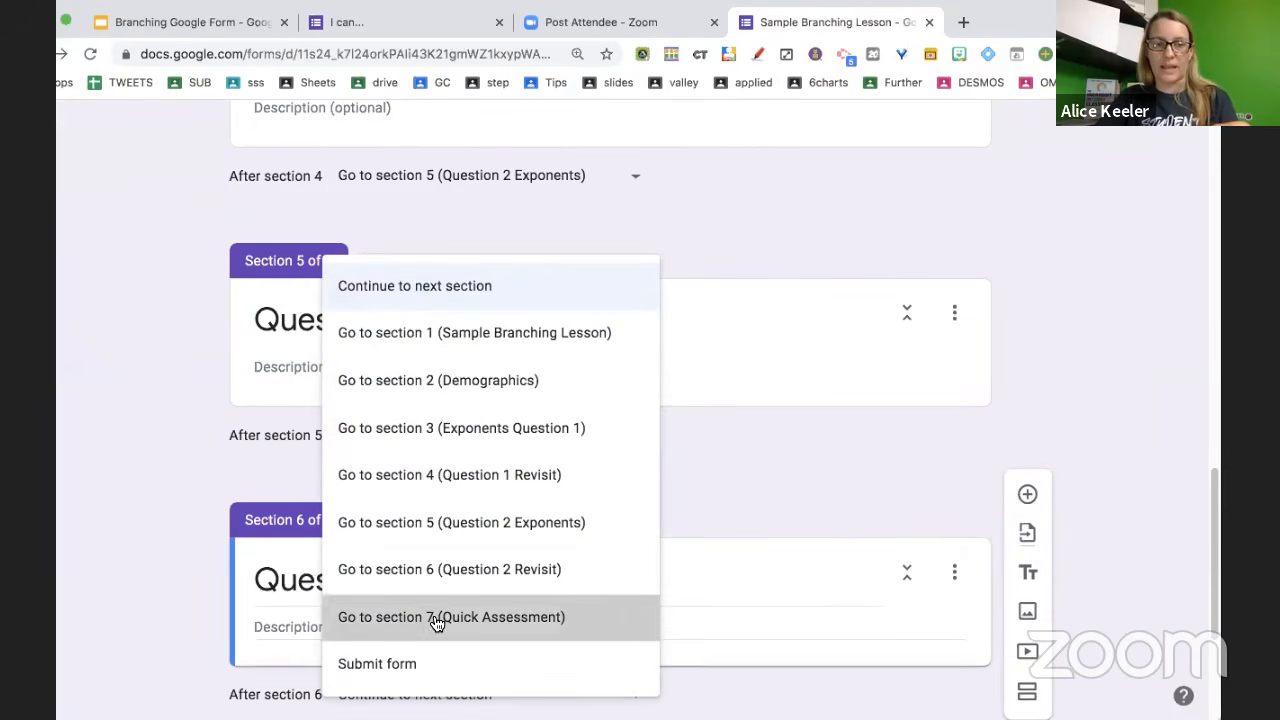
scroll(440, 615, "down", 3)
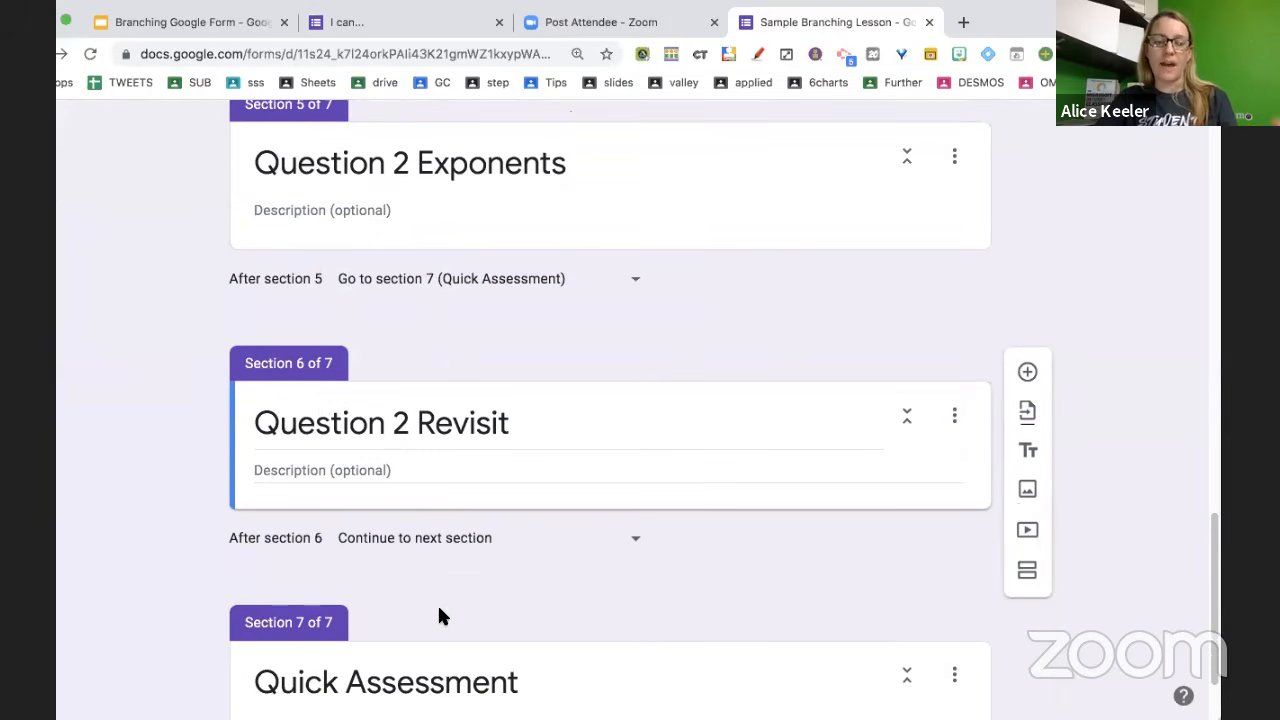
left_click(457, 540)
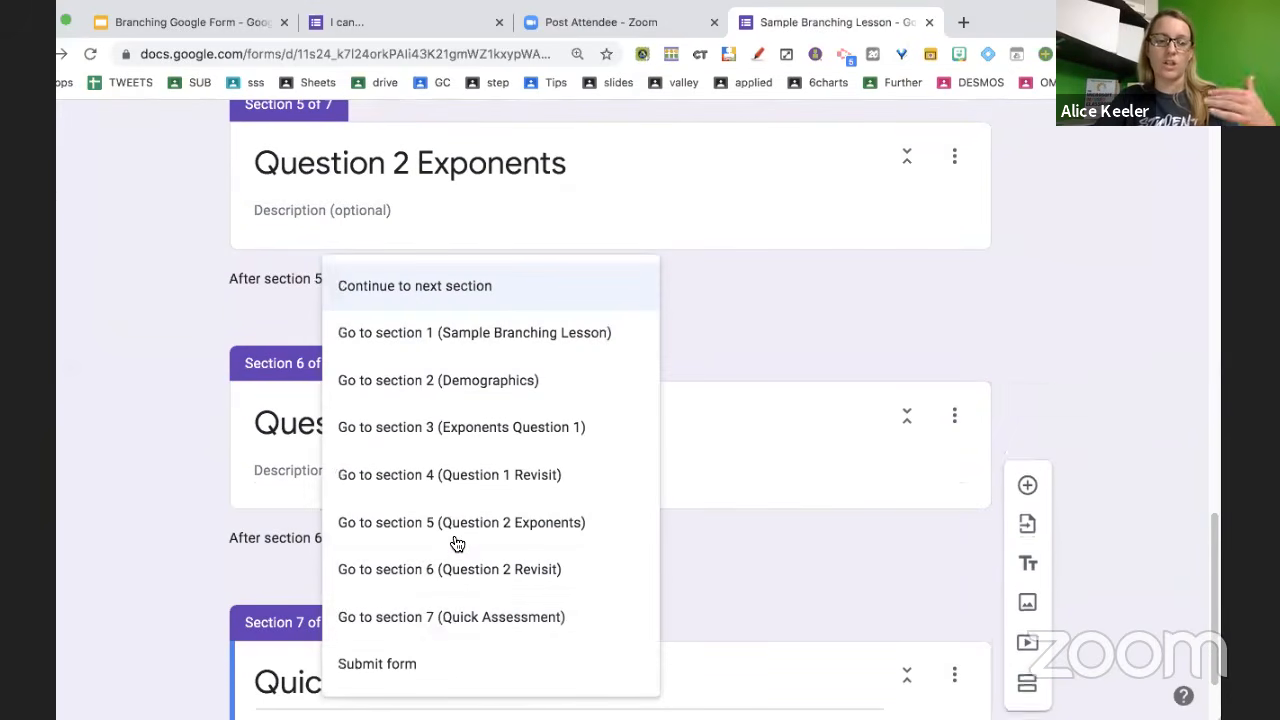
left_click(437, 617)
scroll(436, 617, "down", 2)
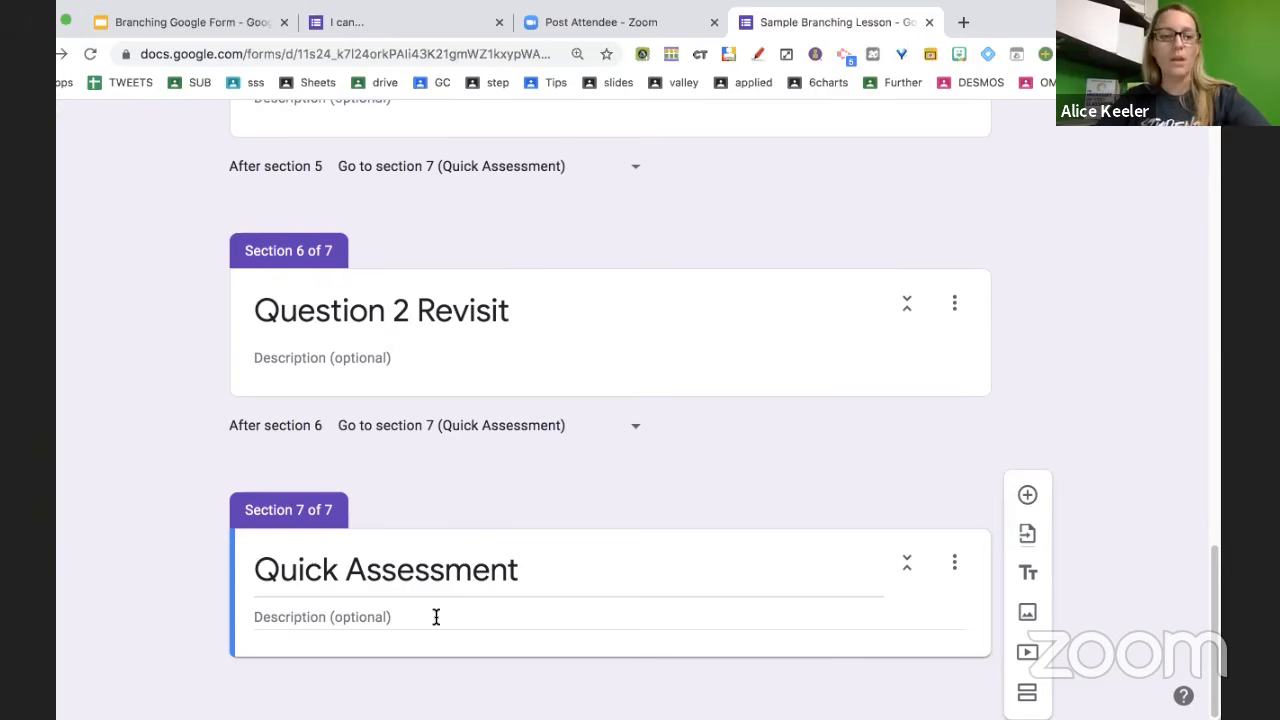
scroll(391, 461, "up", 1)
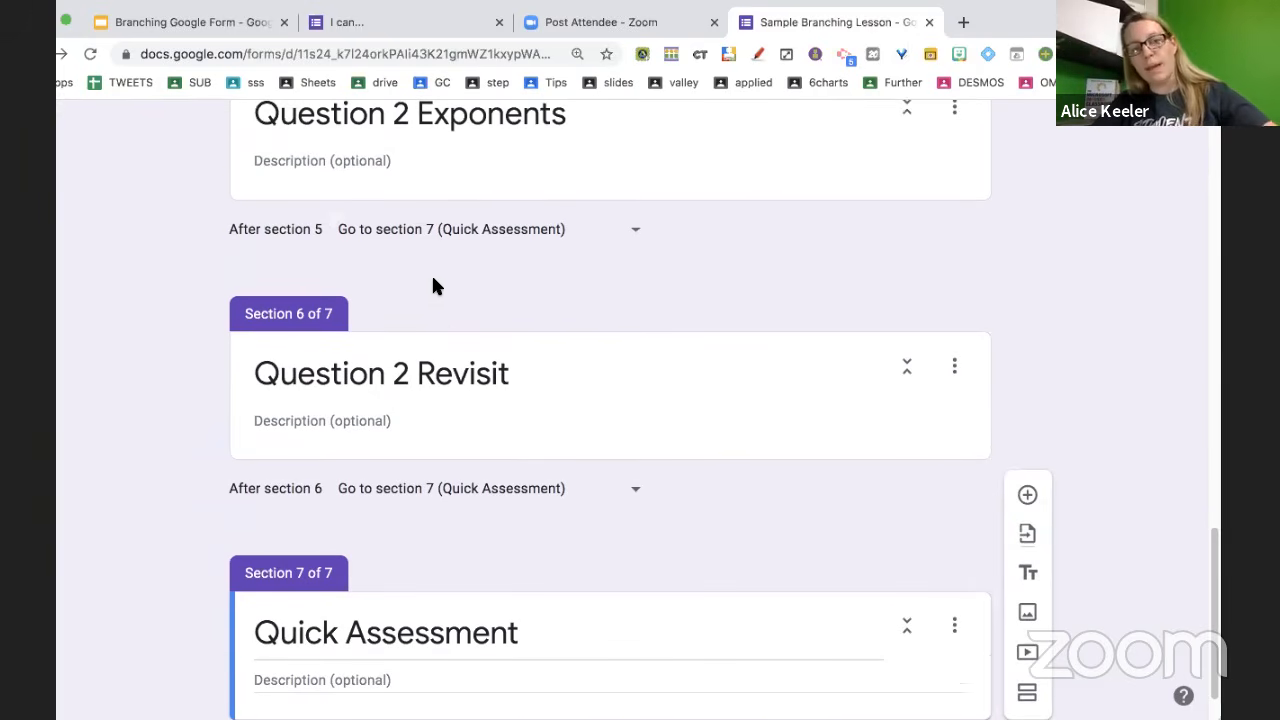
scroll(437, 322, "up", 2)
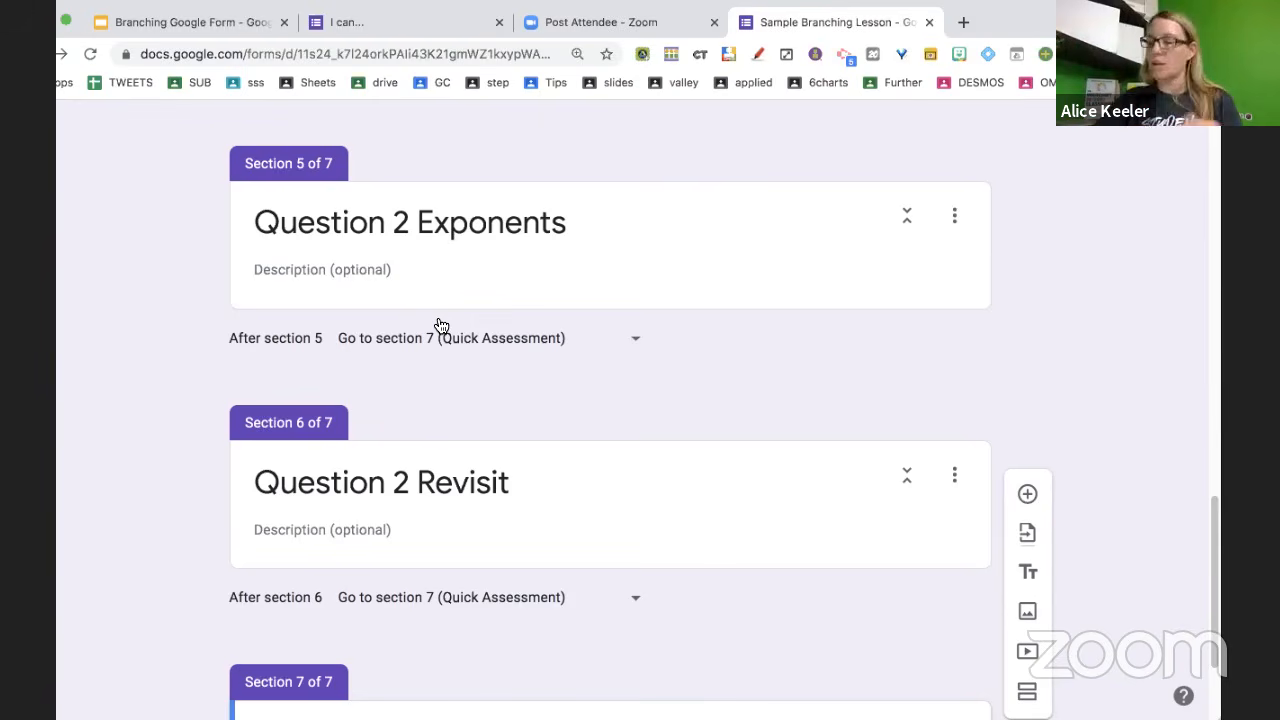
scroll(440, 325, "up", 3)
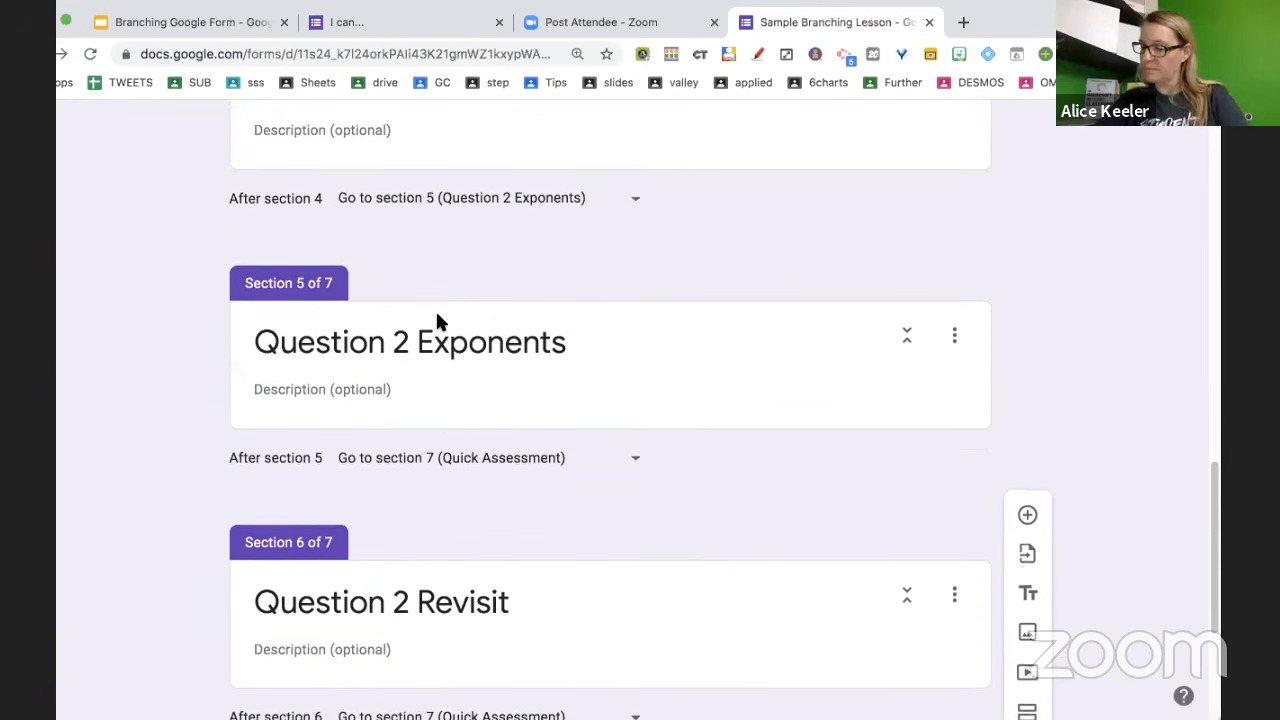
scroll(437, 320, "up", 1)
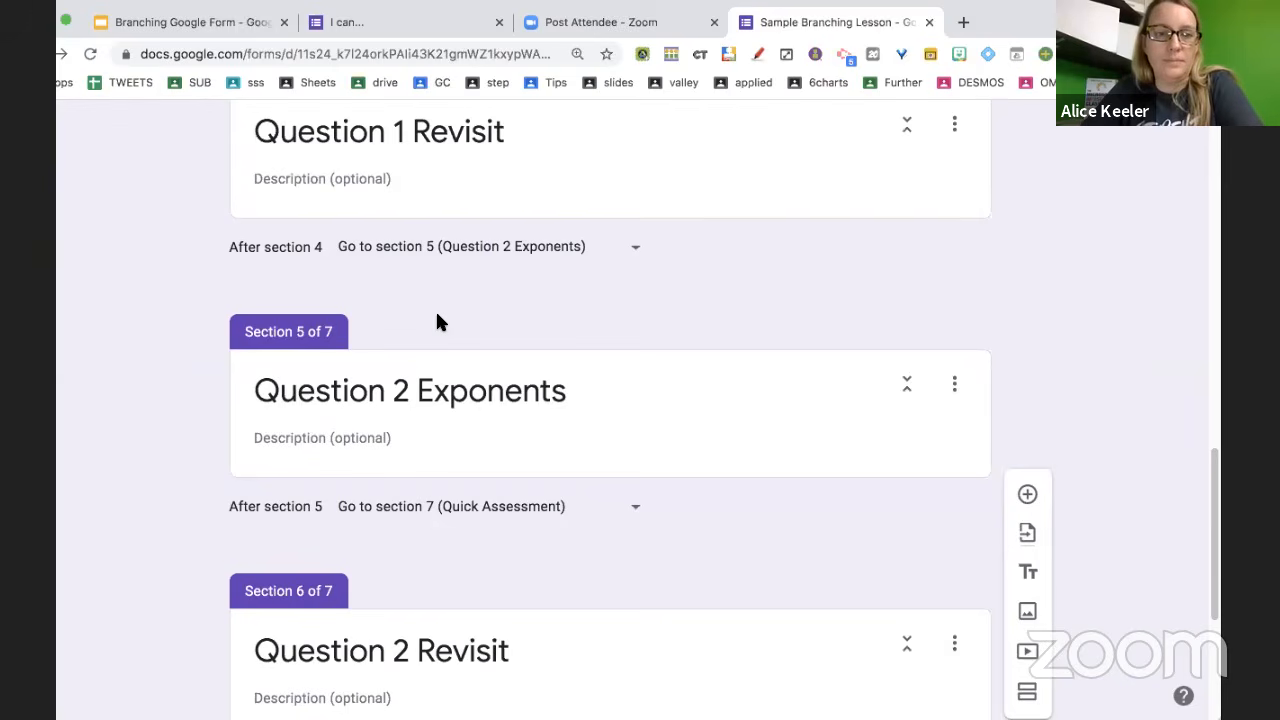
scroll(437, 321, "up", 3)
scroll(437, 321, "up", 4)
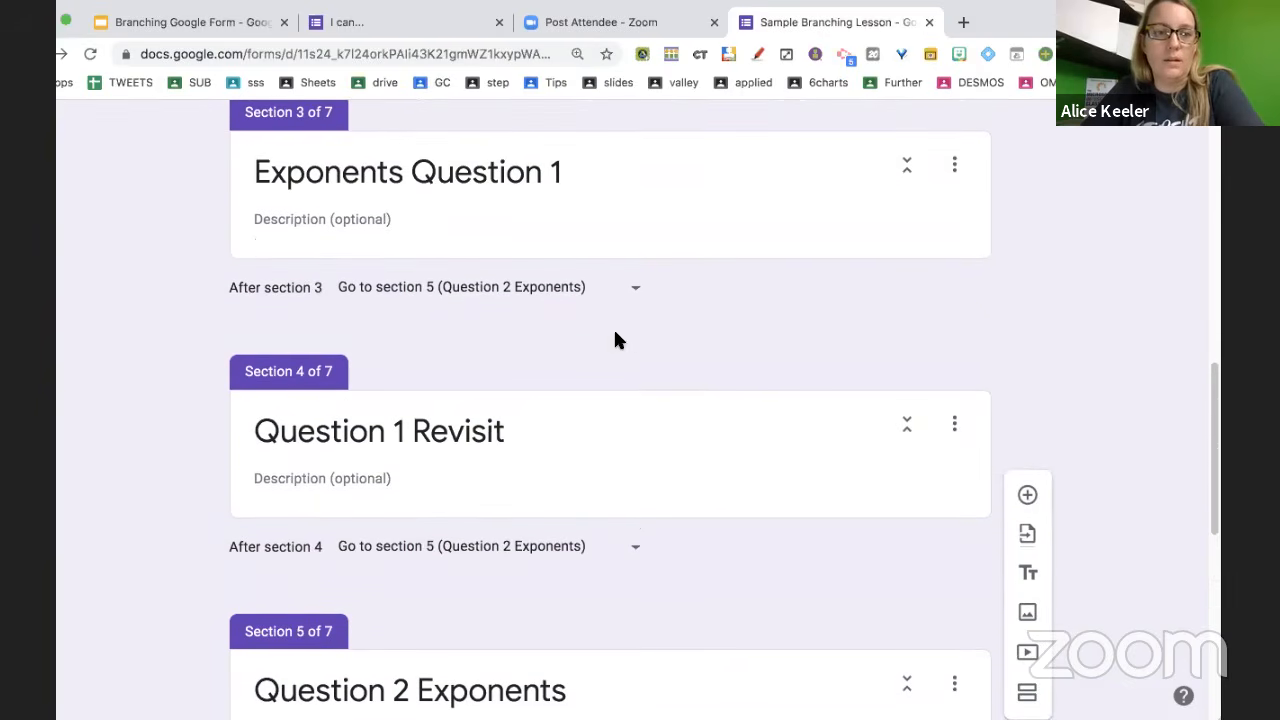
scroll(613, 327, "up", 4)
scroll(616, 333, "up", 5)
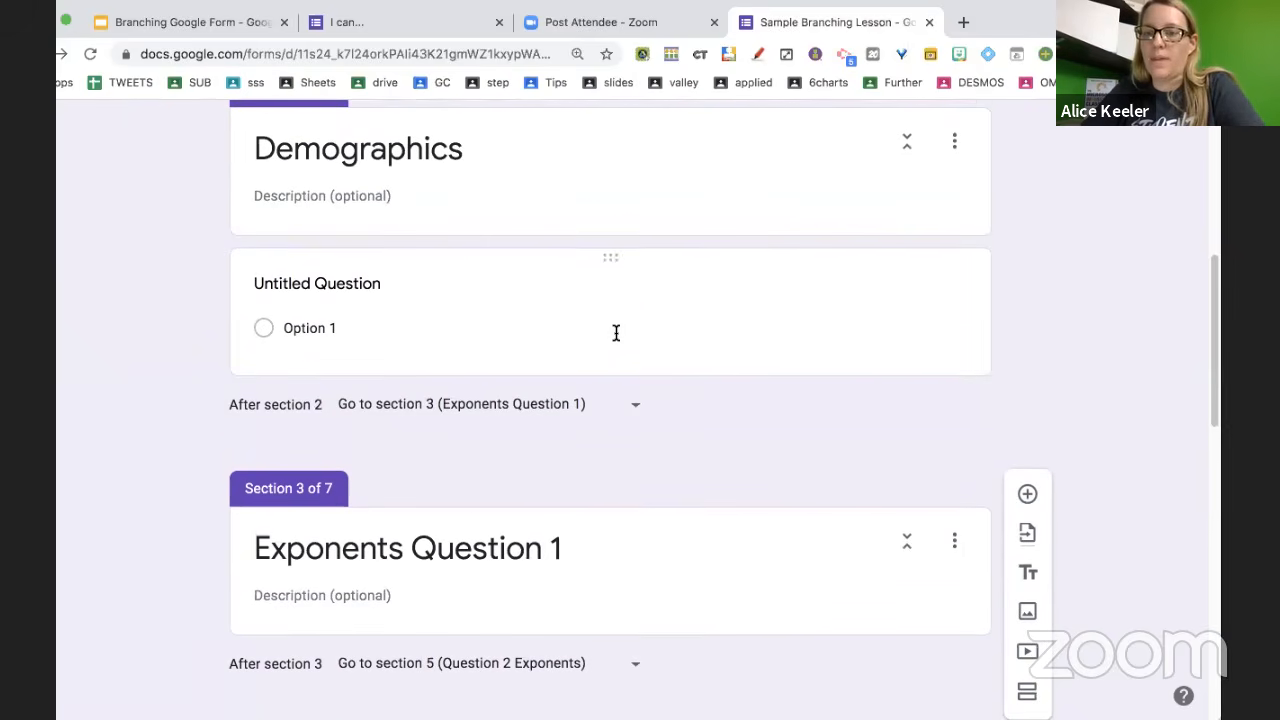
scroll(616, 333, "up", 2)
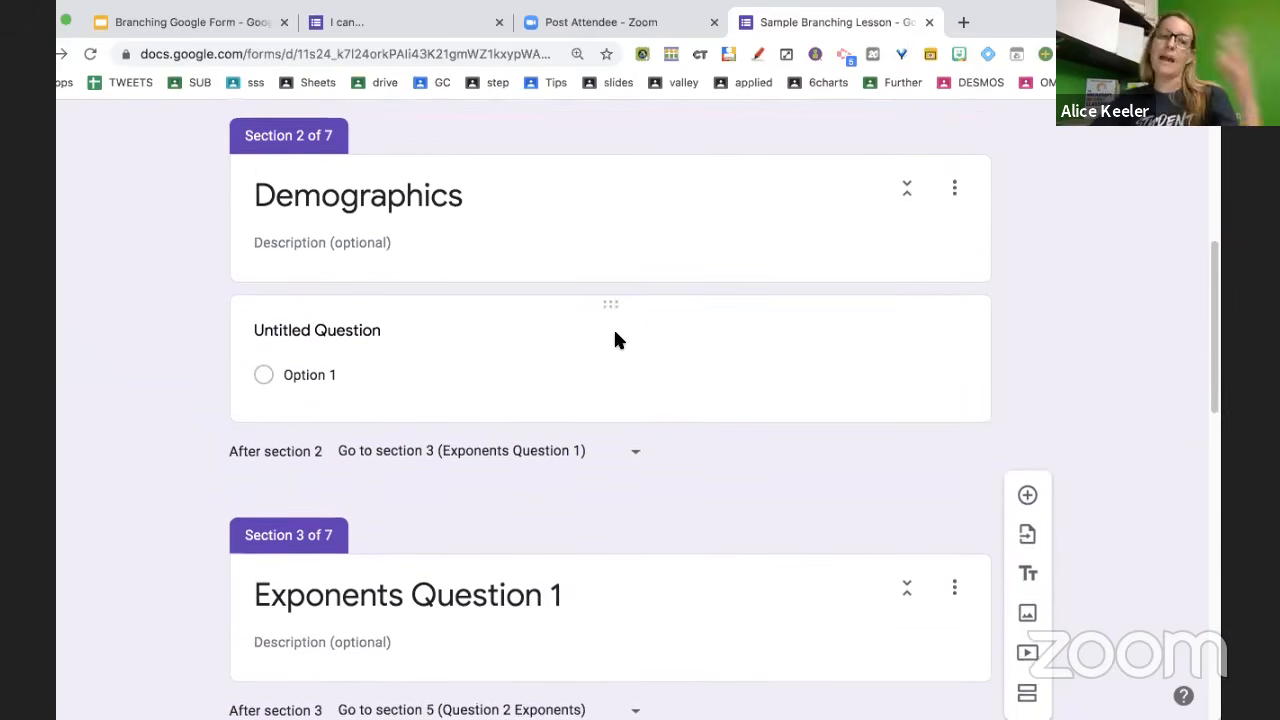
scroll(616, 336, "up", 1)
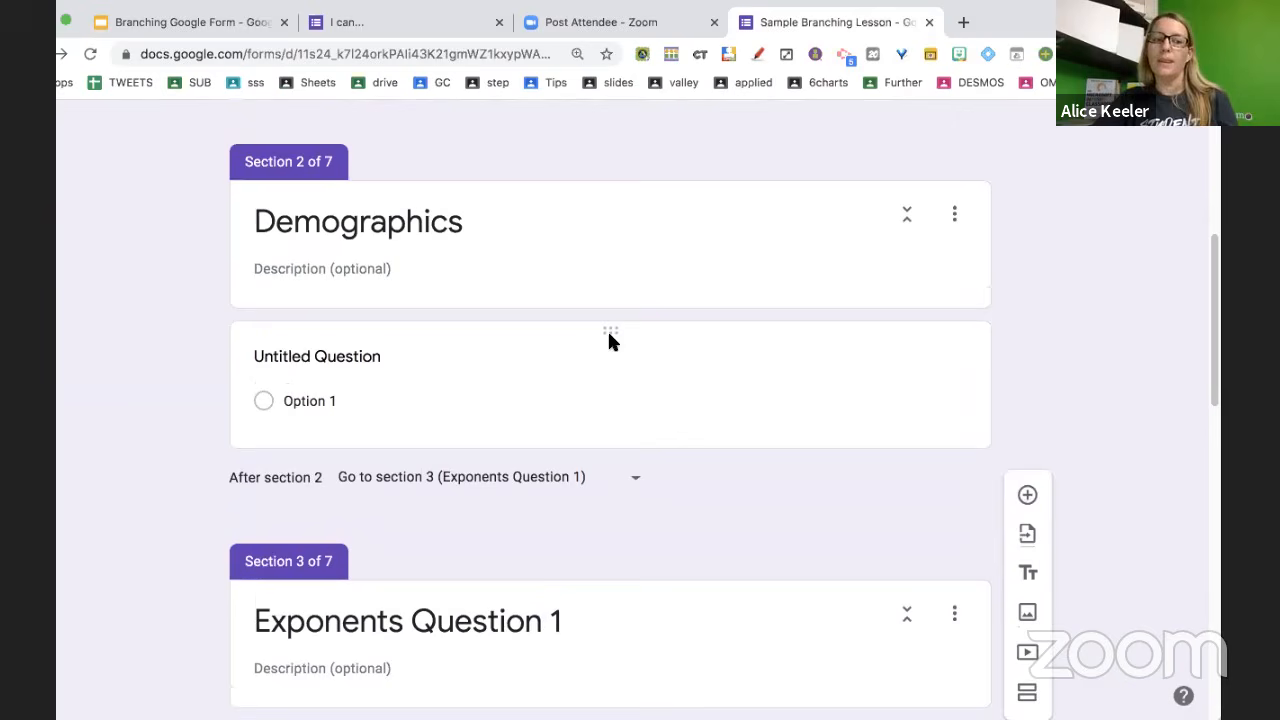
Title the Demographics question 'What is your first name?', make it required, and add another question
left_click(364, 352)
type("What is your ")
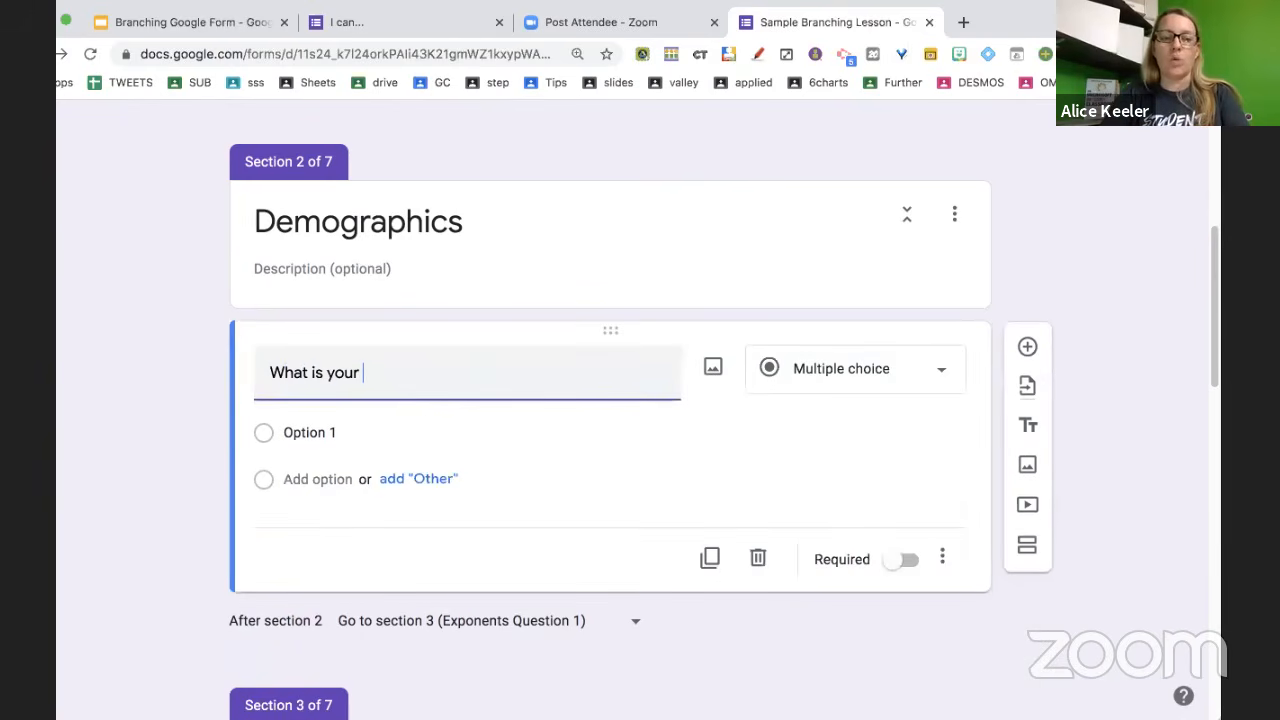
type("first name?")
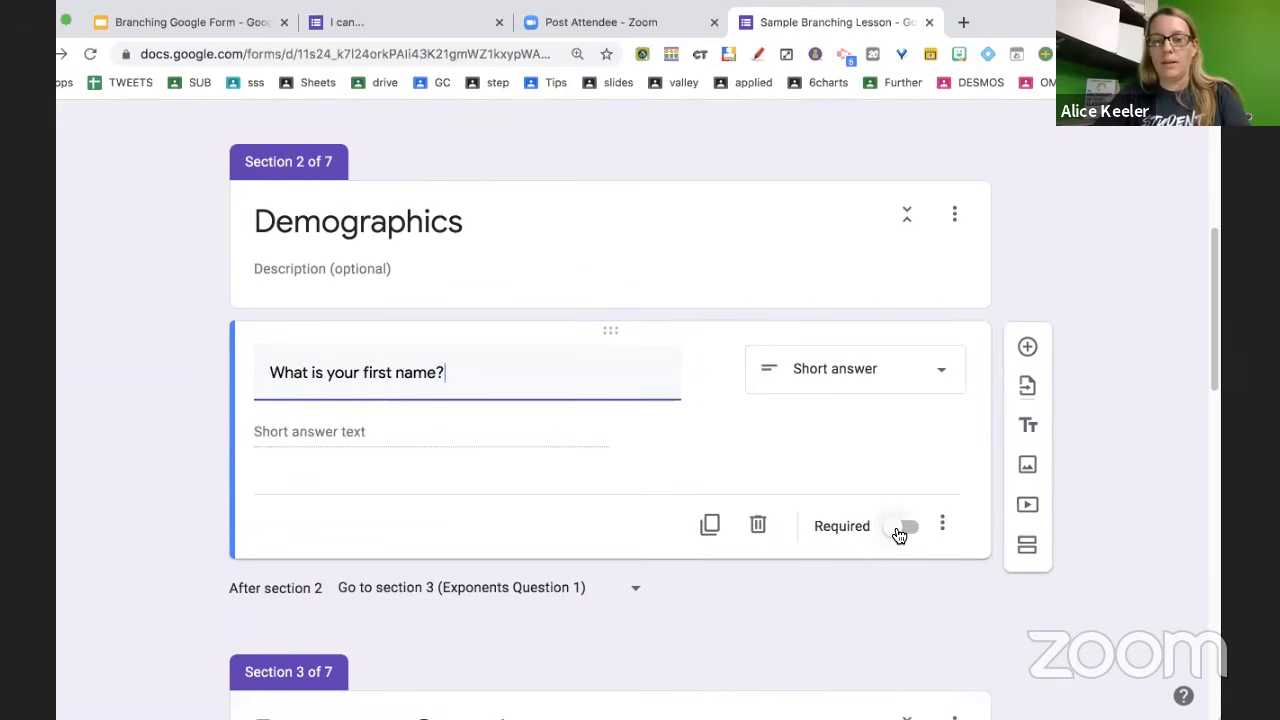
left_click(899, 536)
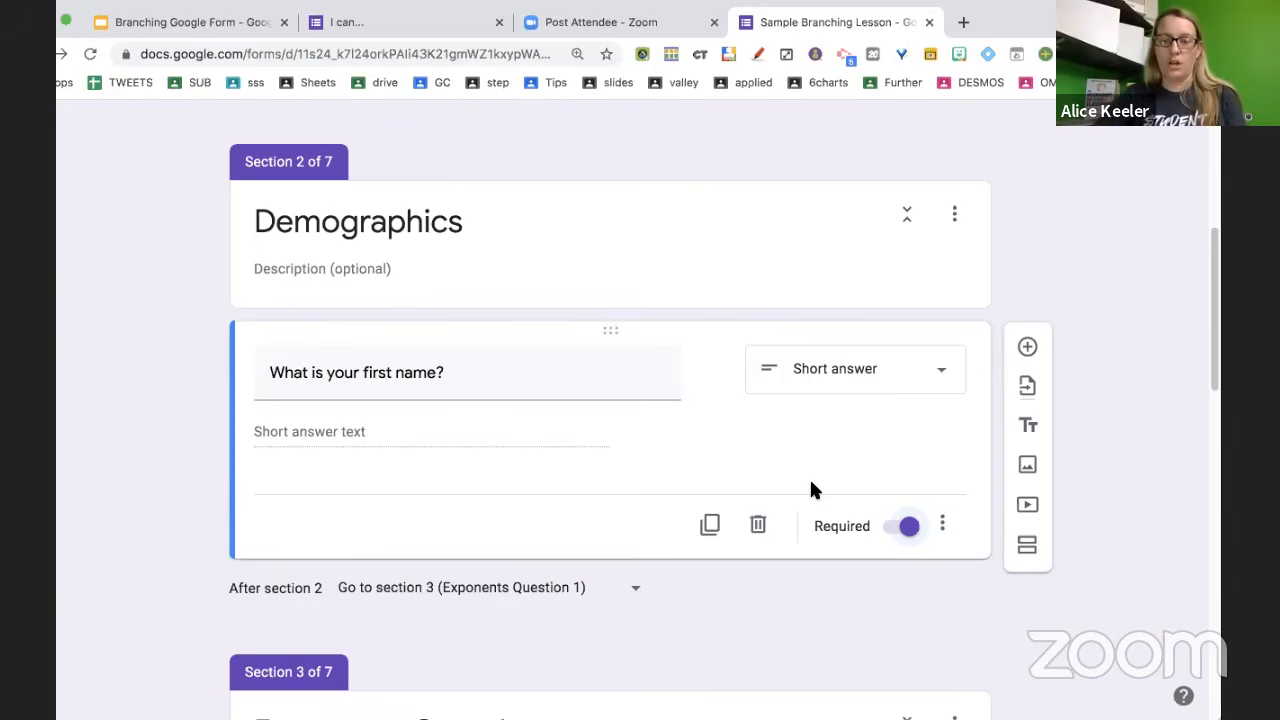
key("ctrl+shift+Return")
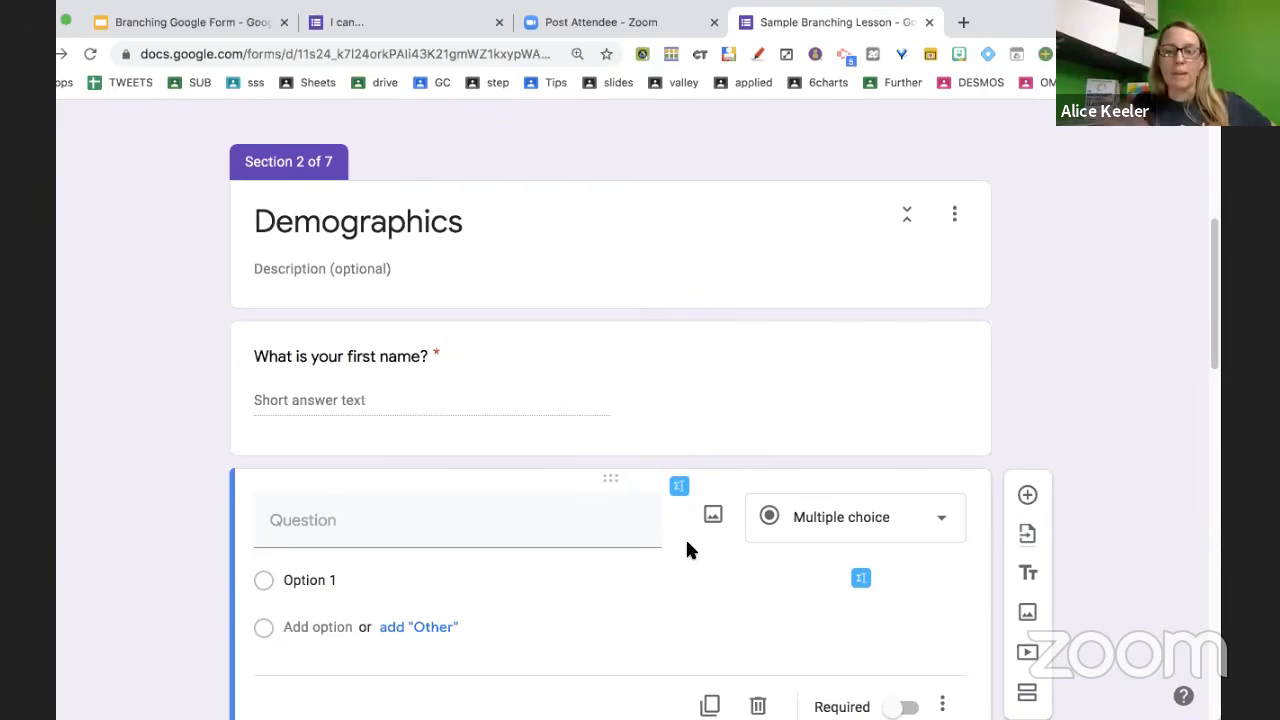
scroll(685, 537, "down", 3)
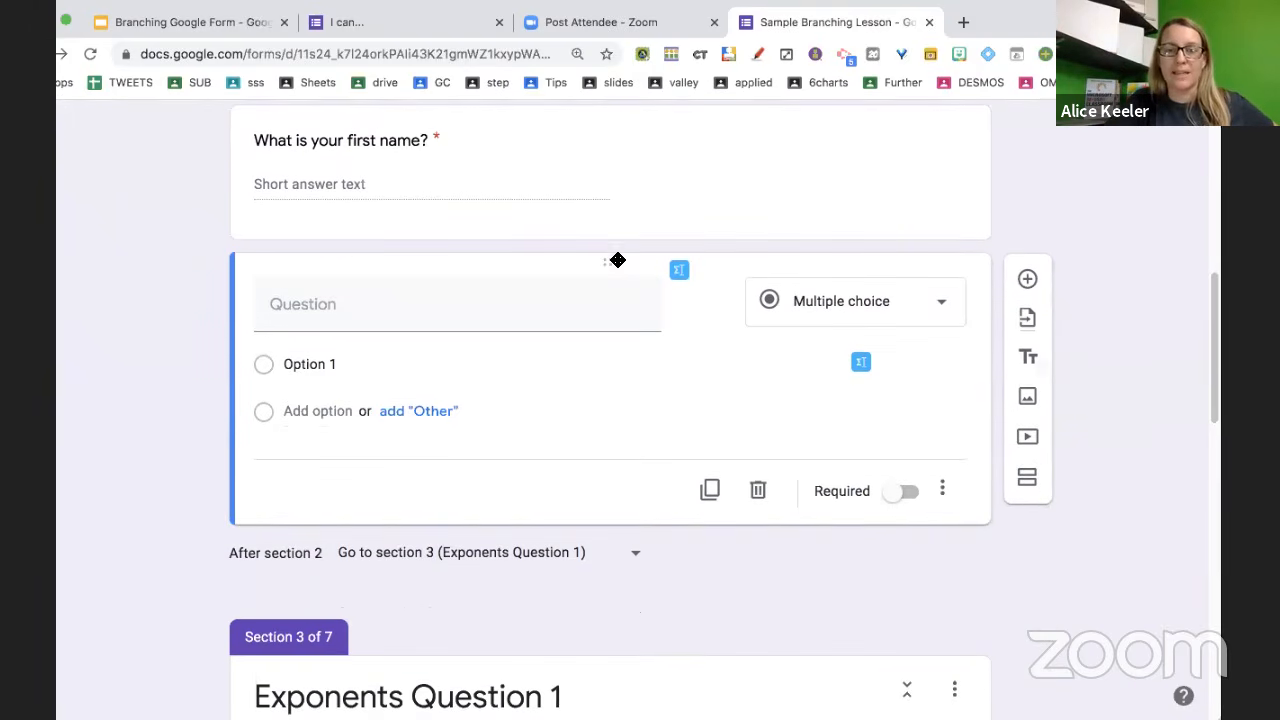
left_click_drag(618, 260, 649, 369)
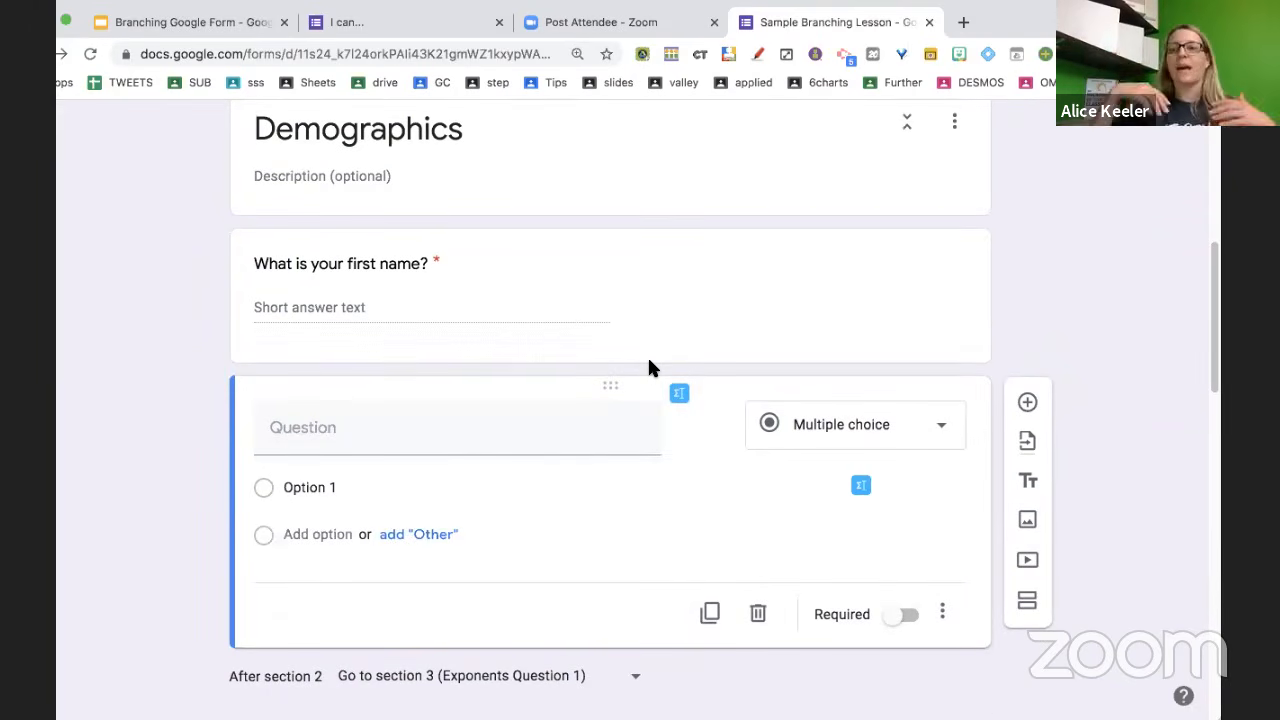
left_click(709, 489)
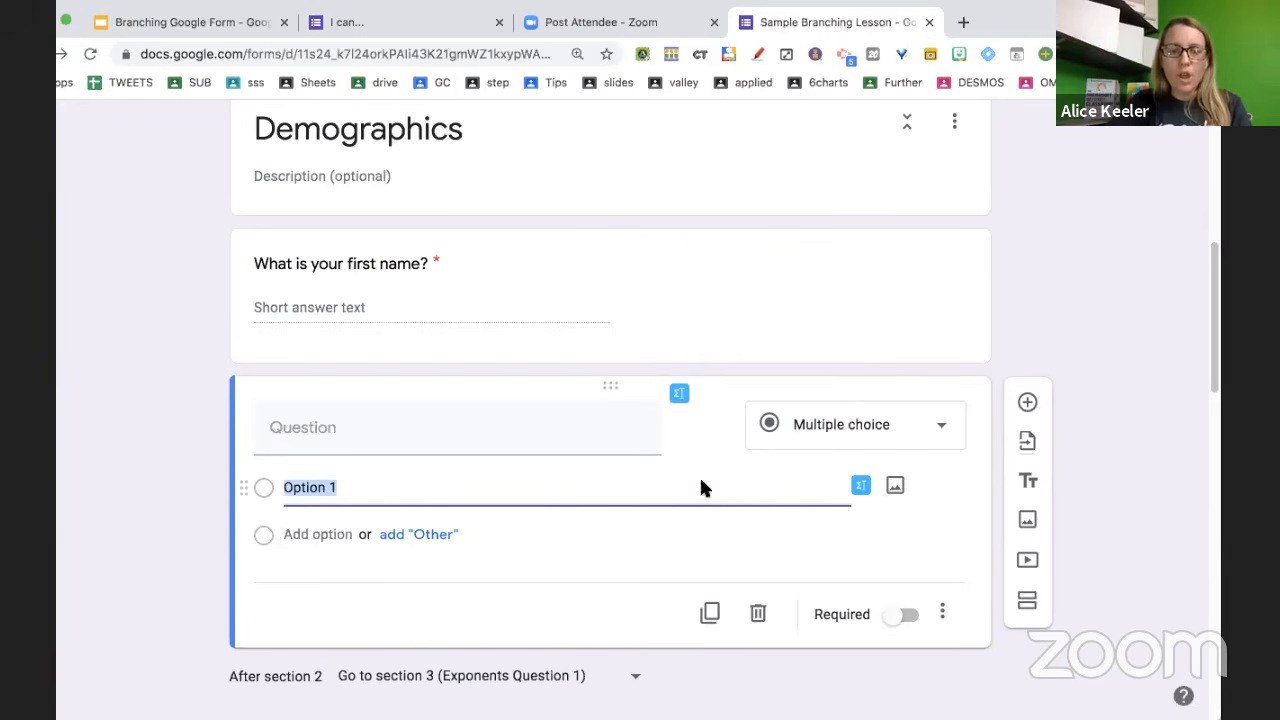
left_click(638, 447)
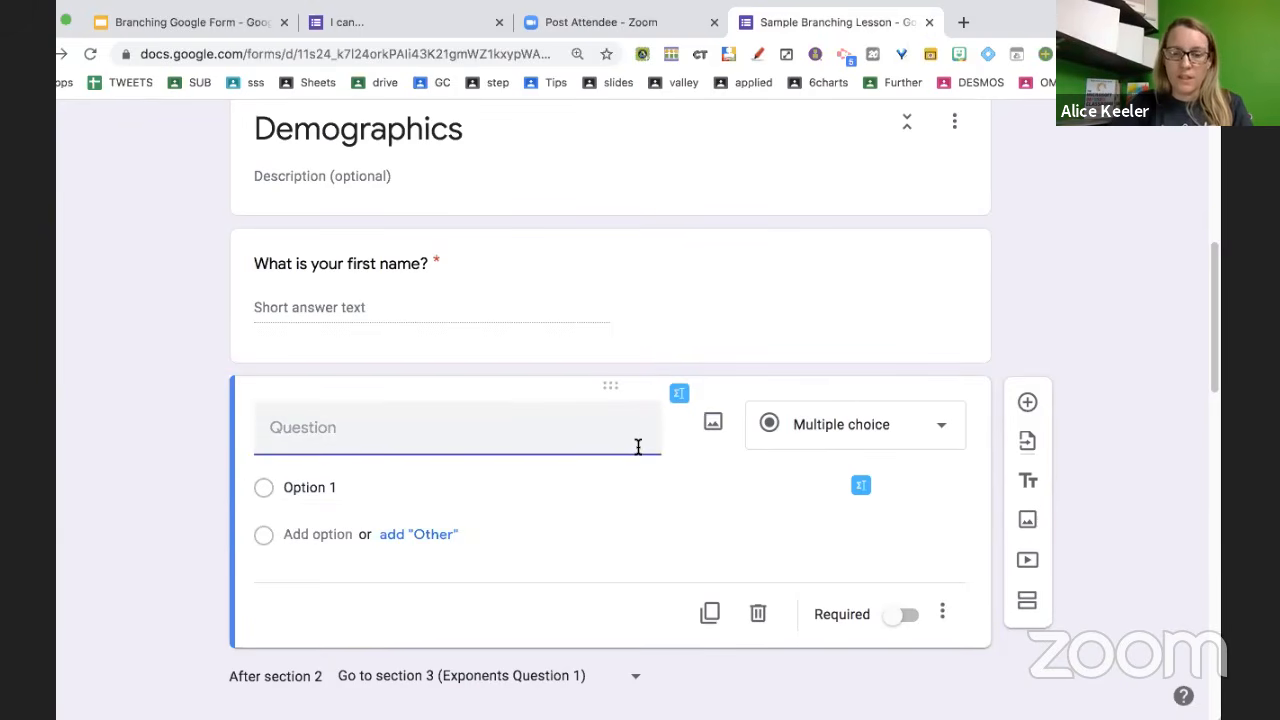
key("super+shift+j")
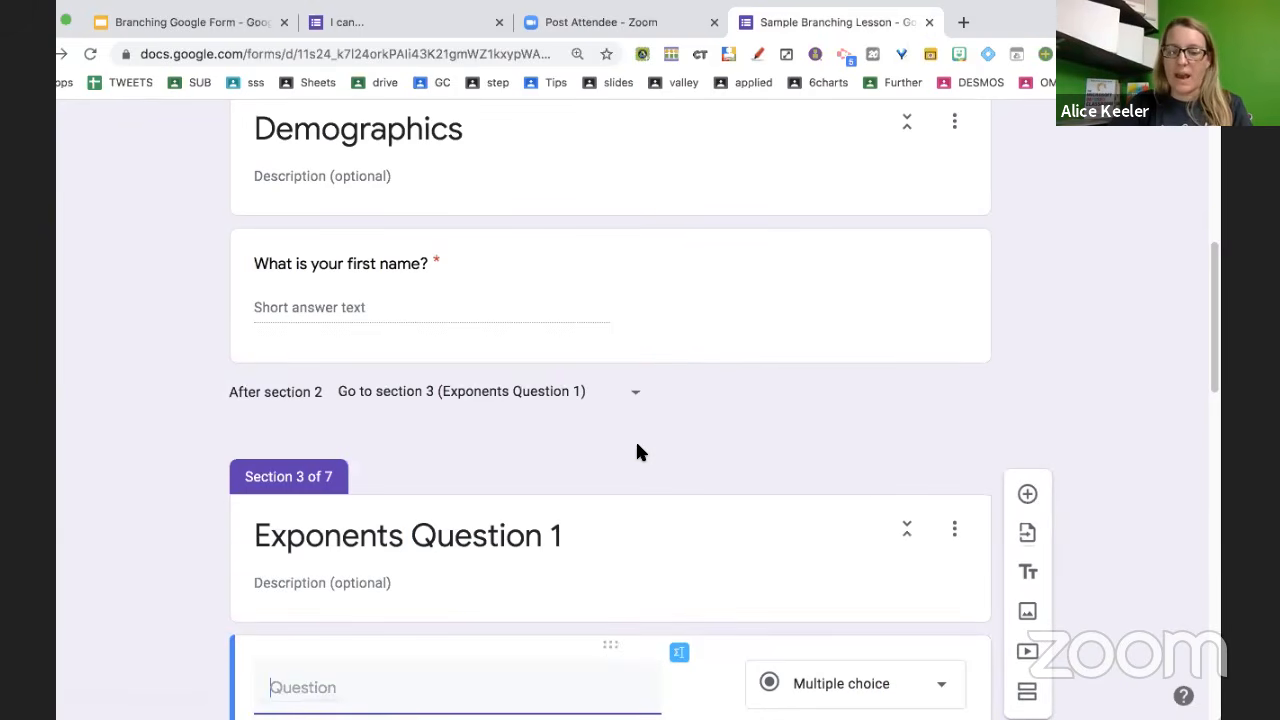
key("super+shift+k")
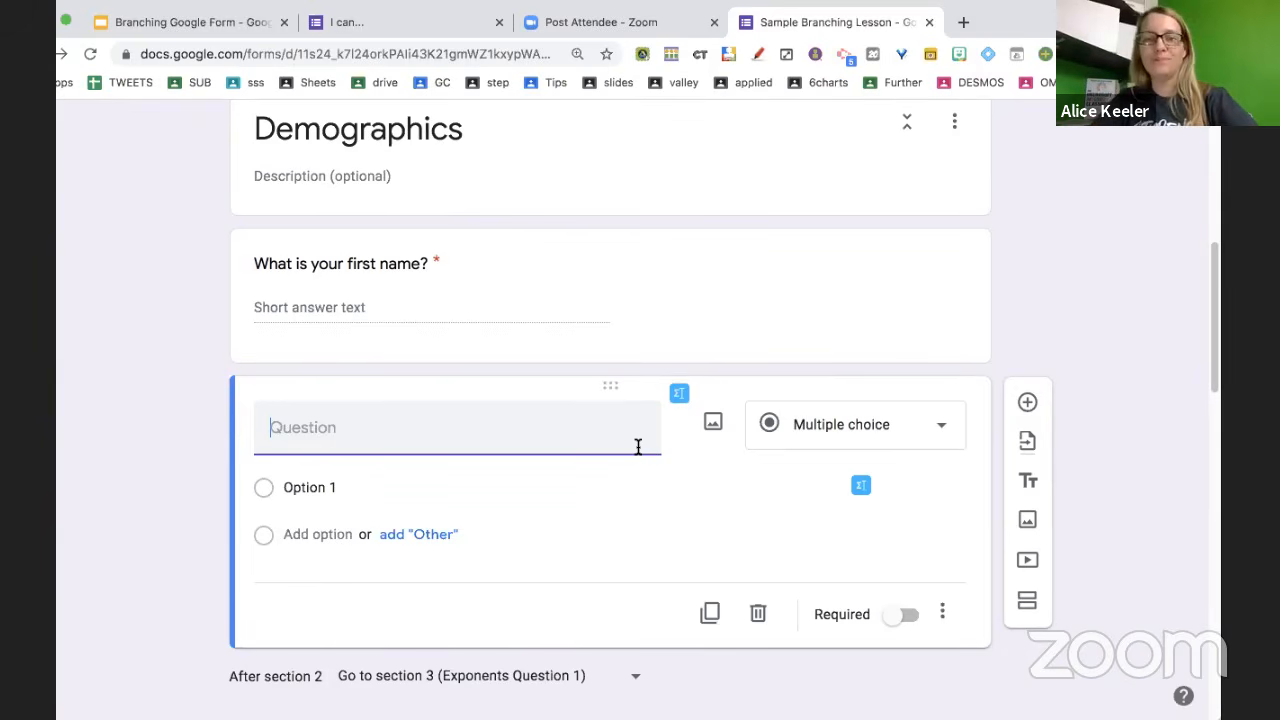
scroll(637, 446, "down", 3)
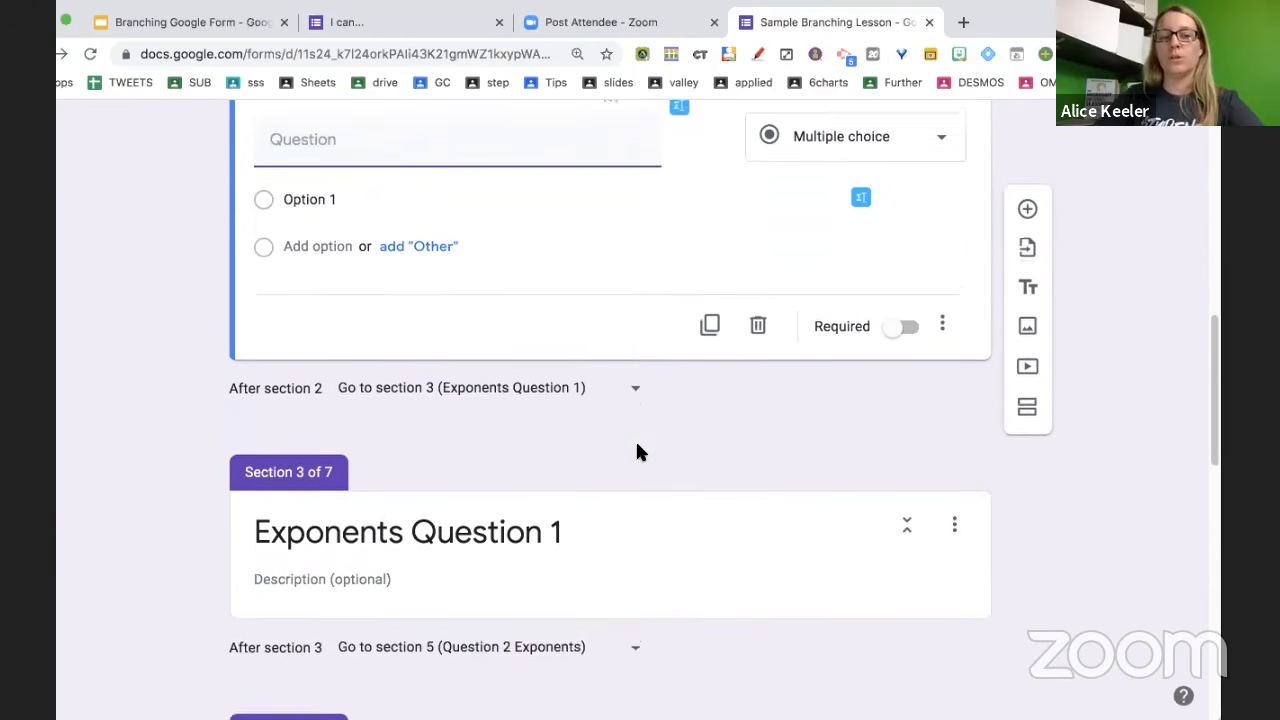
Title the new question 'What is your last name?', make it required, and keep it below first name
scroll(637, 449, "up", 1)
type("What is your ")
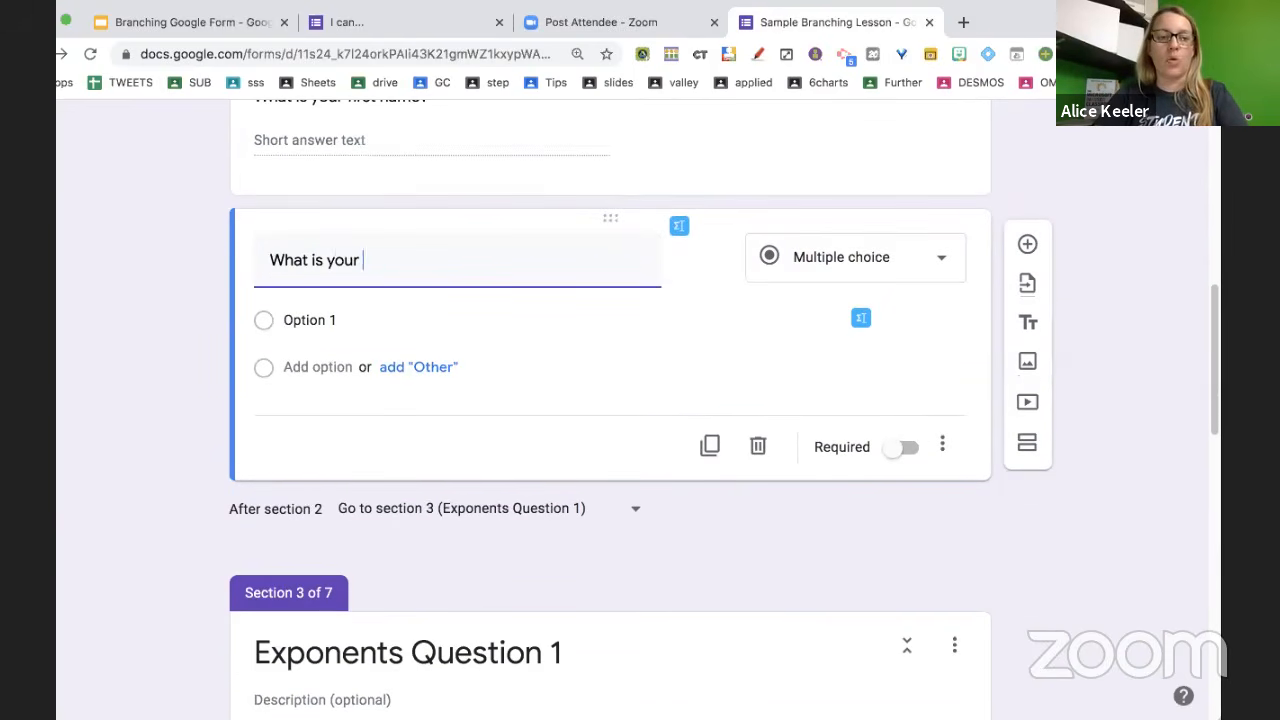
type("last name?")
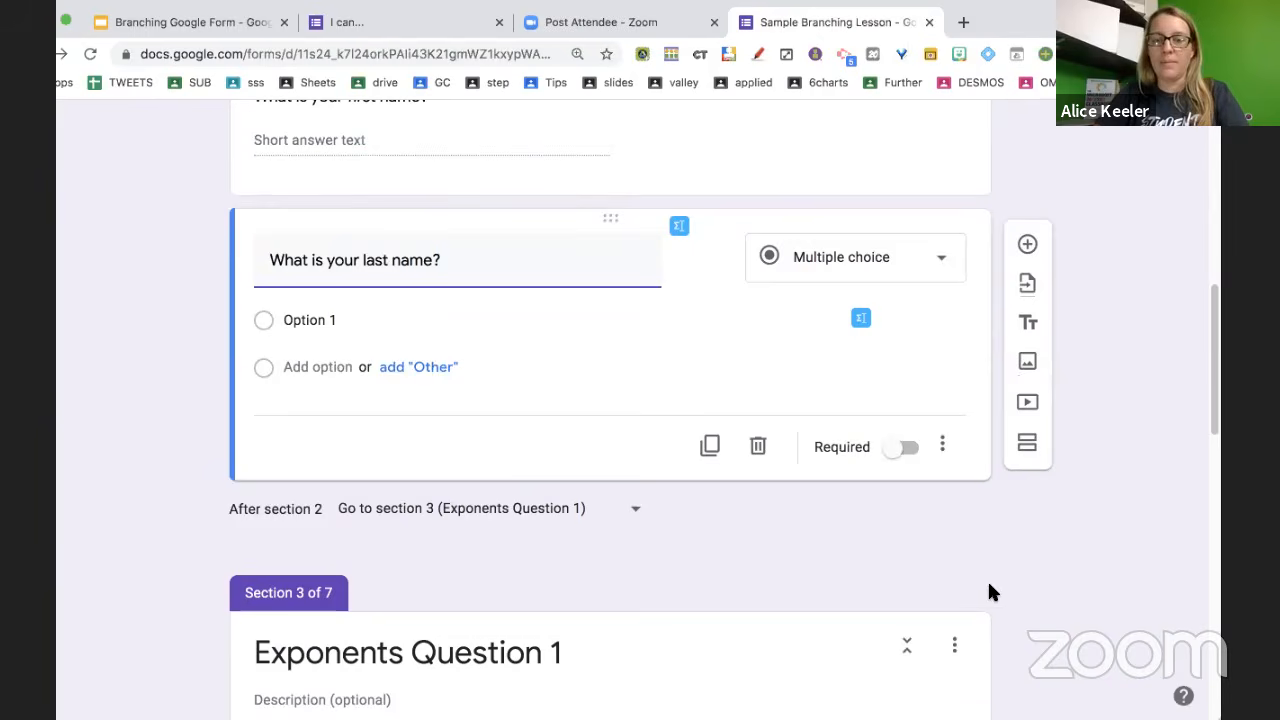
left_click(900, 418)
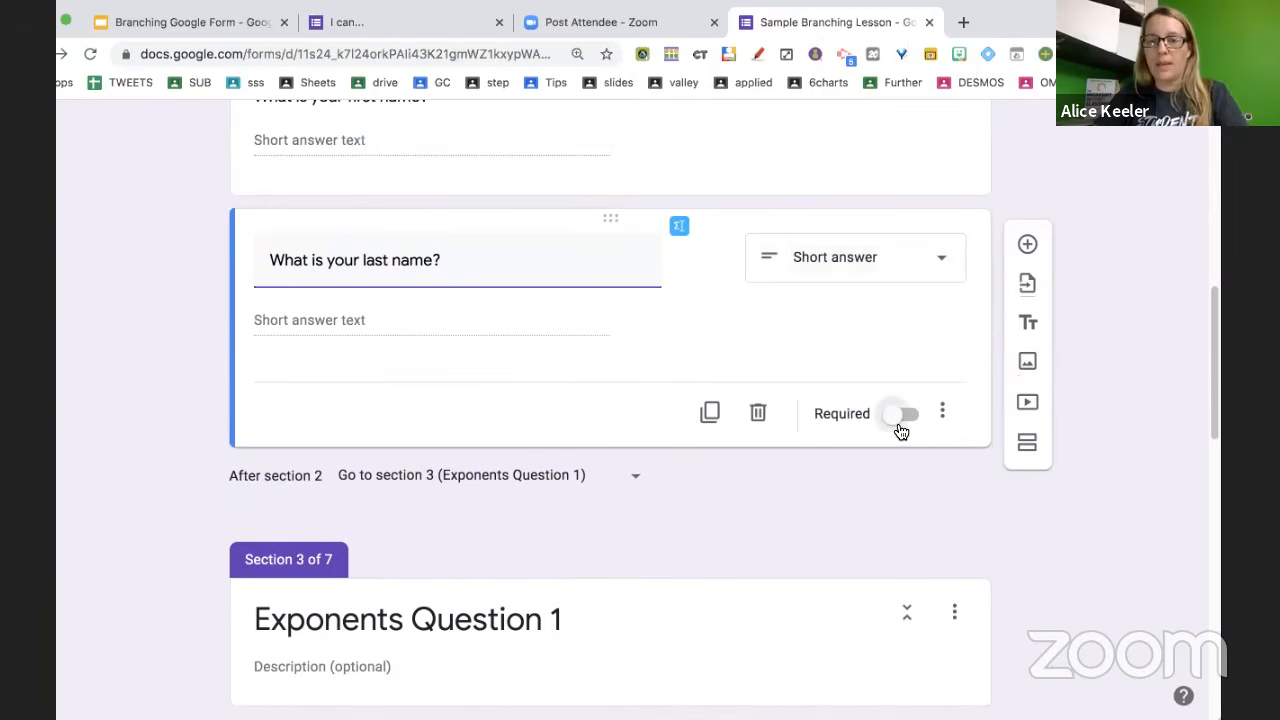
triple_click(586, 268)
scroll(586, 268, "up", 2)
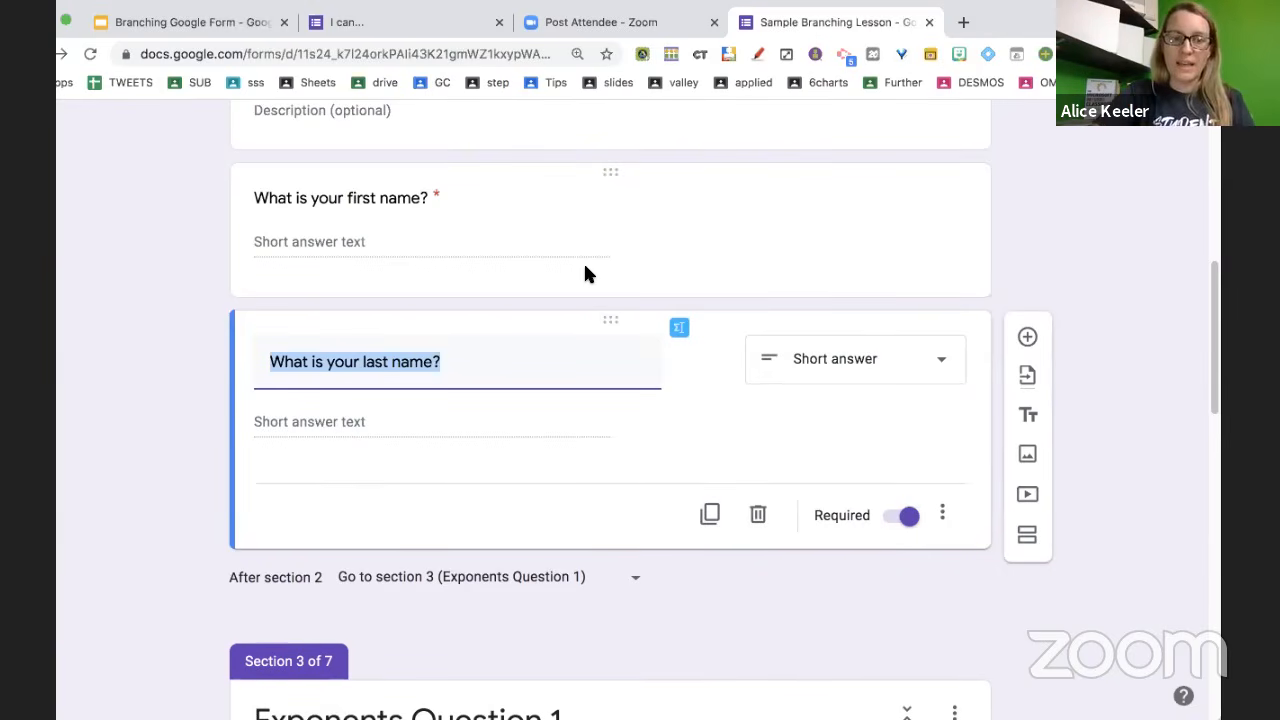
key("ctrl+shift+Up")
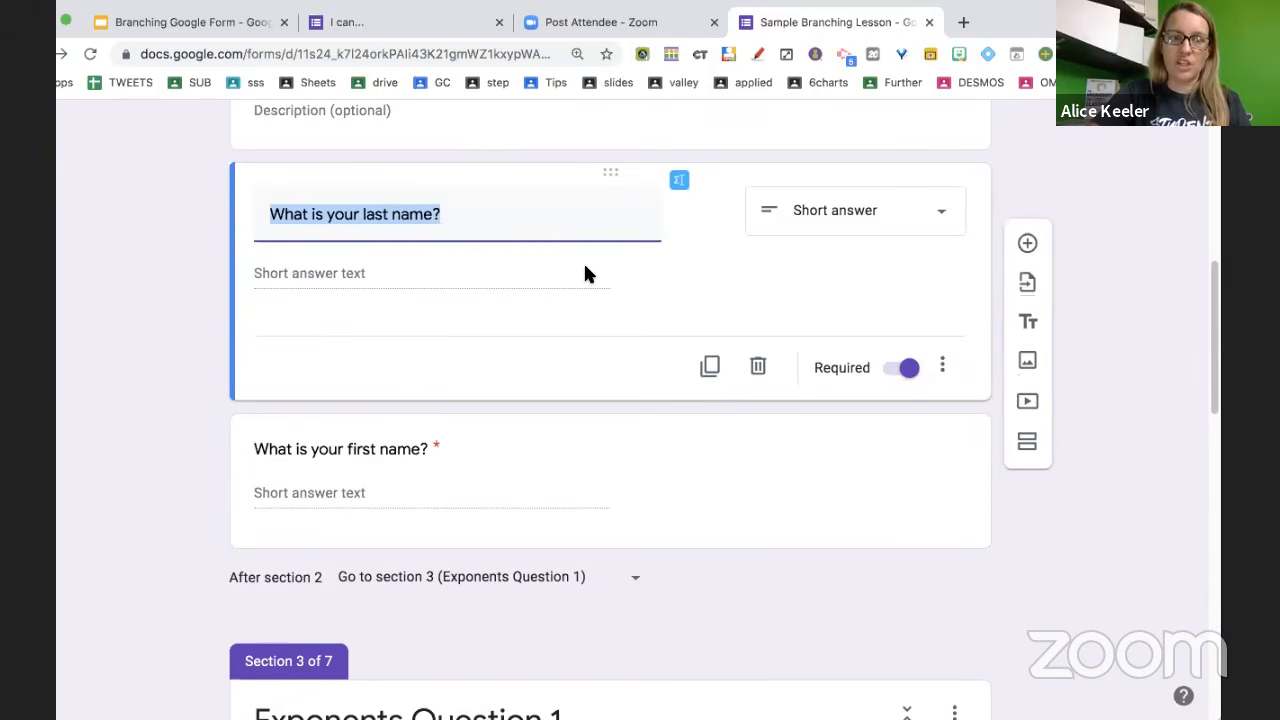
key("ctrl+shift+Down")
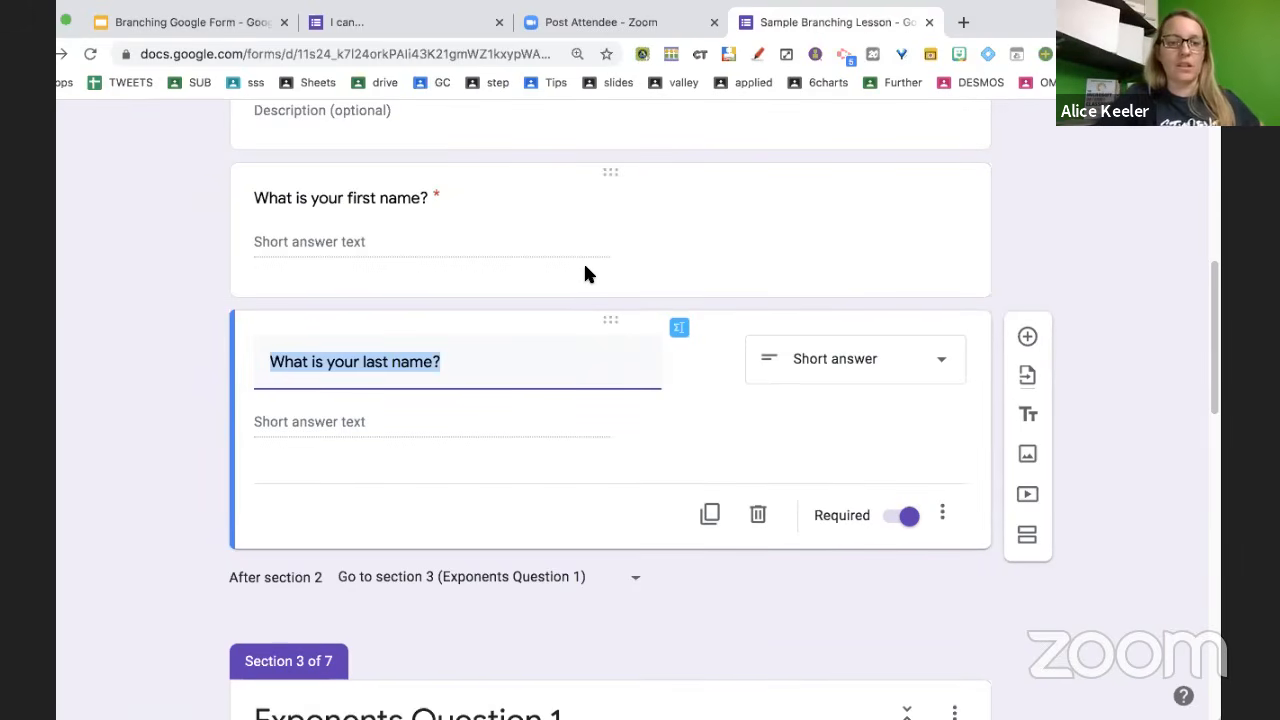
scroll(477, 372, "up", 1)
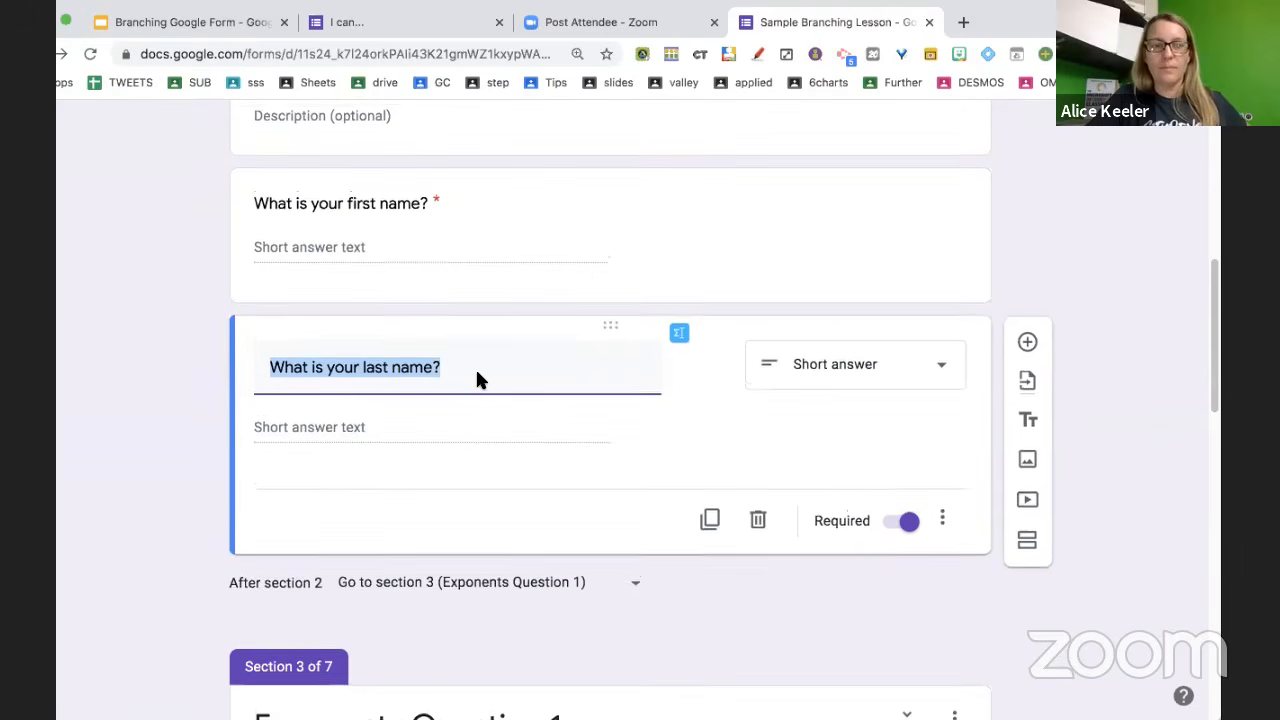
scroll(477, 375, "up", 1)
Add a new question titled 'What period are you in?' below the last-name question
key("super+shift+Return")
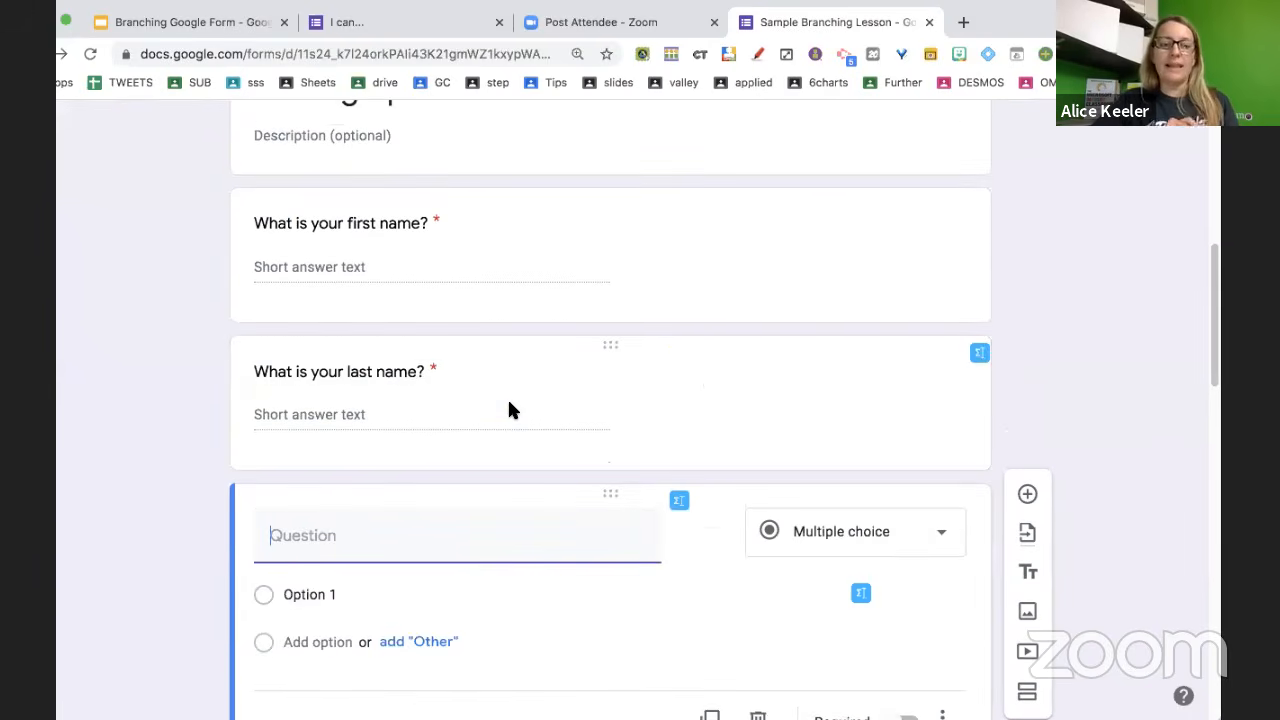
type("What p")
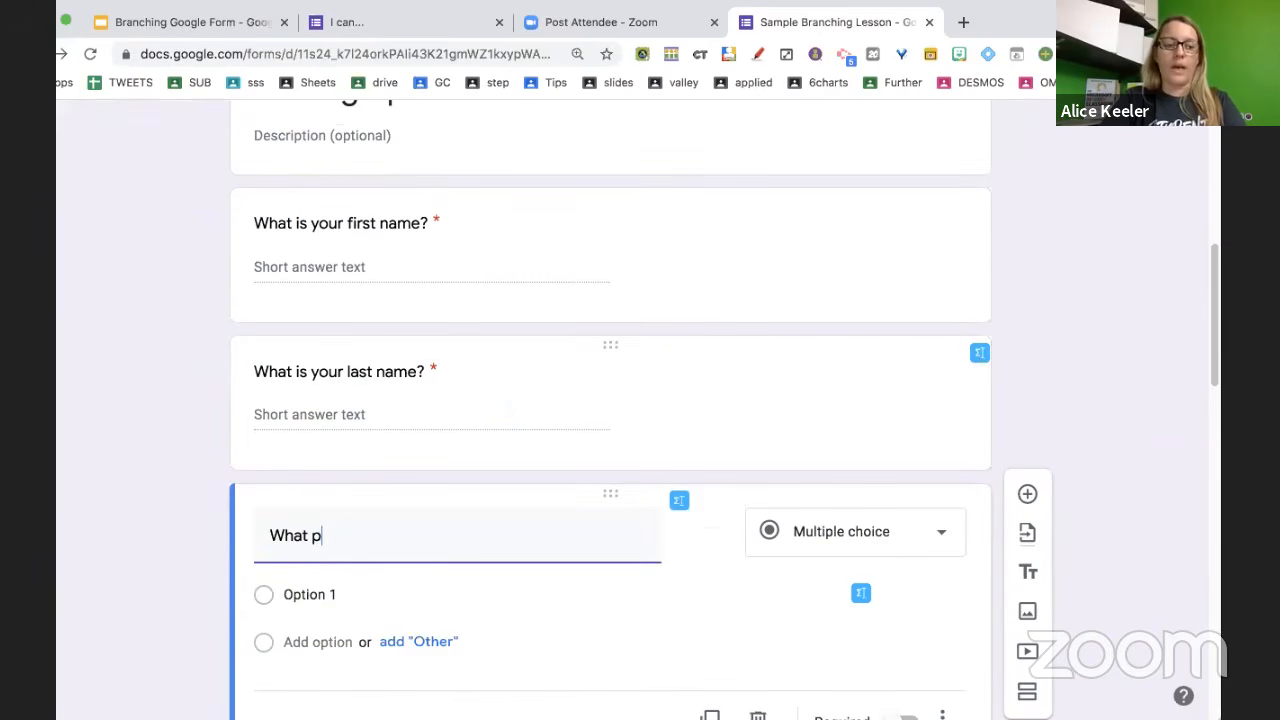
type("eriod are youim")
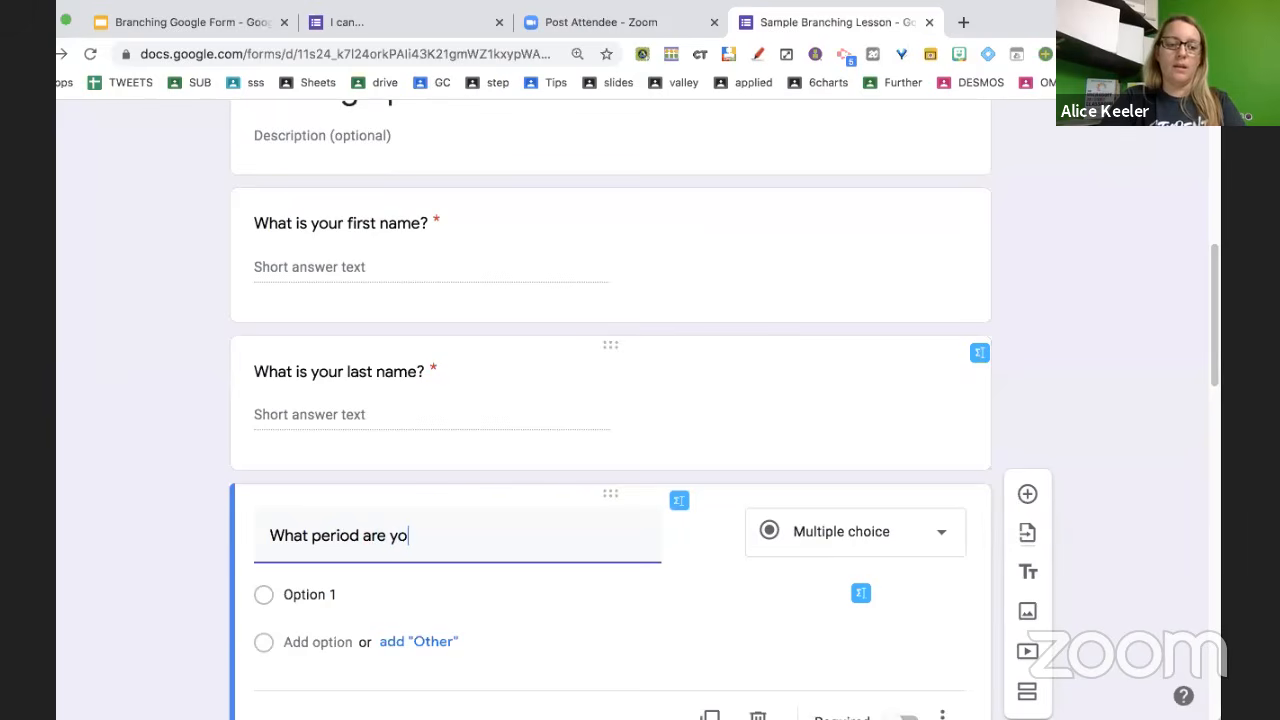
key("BackSpace")
key("BackSpace")
type("in?")
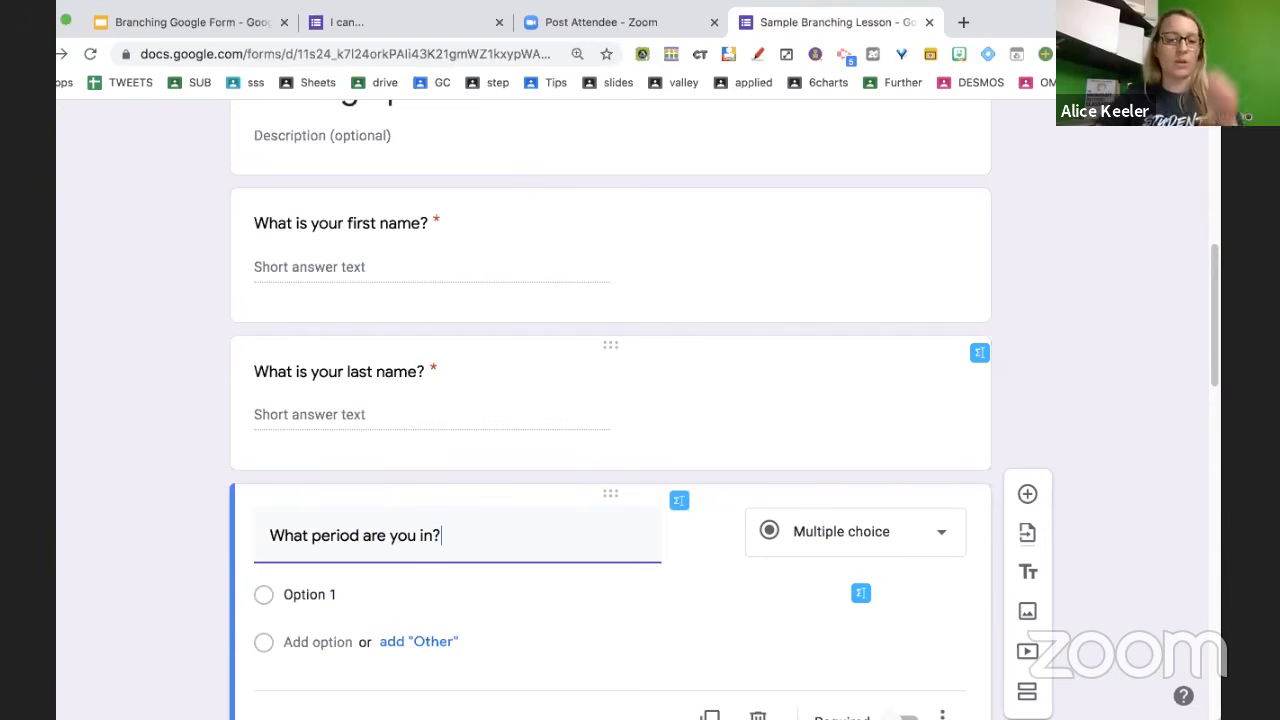
scroll(323, 520, "down", 1)
Enter answer choices 1 through 7 and delete the empty eighth option
left_click(319, 489)
type("1")
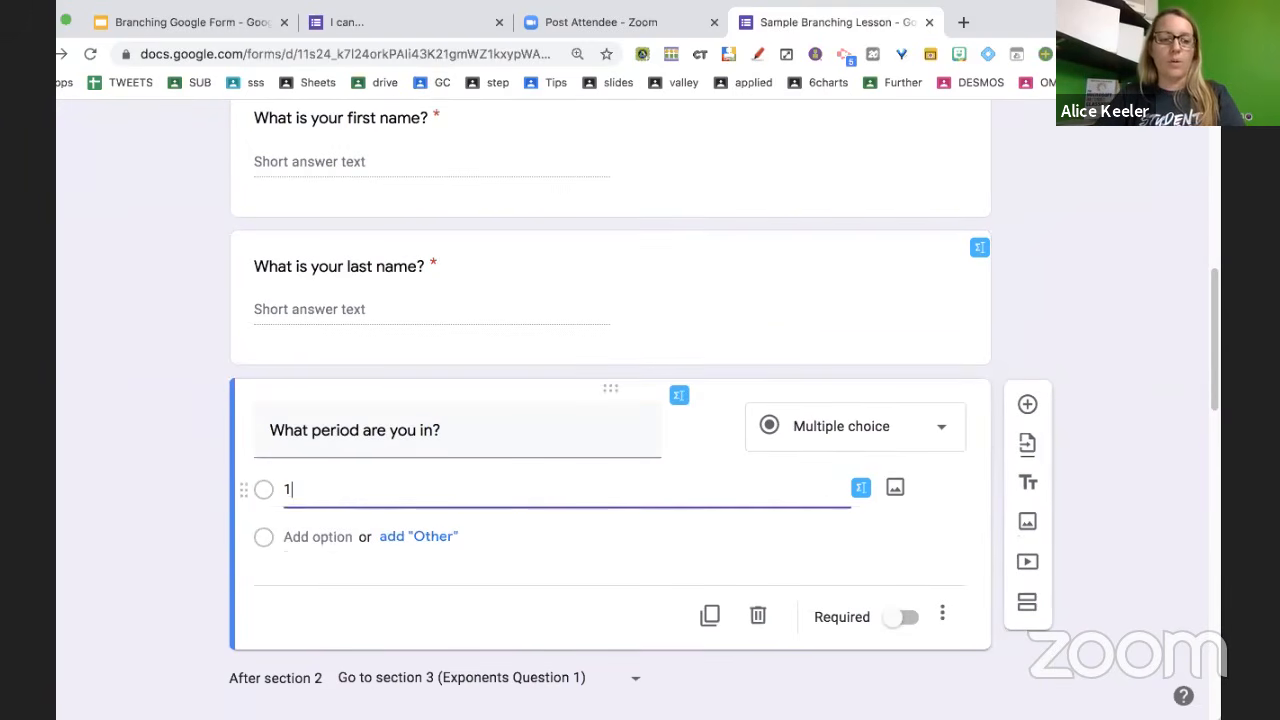
key("Return")
type("2")
key("Return")
type("3")
key("Return")
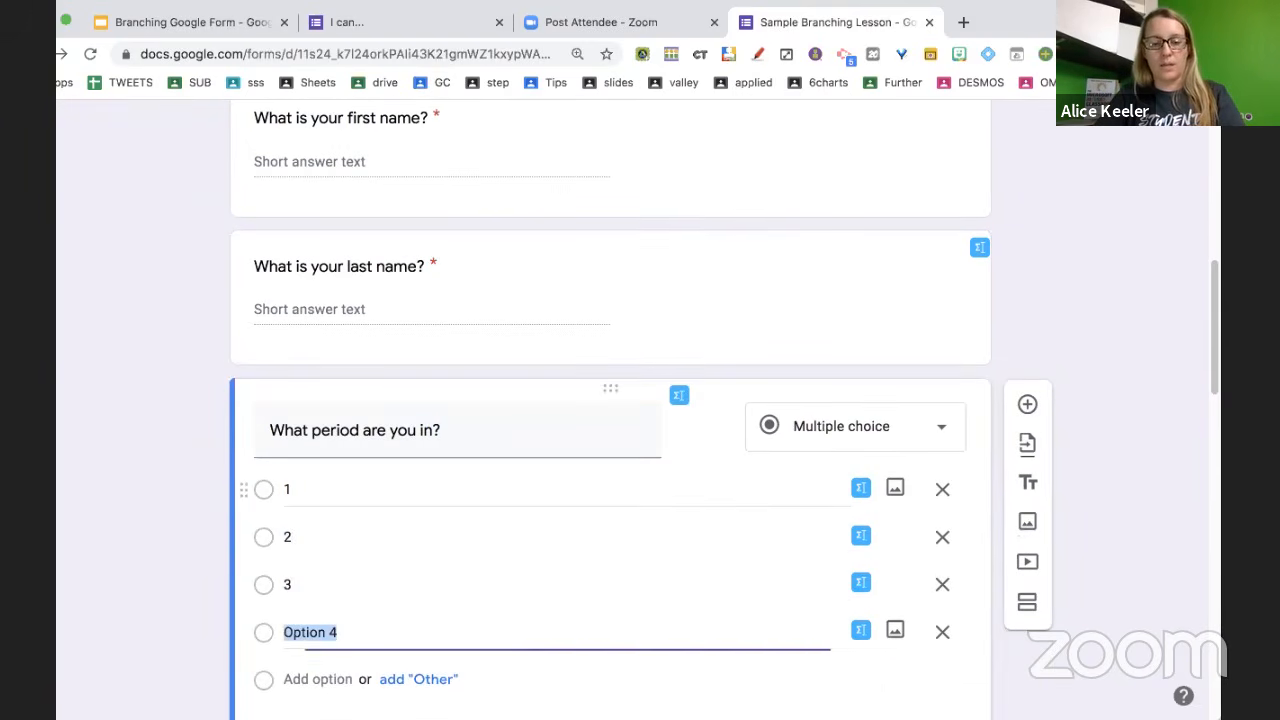
type("4")
key("Return")
type("5")
key("Return")
type("6")
key("Return")
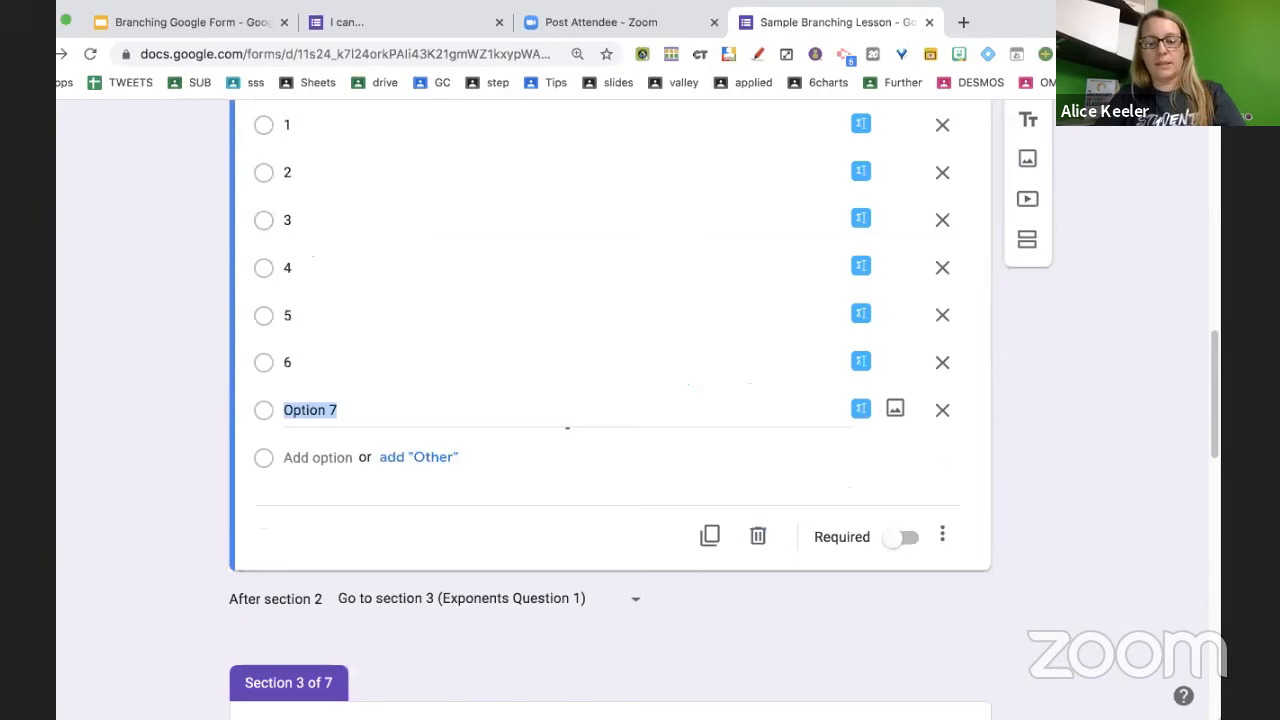
type("7")
key("Return")
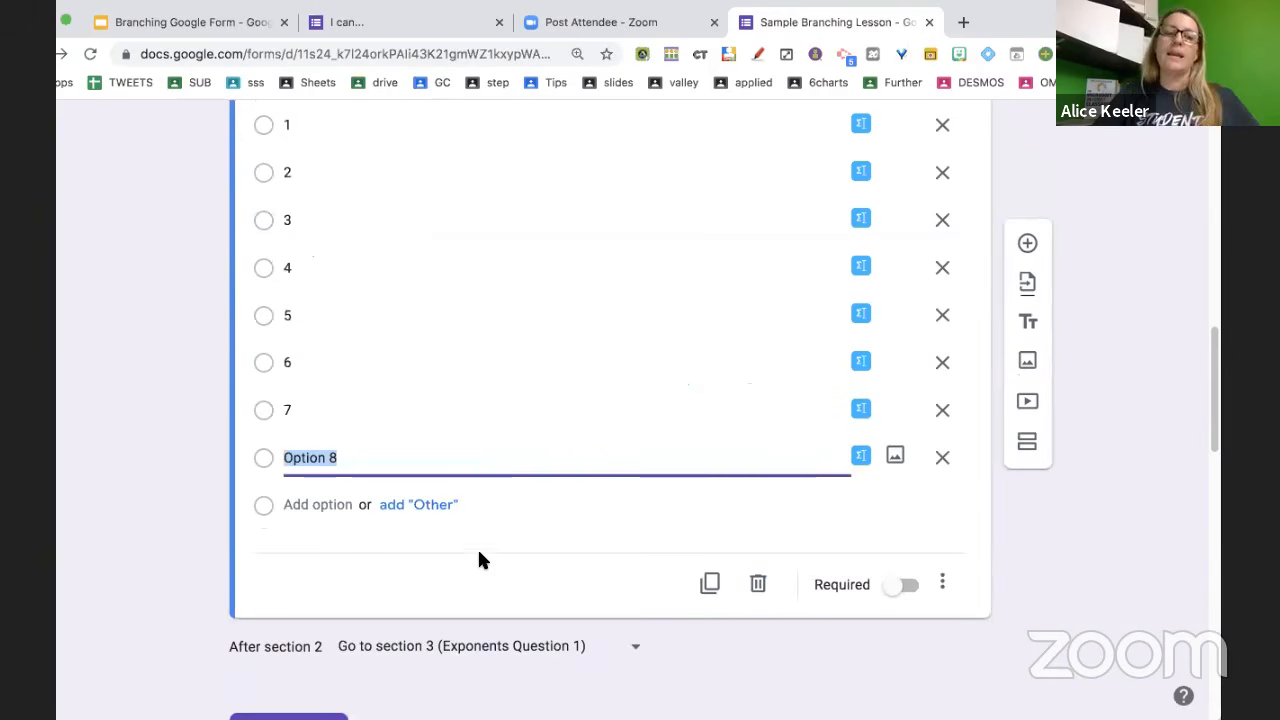
left_click(942, 457)
scroll(713, 463, "up", 3)
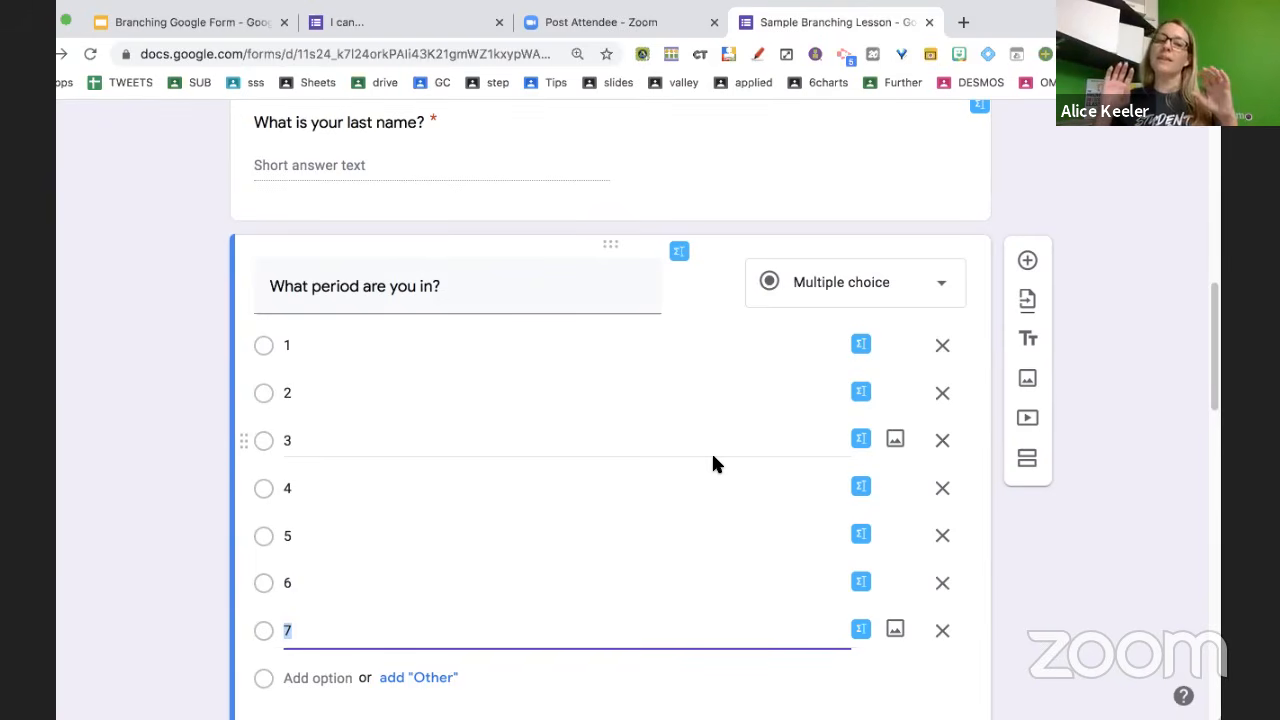
Change the period question's type from Multiple choice to Dropdown
left_click(910, 295)
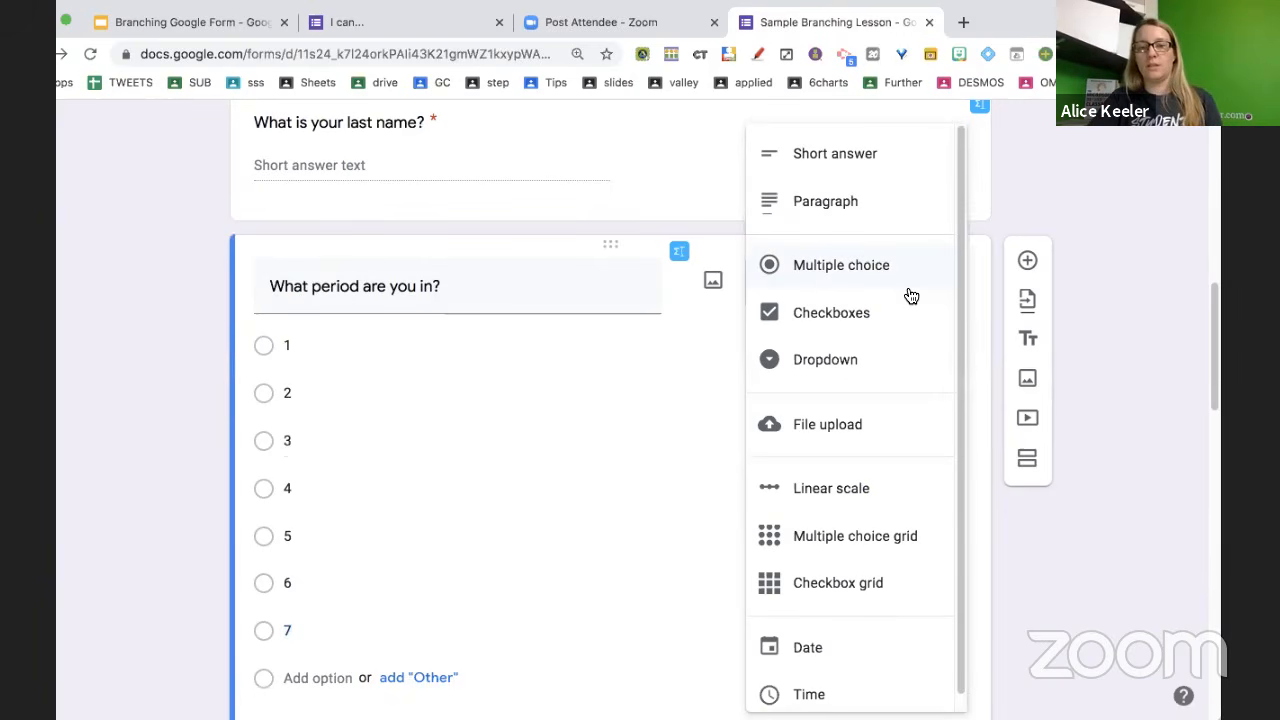
left_click(897, 364)
scroll(1033, 130, "up", 3)
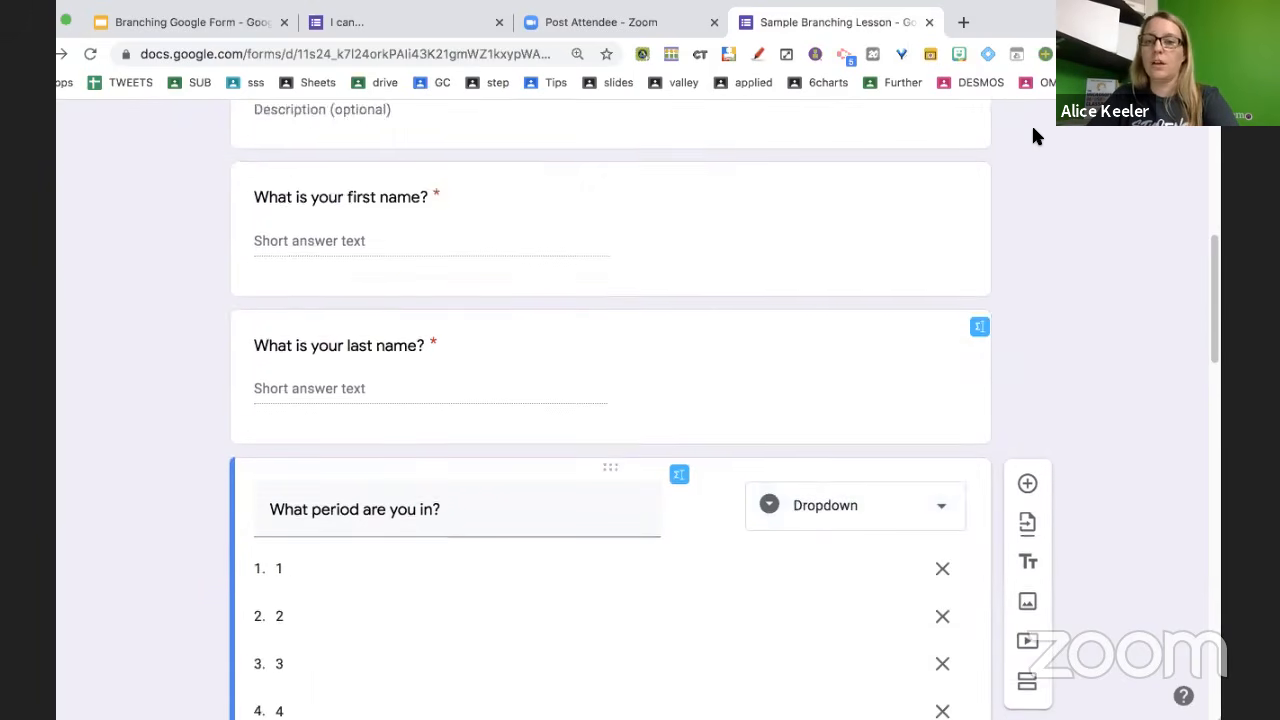
scroll(1033, 133, "up", 5)
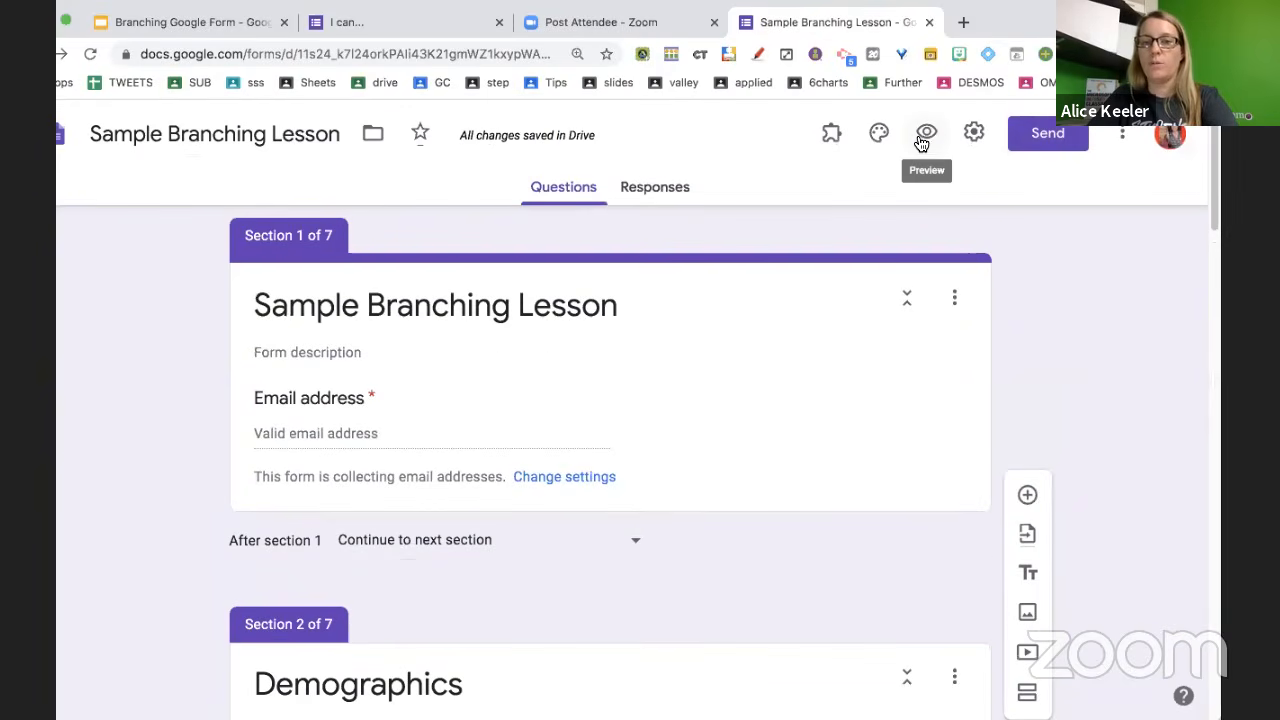
left_click(922, 143)
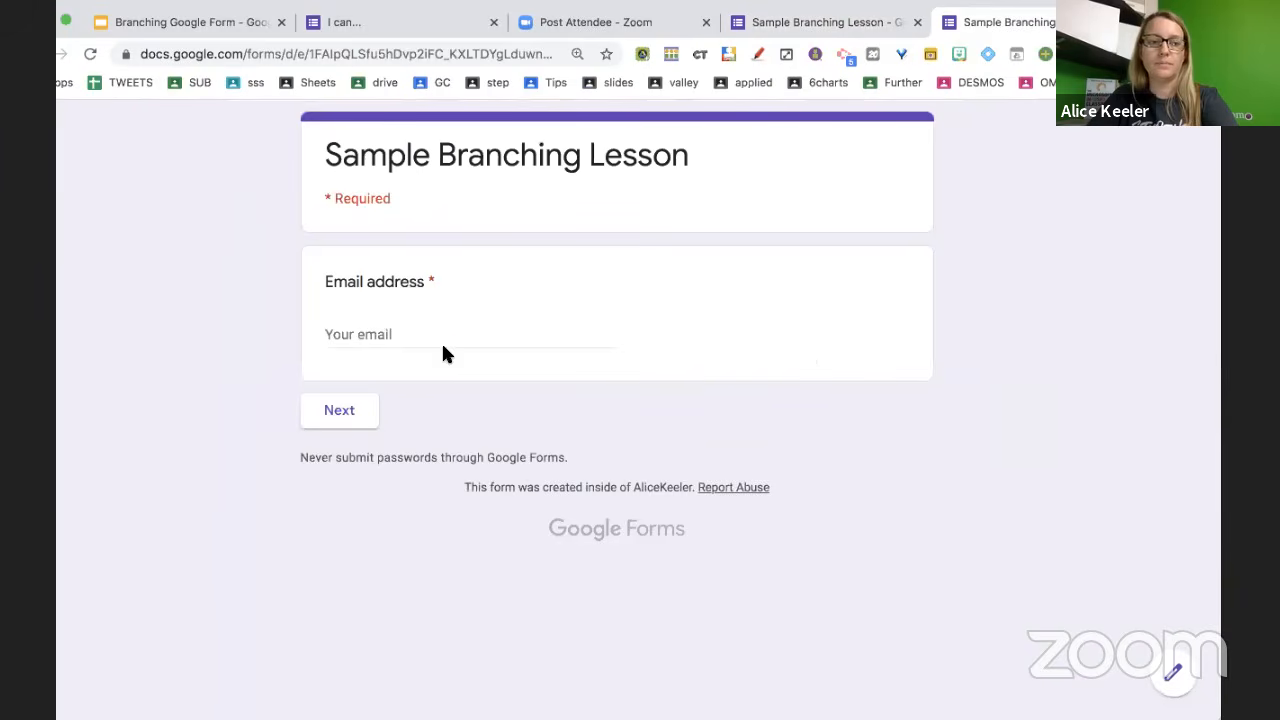
left_click(443, 340)
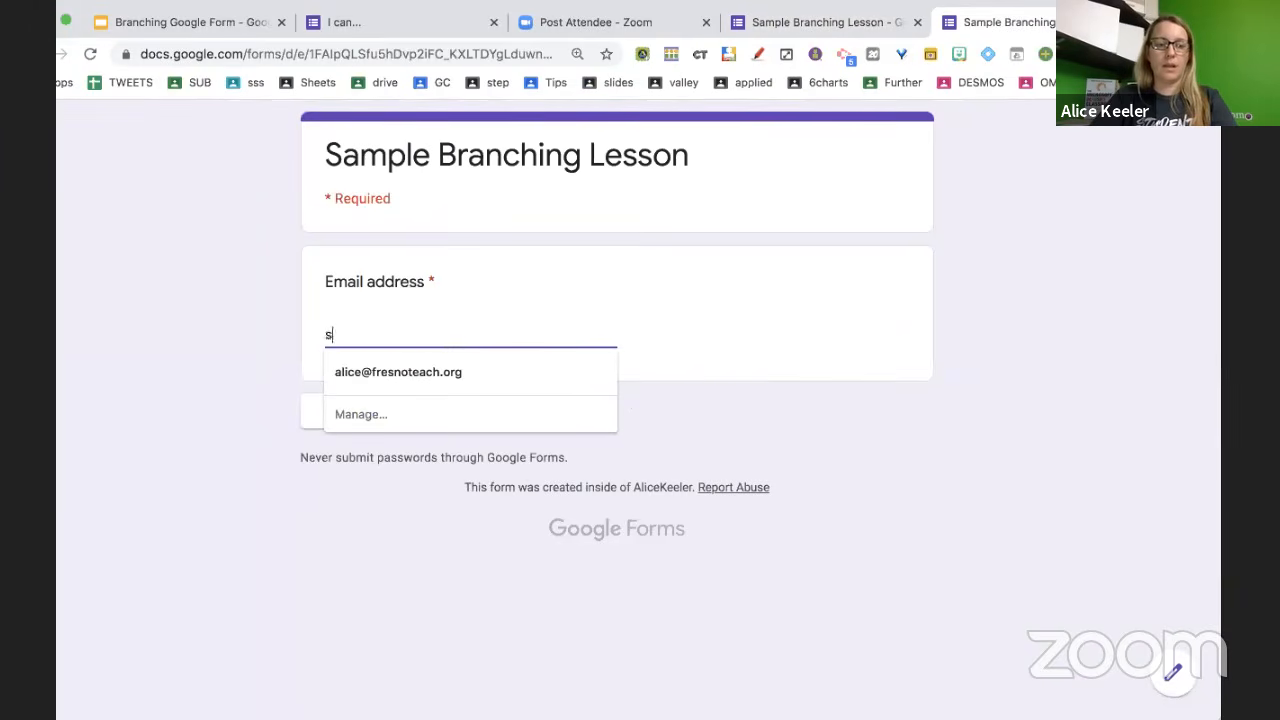
left_click(434, 371)
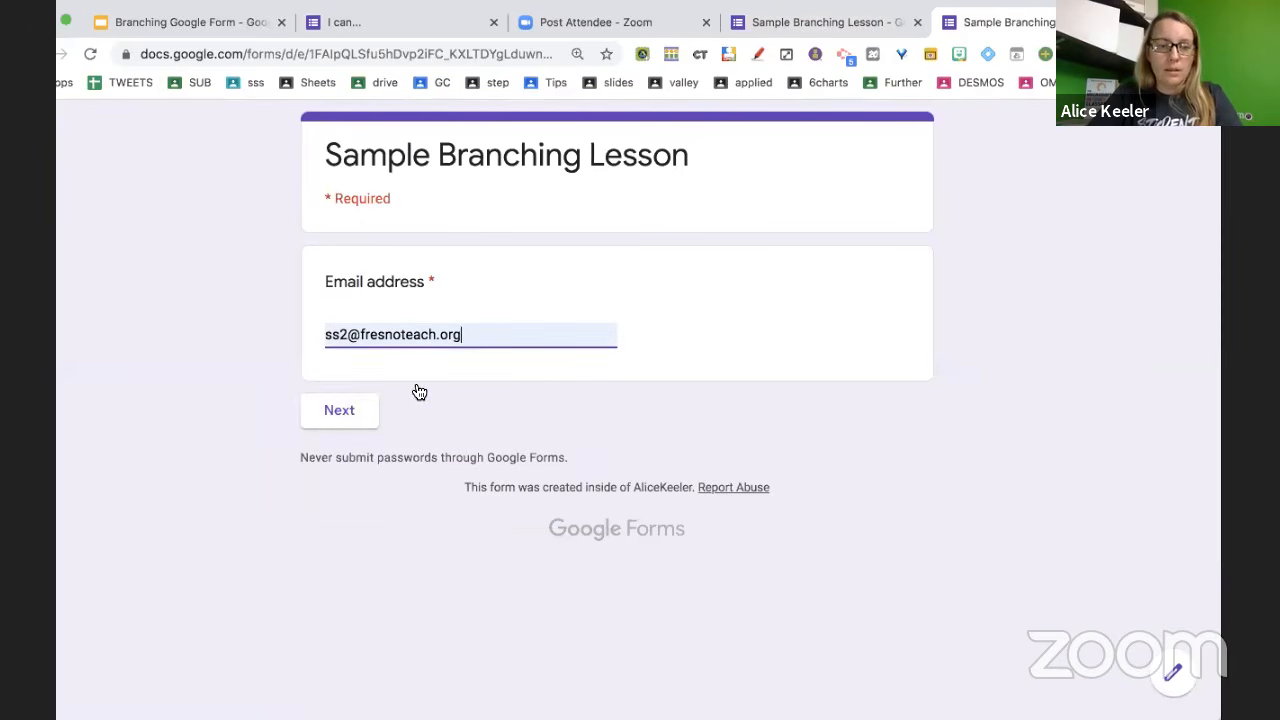
left_click(345, 418)
left_click(477, 383)
type("A")
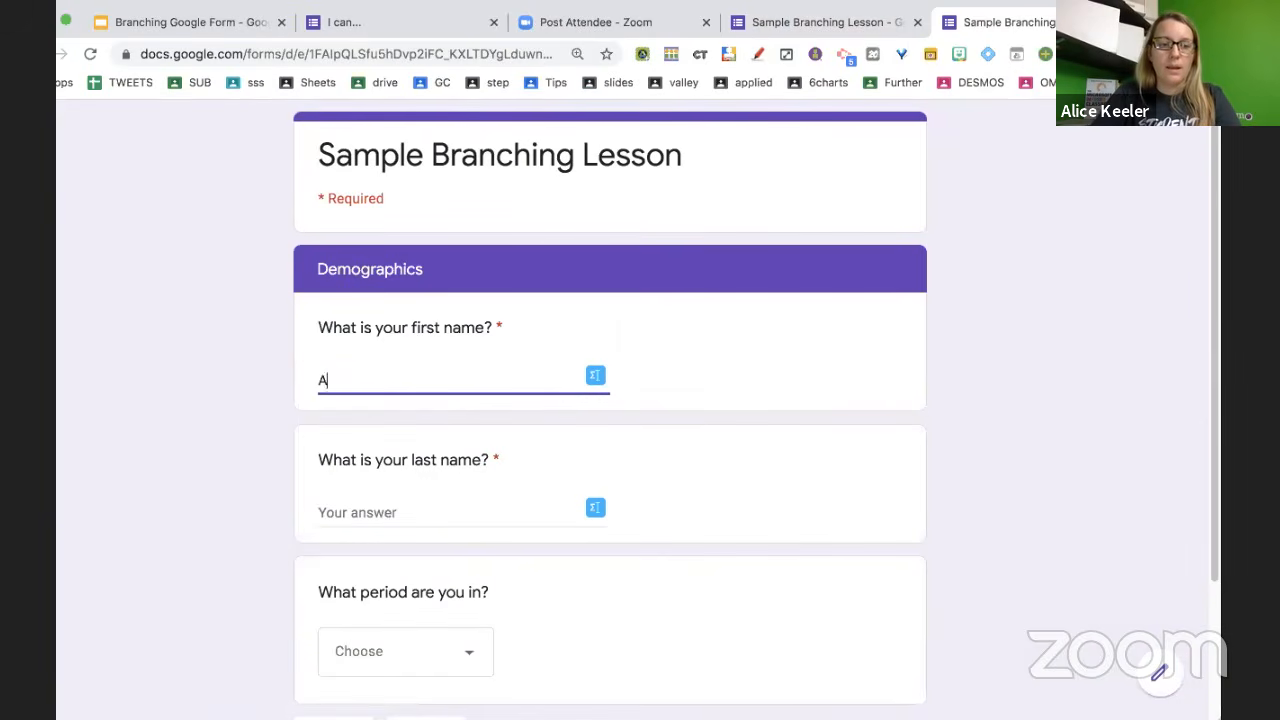
type("lice")
key("Tab")
type("K")
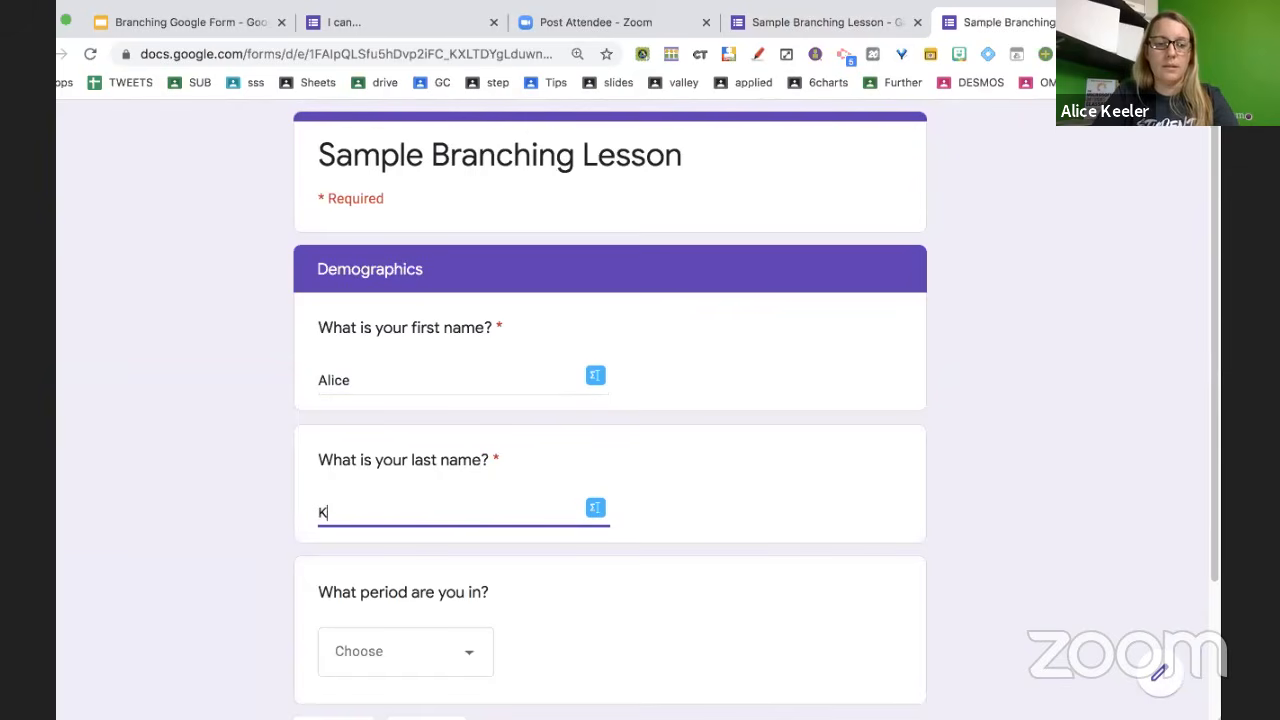
type("eeler")
scroll(443, 651, "down", 2)
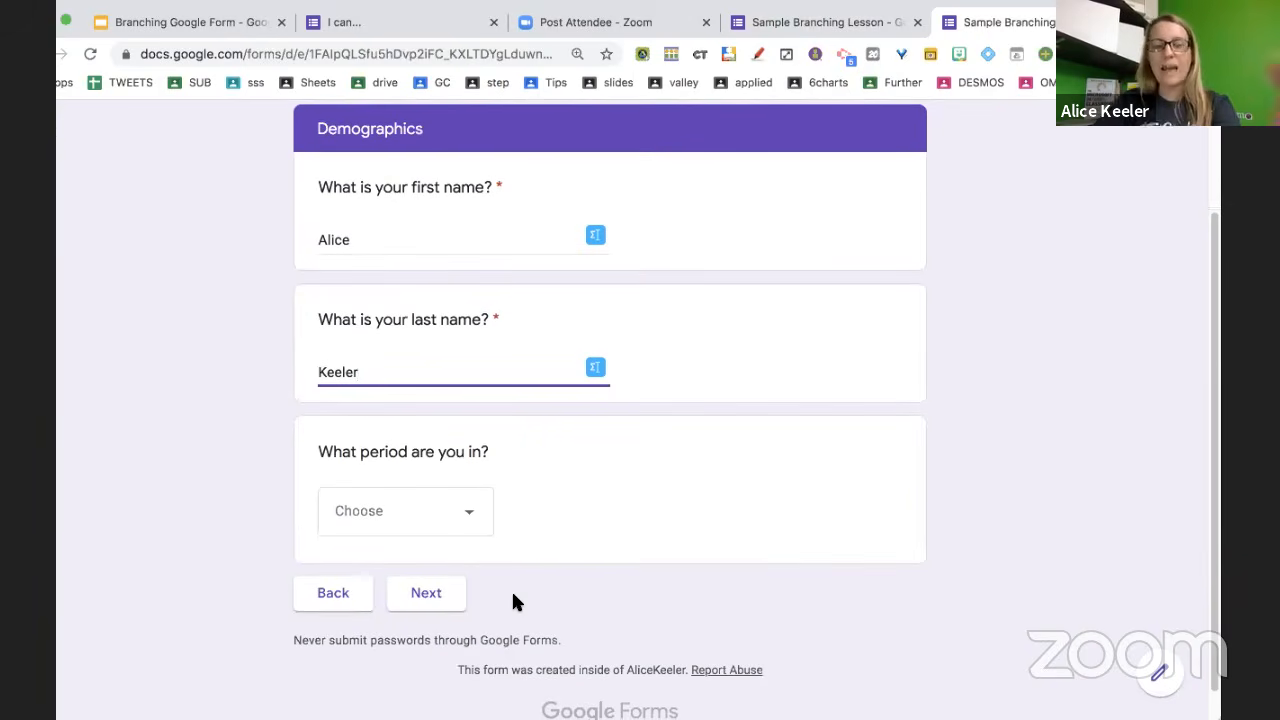
left_click(462, 513)
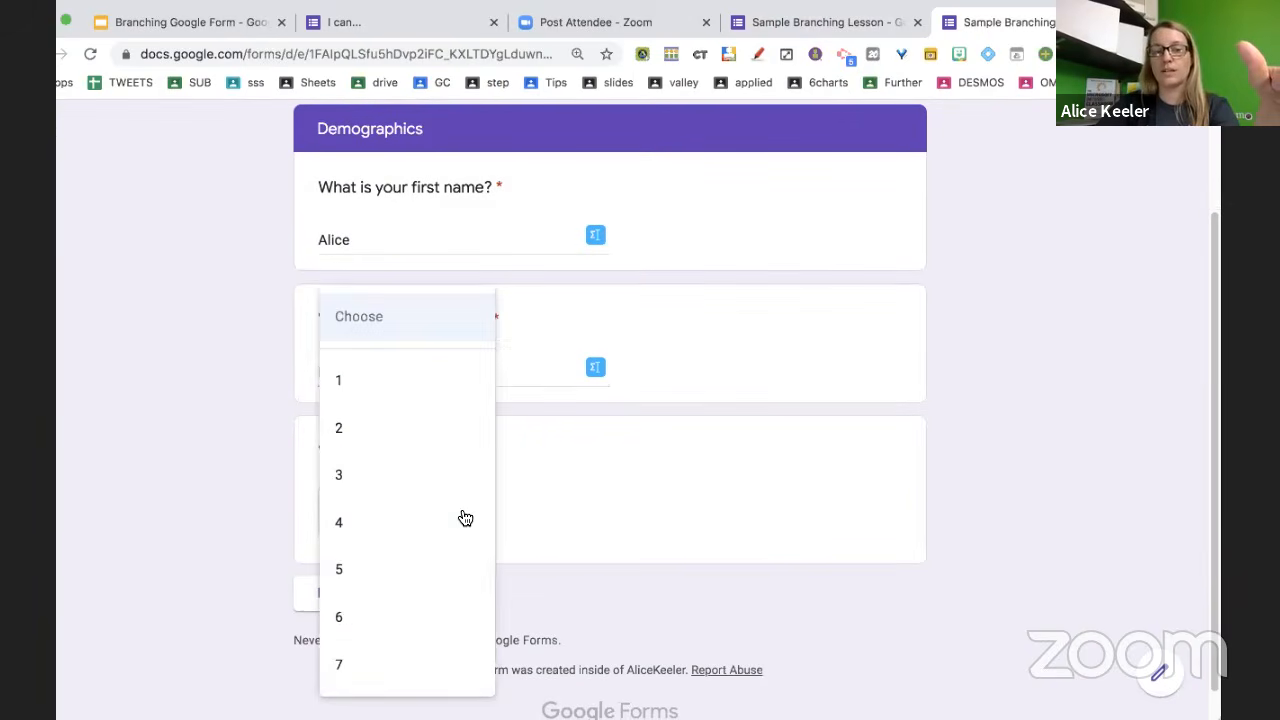
left_click(442, 562)
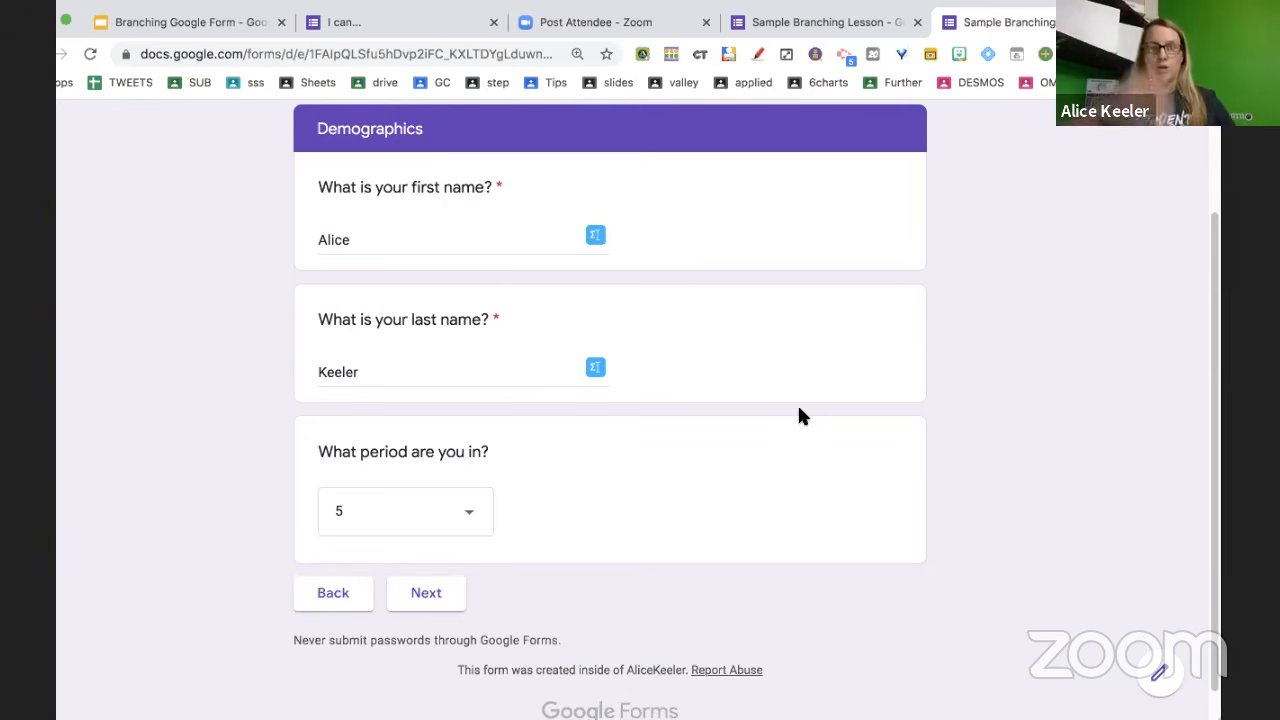
scroll(777, 212, "up", 3)
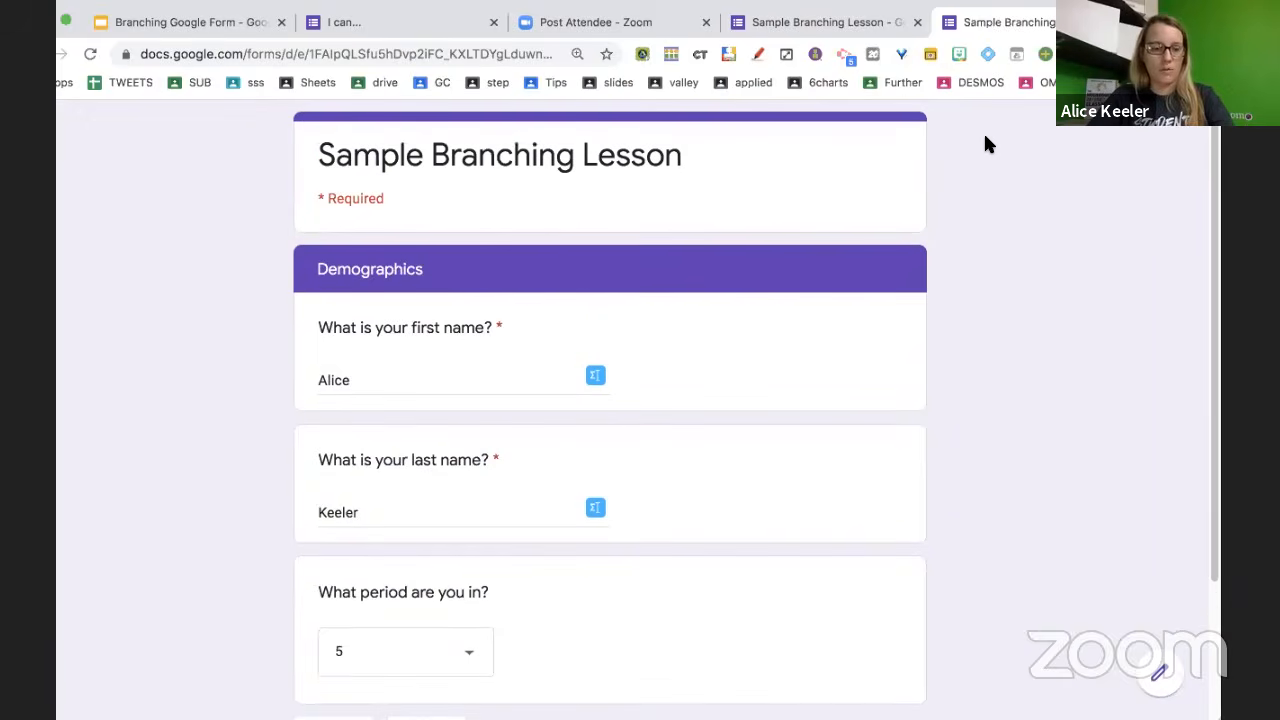
key("super+w")
left_click(836, 240)
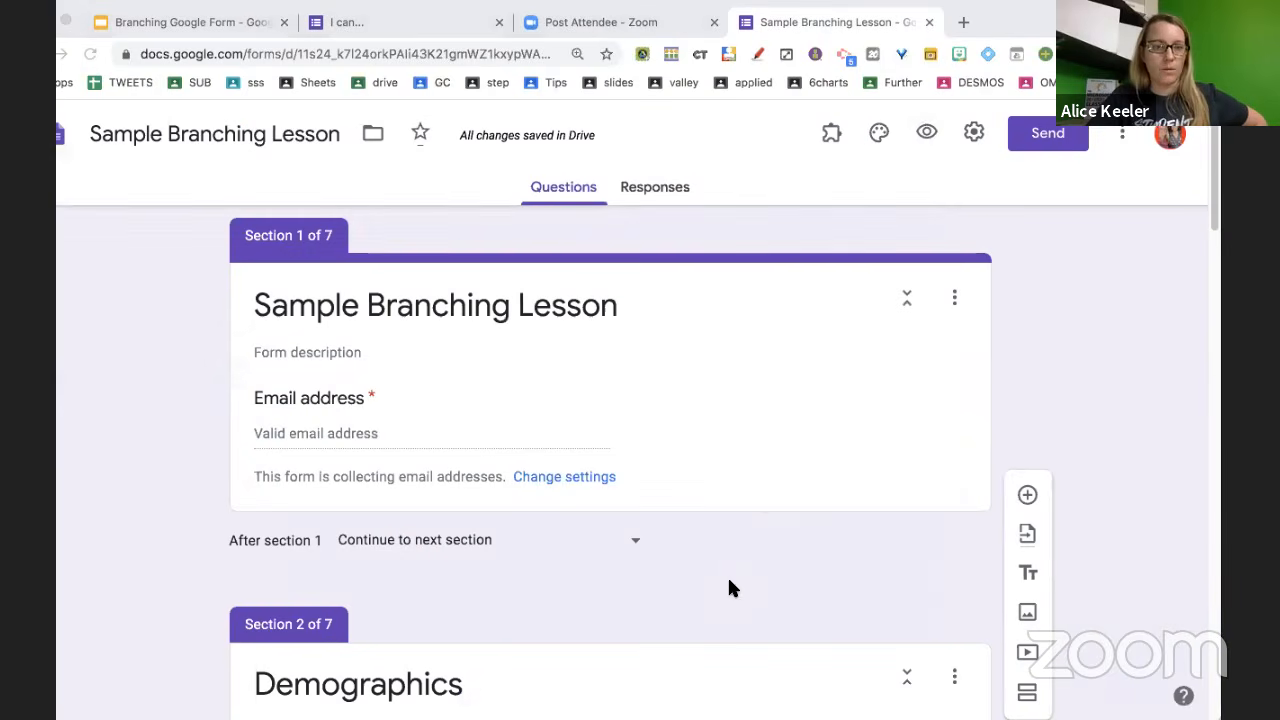
Scroll down to section 3 and select the 'Exponents Question 1' header card
left_click(993, 18)
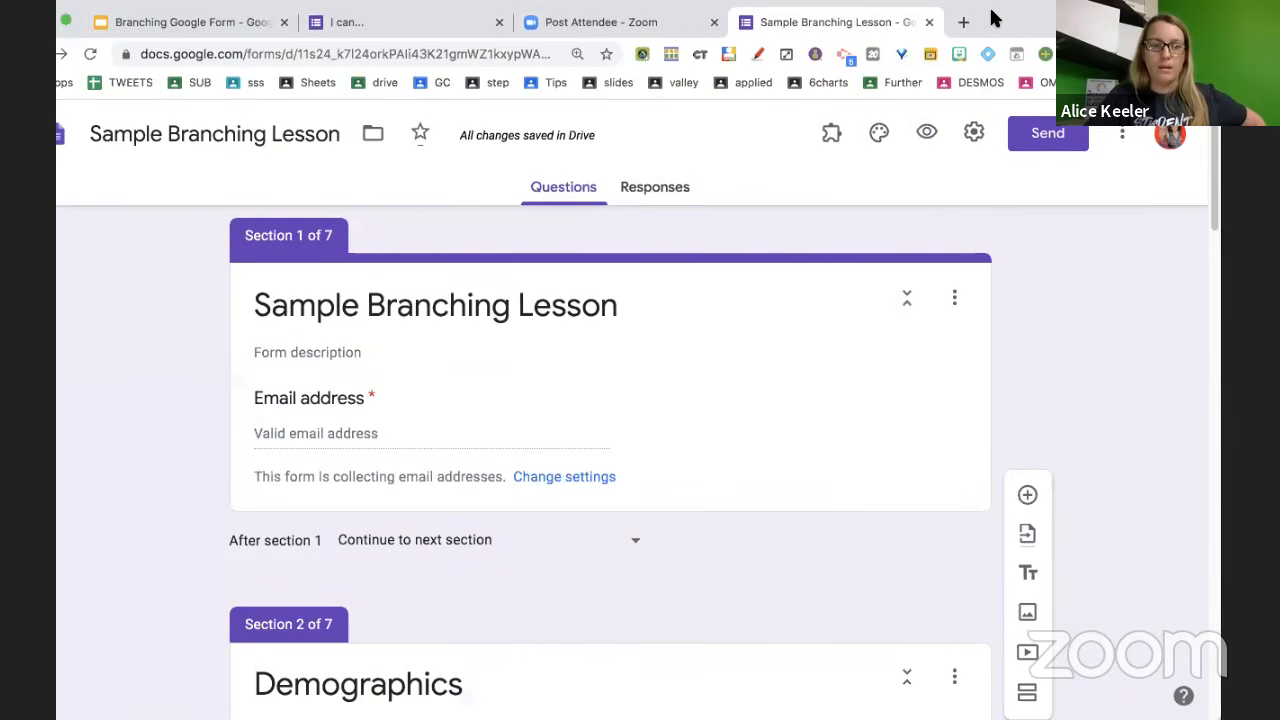
scroll(711, 528, "down", 6)
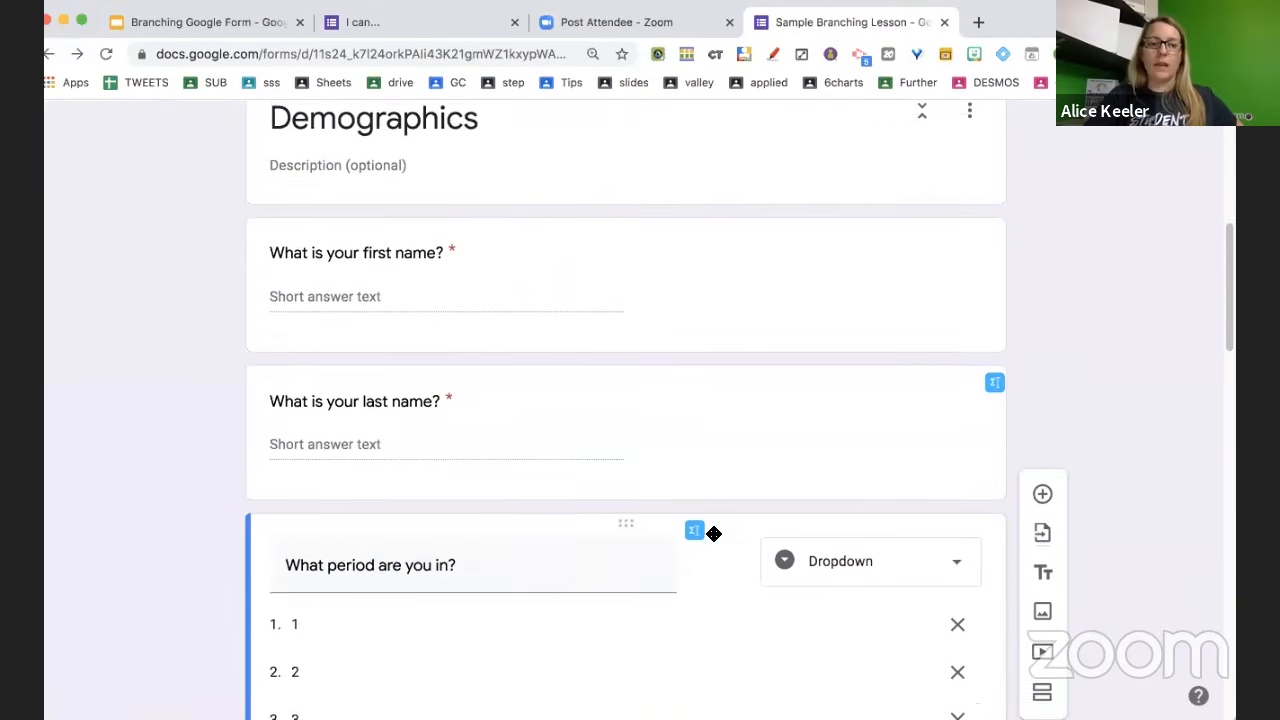
scroll(713, 533, "down", 1)
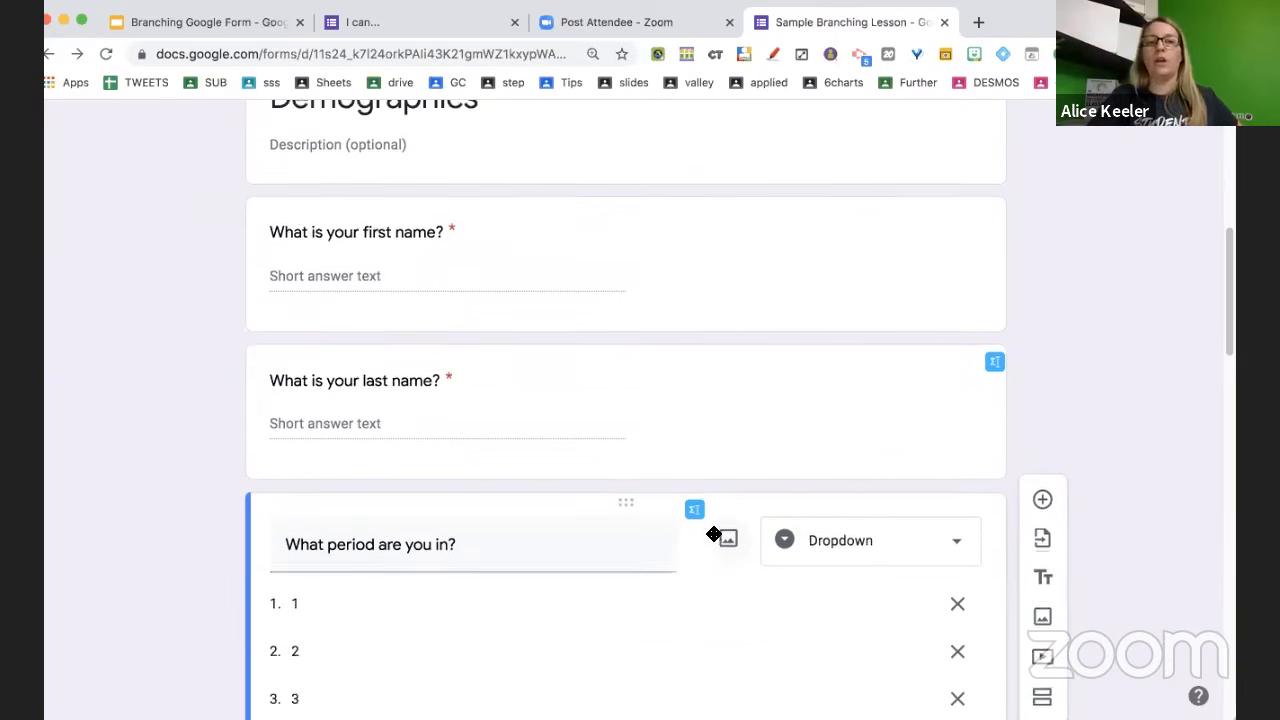
scroll(714, 536, "up", 5)
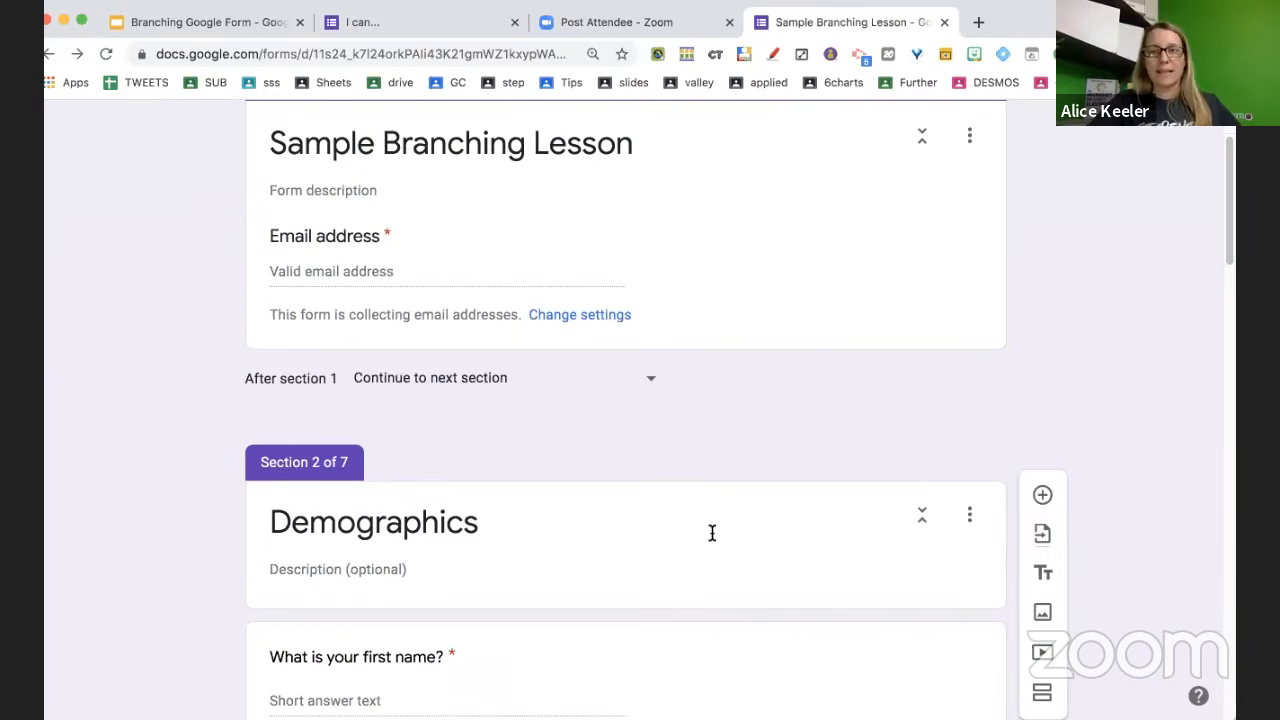
scroll(712, 533, "up", 2)
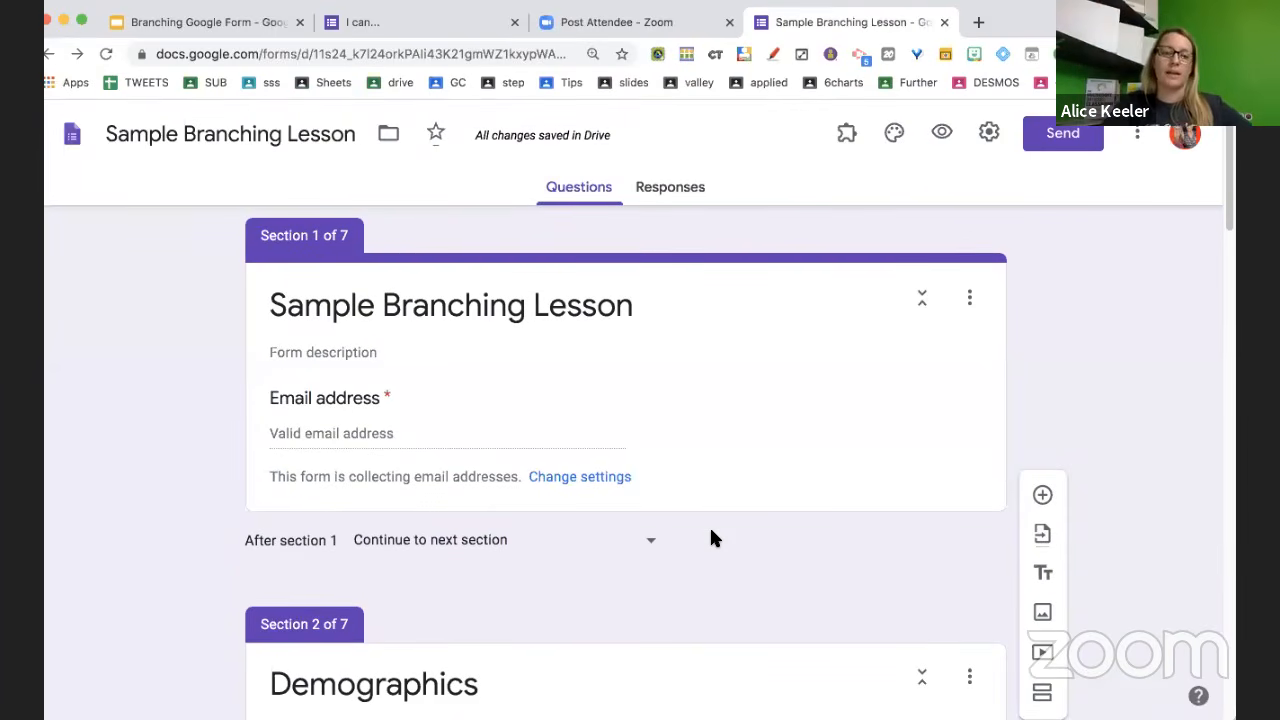
scroll(711, 531, "down", 2)
scroll(712, 533, "down", 10)
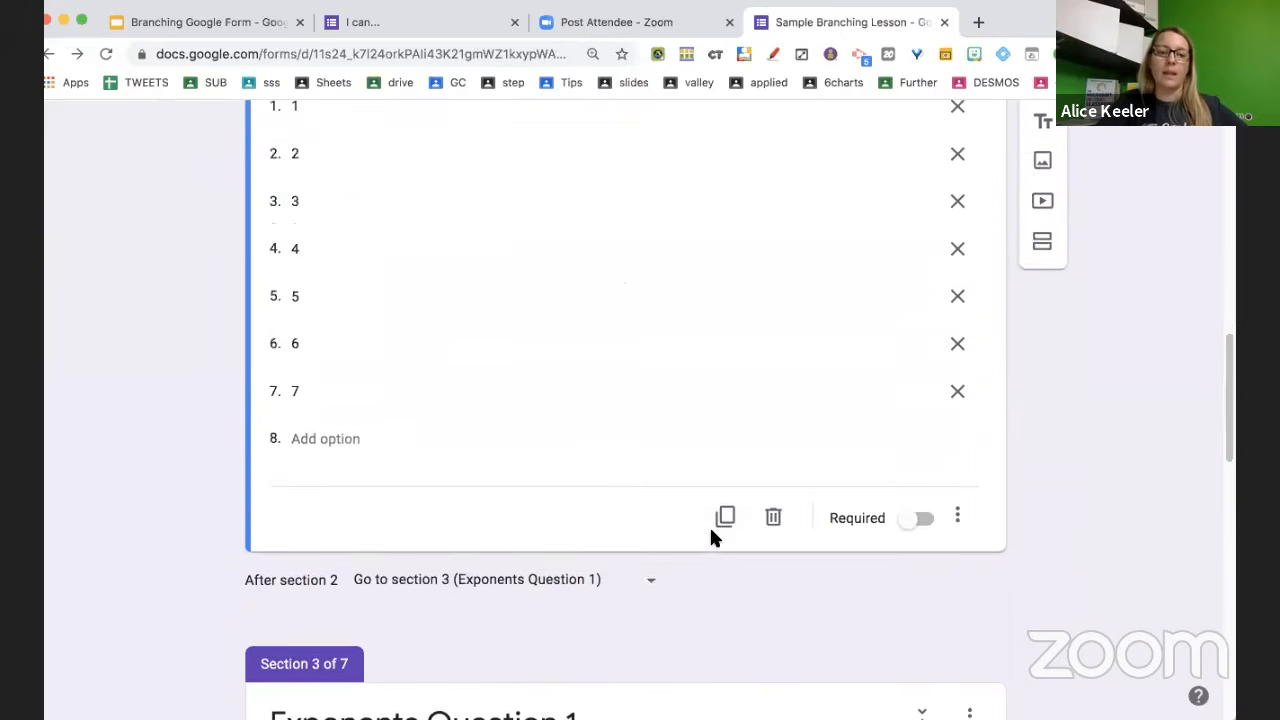
scroll(712, 535, "down", 2)
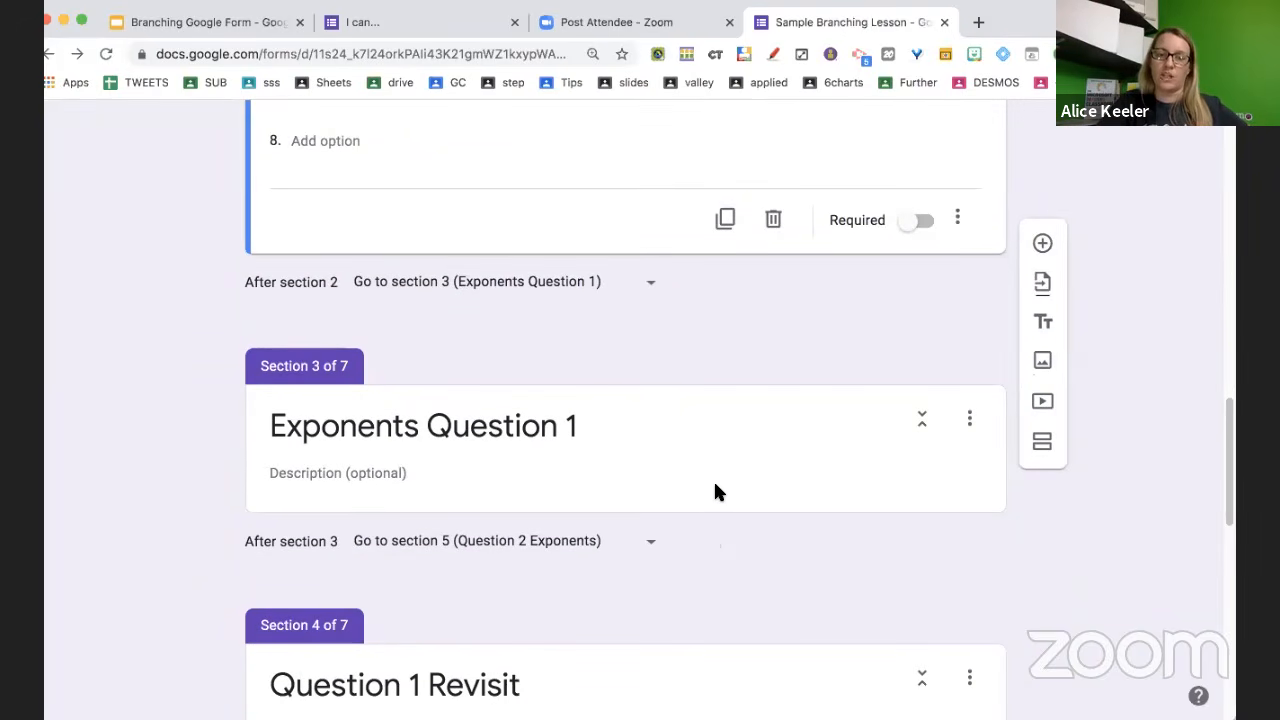
left_click(667, 482)
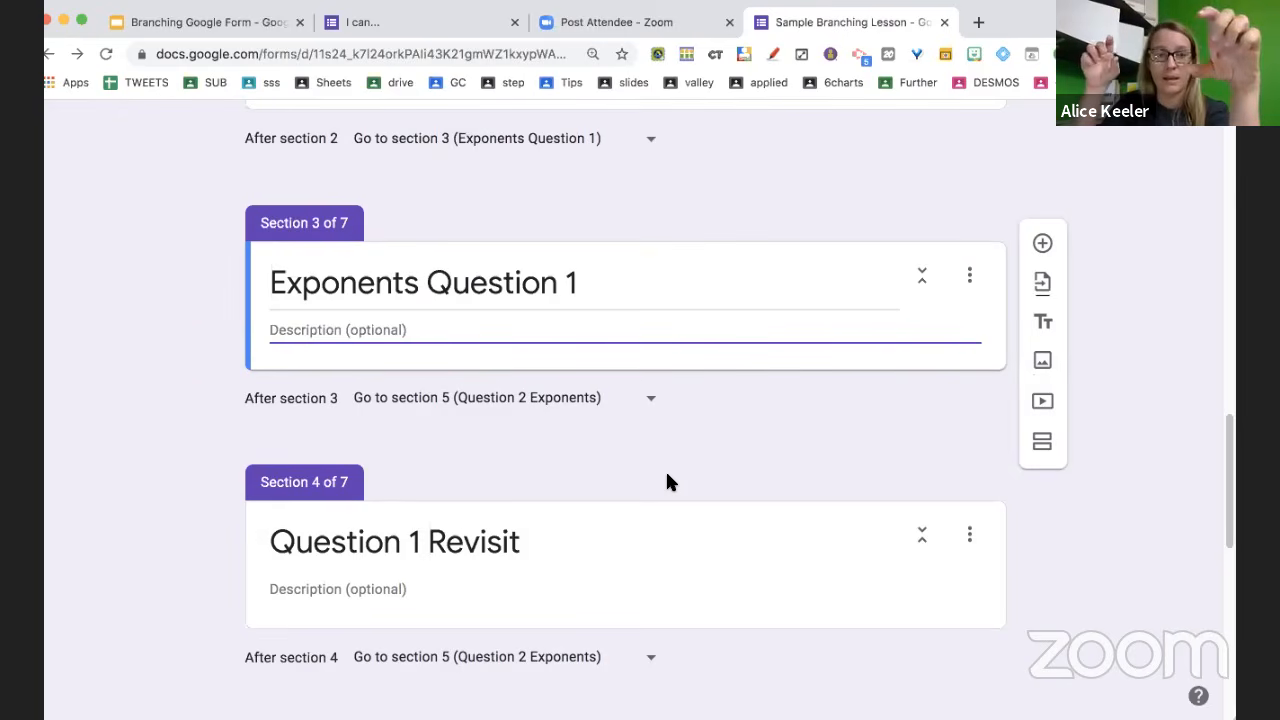
Add the question 'What is x times x?' to Exponents Question 1 as multiple choice
key("super+shift+Return")
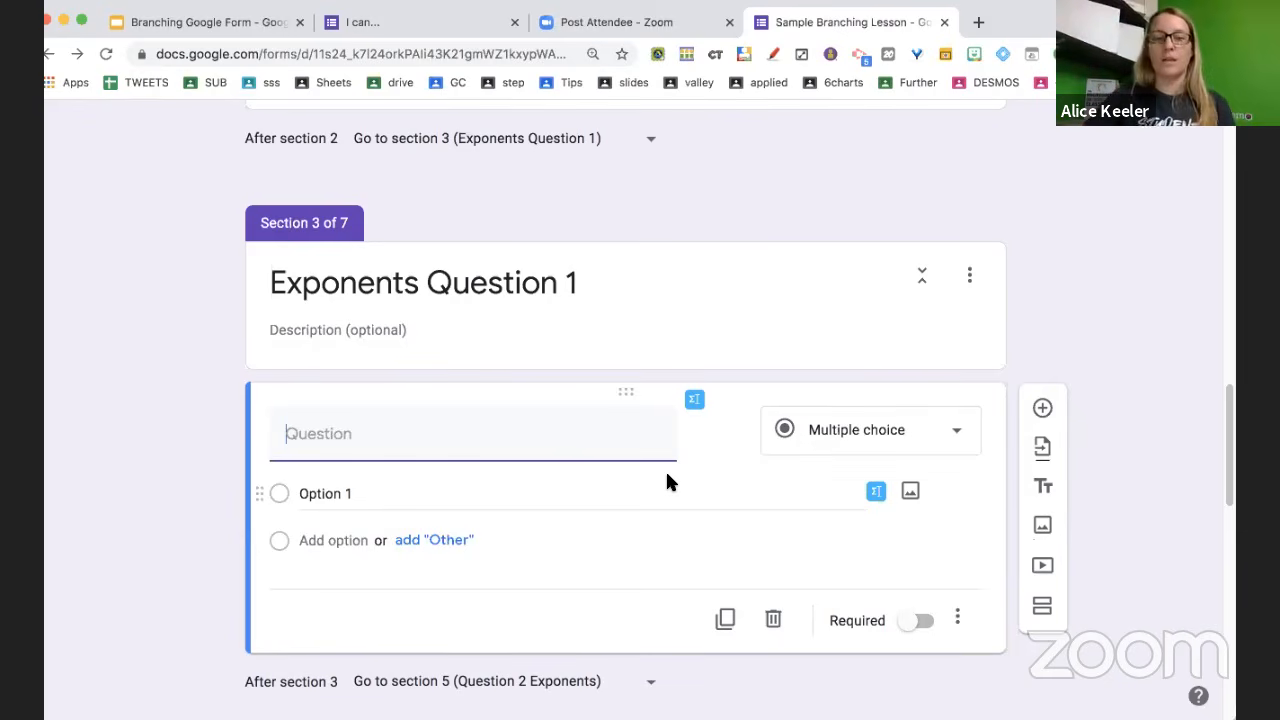
type("What")
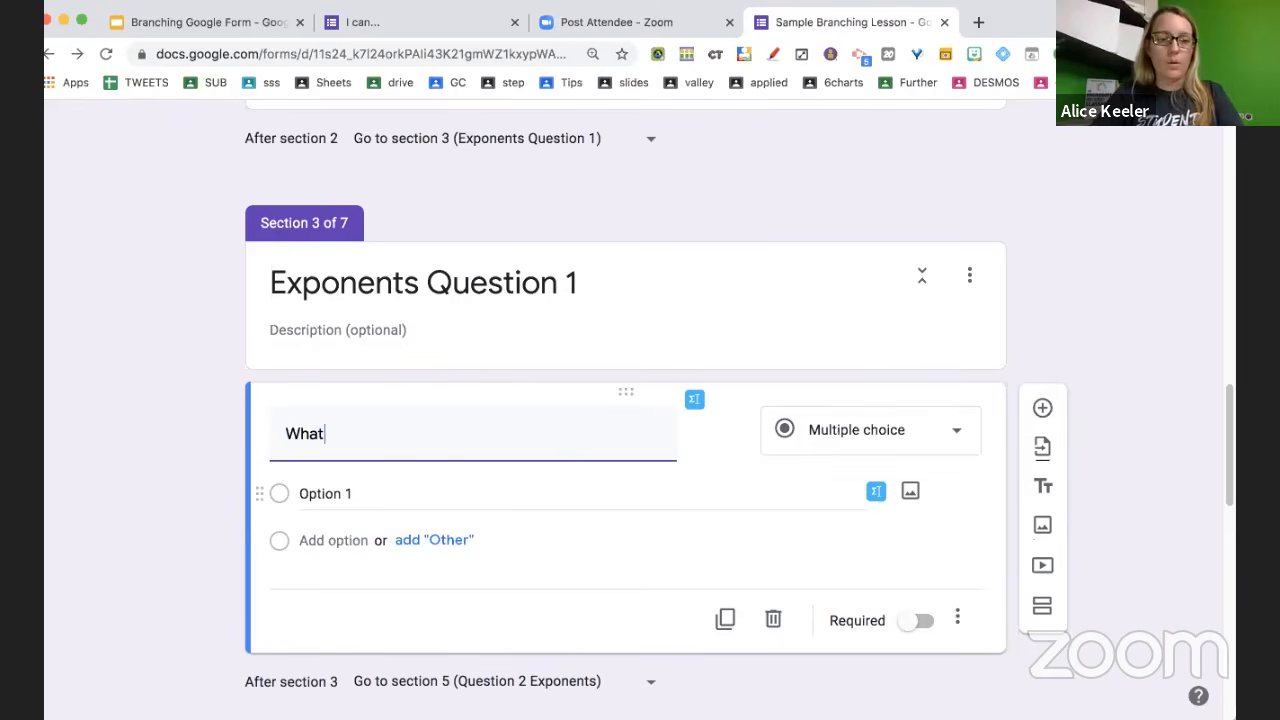
type(" is x t")
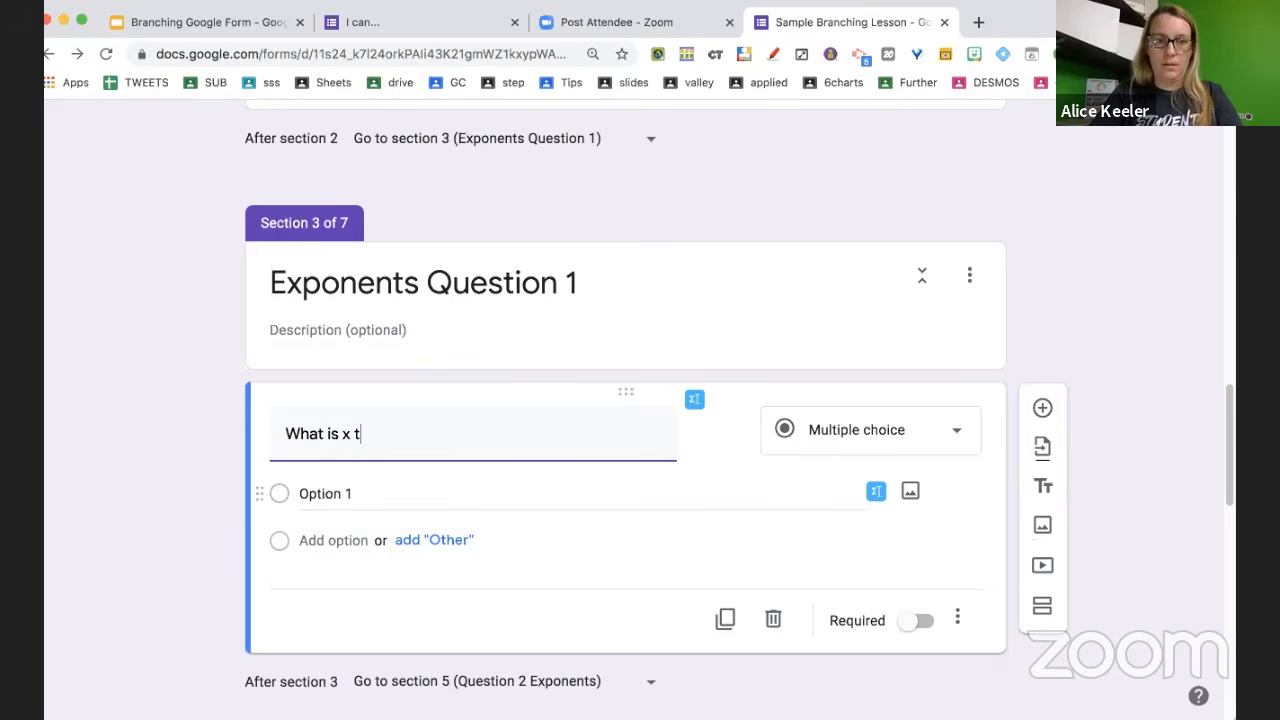
type("imes x?")
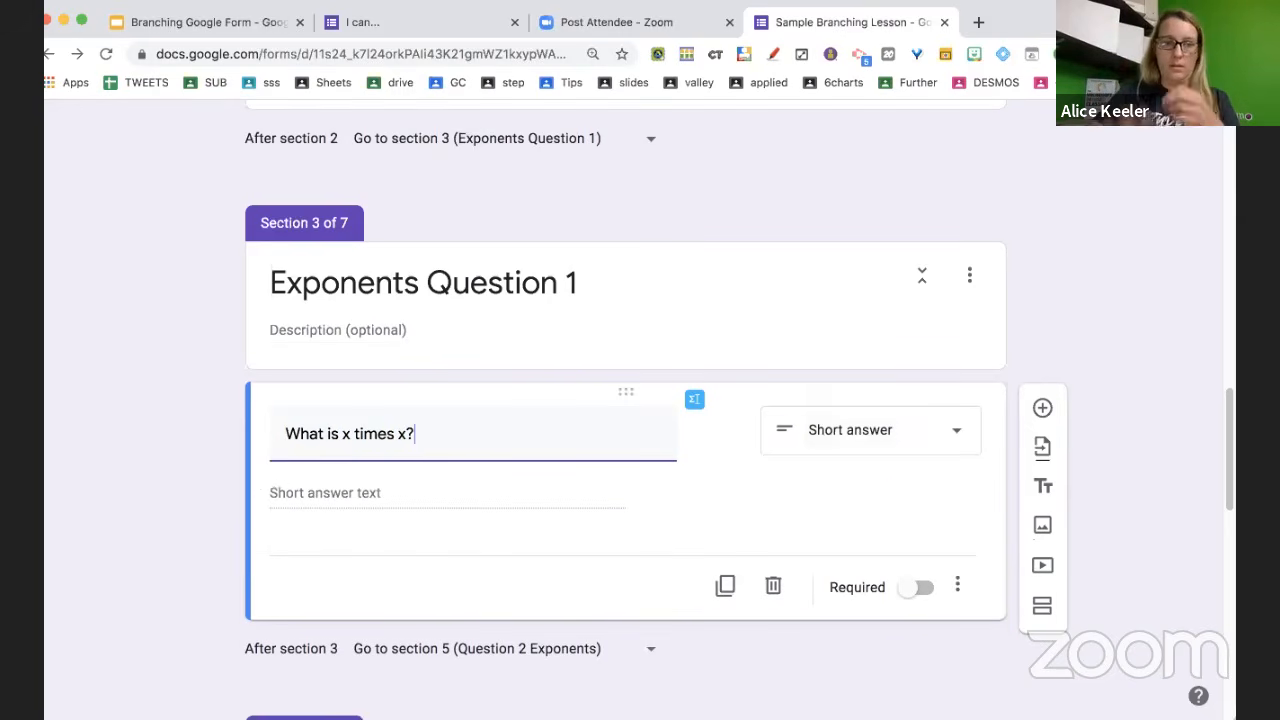
left_click(893, 442)
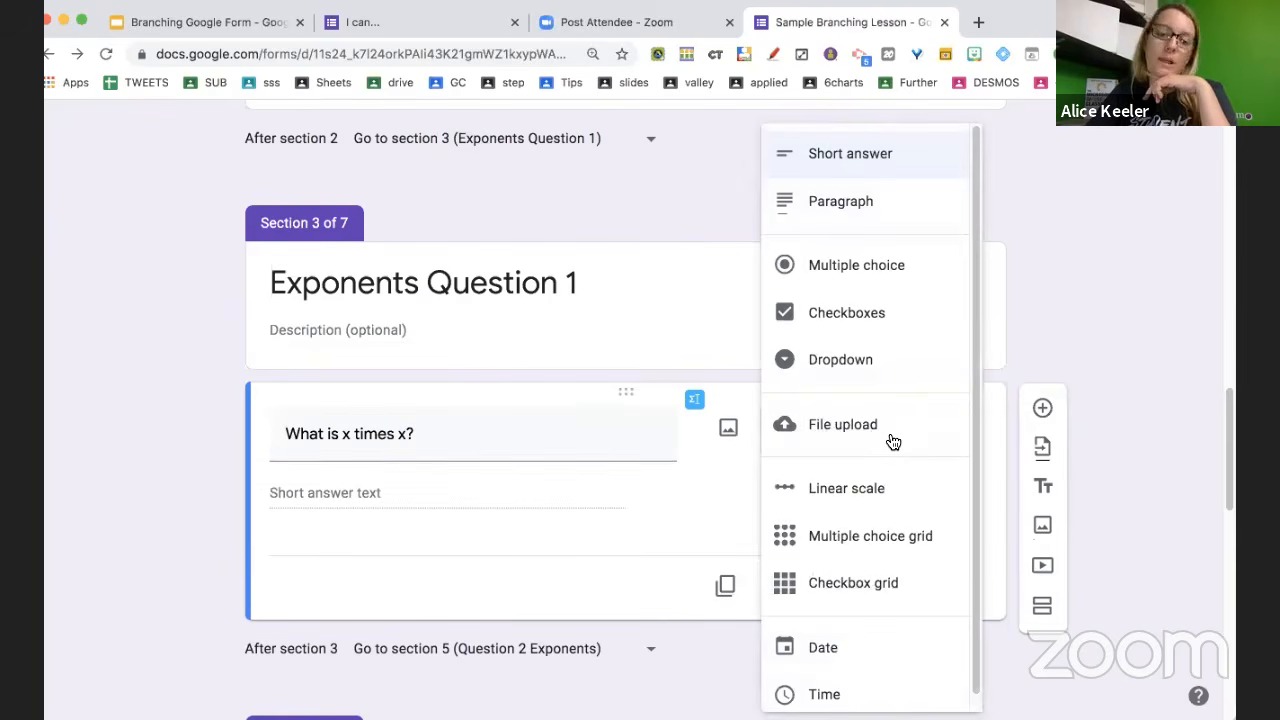
left_click(893, 285)
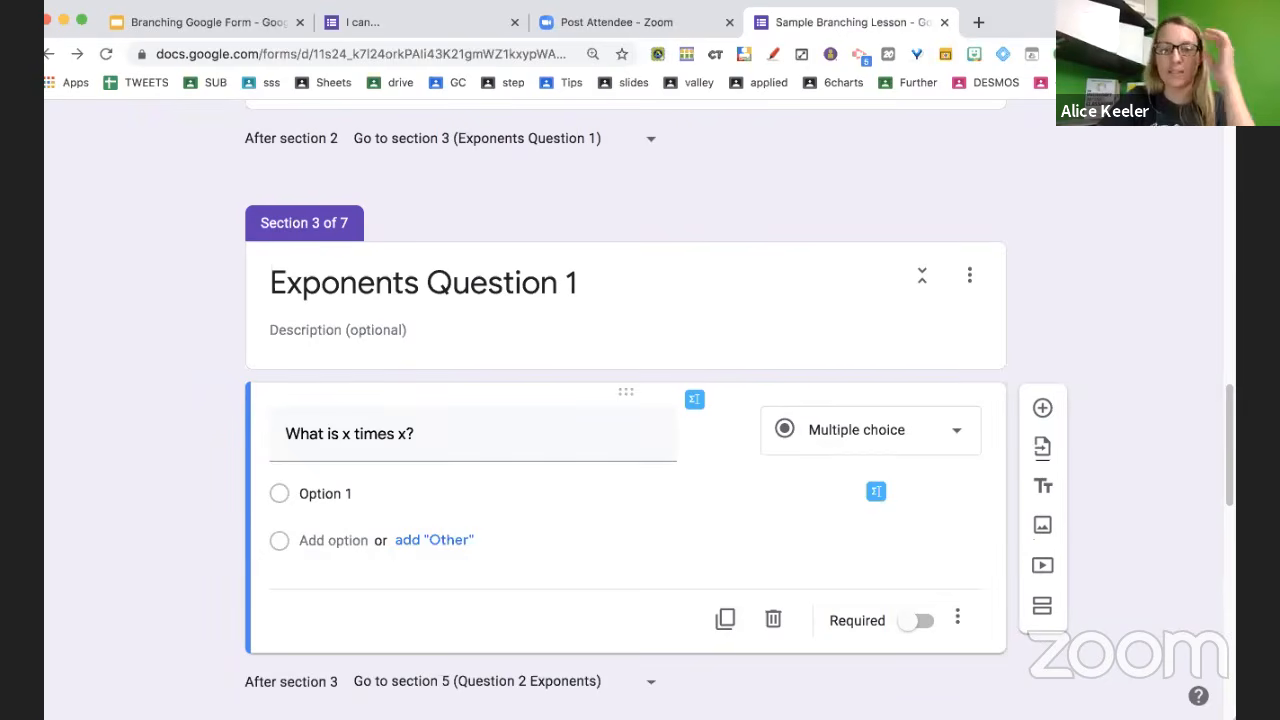
left_click(875, 497)
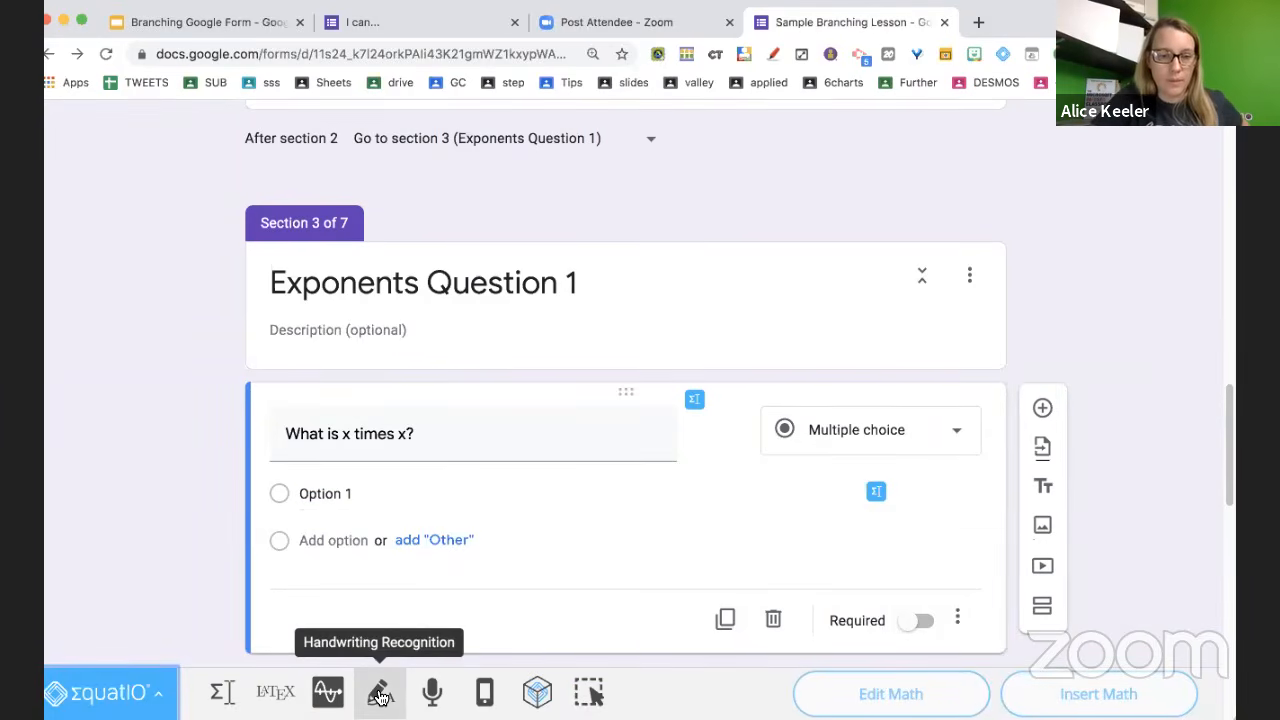
Dictate 'x squared' in EquatIO and insert the resulting x² image under Option 1
left_click(432, 698)
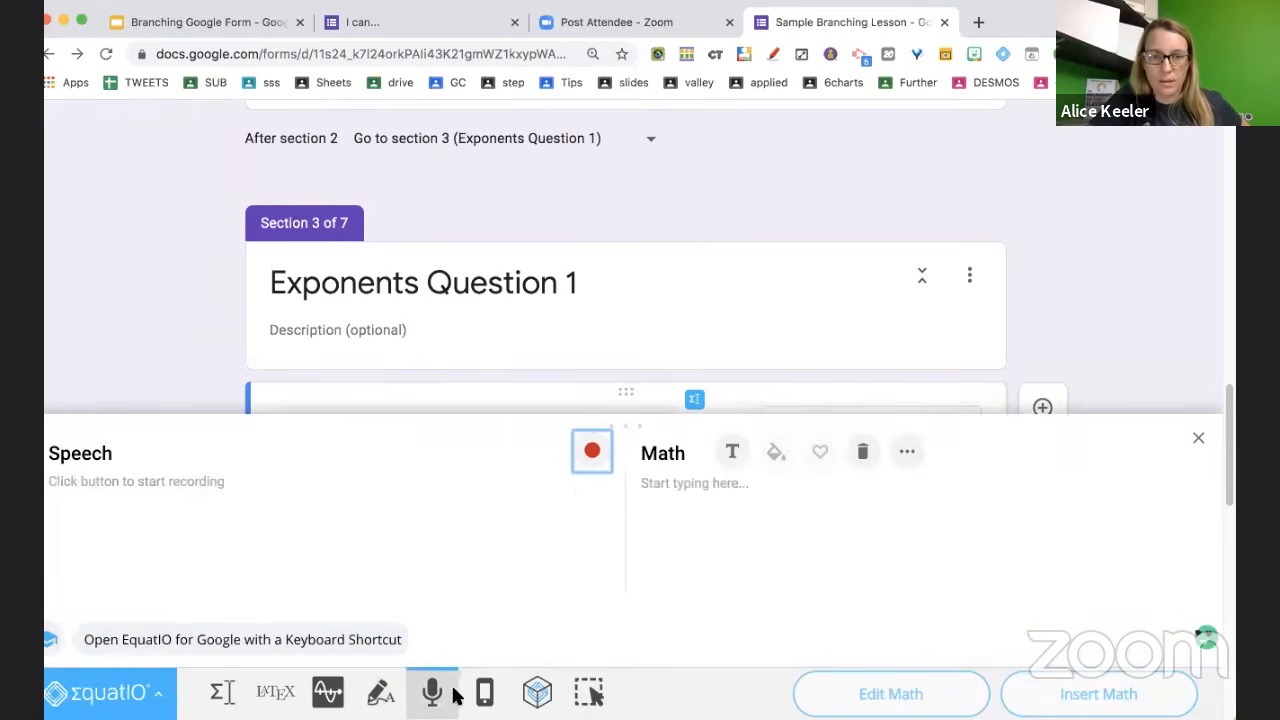
left_click(592, 452)
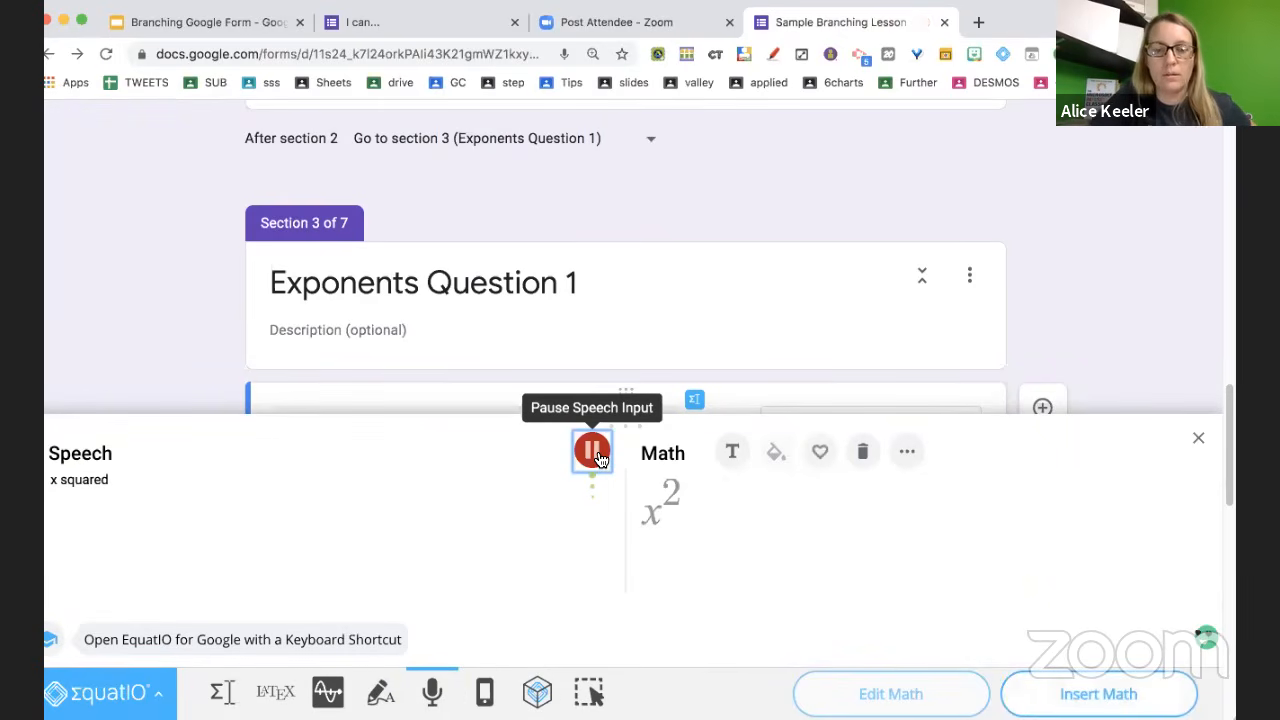
left_click(592, 451)
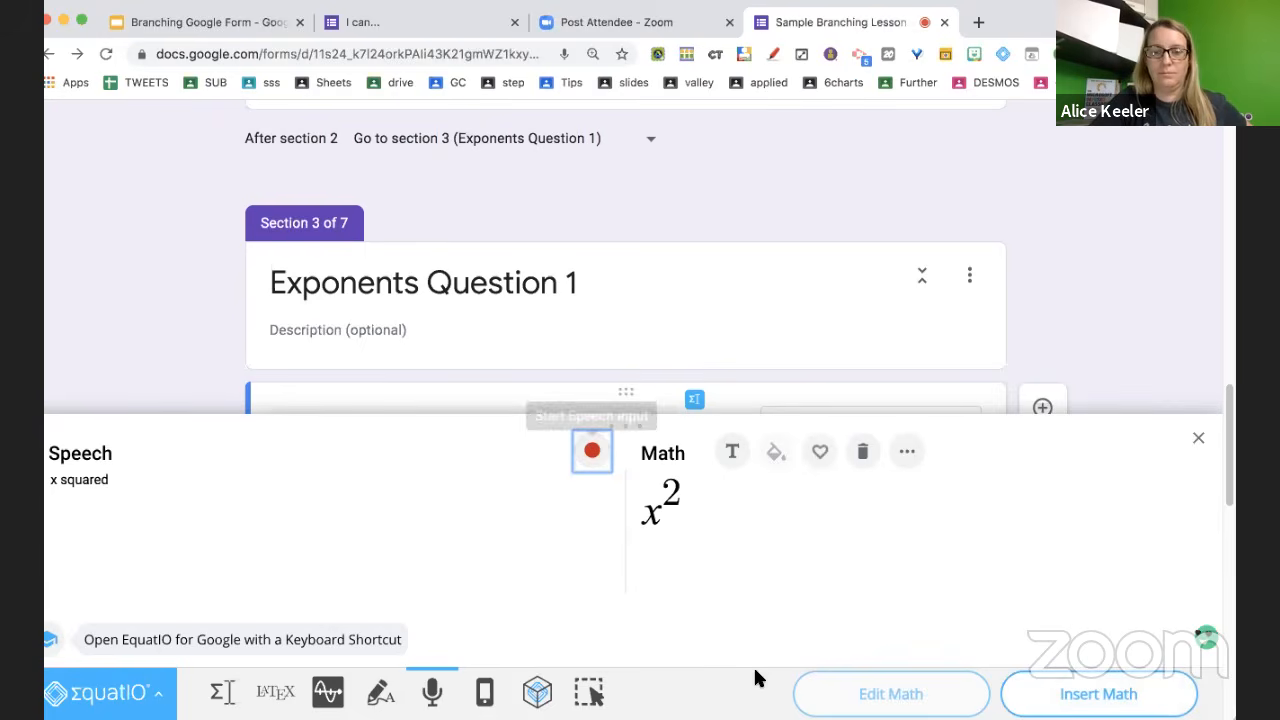
left_click(1097, 694)
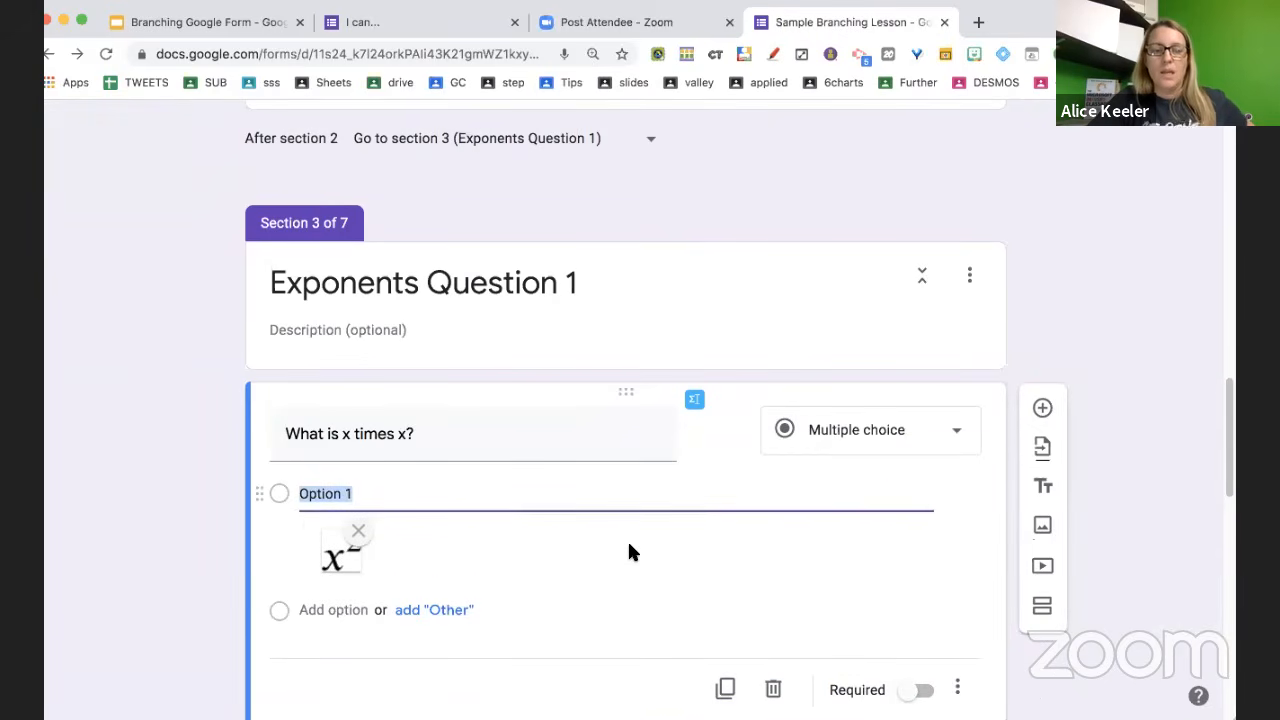
Replace the Option 1 placeholder text with x^2
left_click(594, 494)
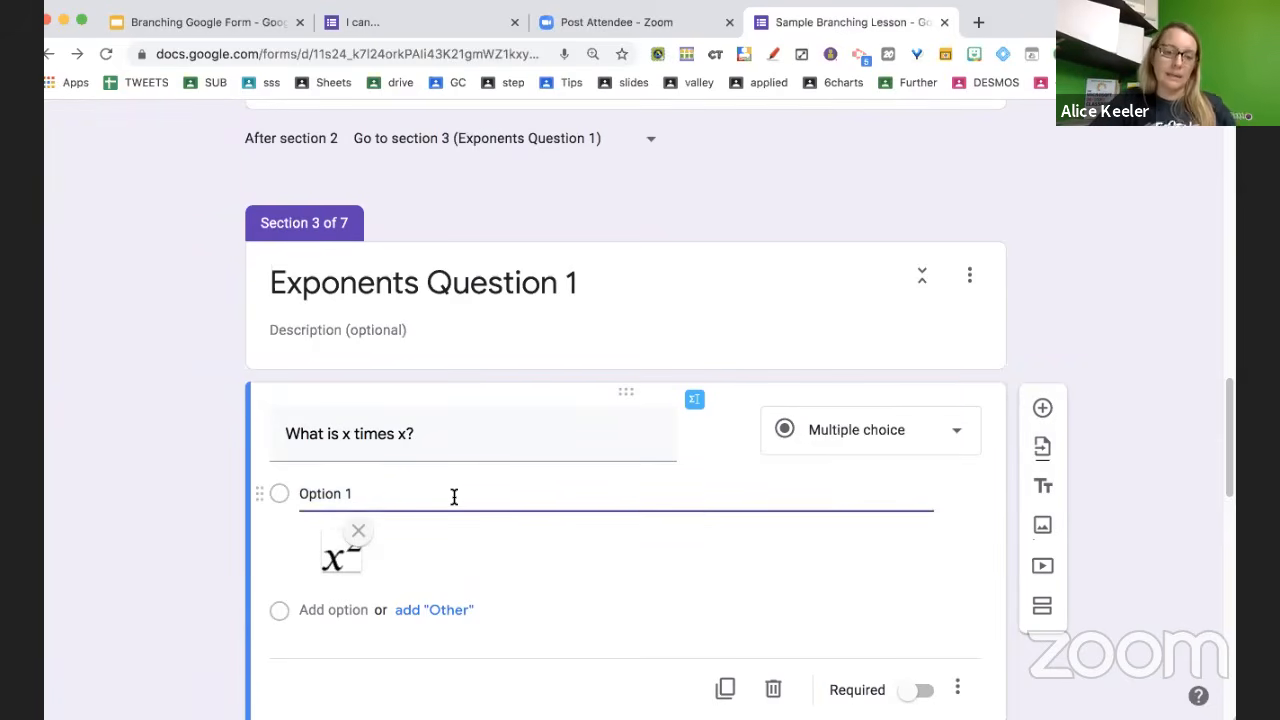
left_click_drag(453, 494, 304, 489)
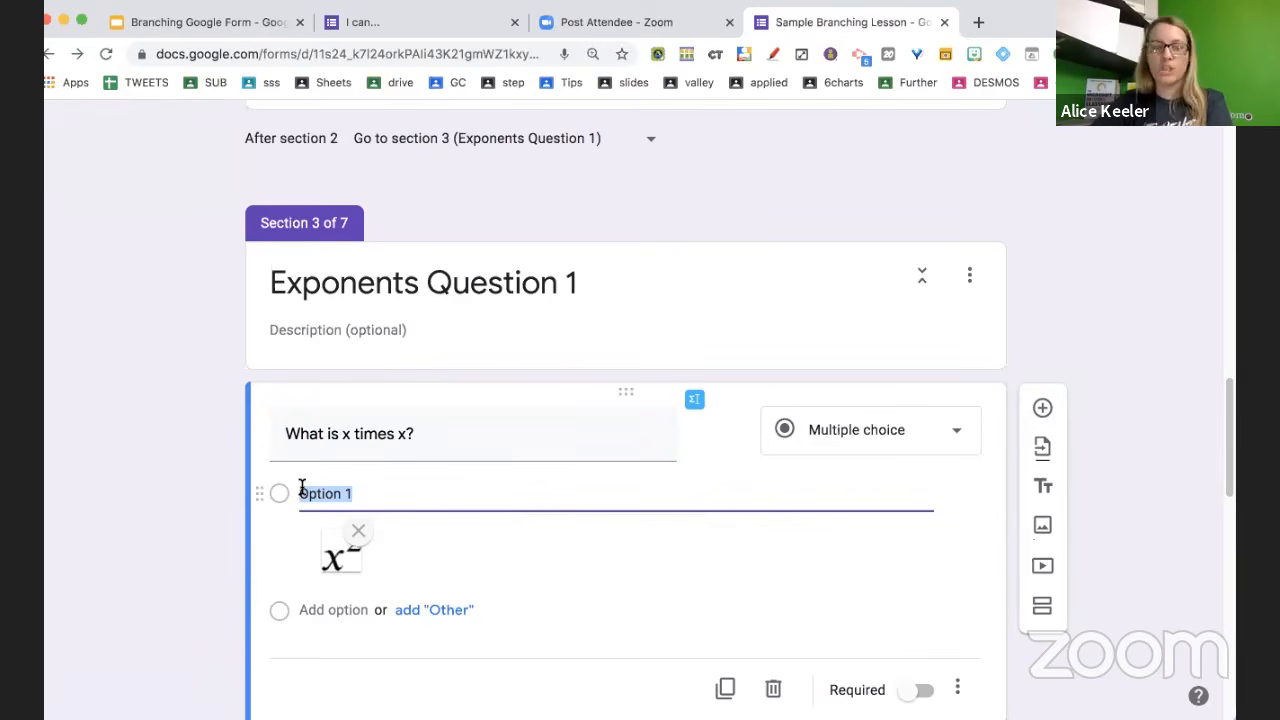
type("x")
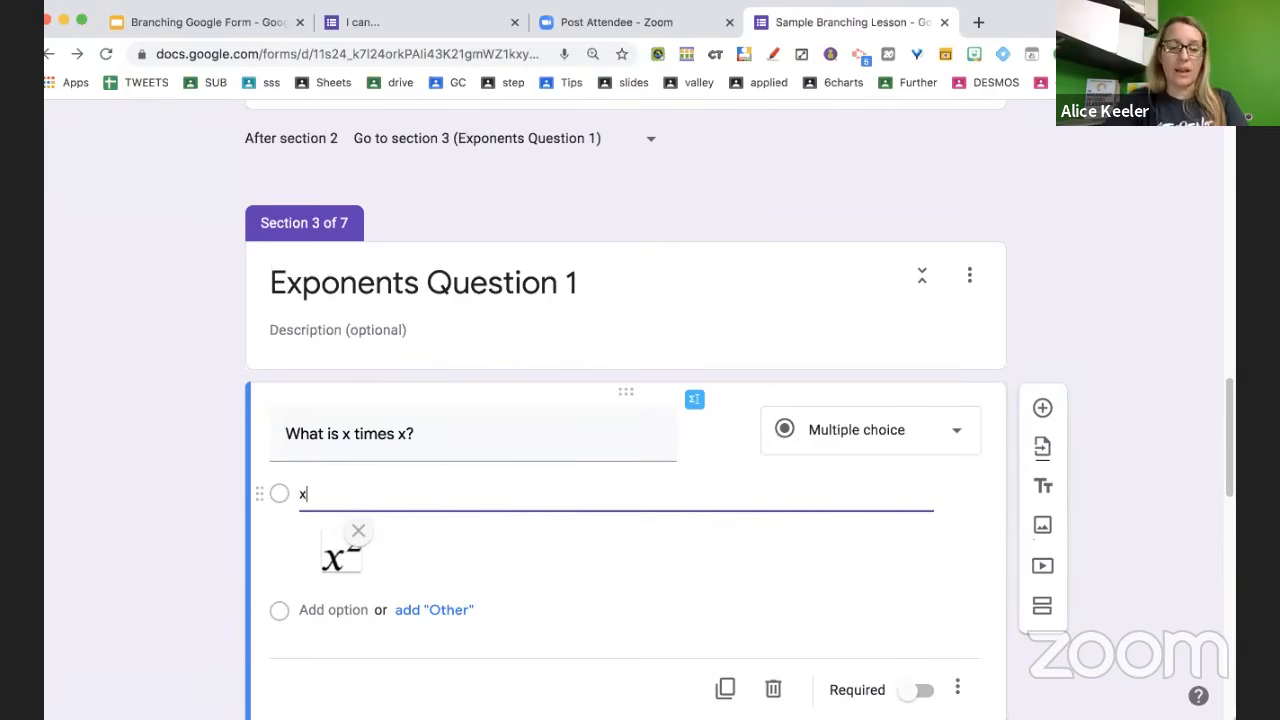
type("^2")
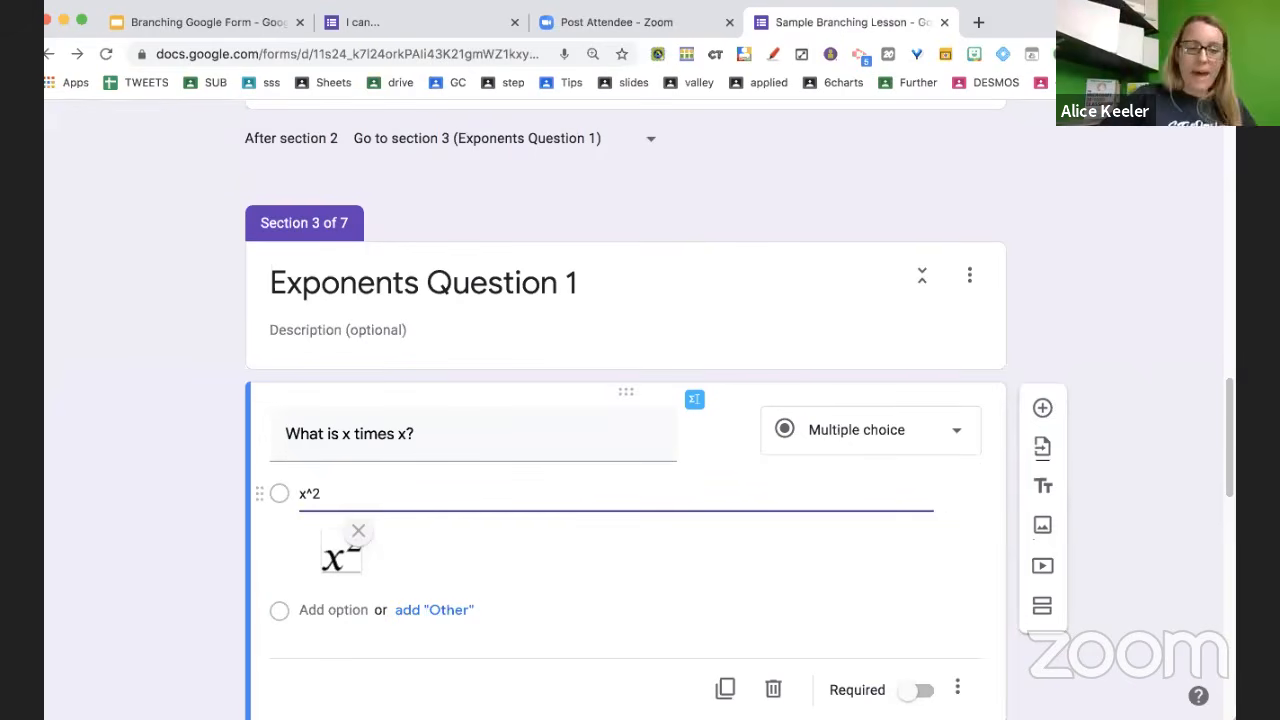
scroll(474, 574, "down", 1)
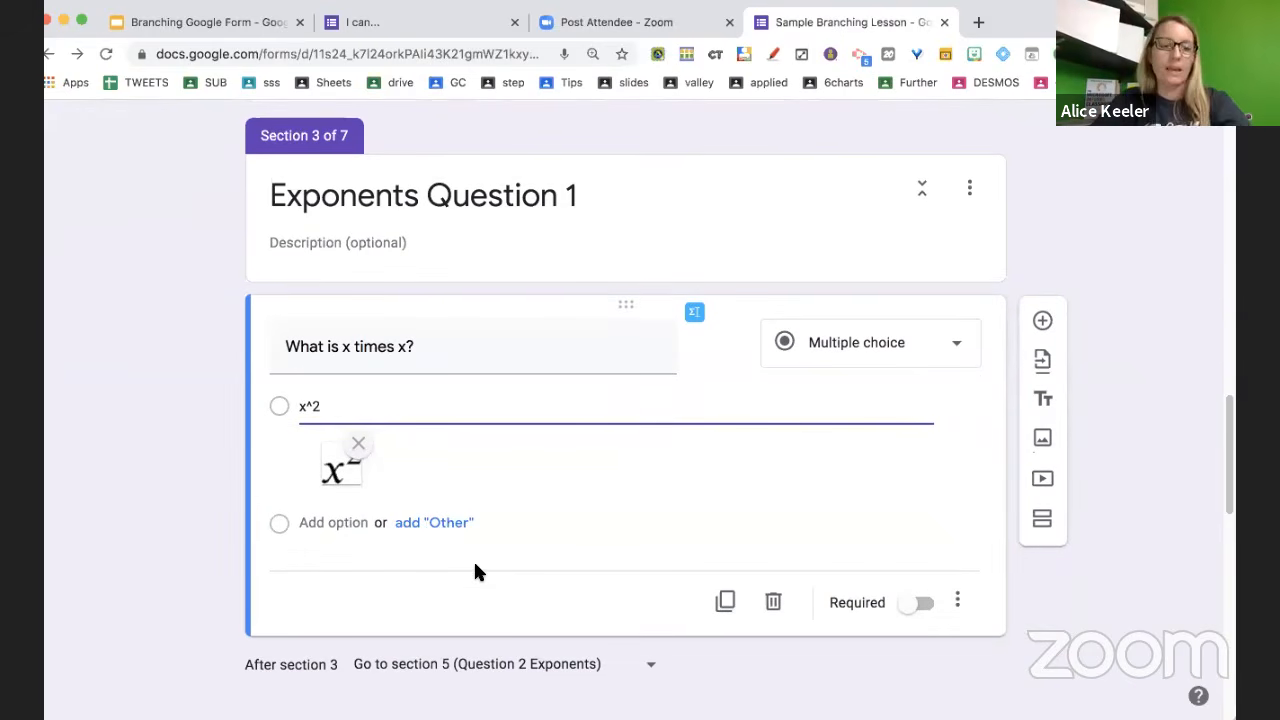
Add the answer choices 2x, 3x and x+x
left_click(349, 522)
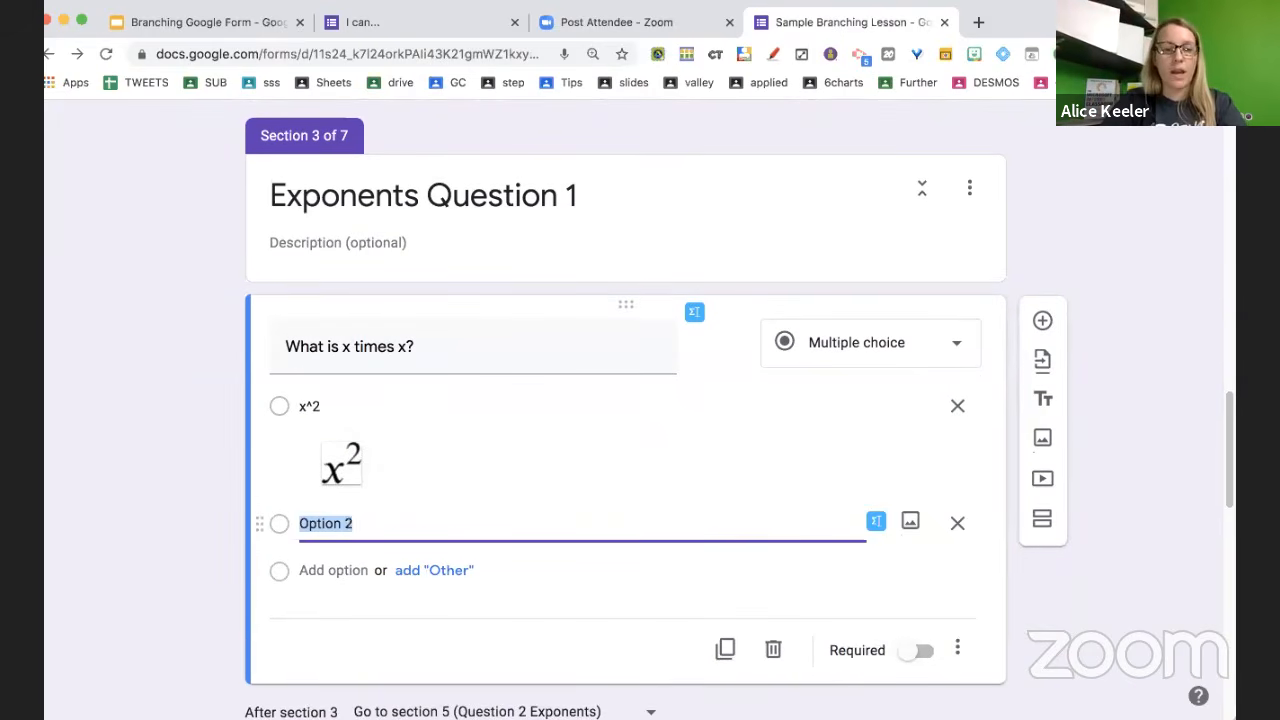
type("2x")
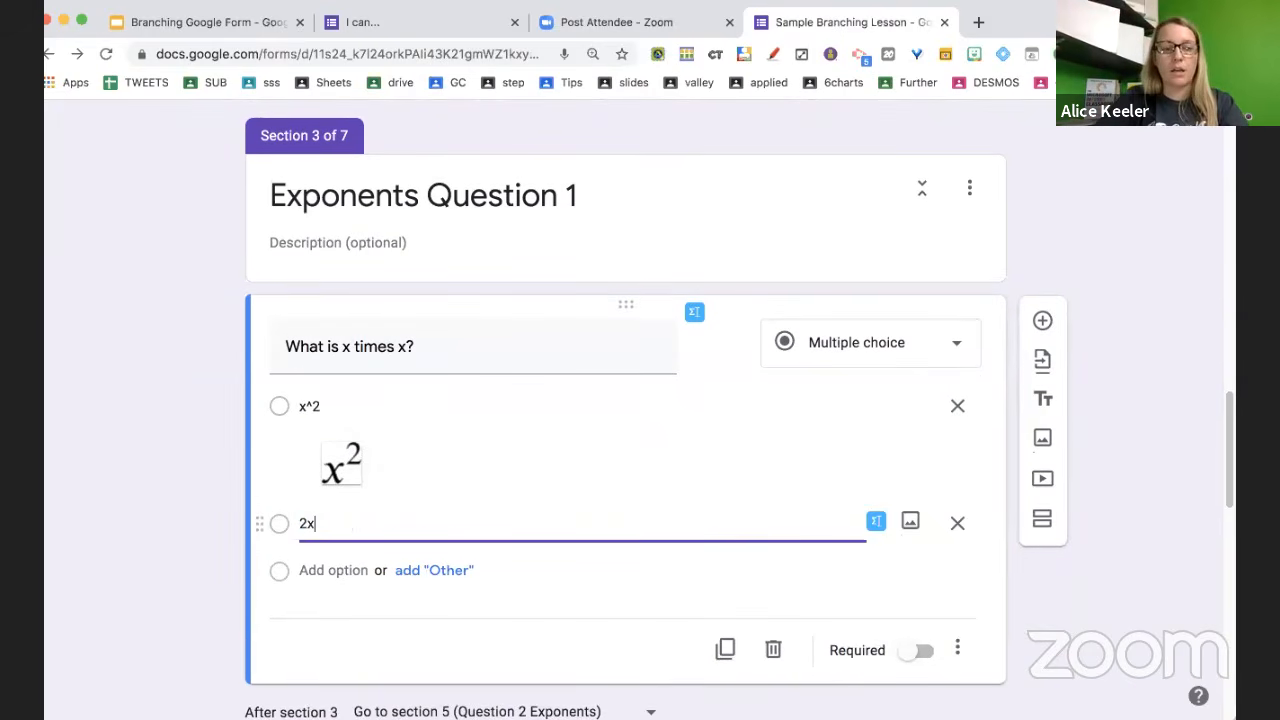
left_click(348, 572)
type("3x")
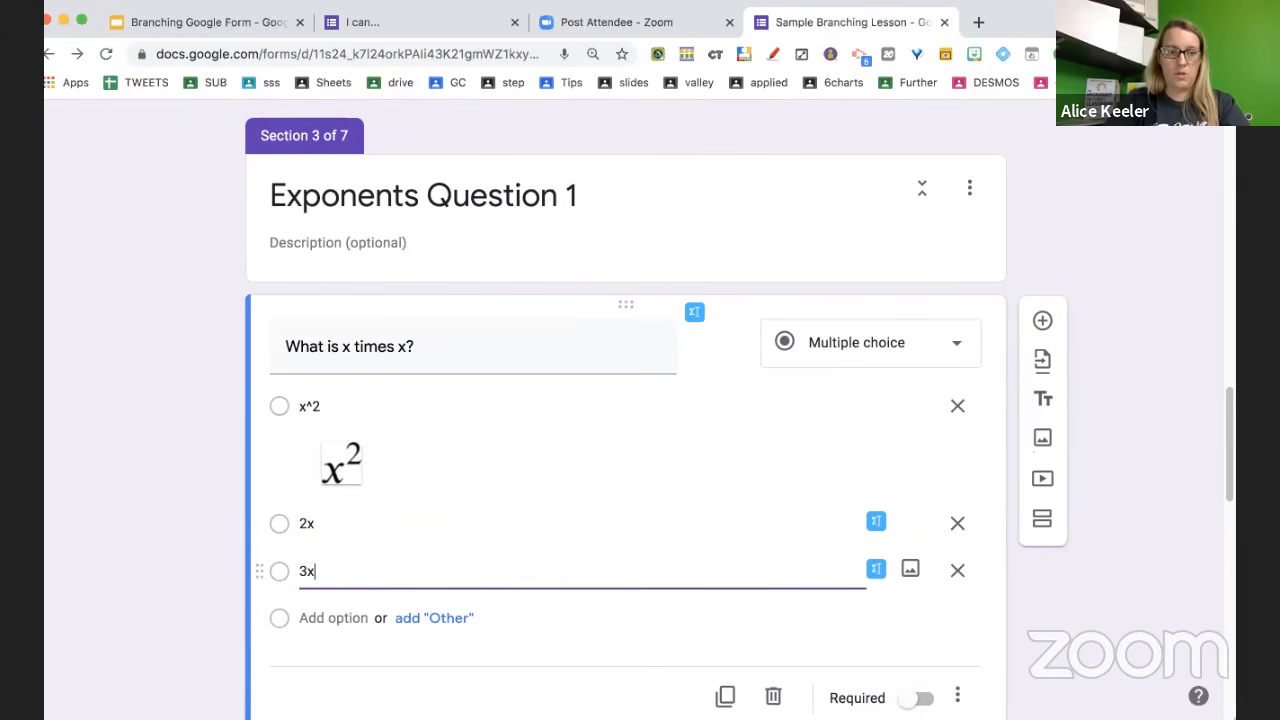
scroll(335, 590, "down", 1)
left_click(330, 592)
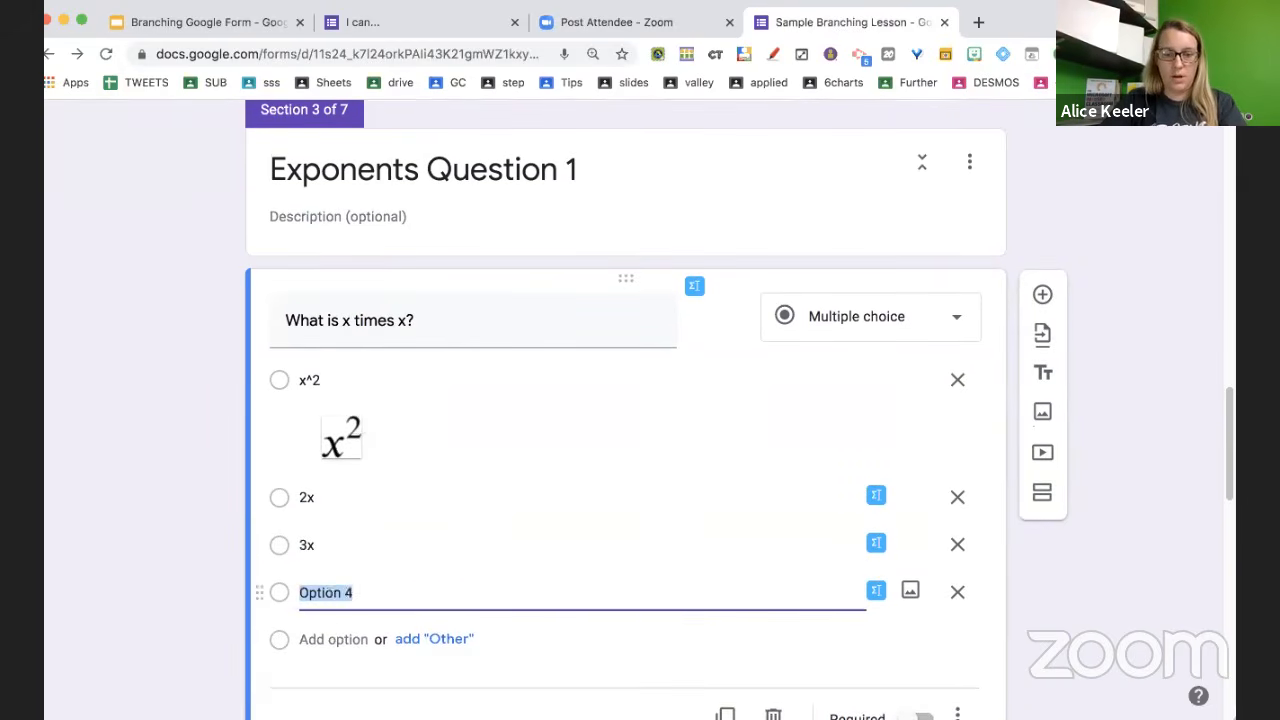
type("x+1")
type("x+x")
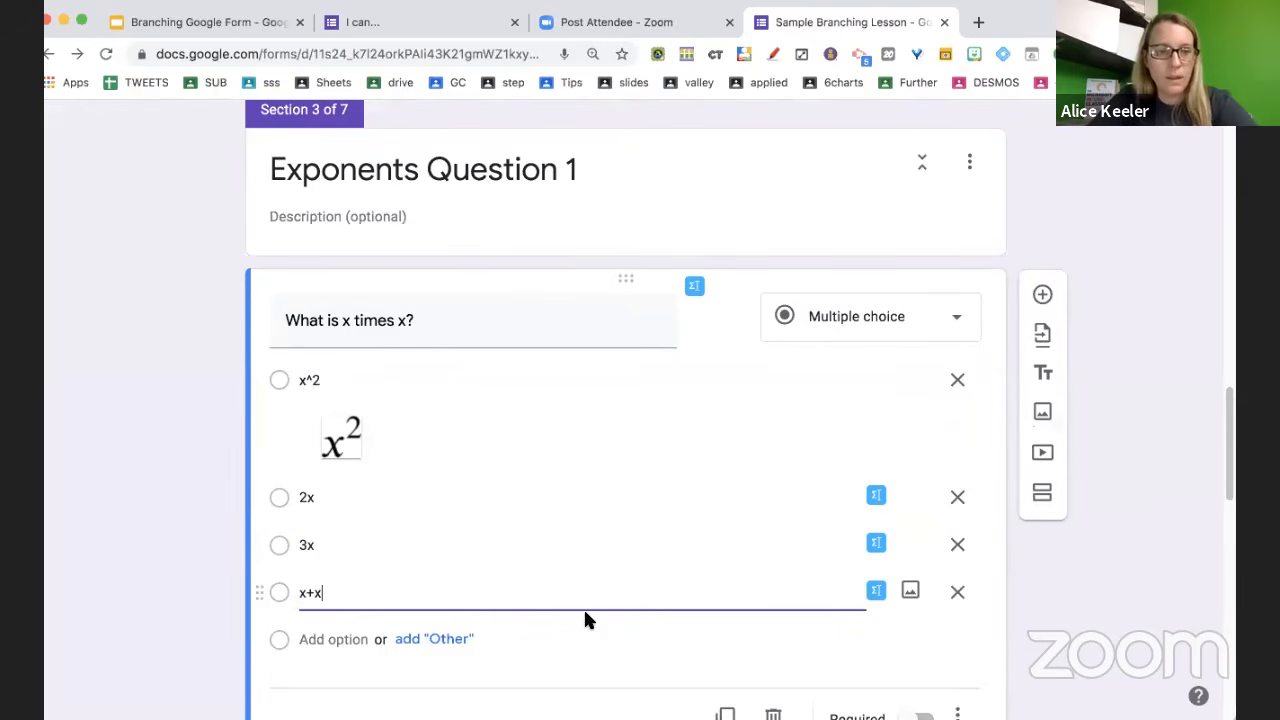
scroll(583, 607, "down", 2)
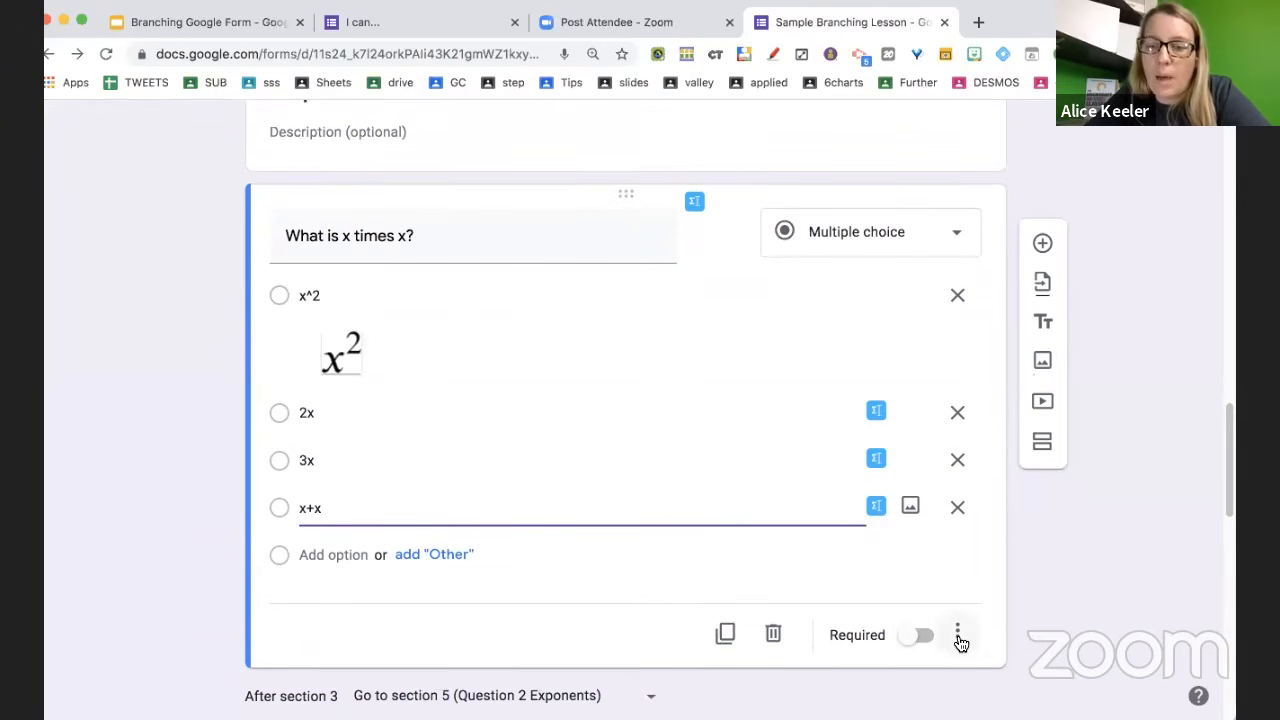
Turn on Shuffle option order and Go to section based on answer, each choice continuing to the next section
left_click(958, 638)
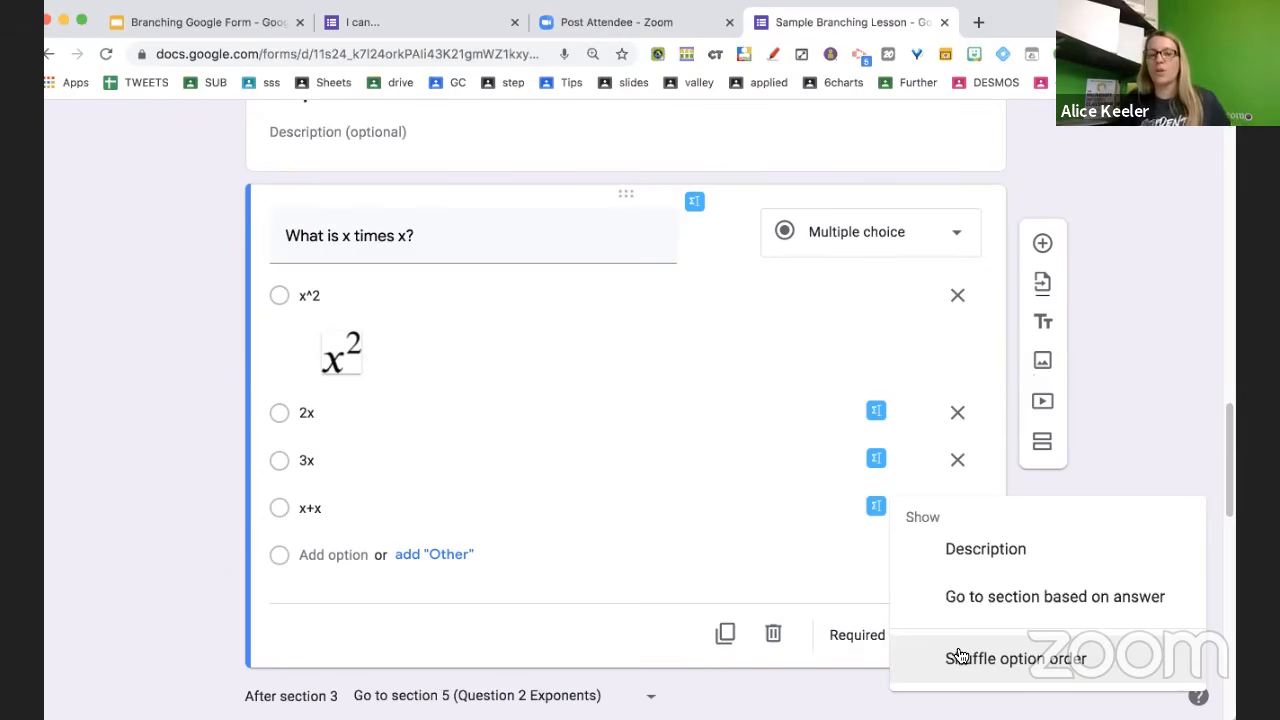
left_click(769, 477)
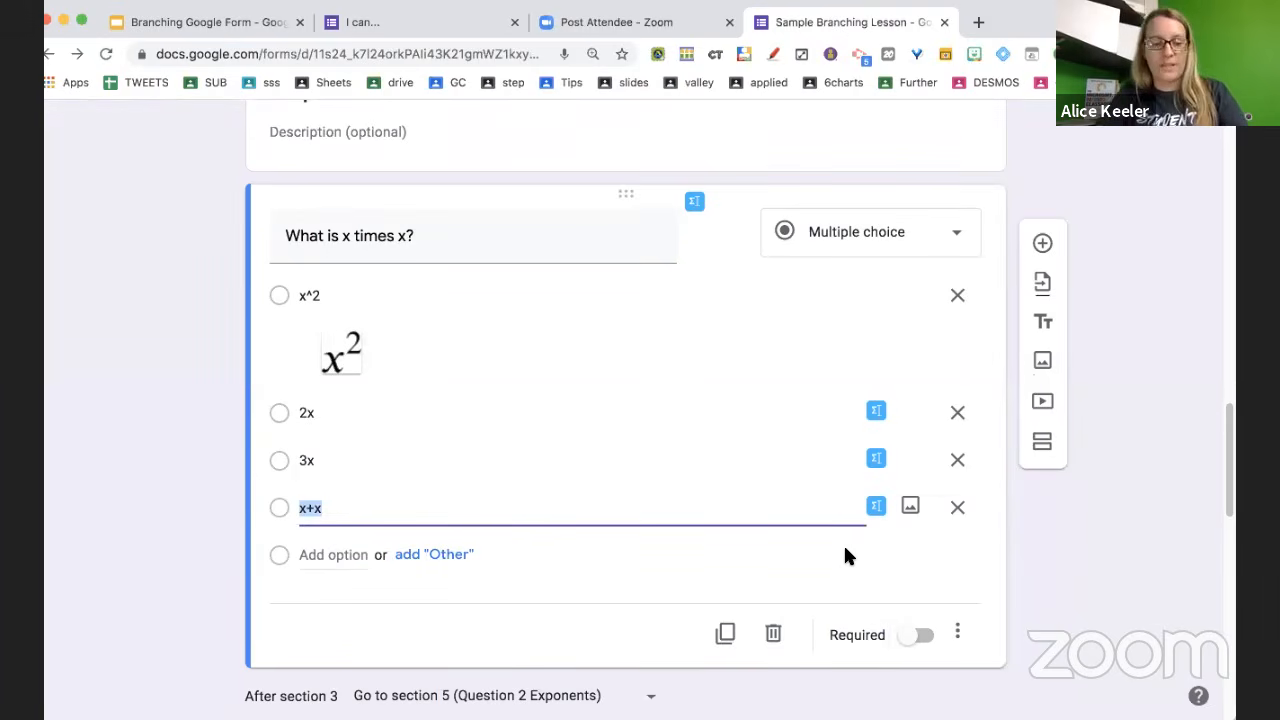
left_click(961, 641)
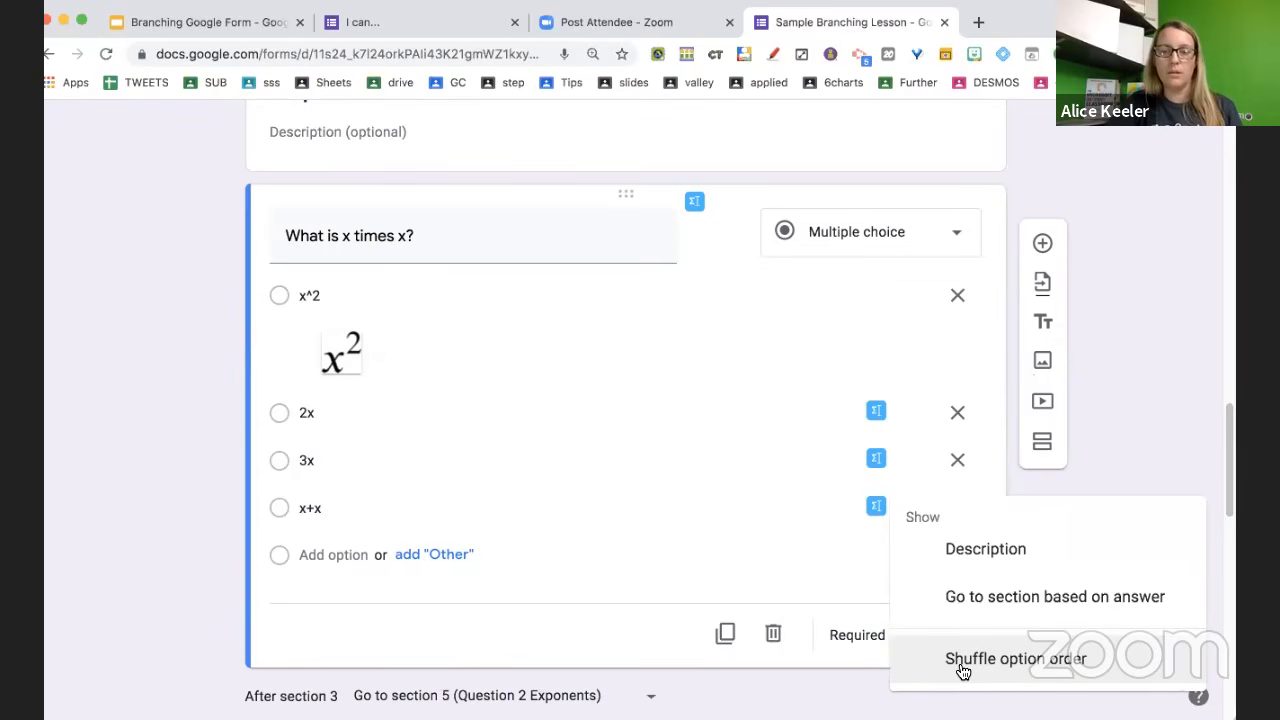
left_click(963, 662)
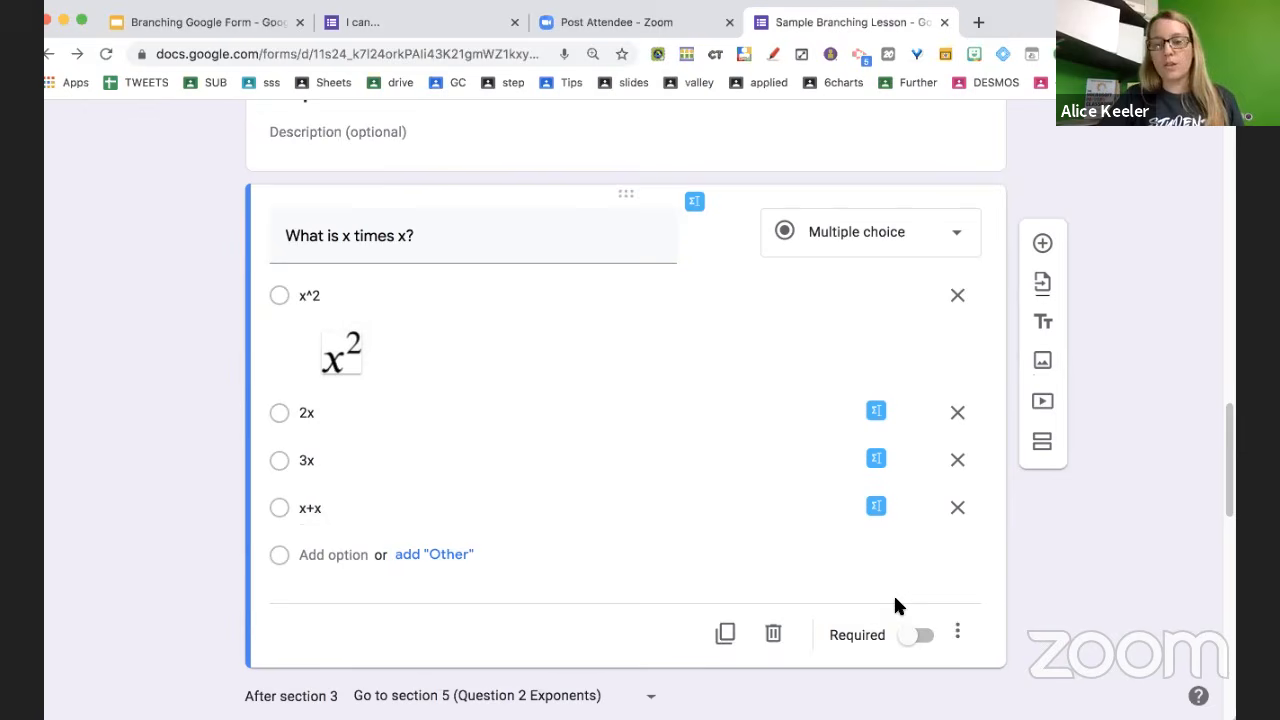
left_click(957, 634)
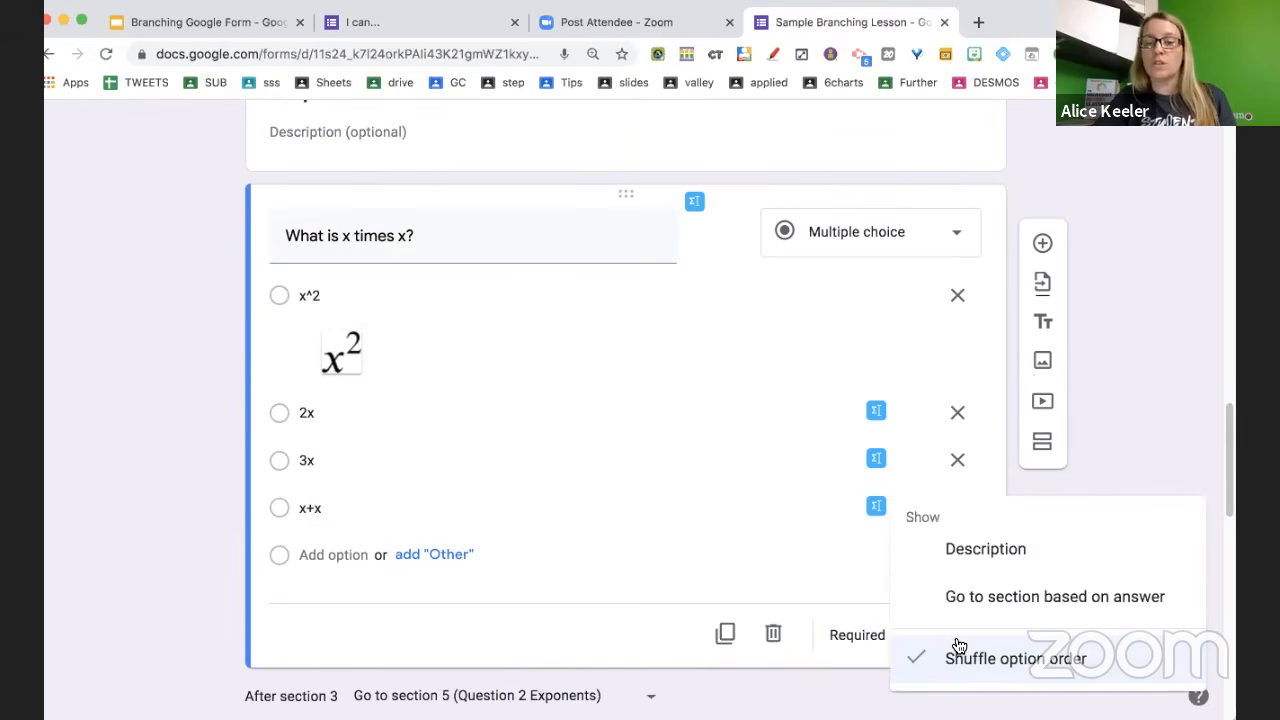
left_click(991, 597)
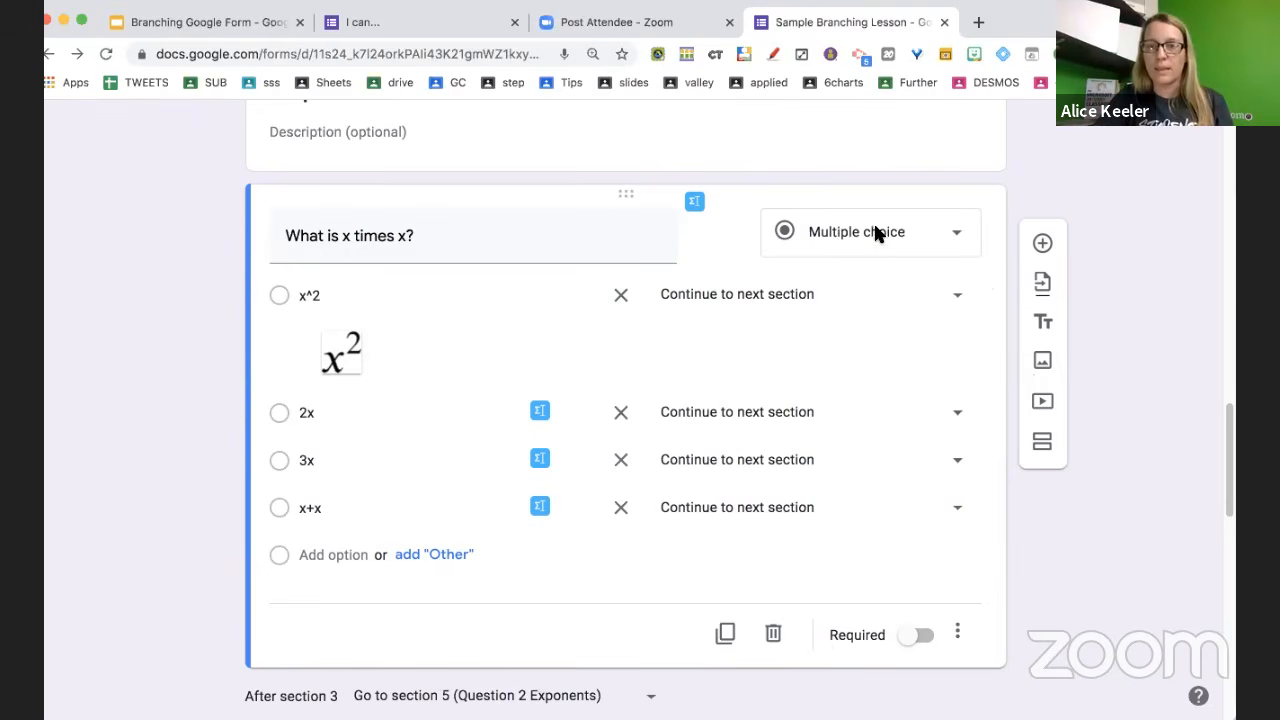
Review the form's Presentation settings, keeping the confirmation message, and save them
scroll(1008, 180, "up", 15)
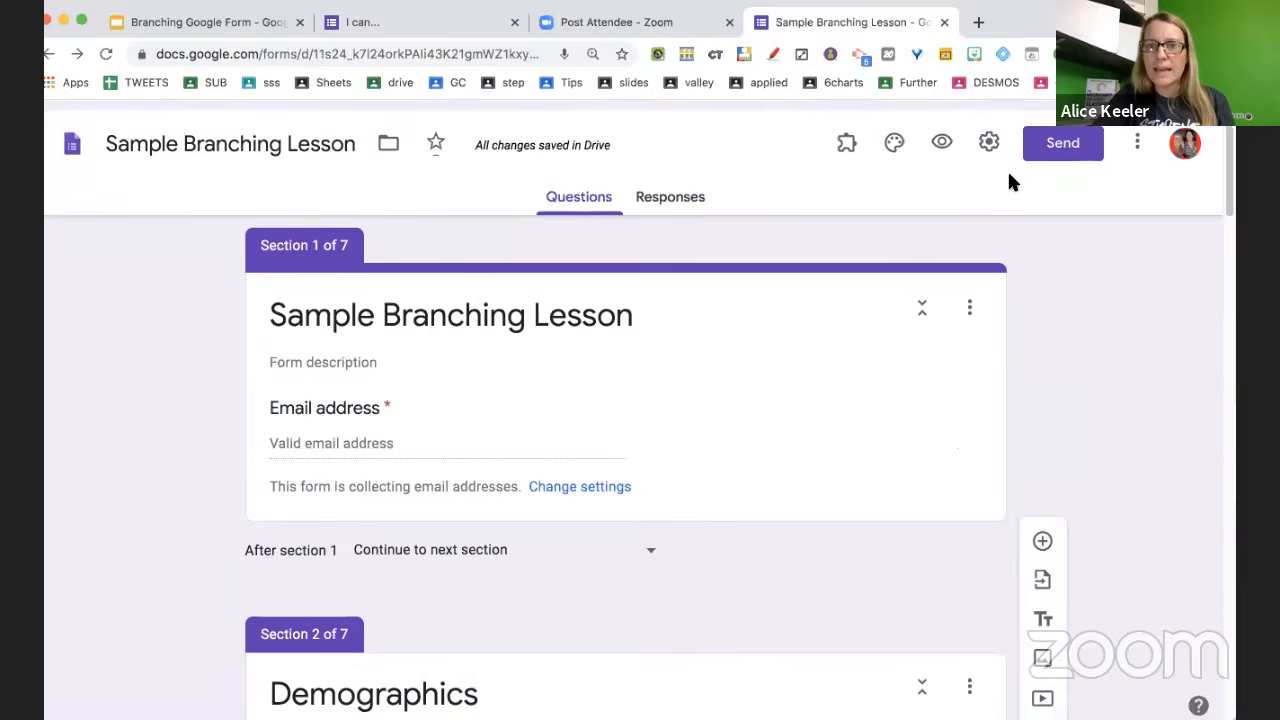
left_click(988, 133)
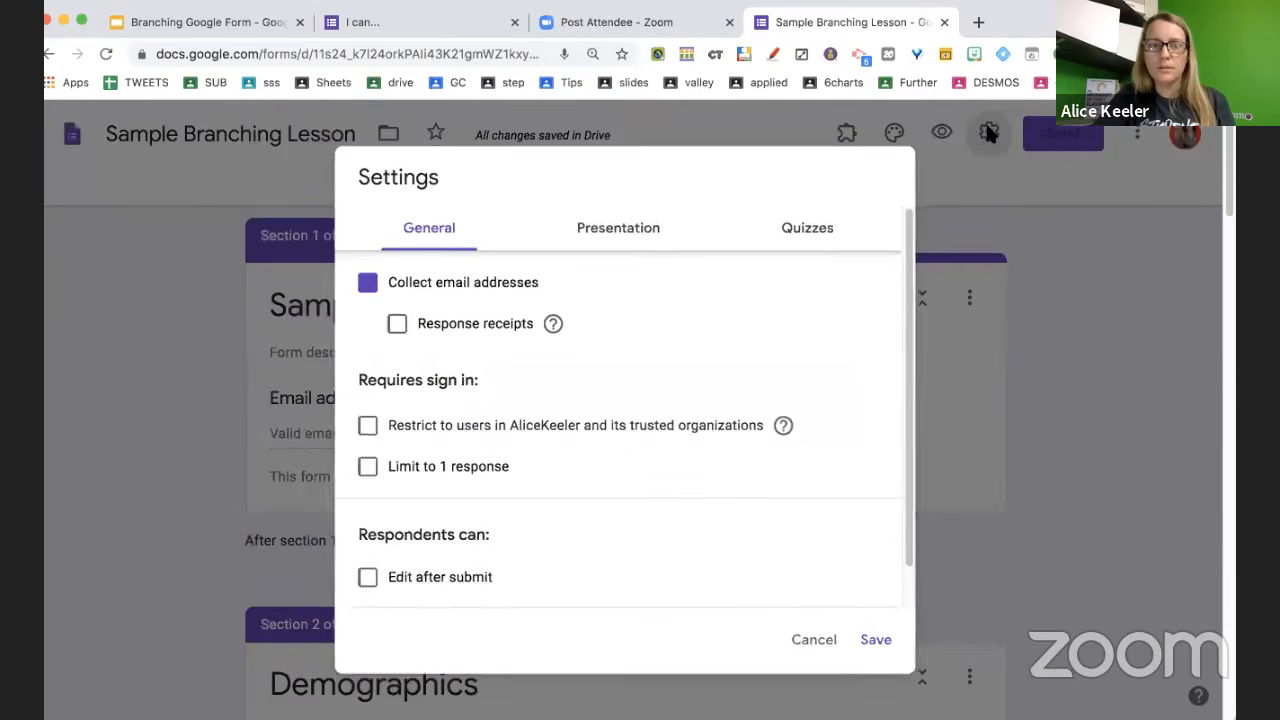
left_click(650, 238)
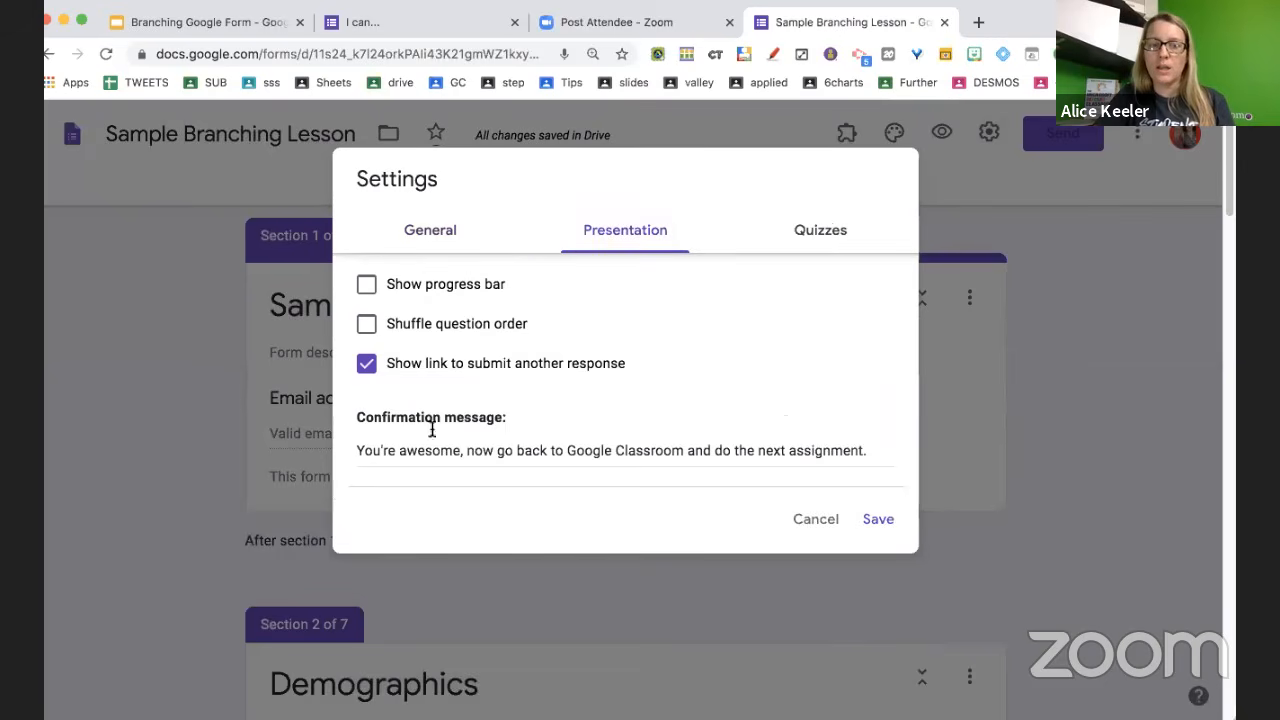
left_click_drag(507, 419, 341, 420)
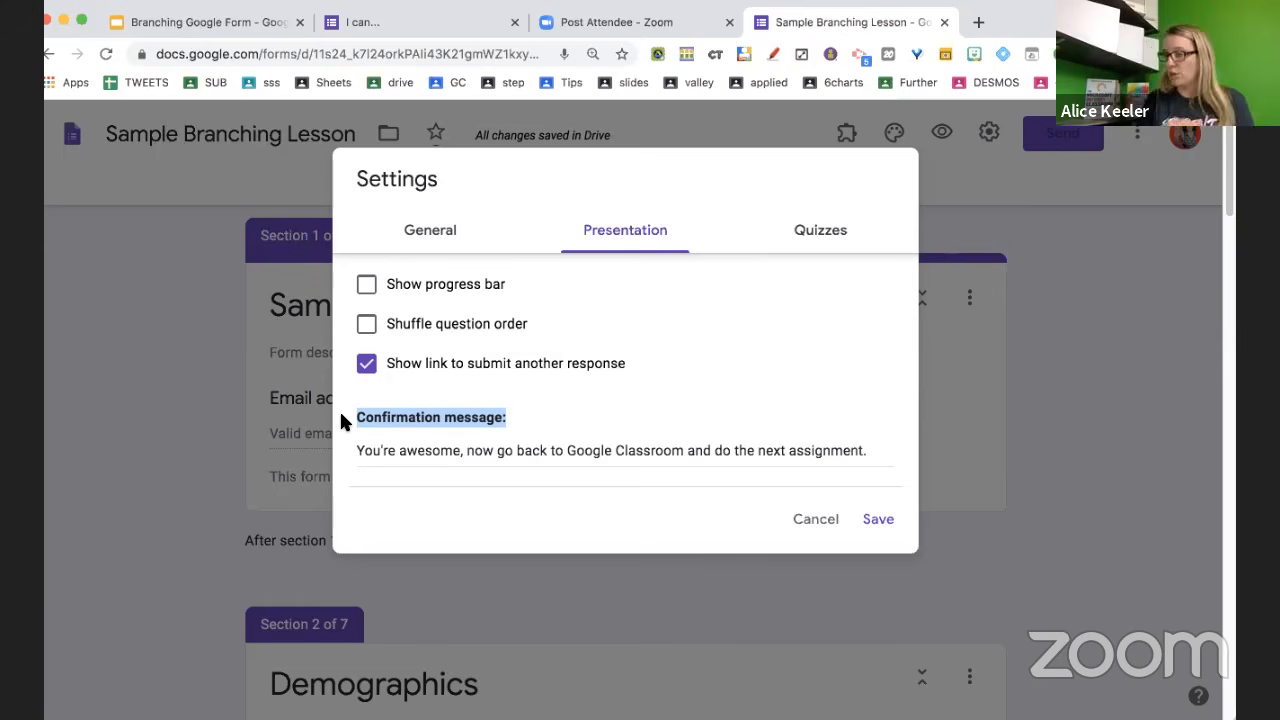
left_click(808, 521)
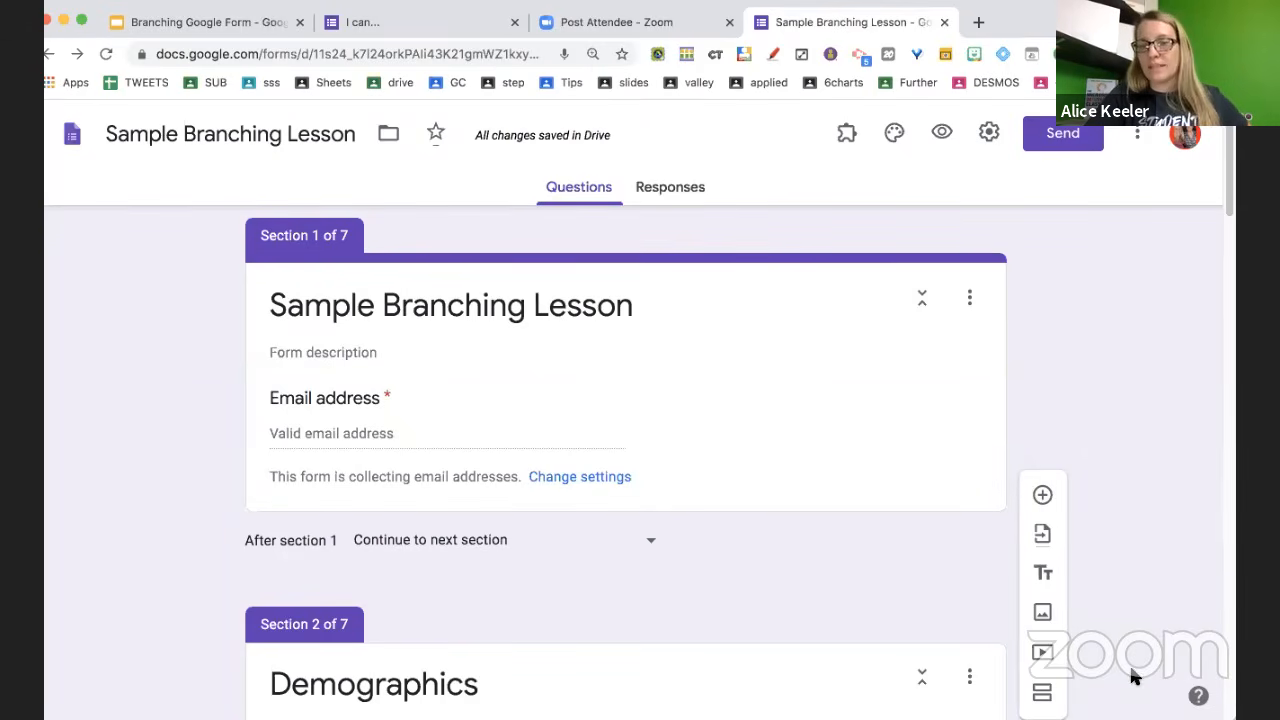
Switch on Required for the 'What is x times x?' question
scroll(797, 603, "down", 5)
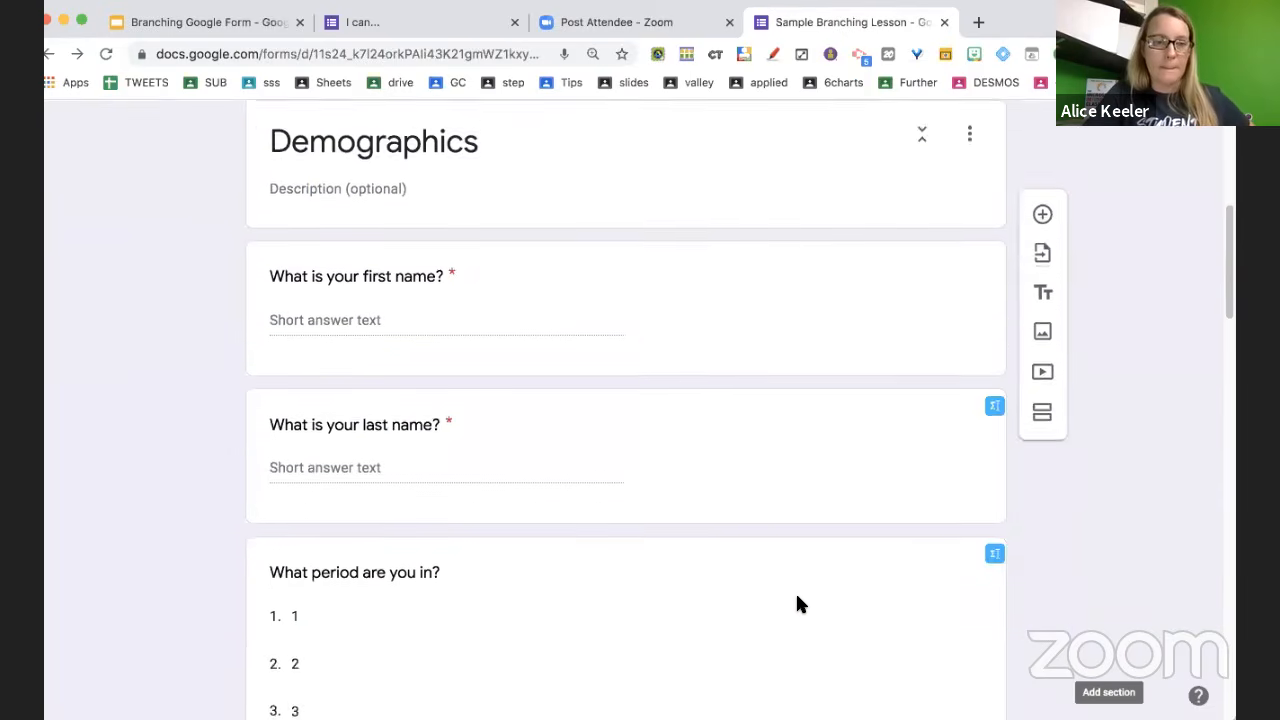
scroll(797, 603, "down", 12)
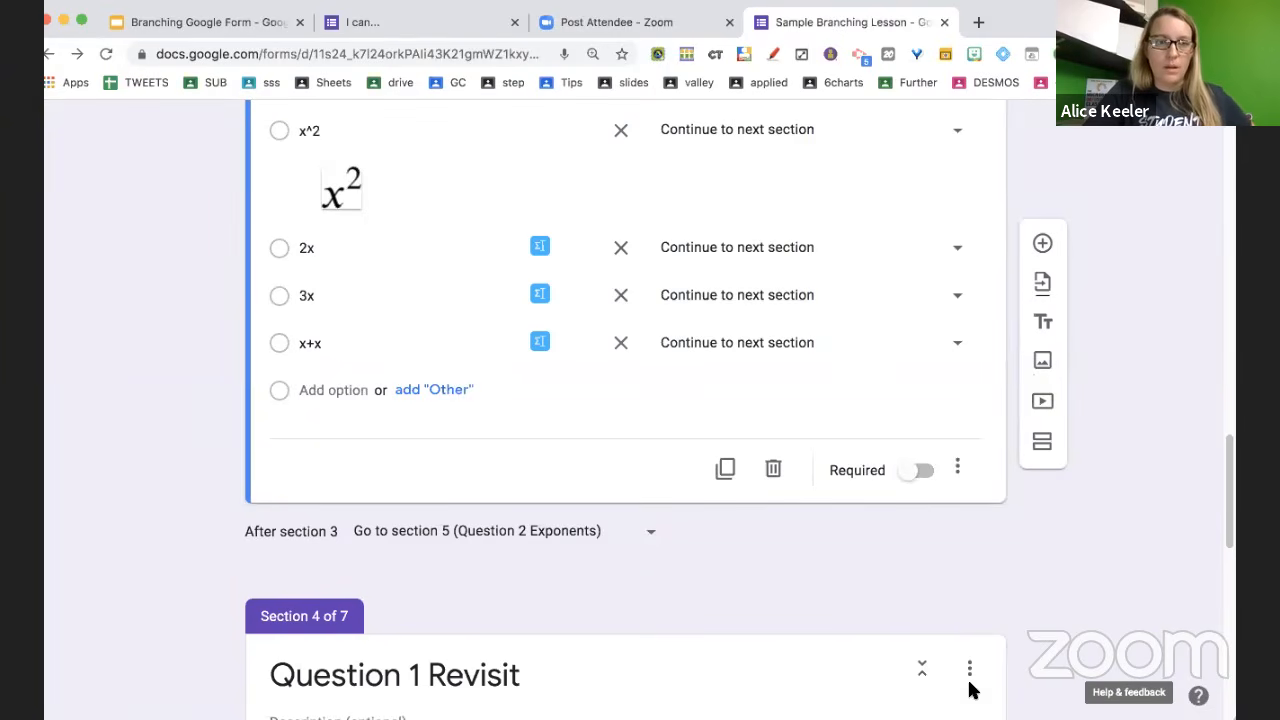
scroll(689, 520, "up", 1)
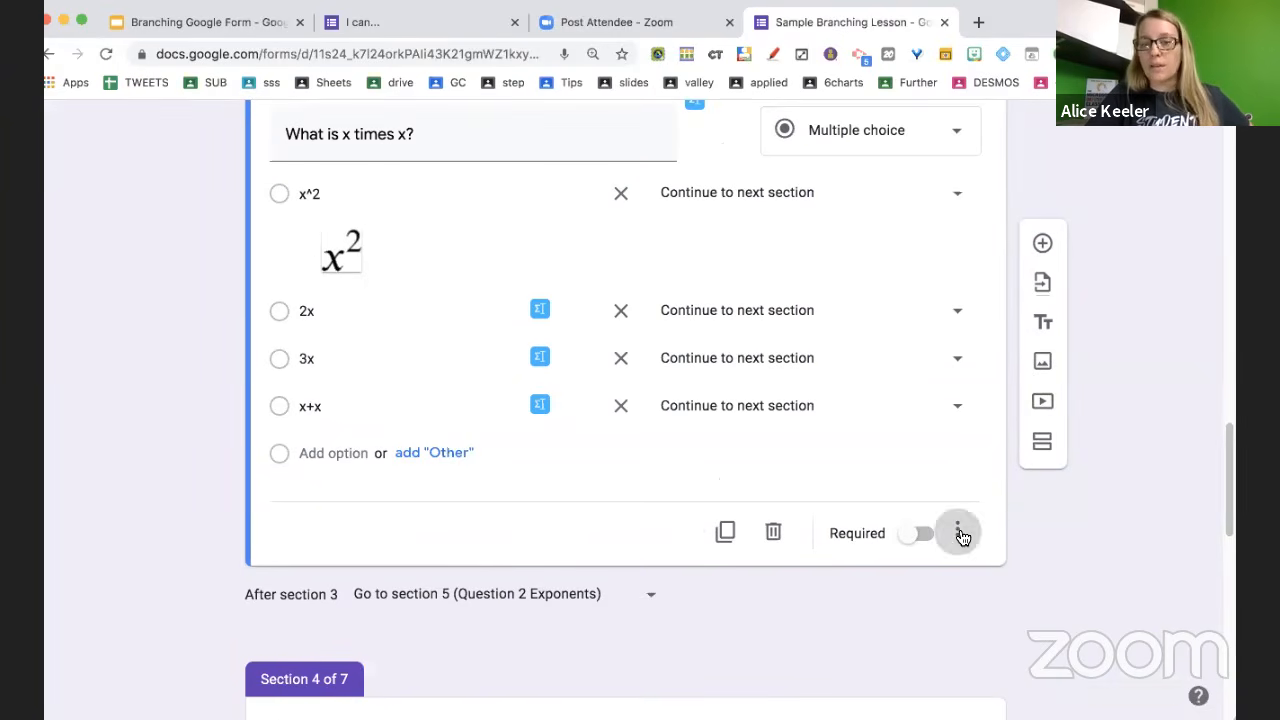
left_click(957, 531)
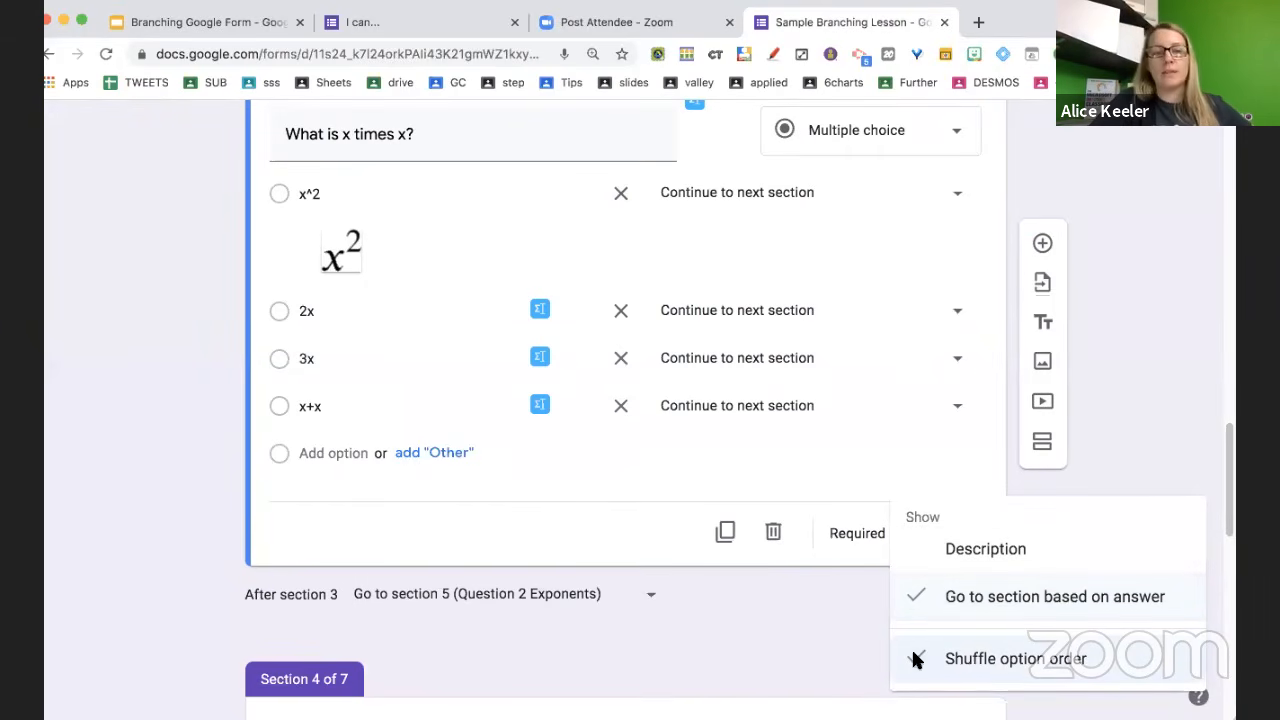
left_click(709, 599)
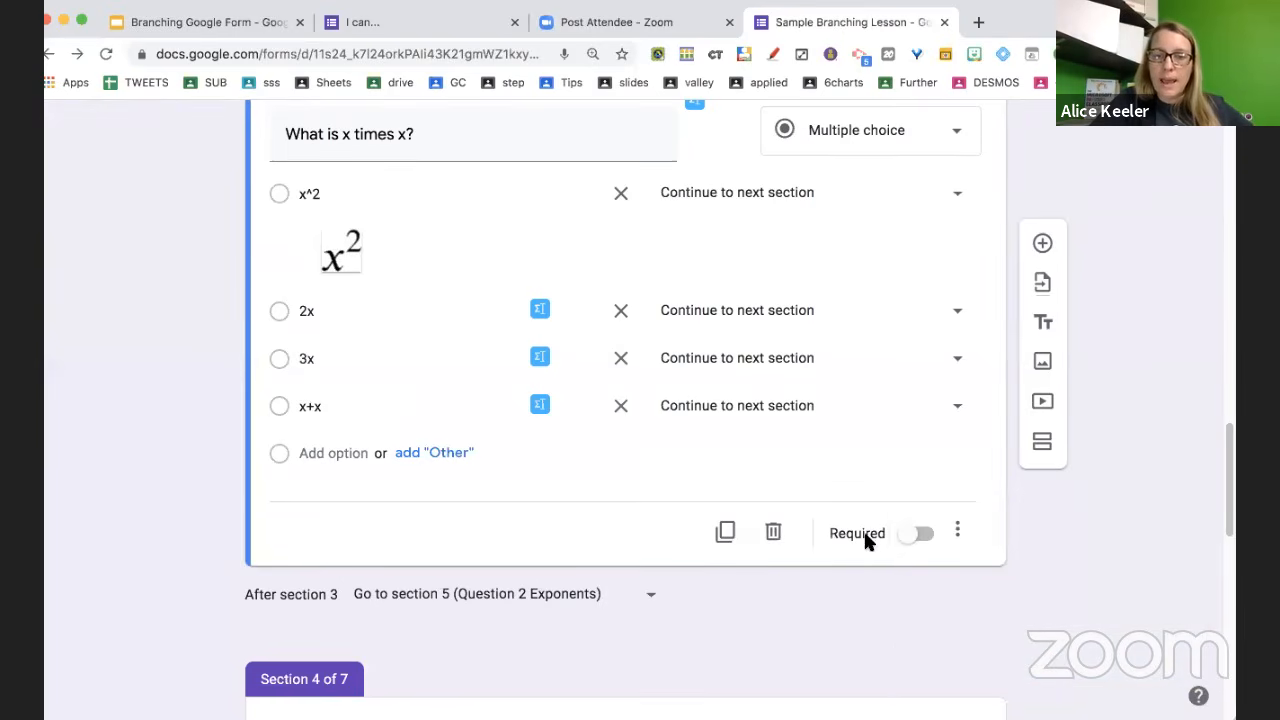
left_click(921, 536)
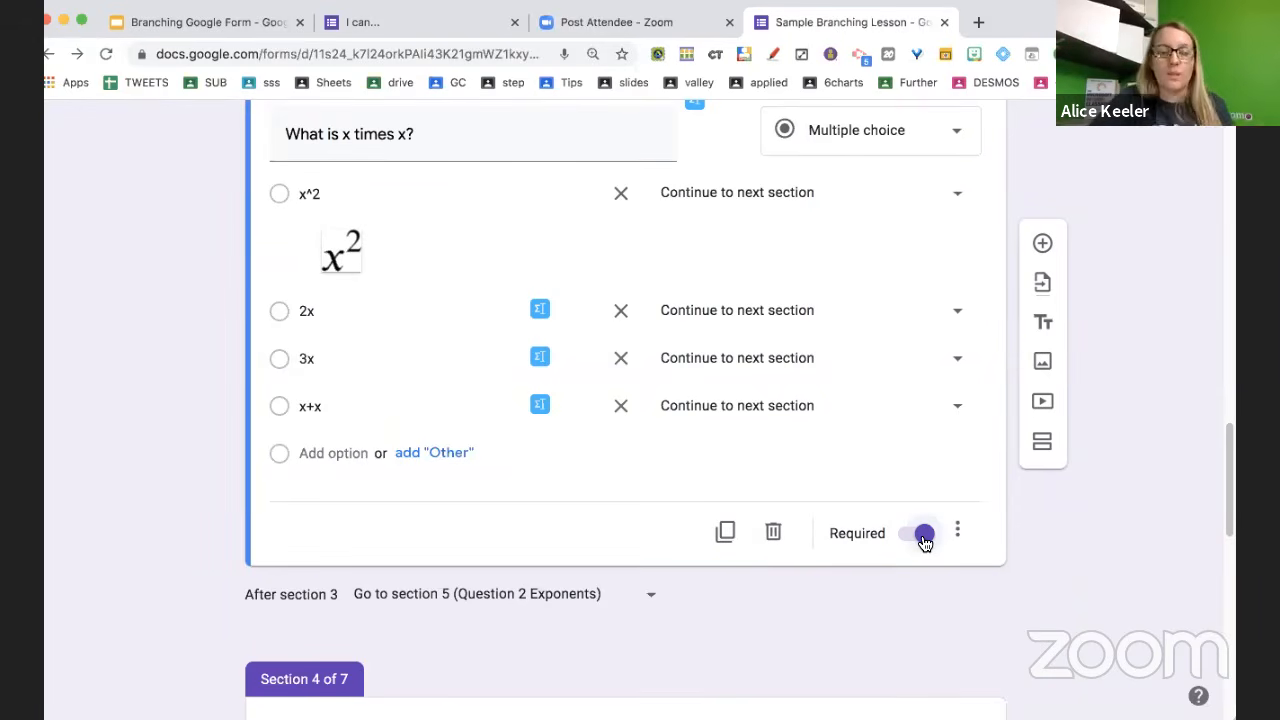
scroll(924, 541, "down", 5)
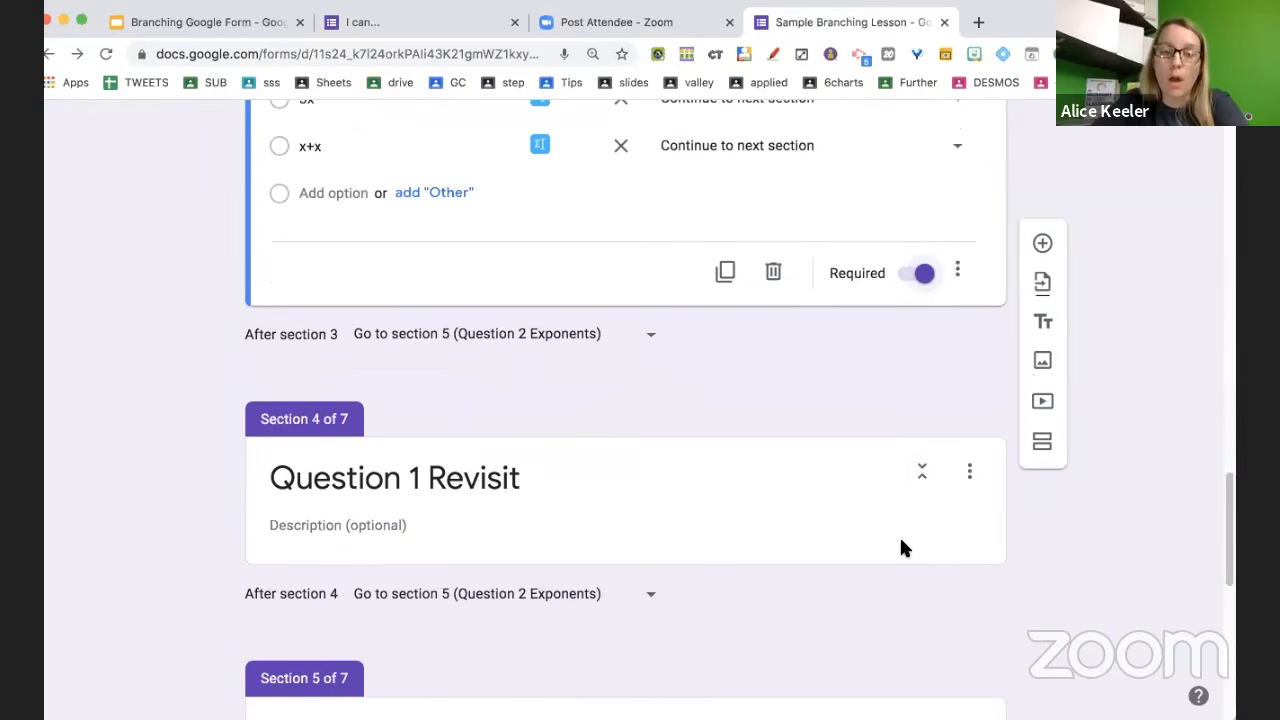
Insert a new multiple-choice question with Option 1 into Section 4, Question 1 Revisit
left_click(797, 524)
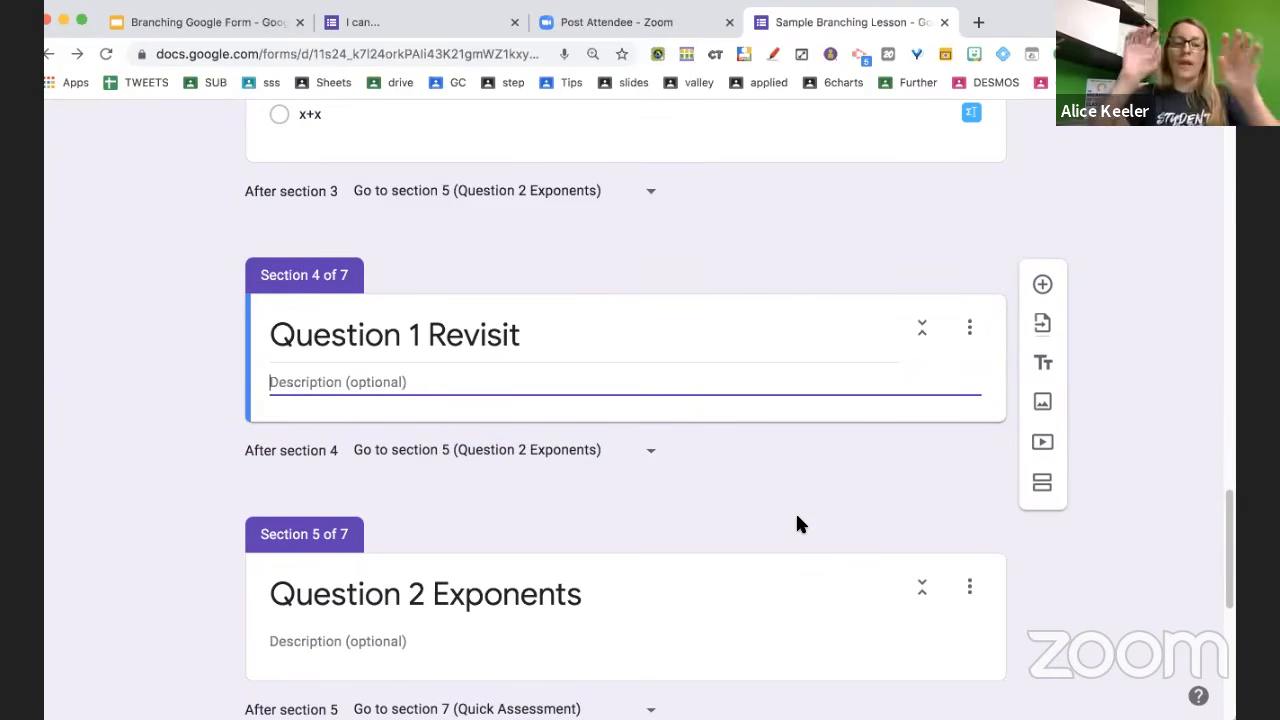
key("super+shift+Return")
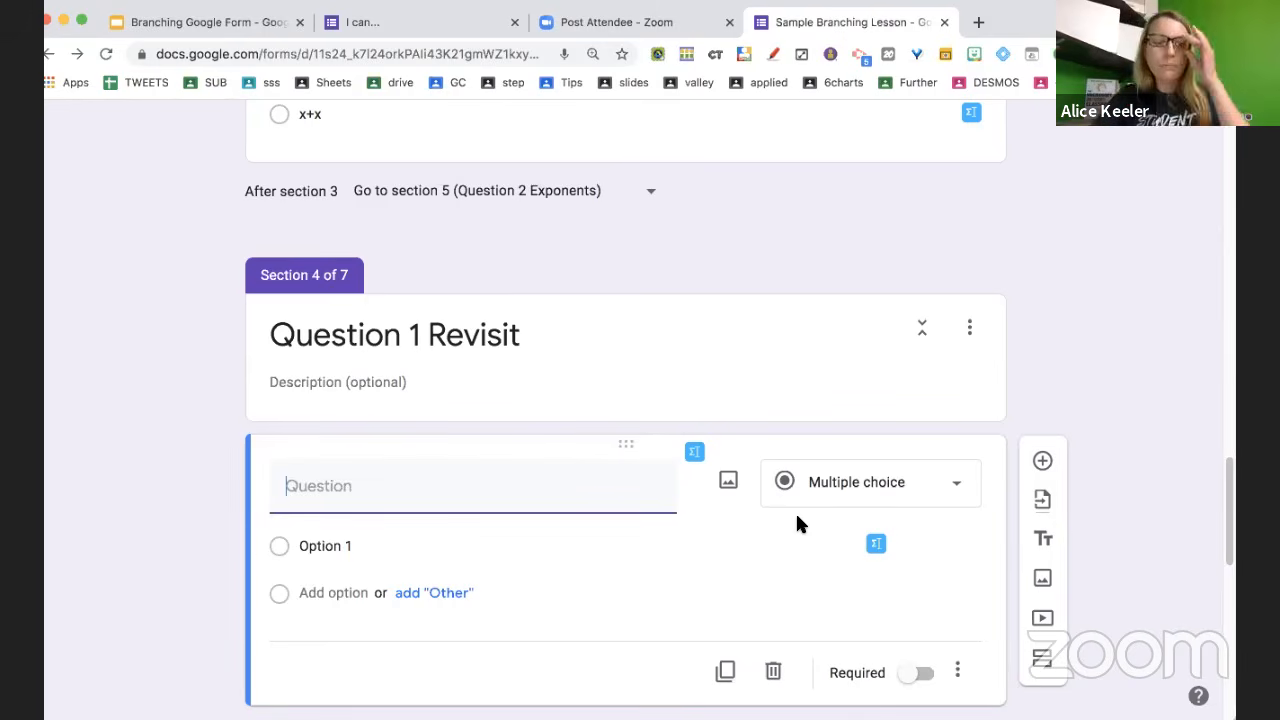
scroll(731, 551, "down", 2)
scroll(730, 550, "down", 2)
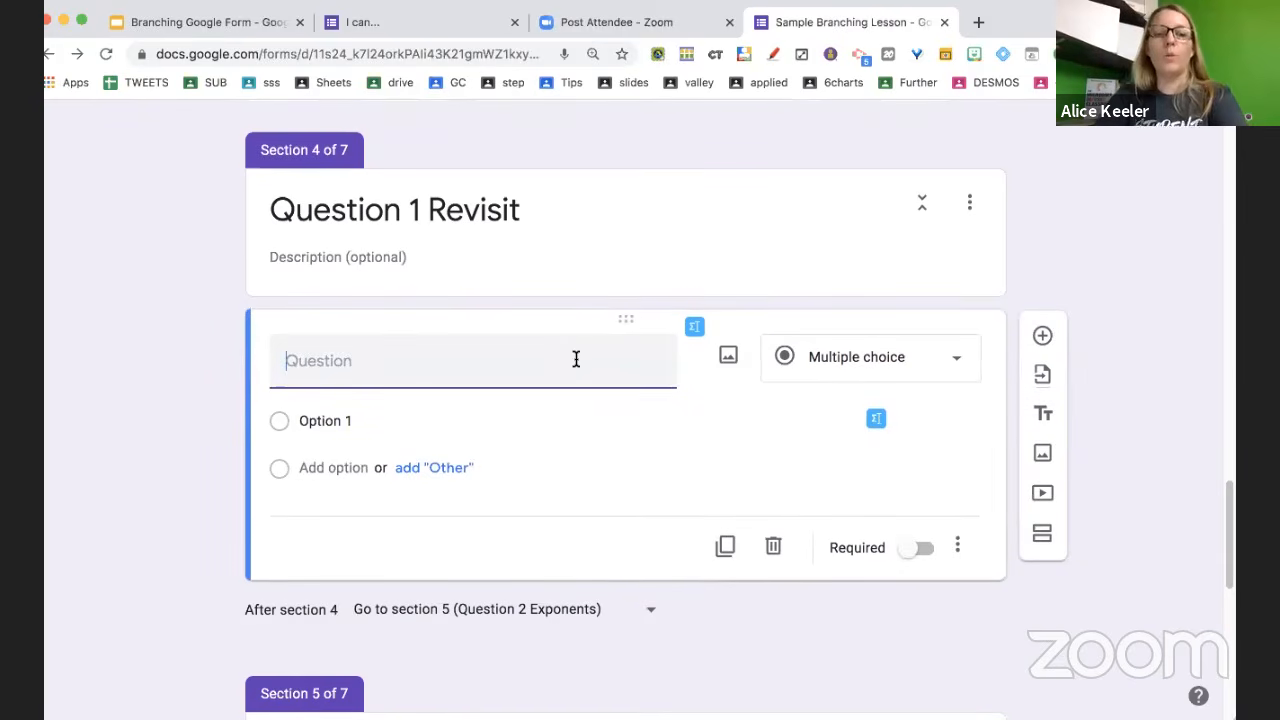
left_click(589, 270)
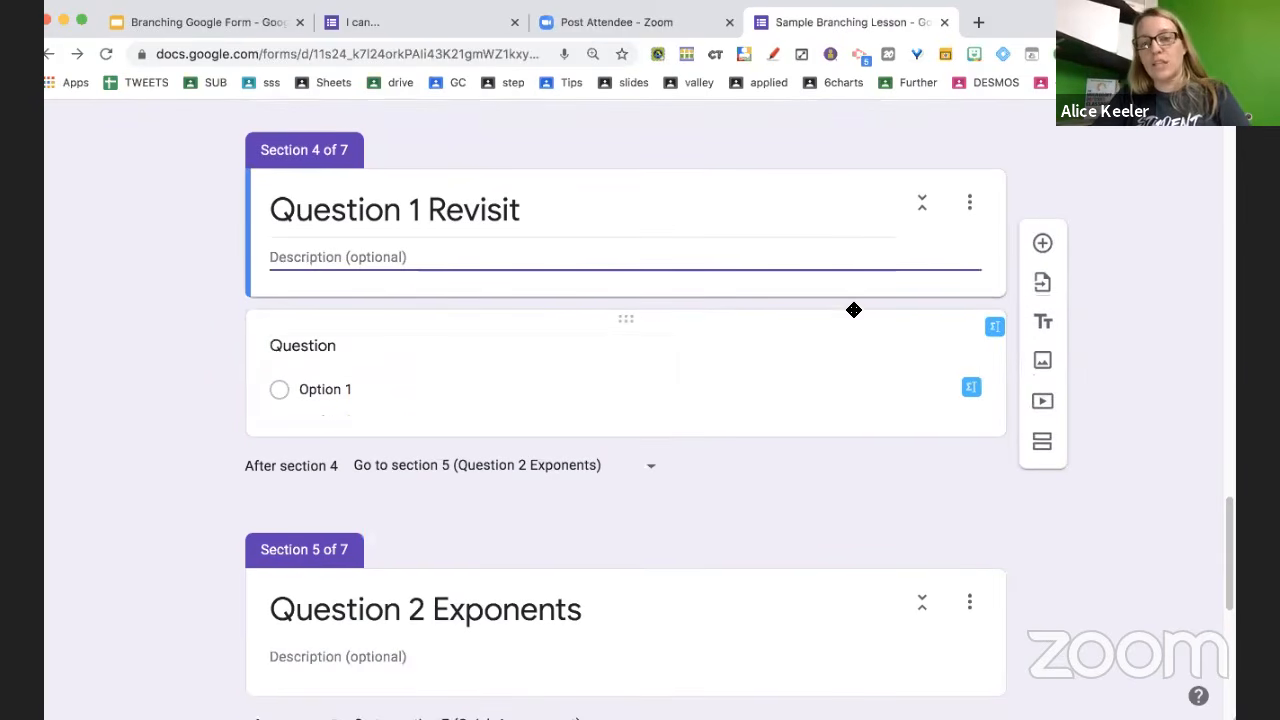
Search YouTube for 'exponents' and choose the 'What are Exponents?' video
left_click(1047, 406)
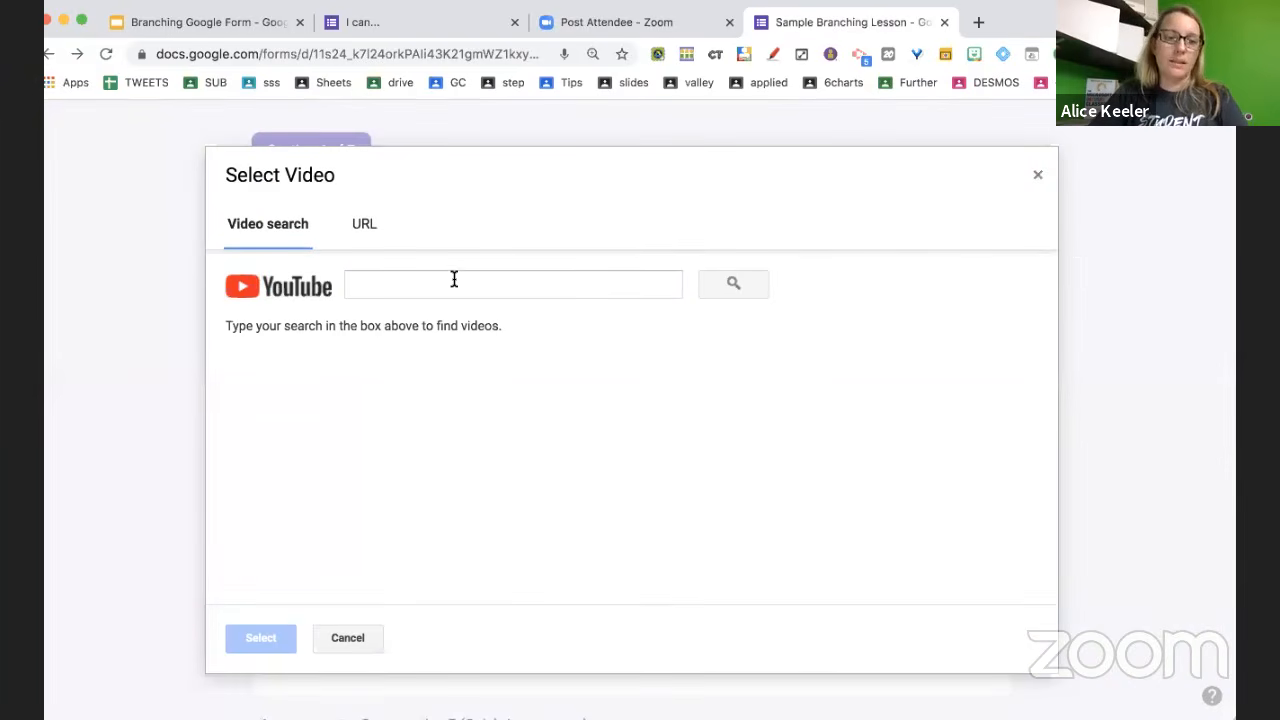
left_click(448, 292)
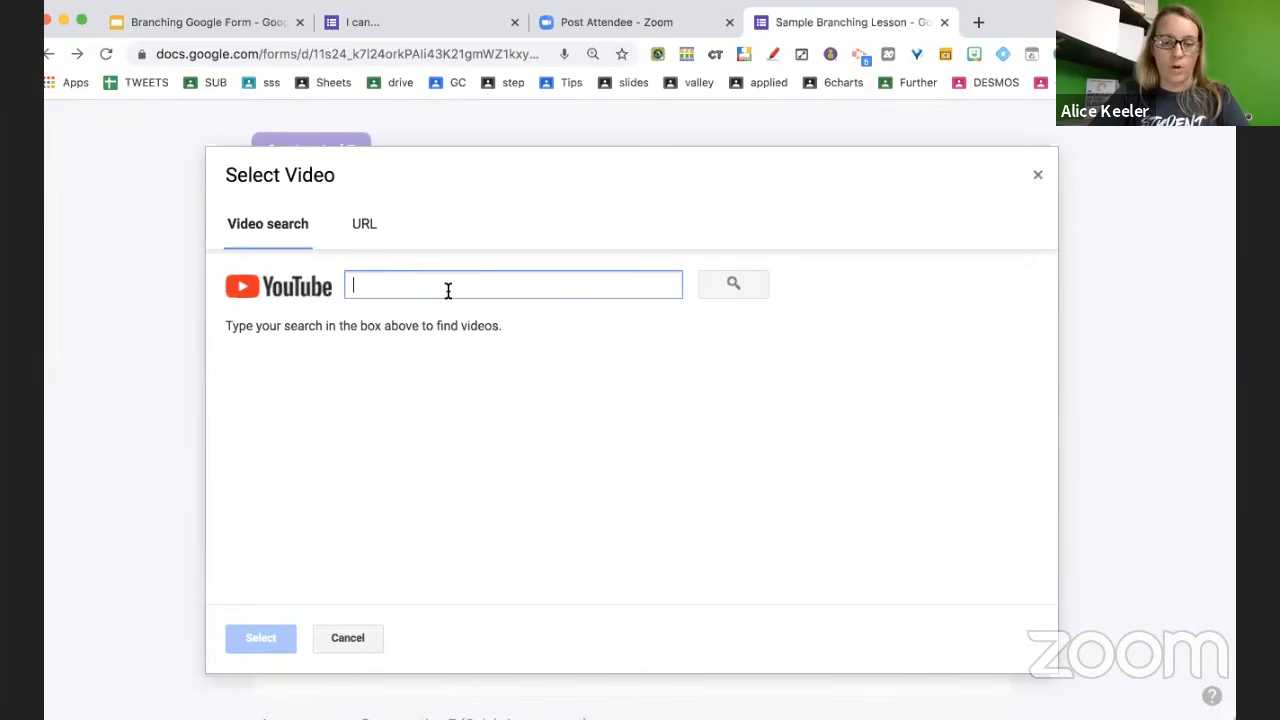
type("exponents")
key("Return")
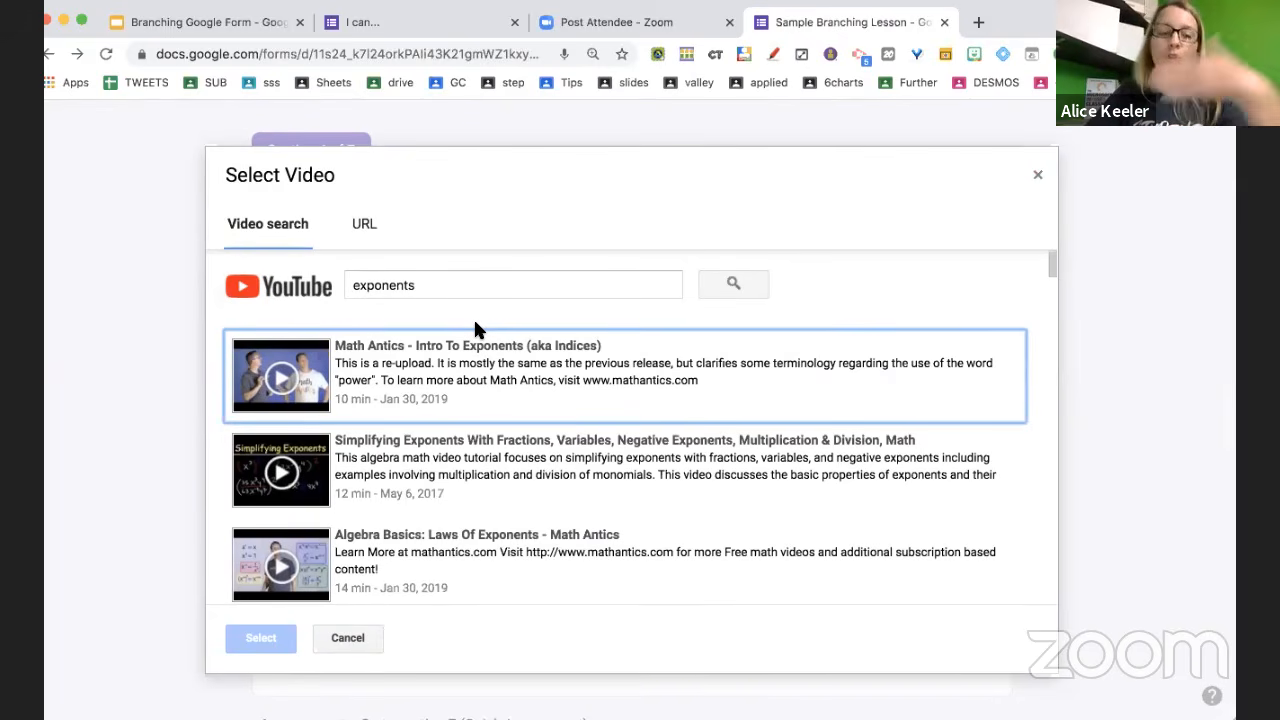
scroll(465, 490, "down", 2)
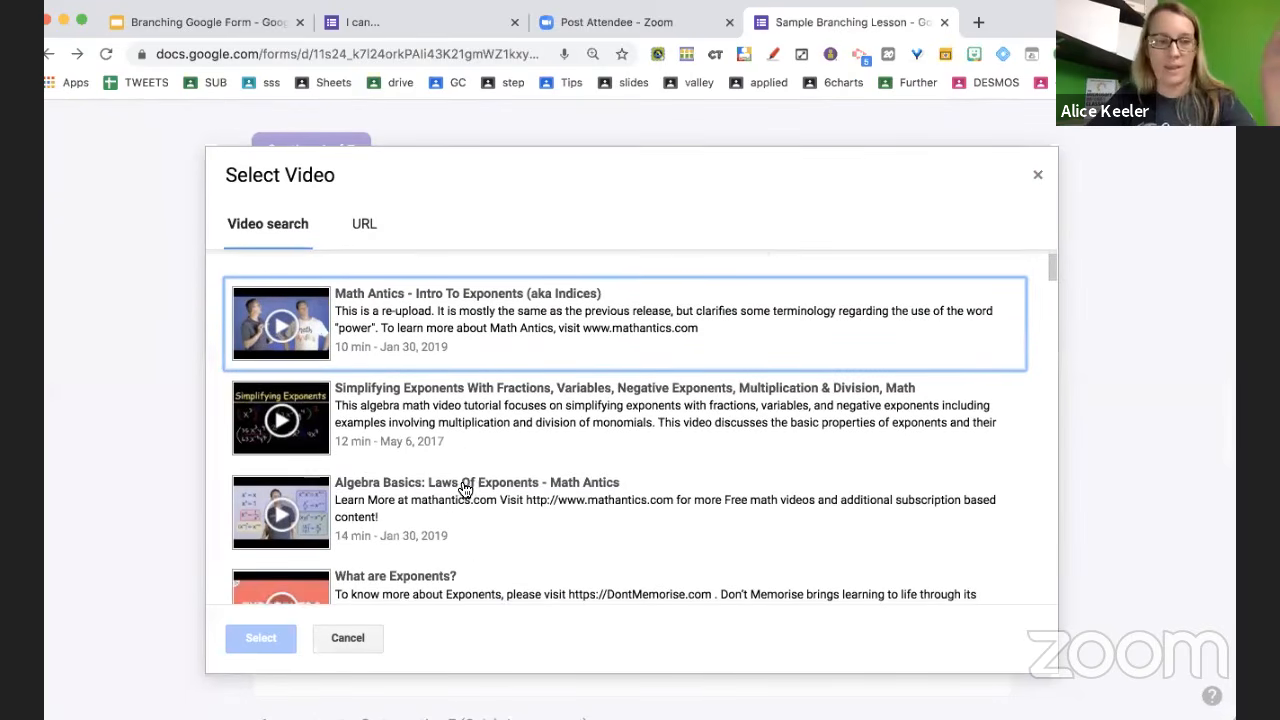
left_click(451, 514)
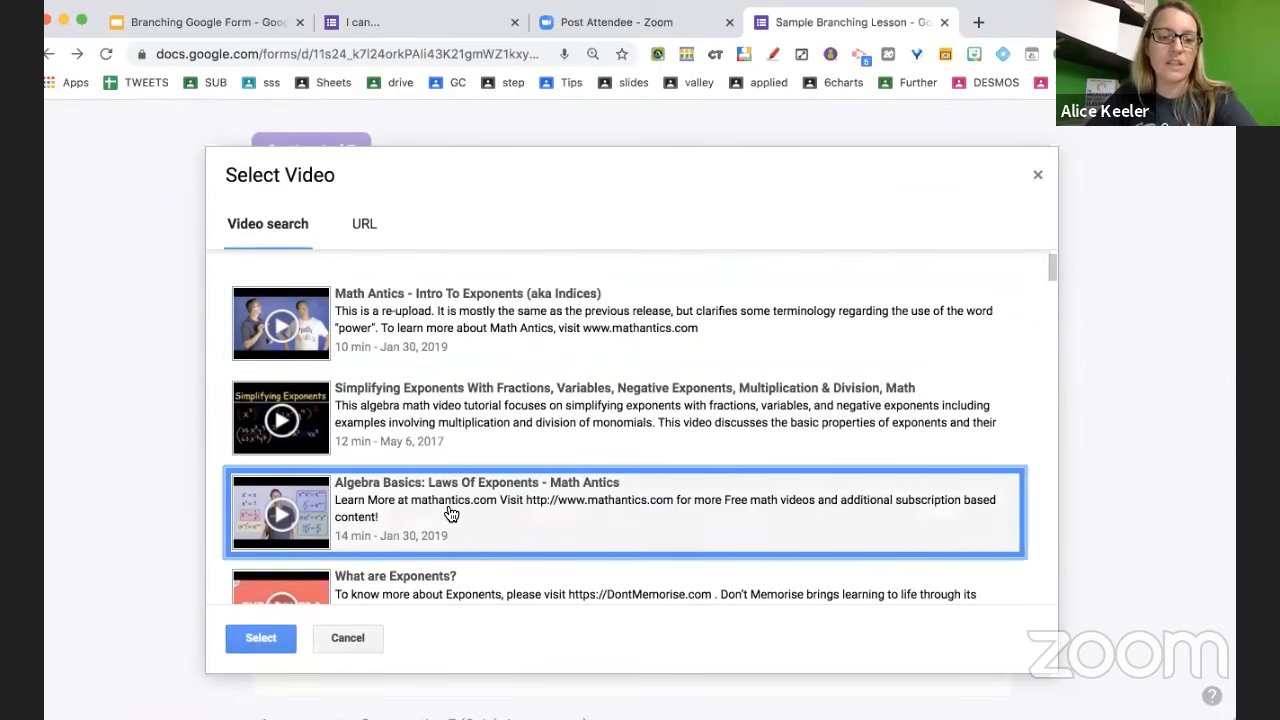
scroll(451, 514, "down", 1)
scroll(451, 514, "down", 2)
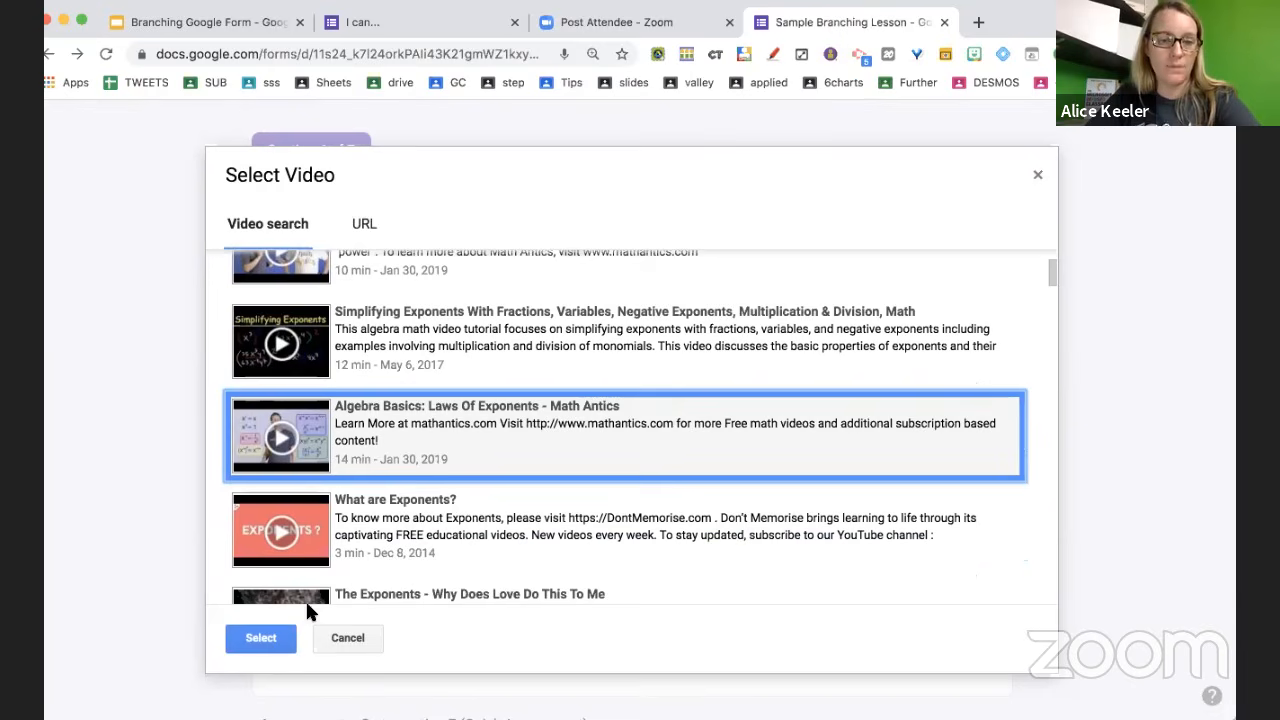
left_click(420, 532)
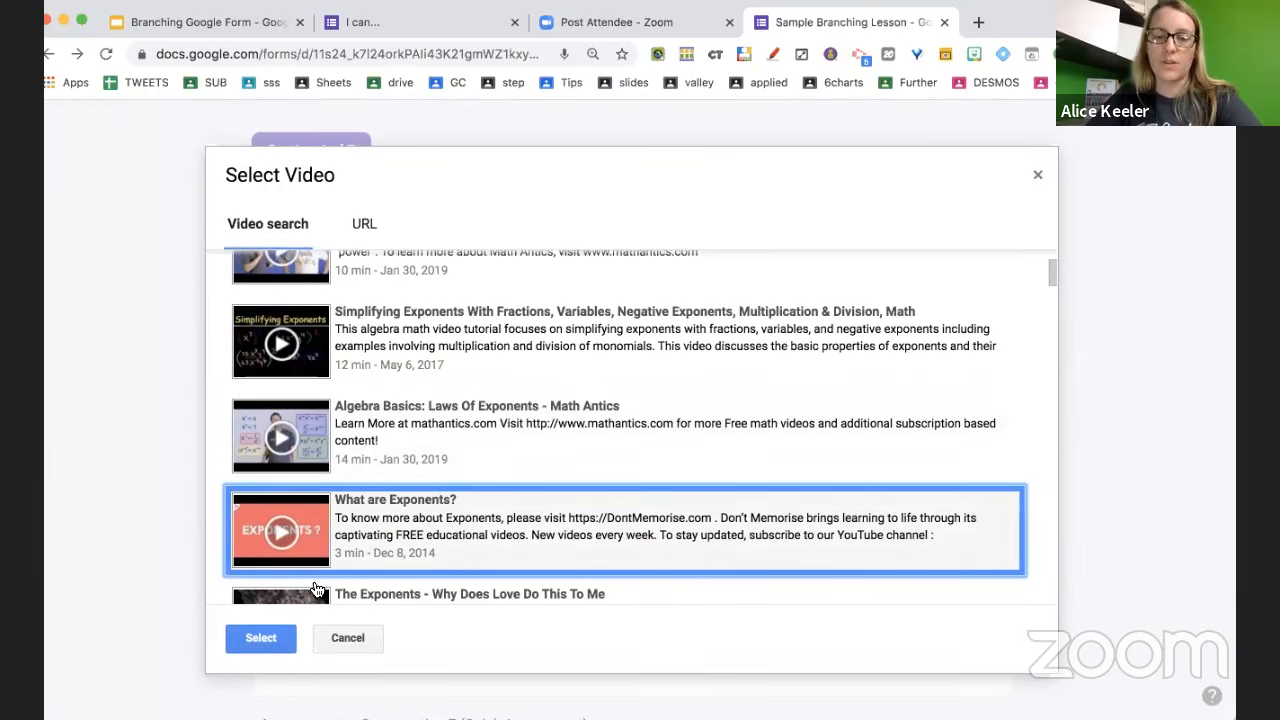
Insert the 'What are Exponents?' video and title it 'Watch this'
left_click(262, 640)
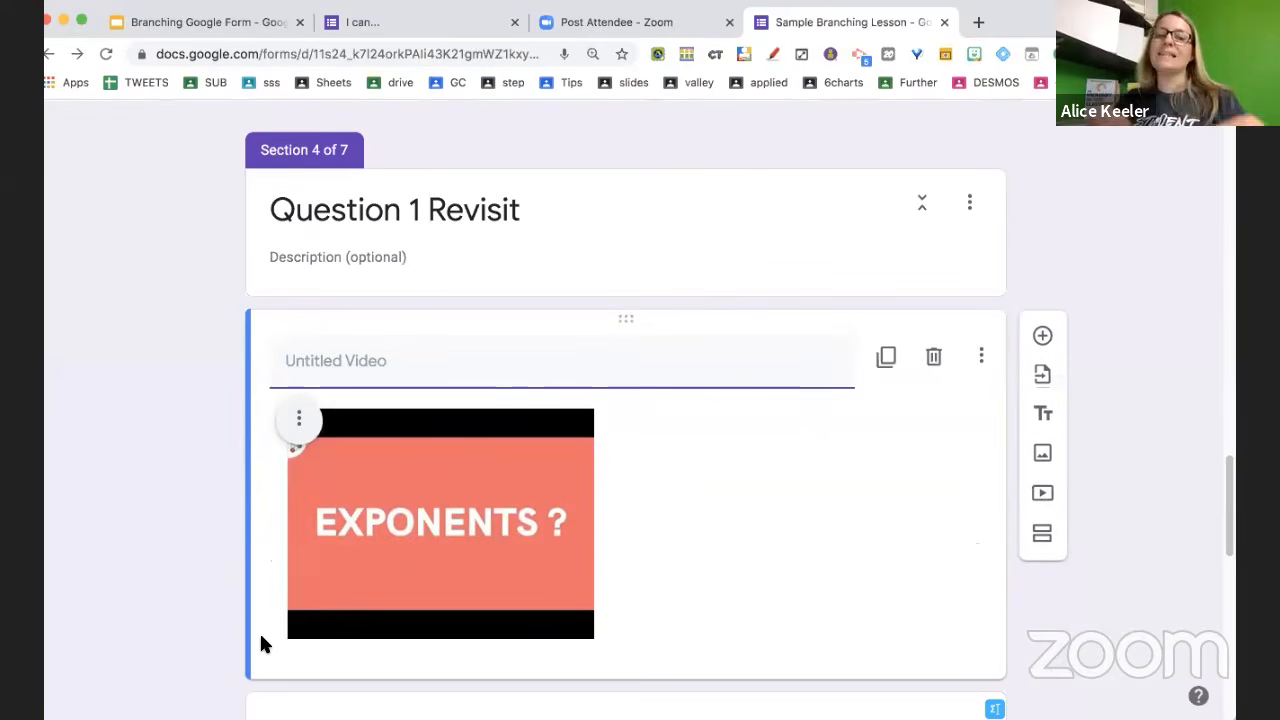
type("WAt")
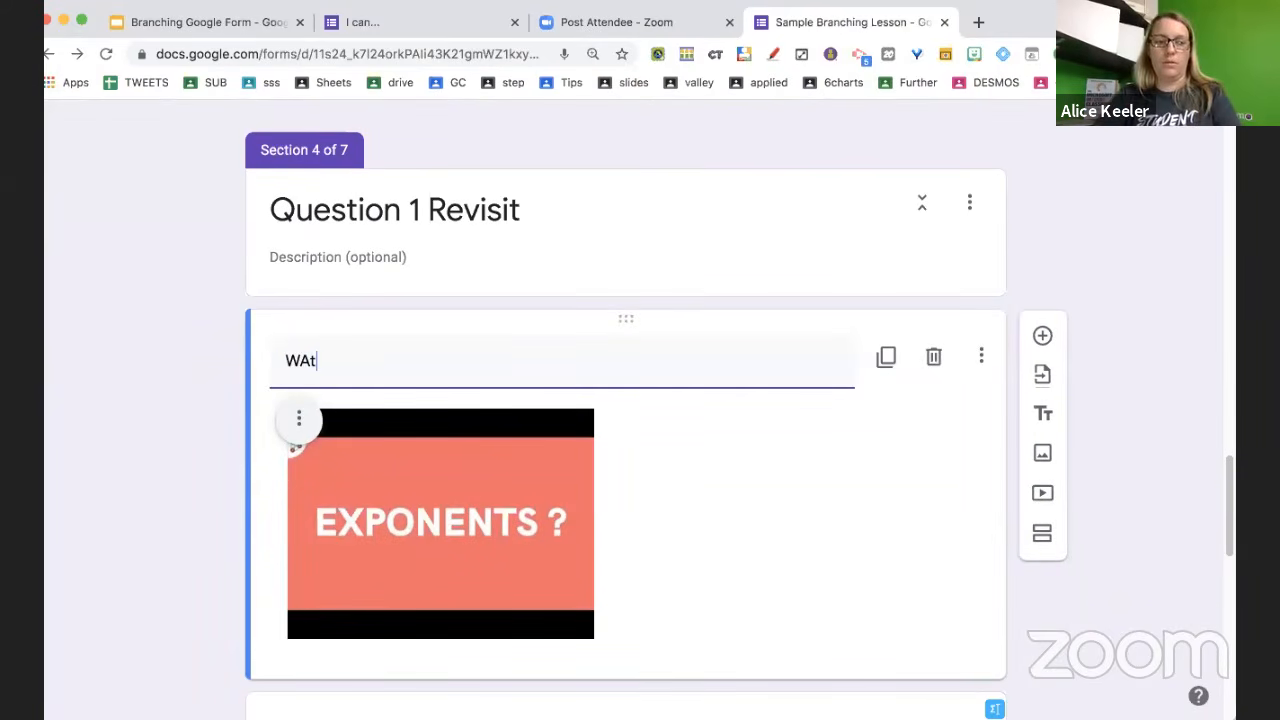
key("BackSpace")
key("BackSpace")
type("atch this")
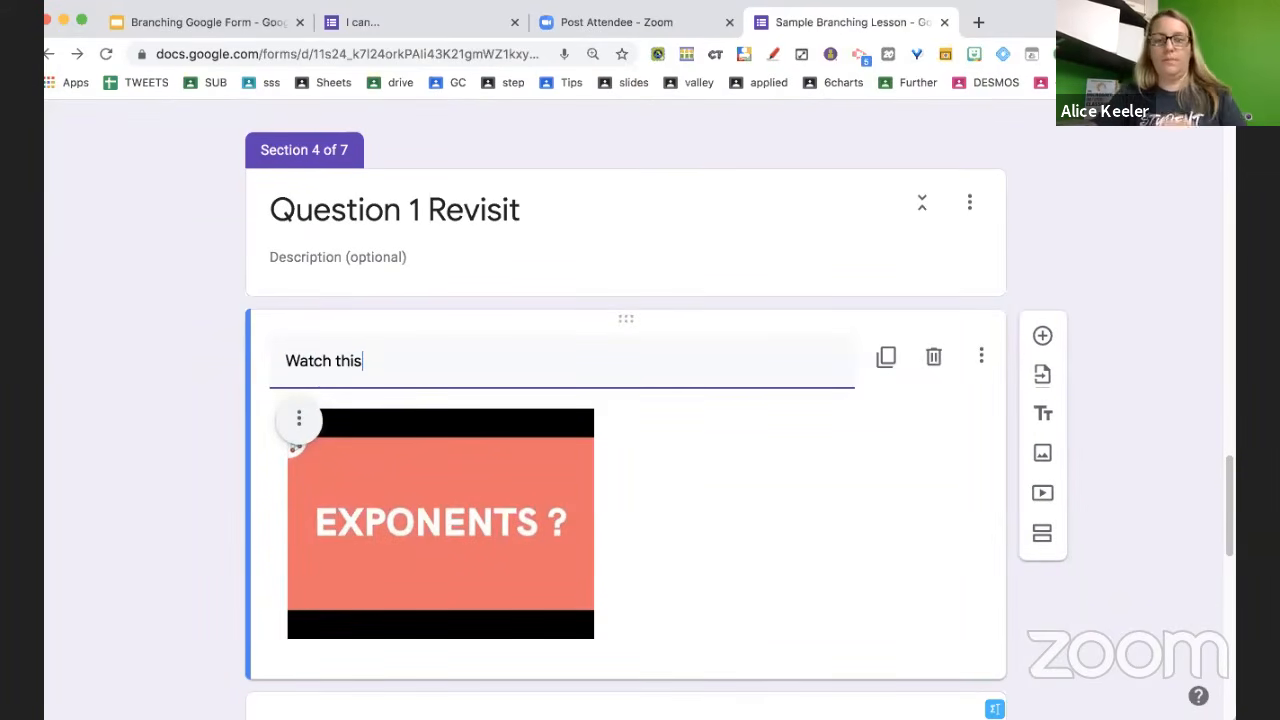
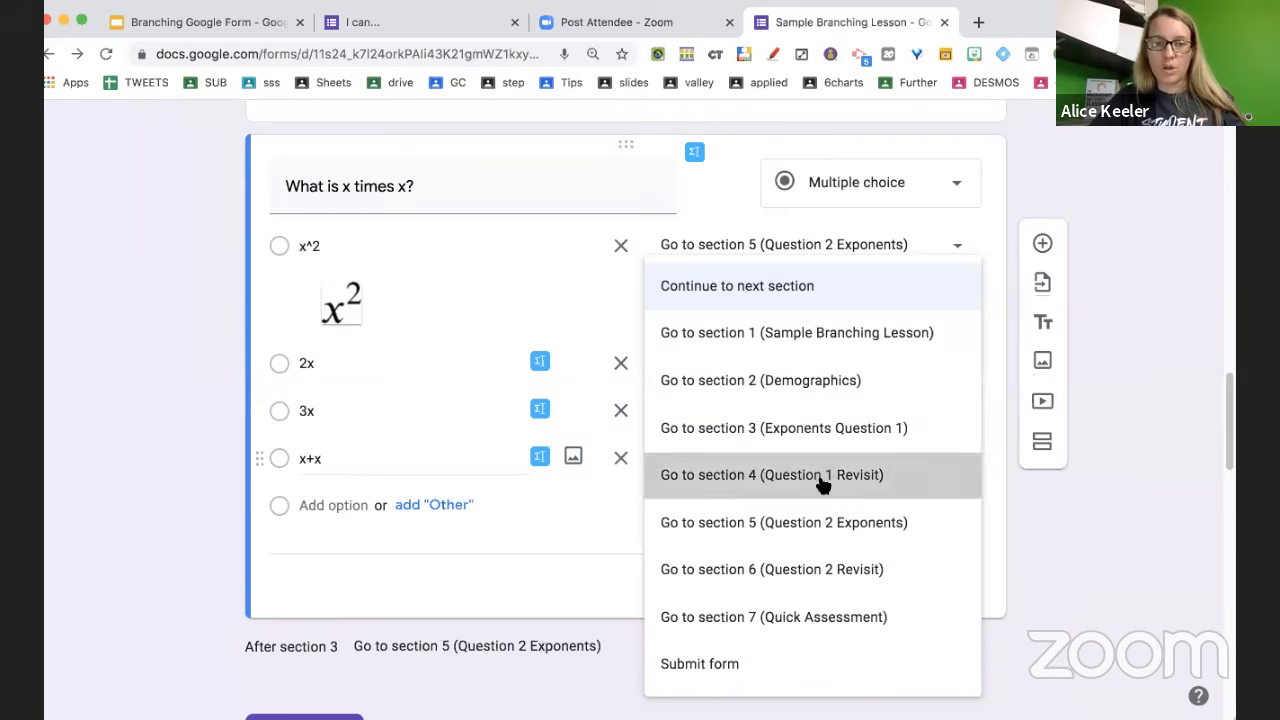
Route this wrong answer to 'Go to section 4 (Question 1 Revisit)'
left_click(828, 478)
scroll(757, 537, "down", 5)
scroll(757, 537, "down", 4)
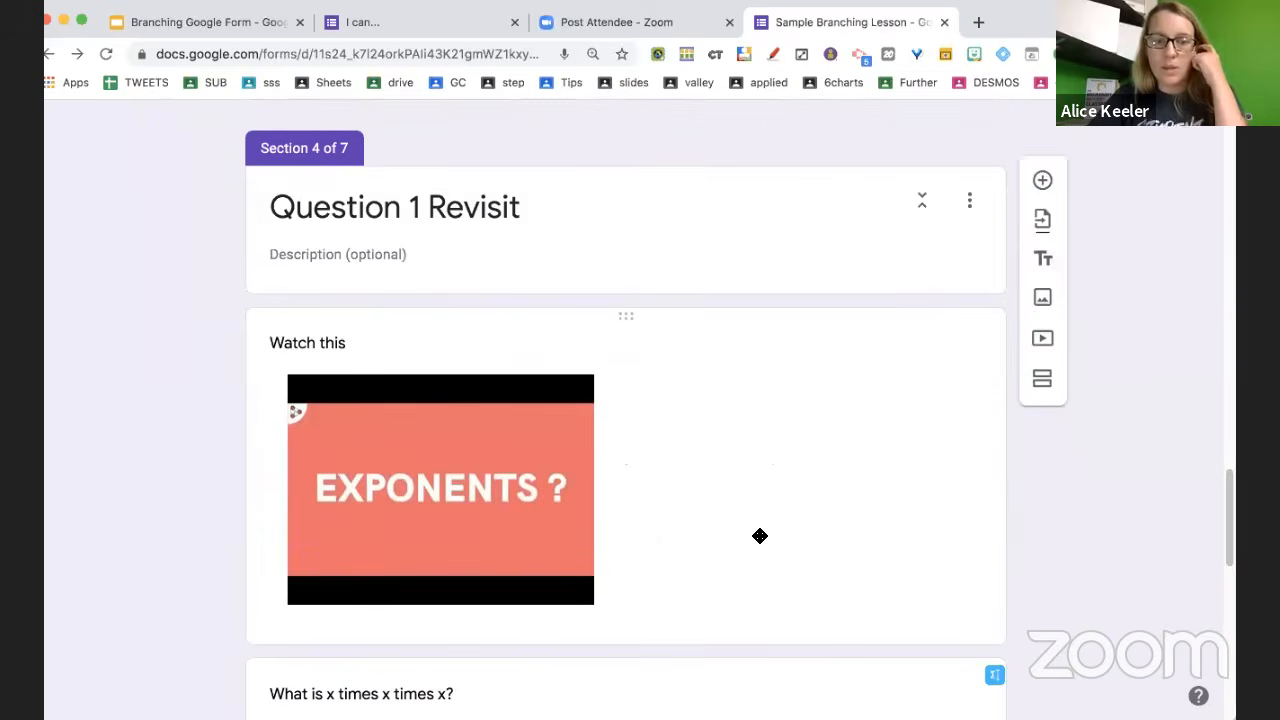
Turn off 'Go to section based on answer' for the 'What is x times x times x?' question
left_click(757, 537)
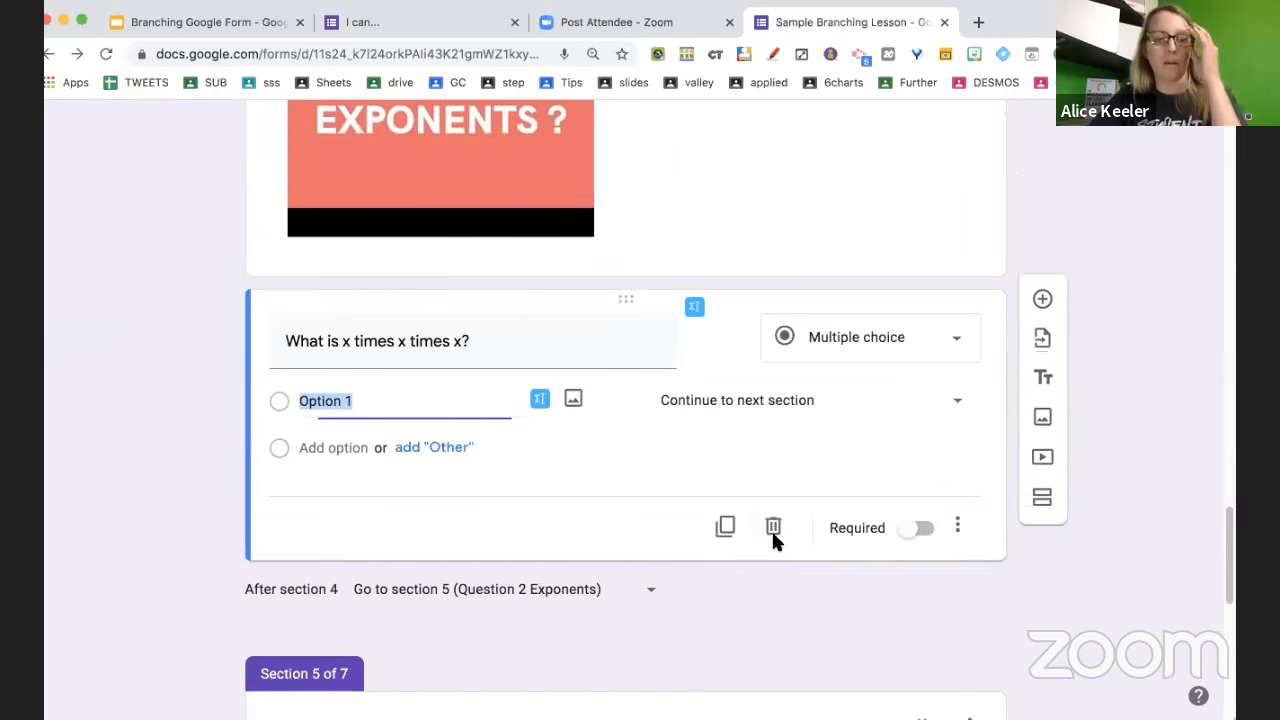
left_click(957, 527)
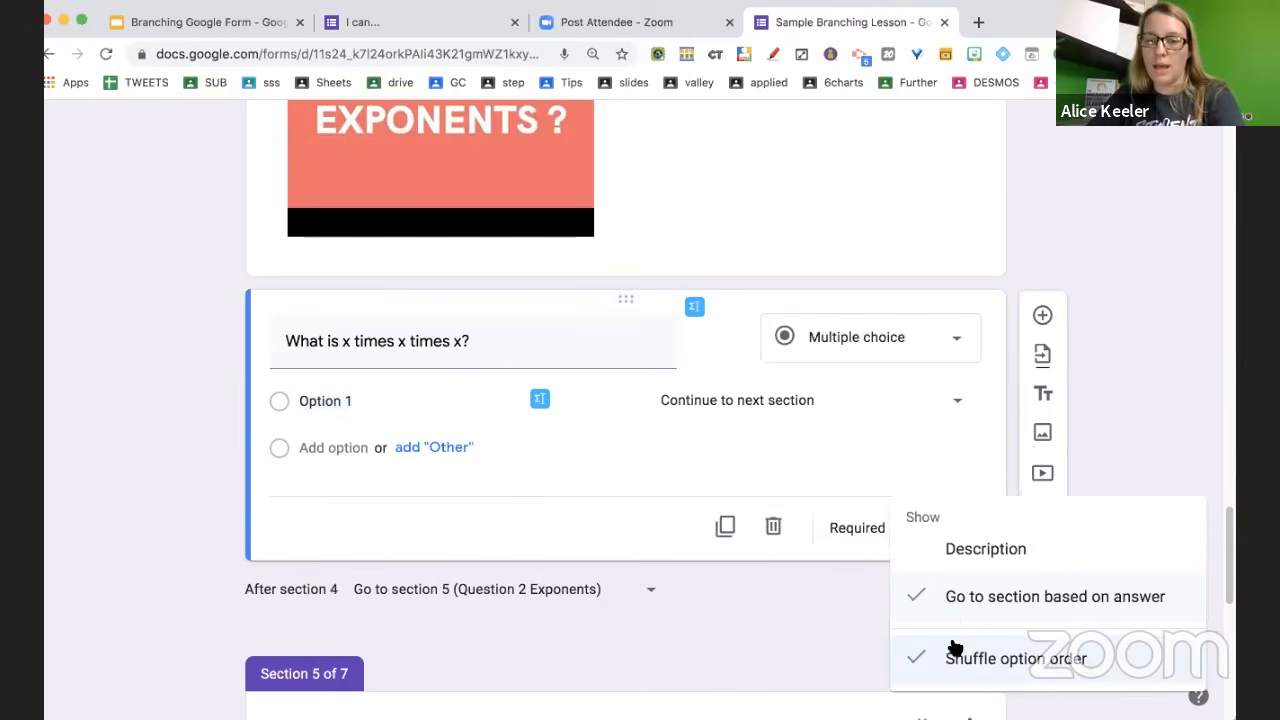
left_click(950, 600)
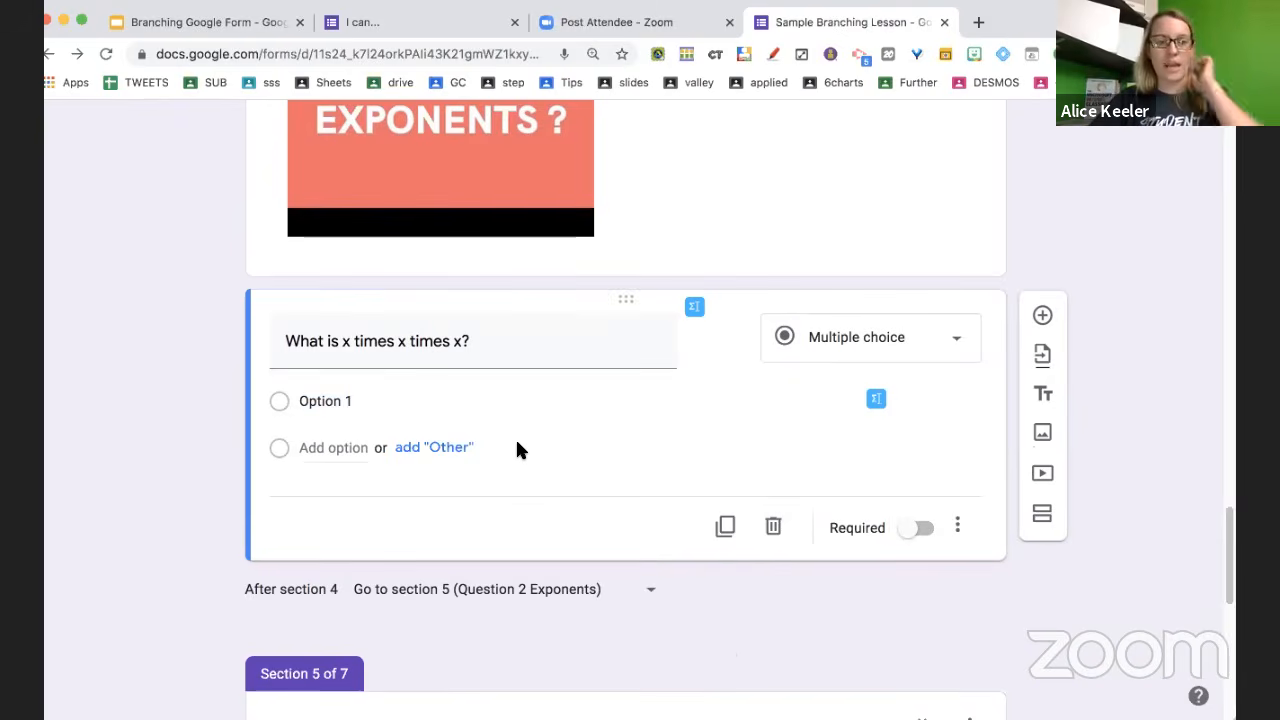
Enter x^3 as the first choice and insert an x³ EquatIO image beneath it
left_click(454, 404)
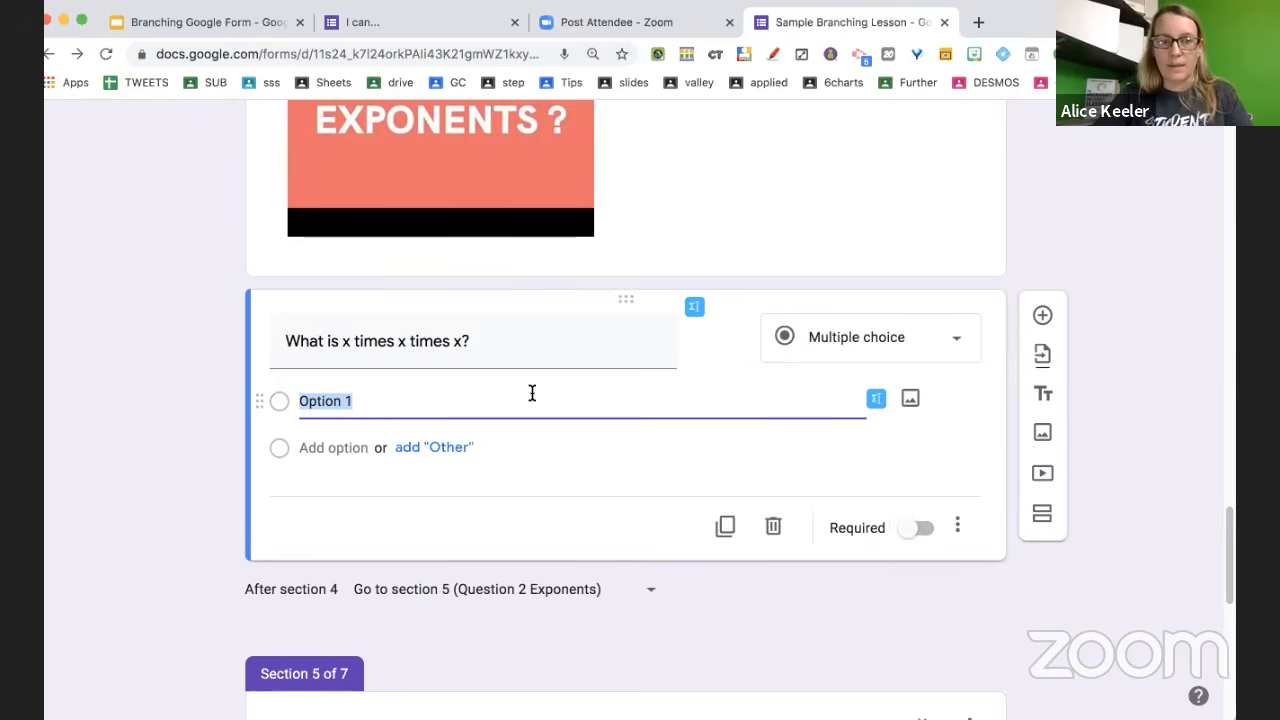
type("x^")
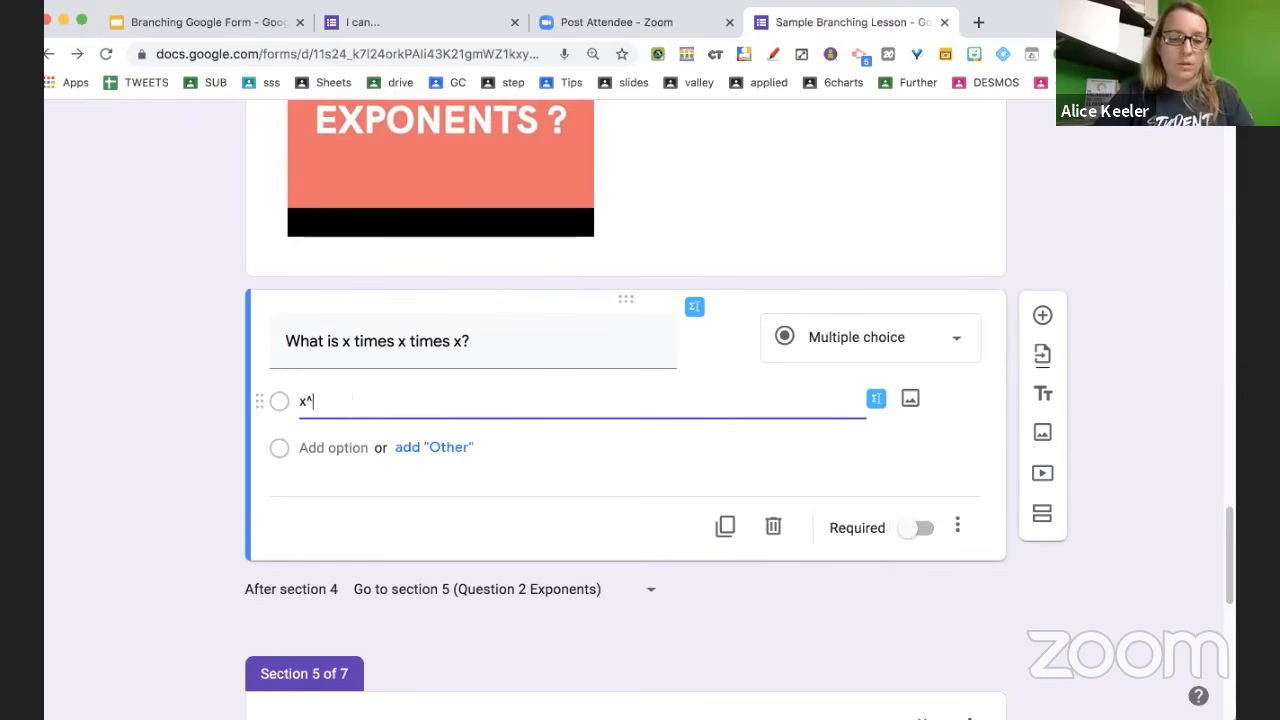
type("3")
left_click(875, 399)
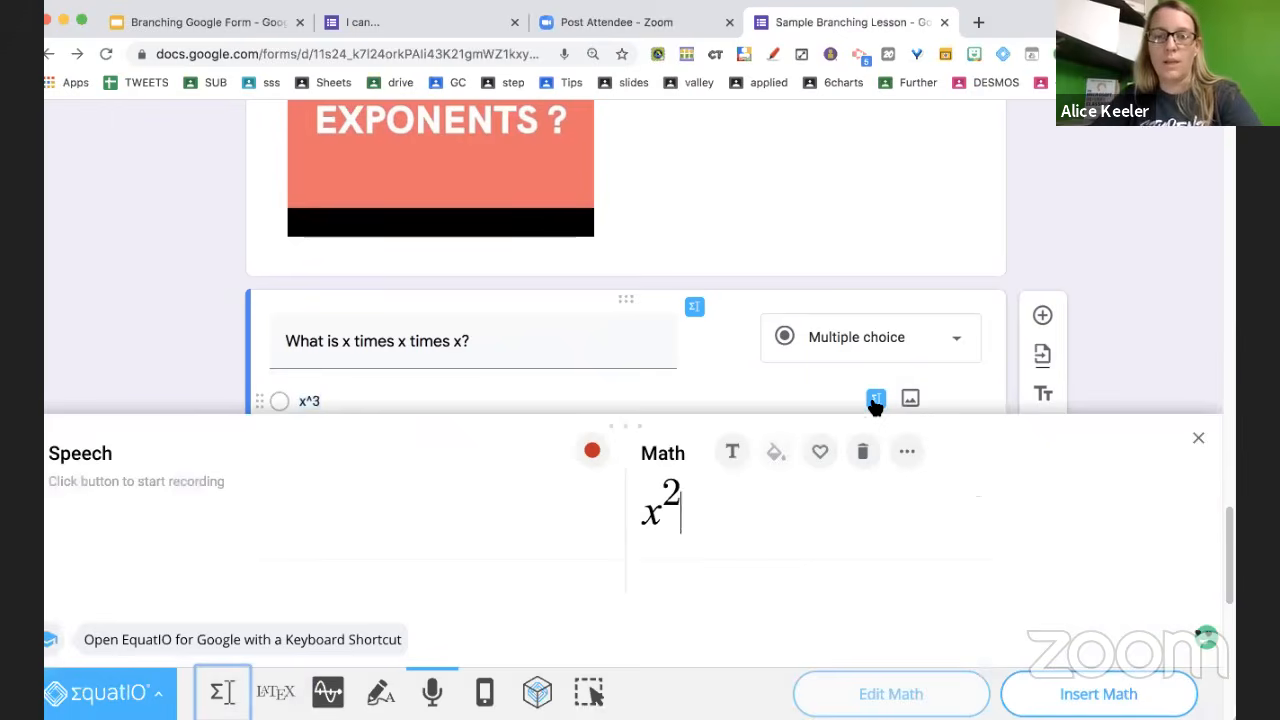
left_click(676, 482)
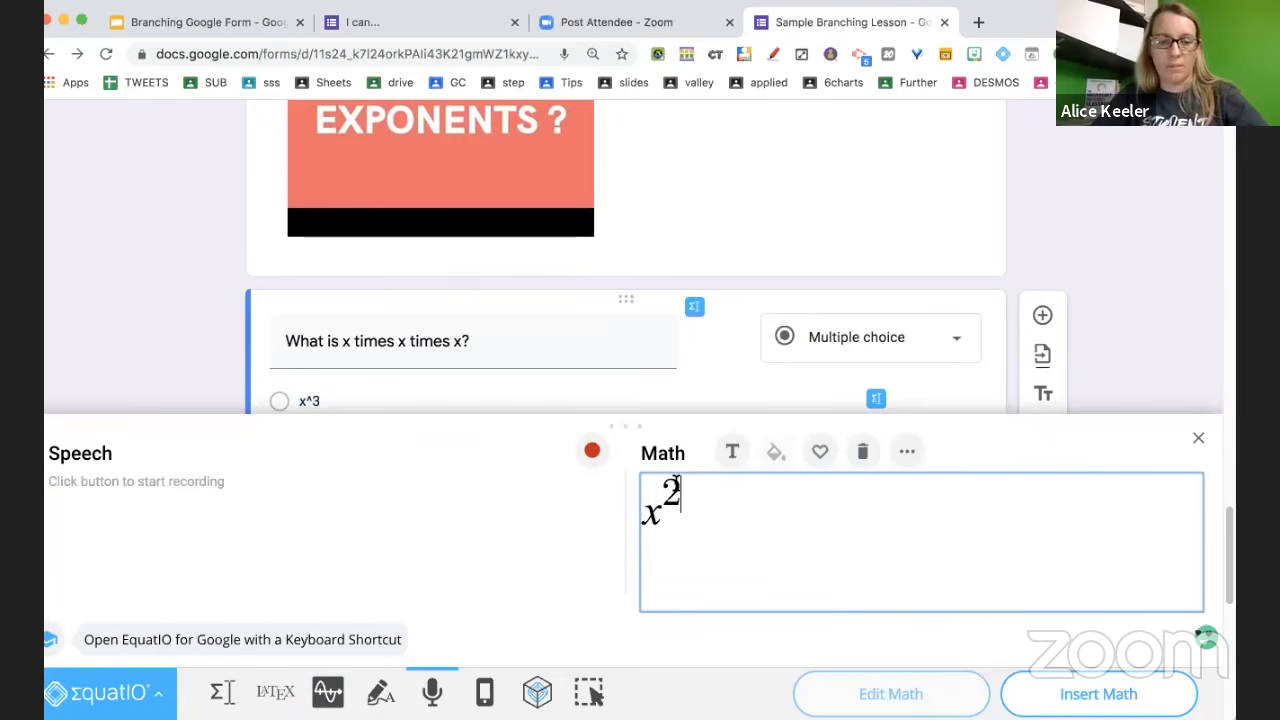
key("BackSpace")
type("3")
left_click(1092, 694)
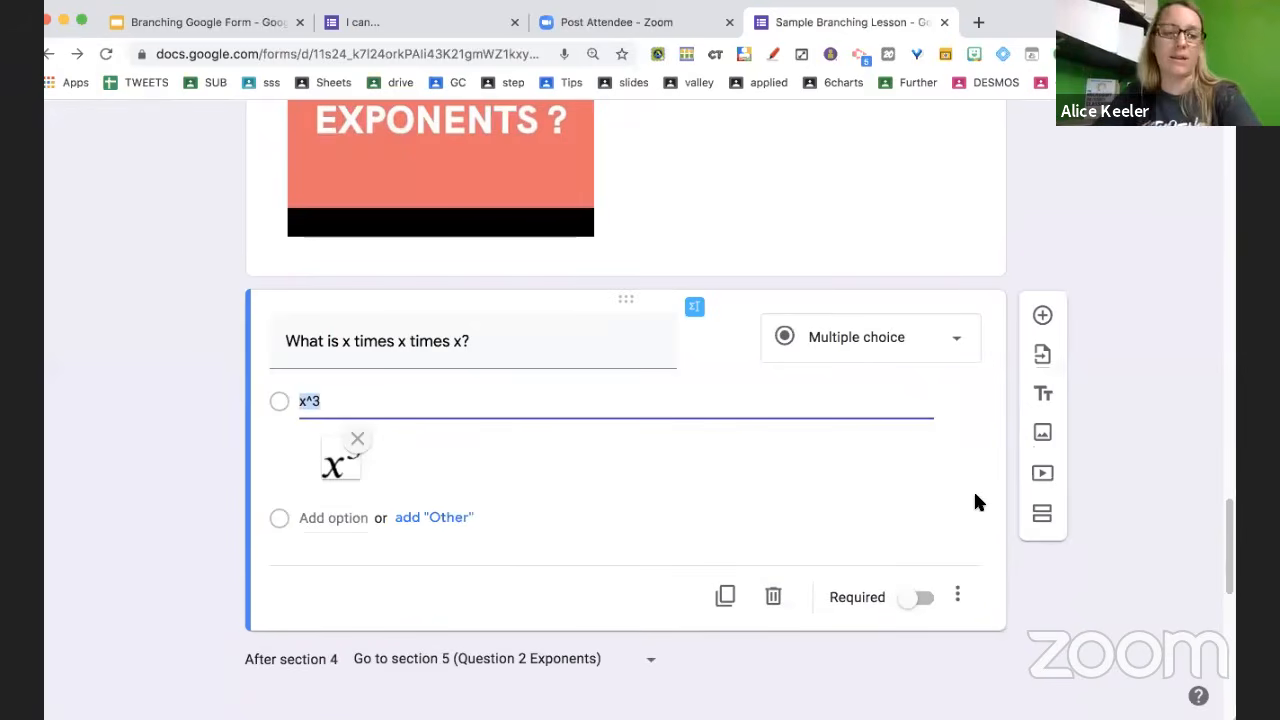
Add choices 3x, 2x and x^2, with an x² equation image under the last
left_click(335, 517)
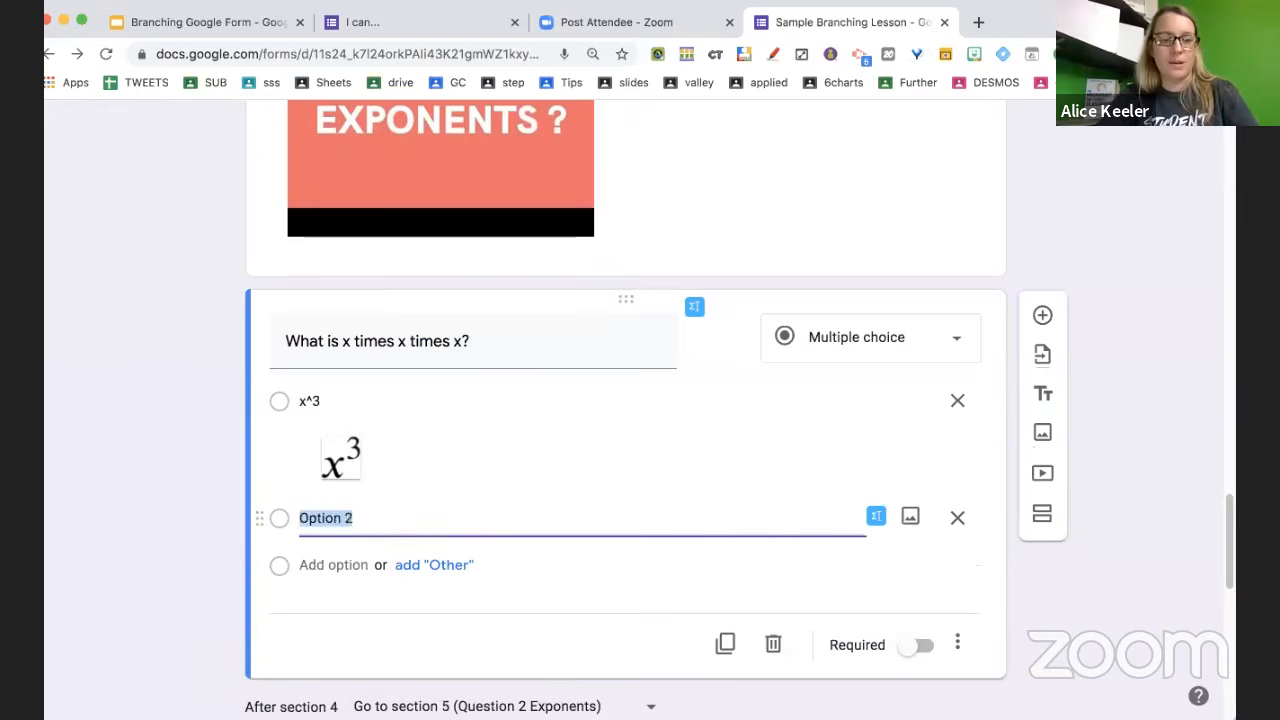
type("3x")
key("Return")
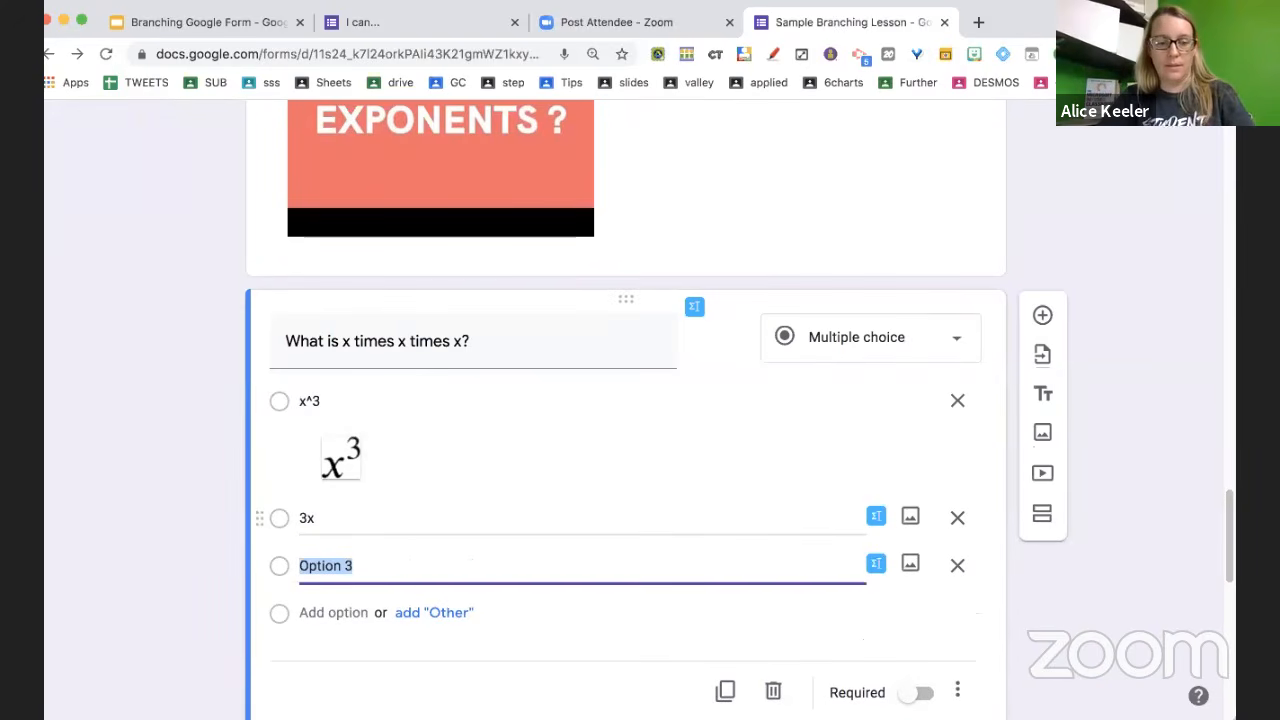
type("2x")
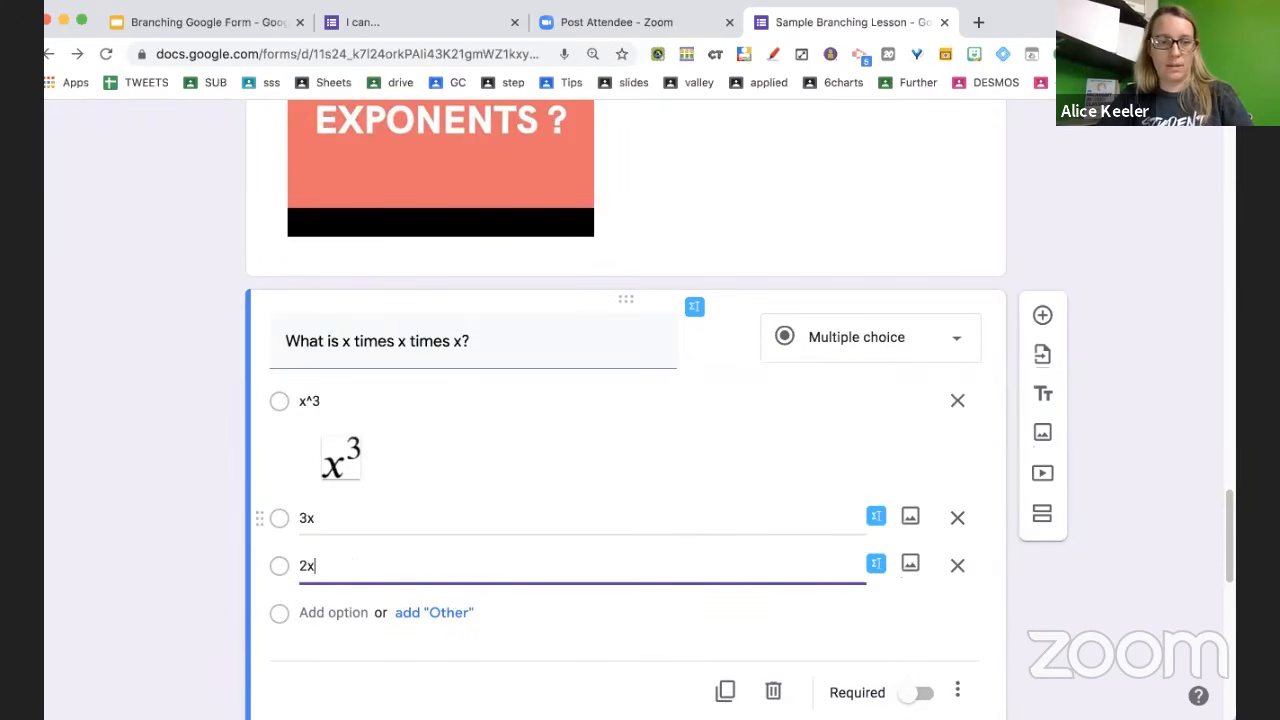
key("Return")
type("x")
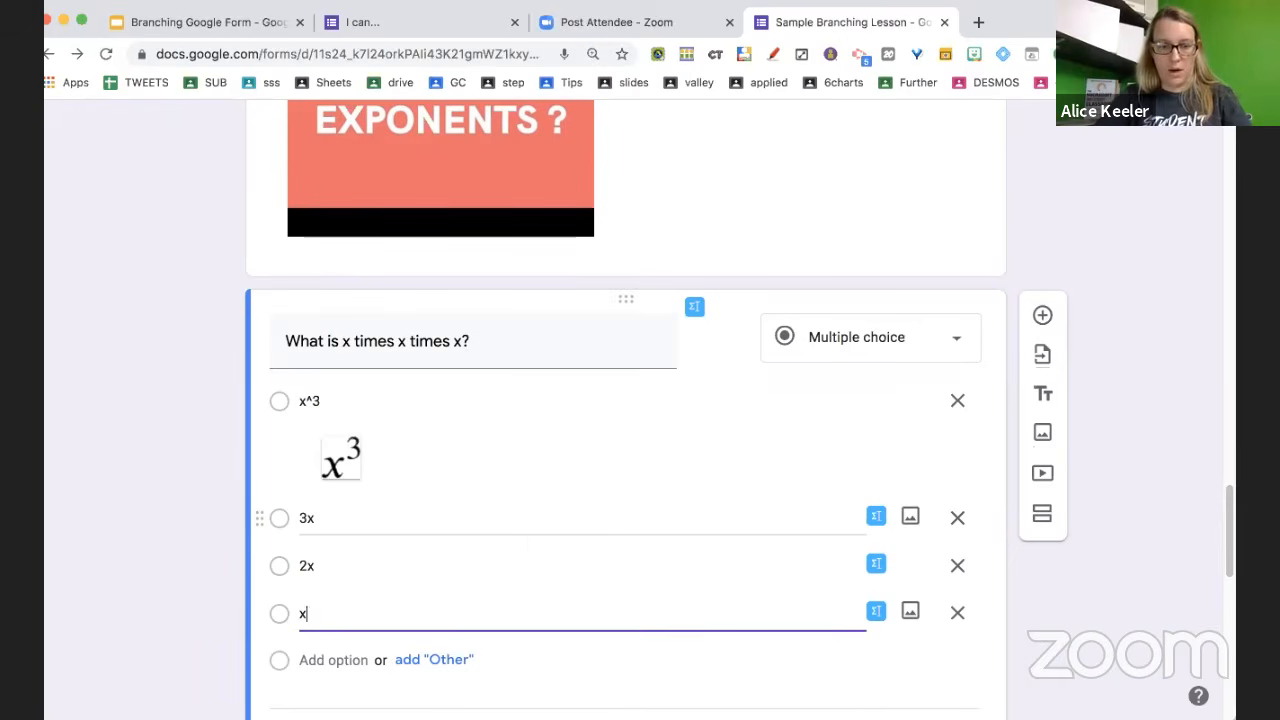
type("^3")
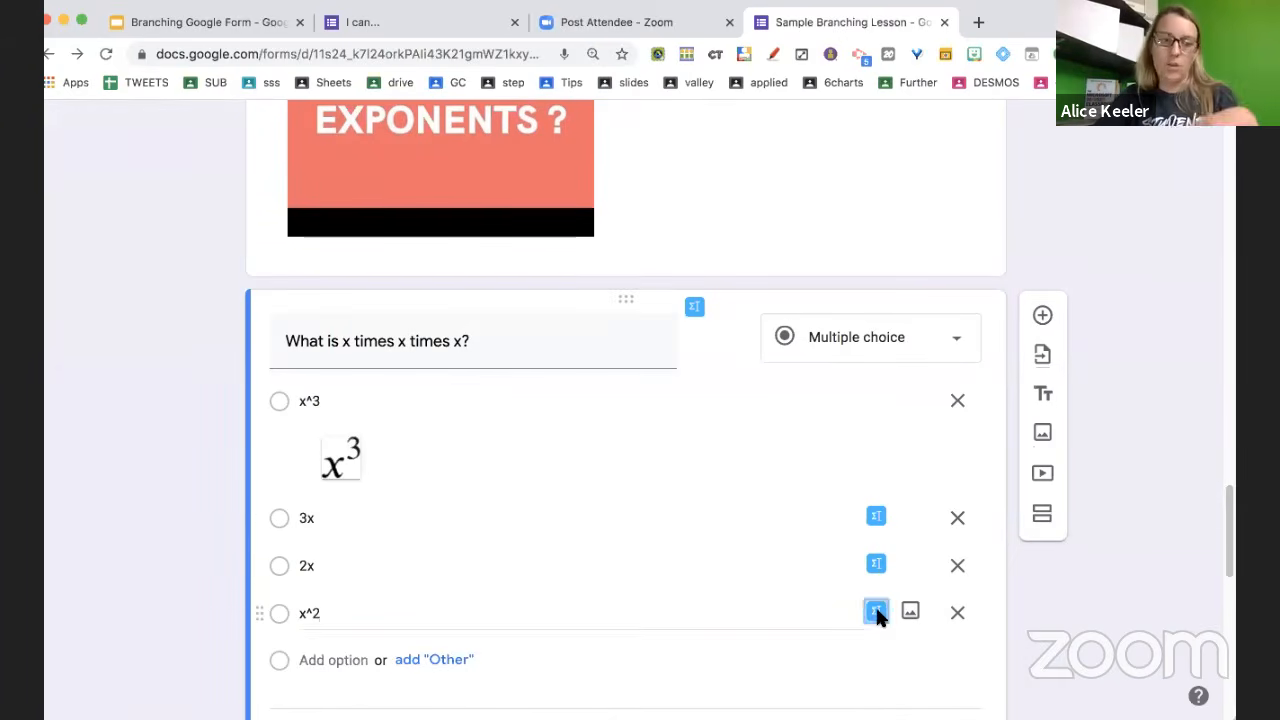
left_click(876, 610)
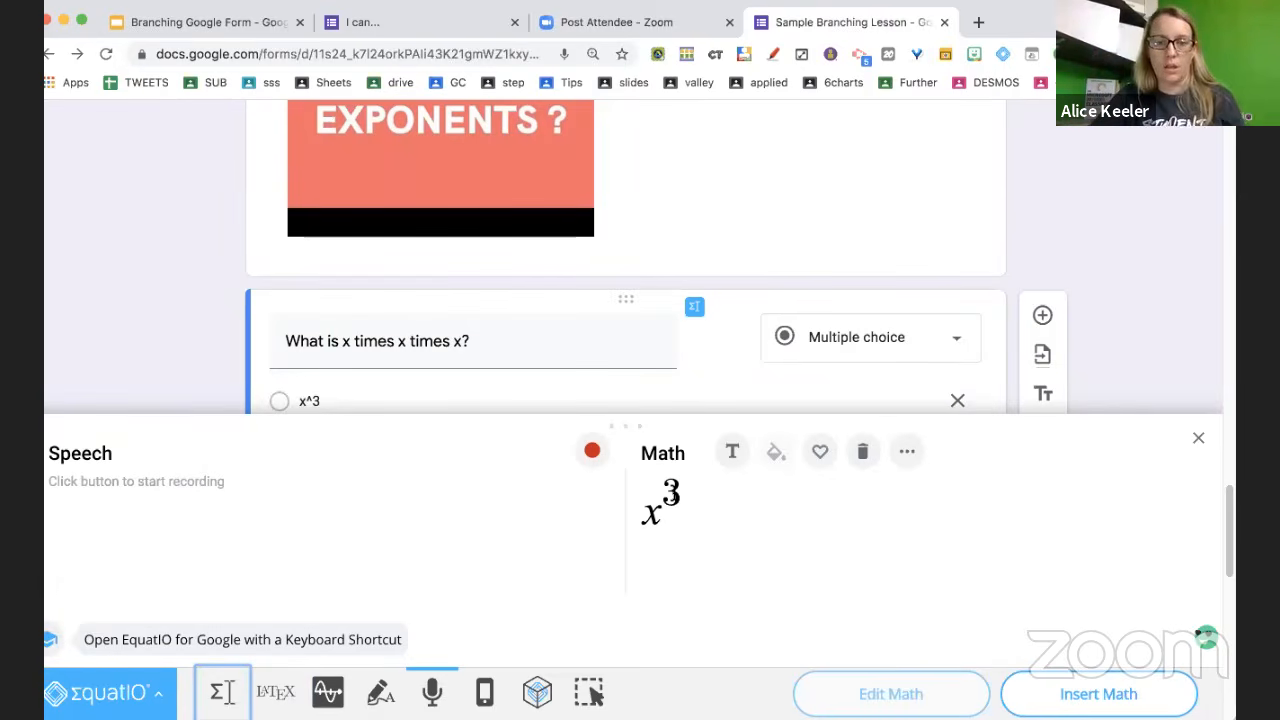
left_click(673, 493)
key("BackSpace")
type("2")
left_click(1057, 694)
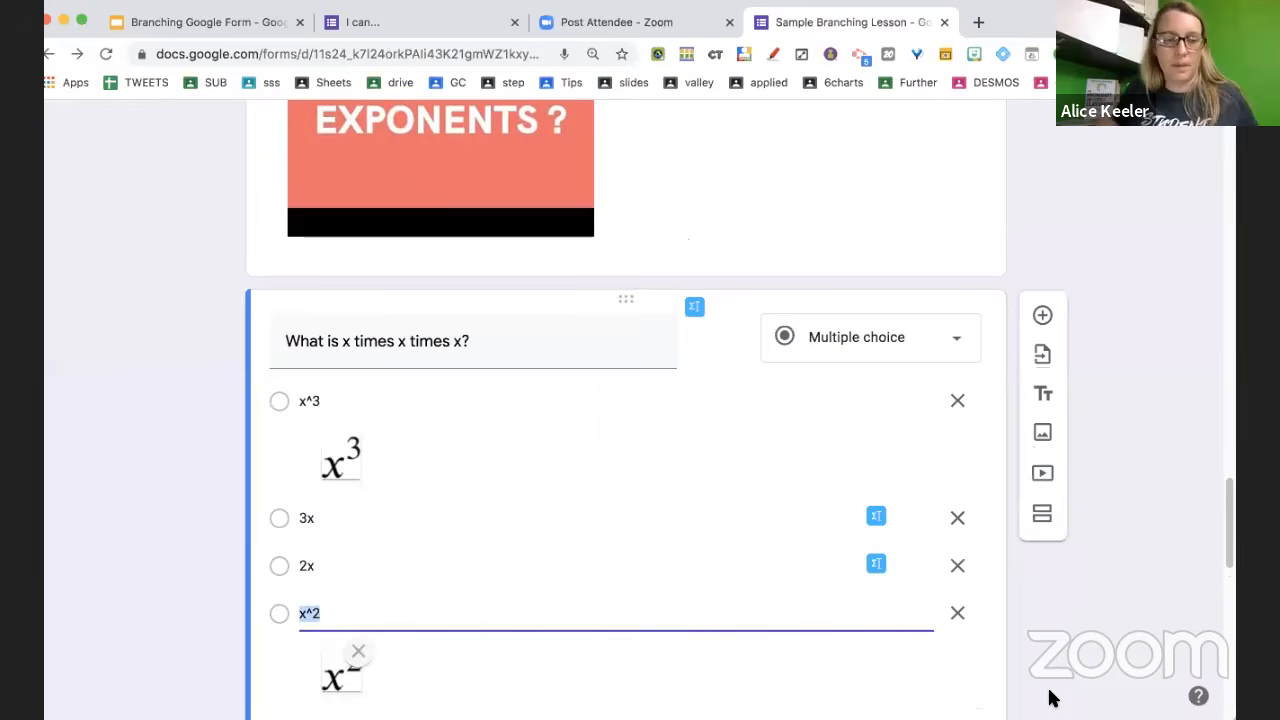
scroll(1050, 698, "down", 5)
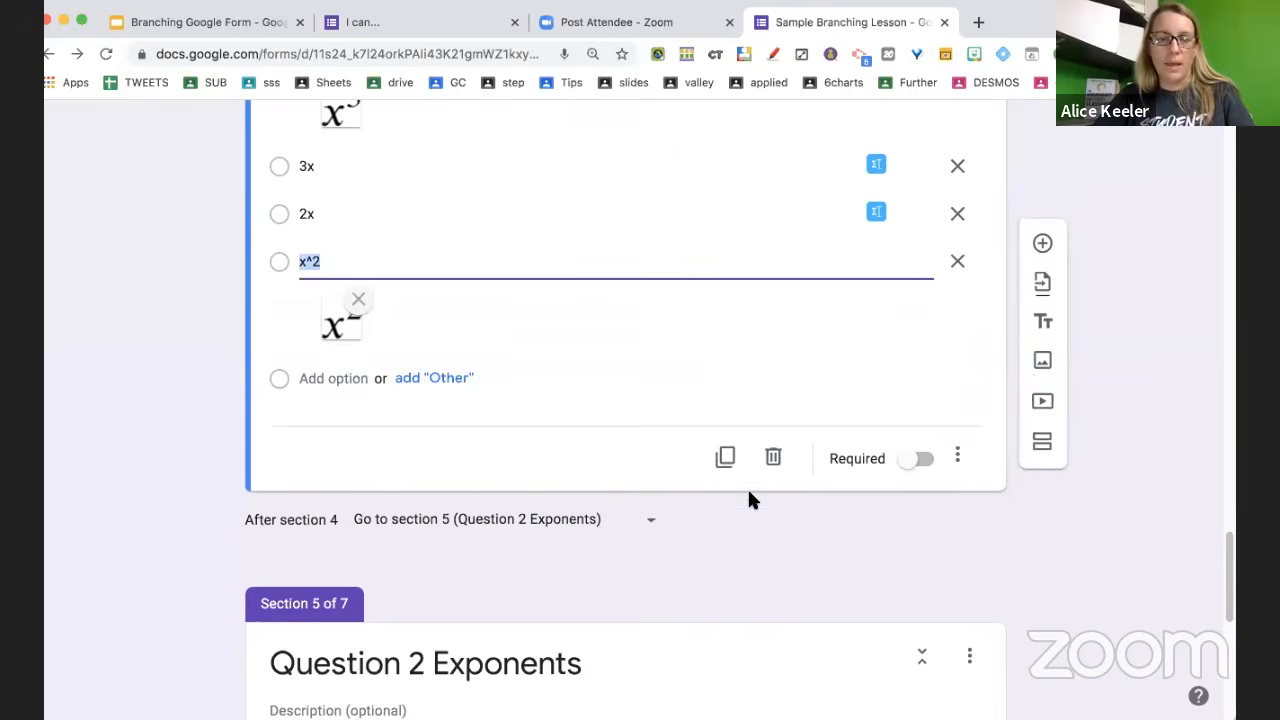
scroll(772, 539, "down", 3)
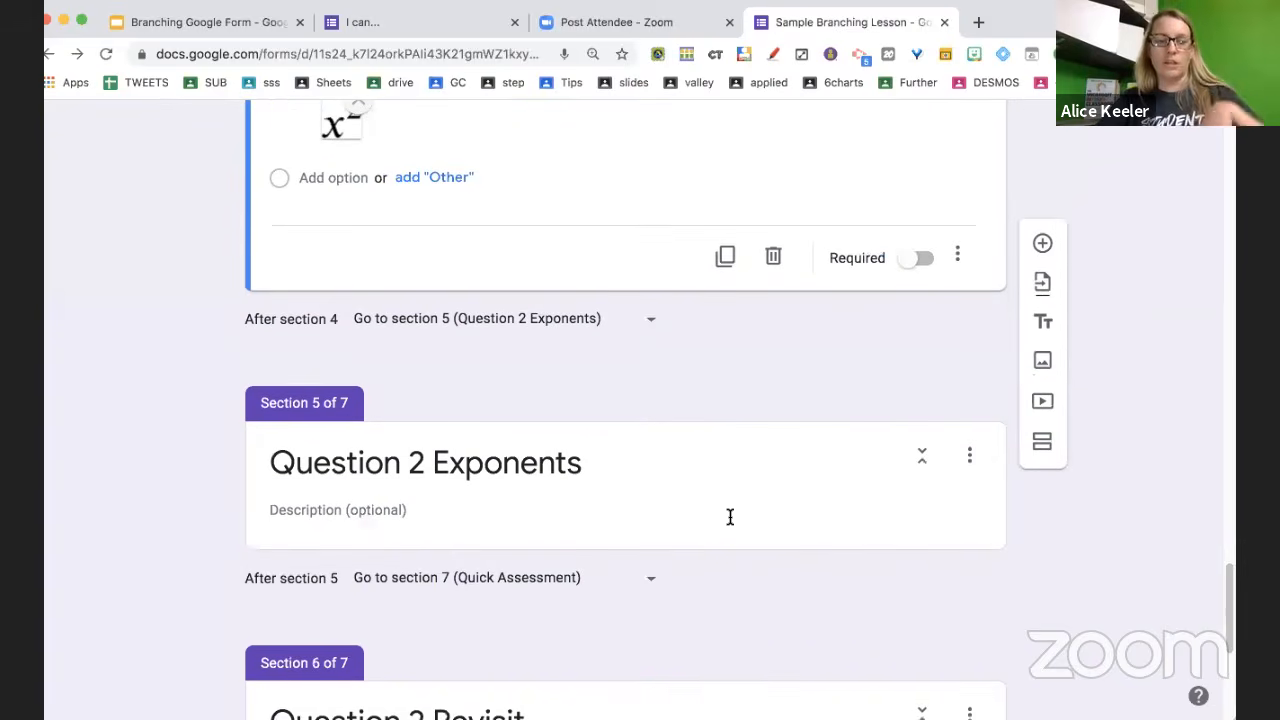
Add a multiple-choice question 'more complet question' to section 5, Question 2 Exponents
left_click(728, 518)
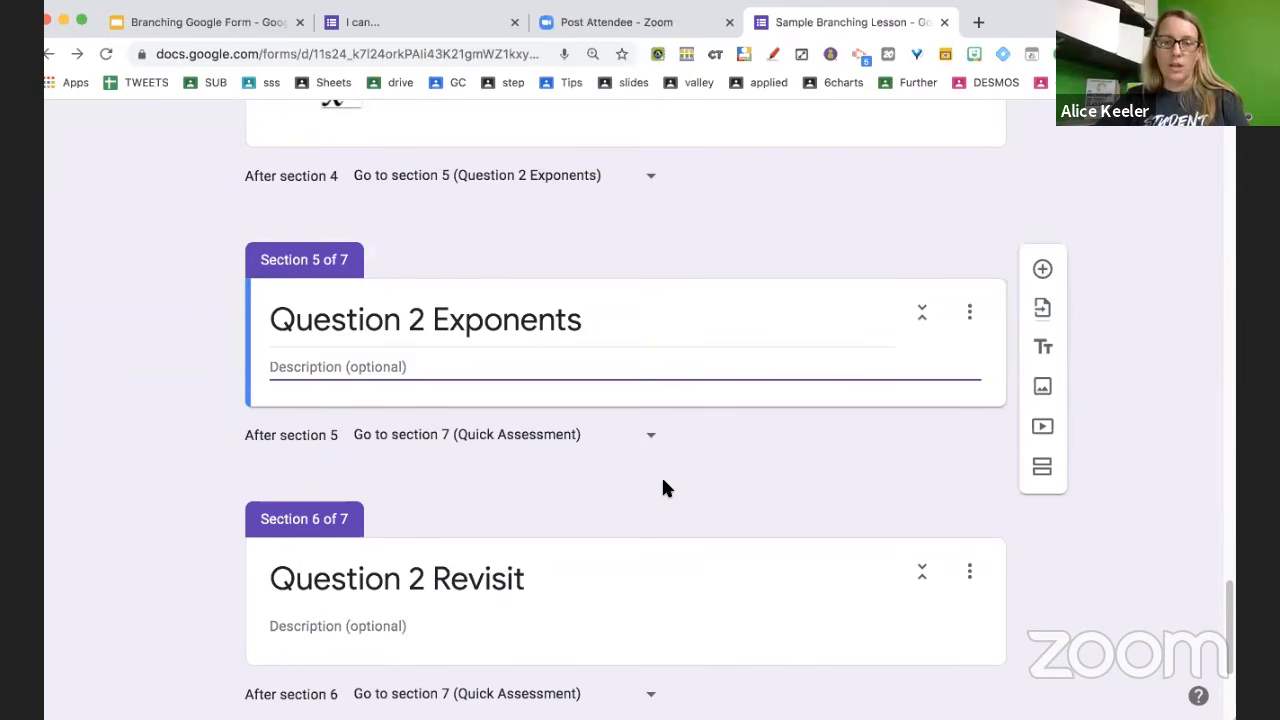
key("shift+super+Return")
type("more ")
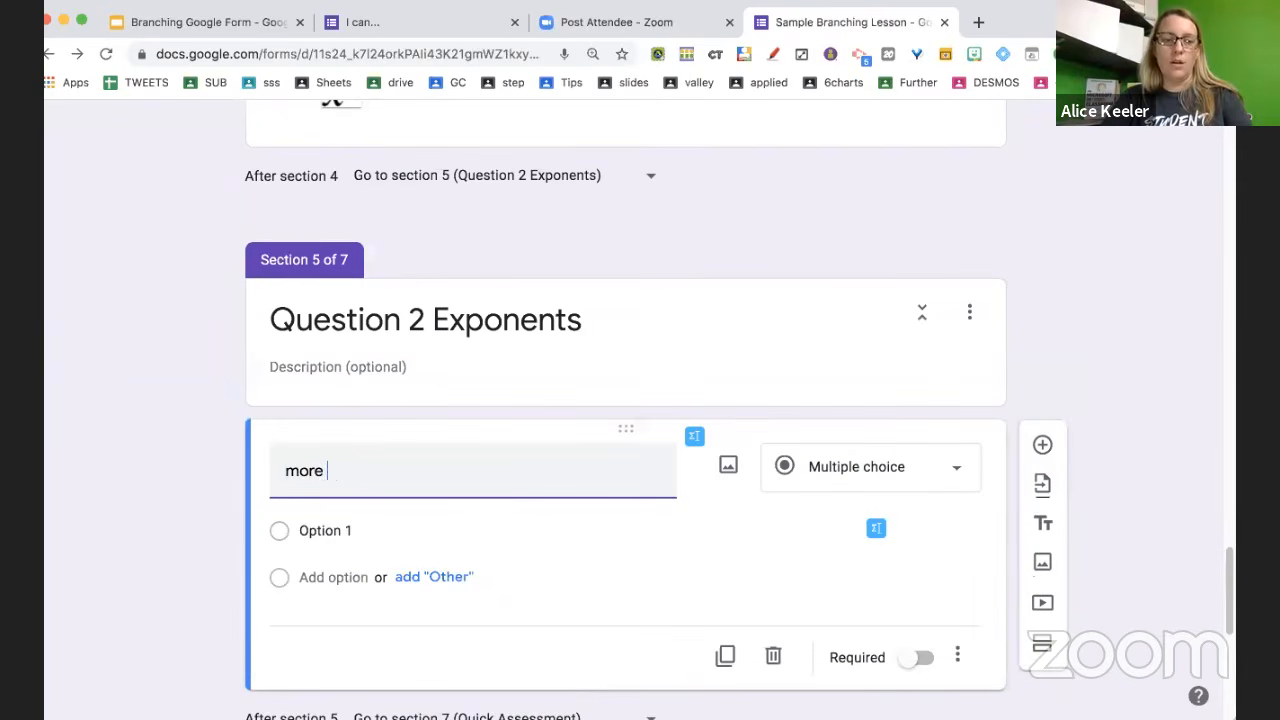
type("complet question")
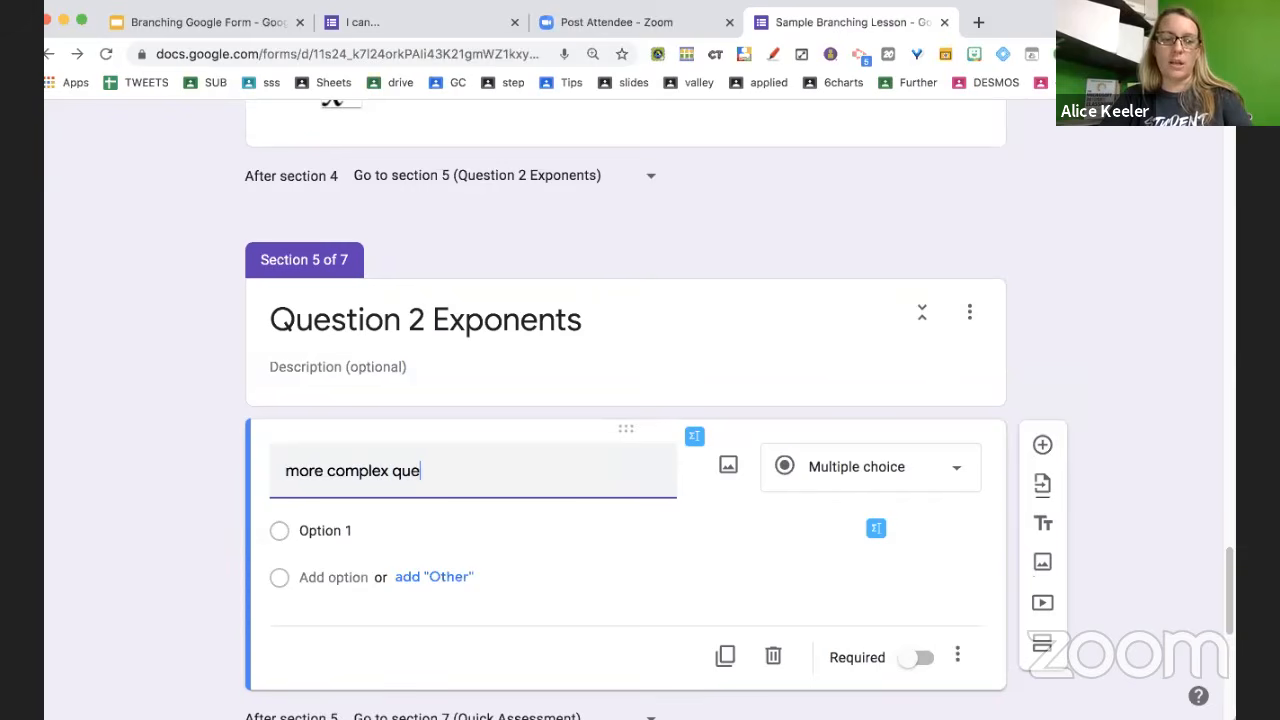
scroll(893, 512, "down", 2)
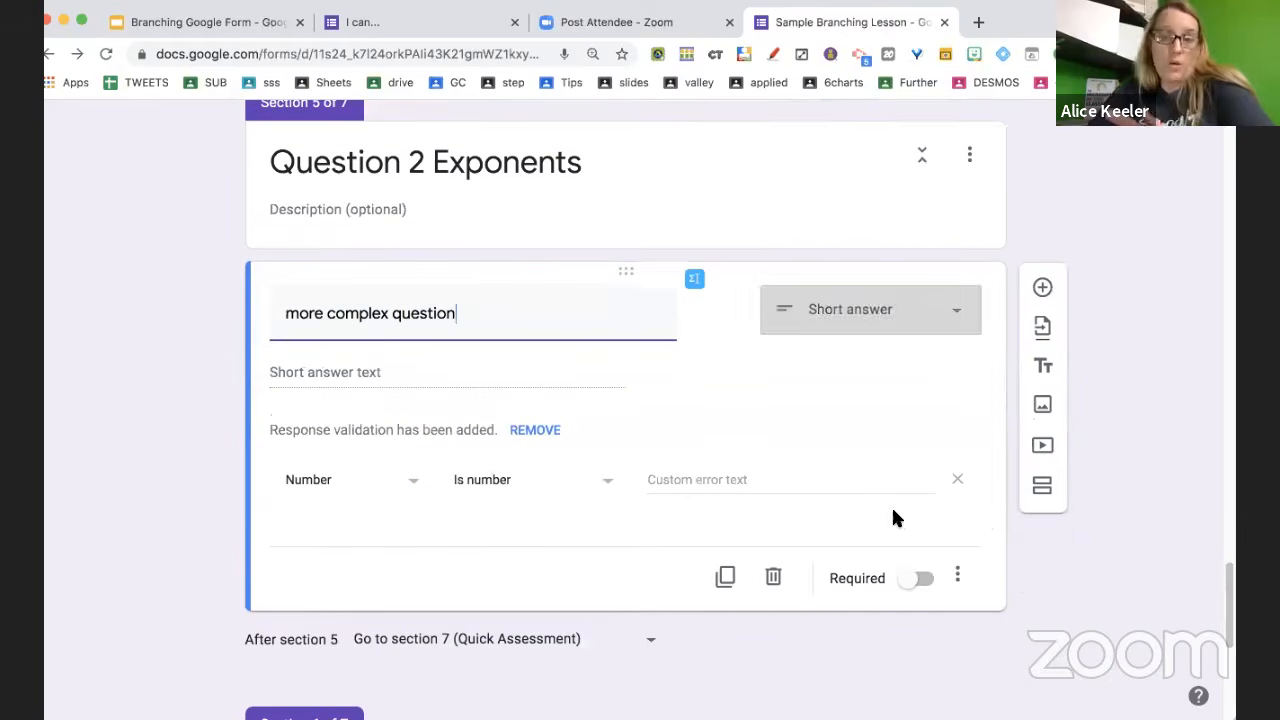
left_click(958, 576)
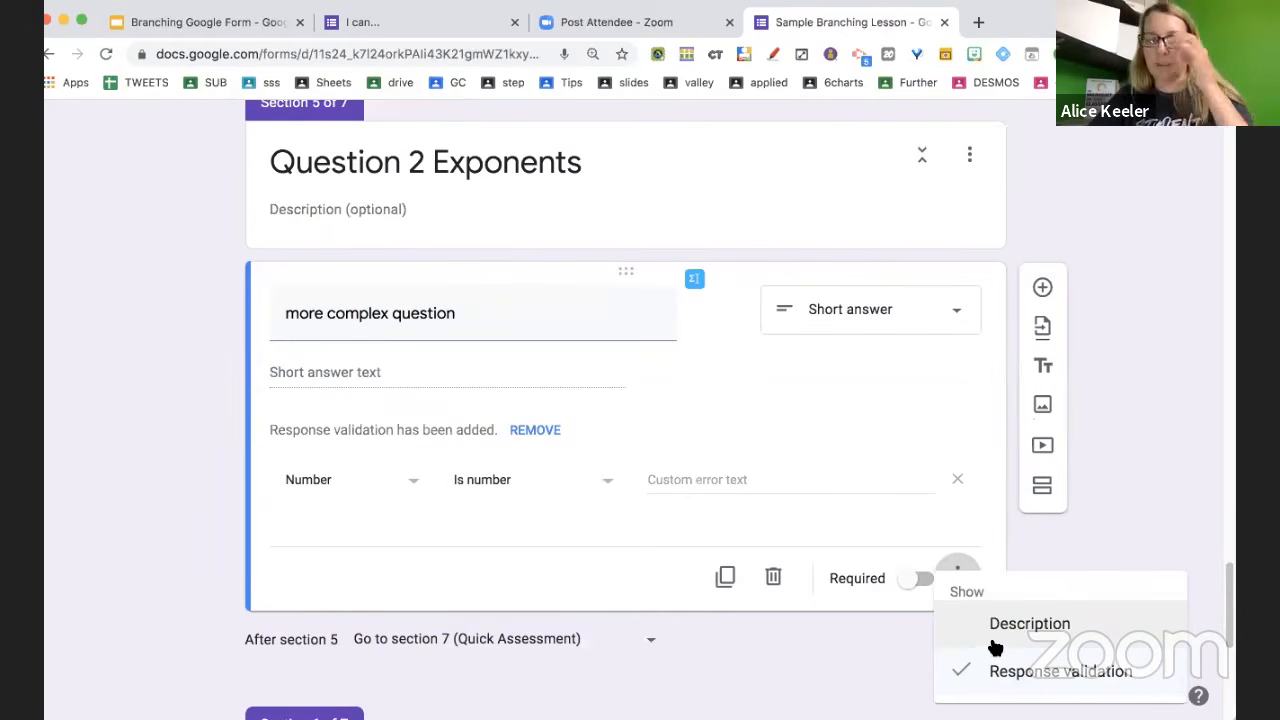
left_click(853, 320)
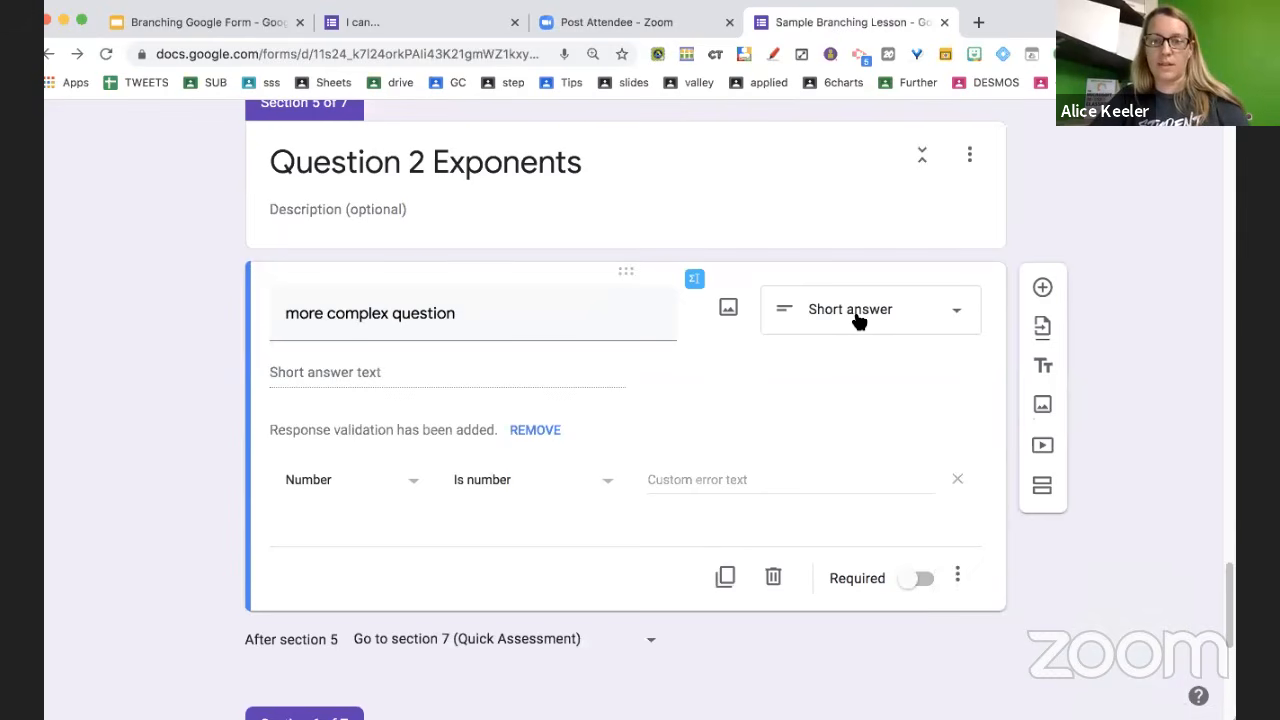
left_click(853, 318)
left_click(851, 270)
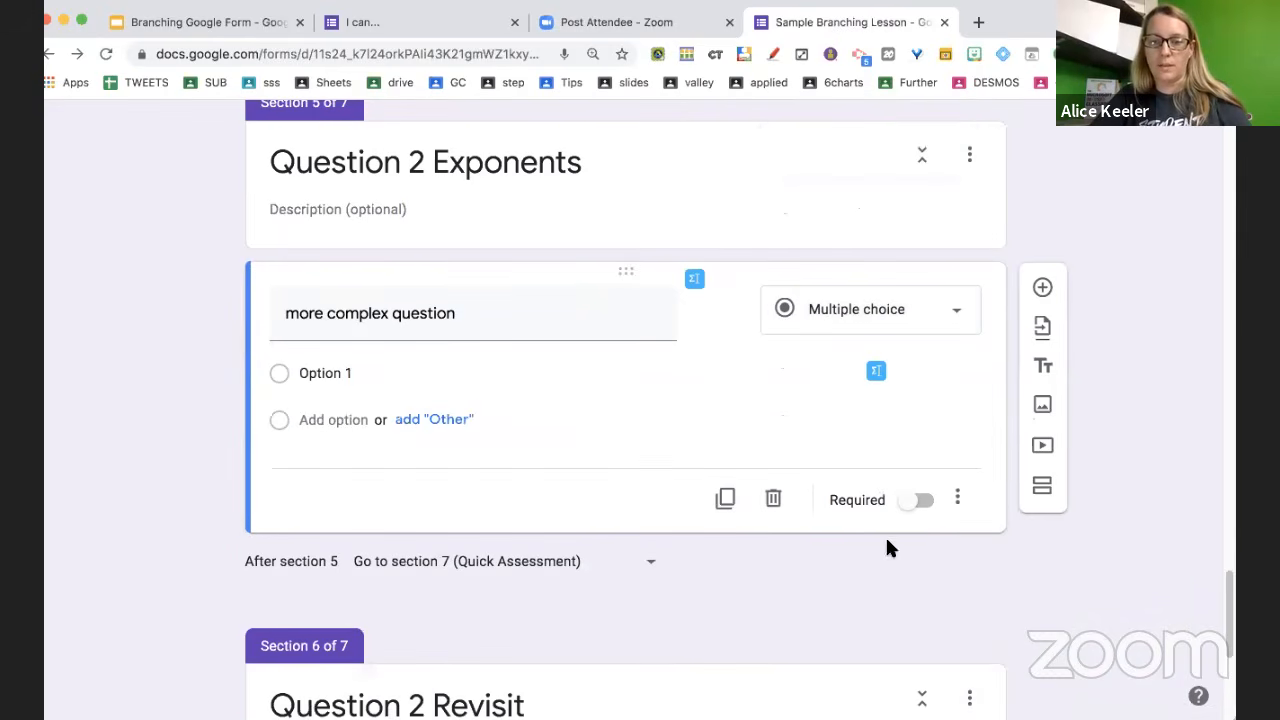
Turn on answer-based branching and enter choices Correct, Incorrect and Incorrect 2
left_click(957, 500)
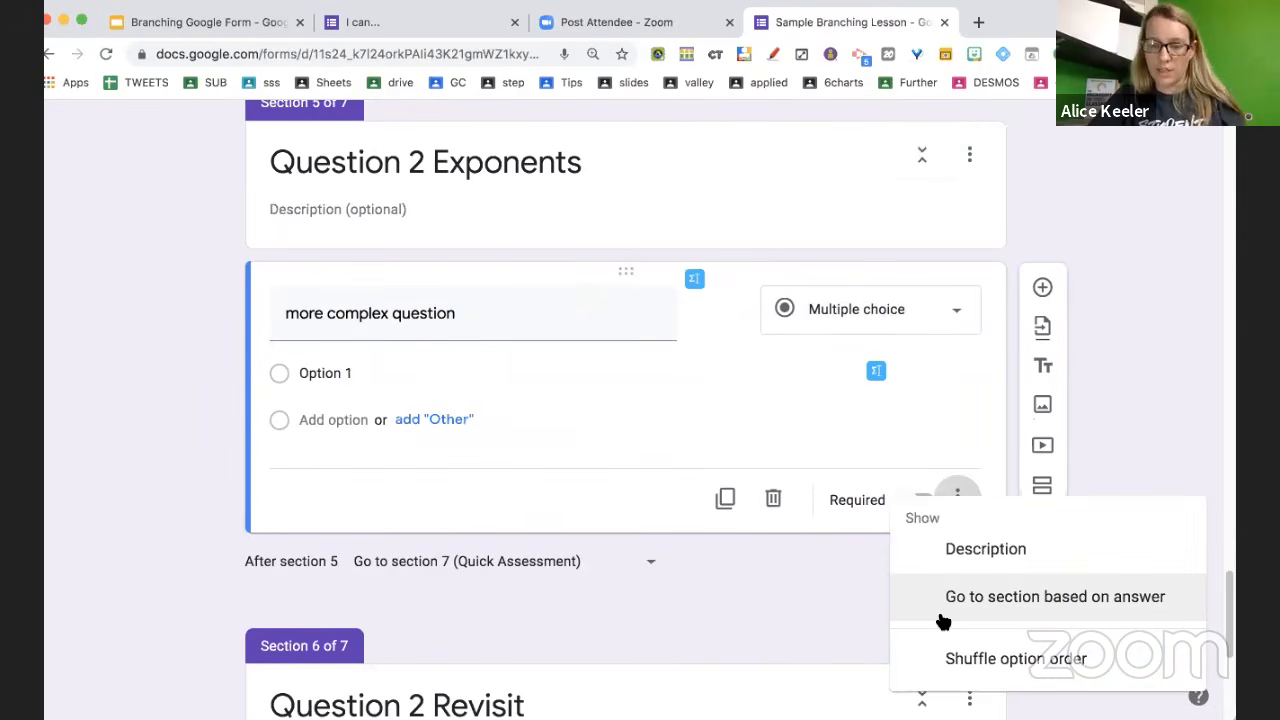
left_click(943, 600)
left_click(957, 494)
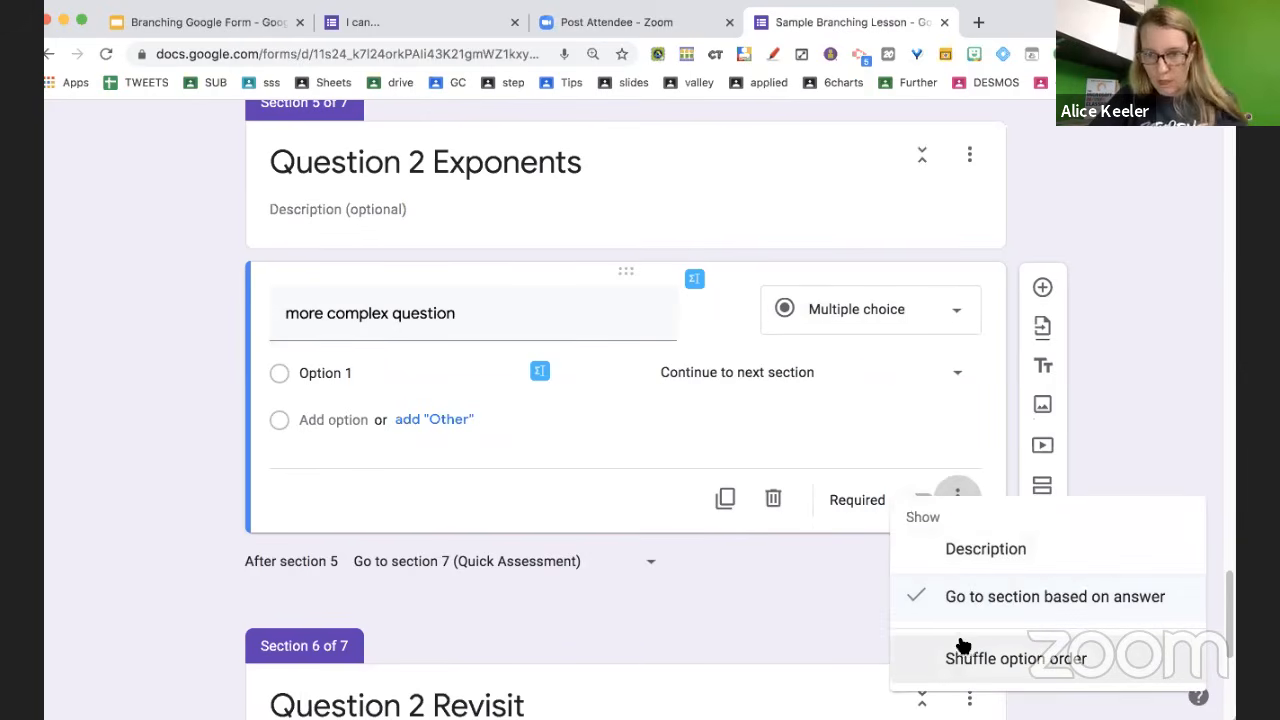
left_click(905, 632)
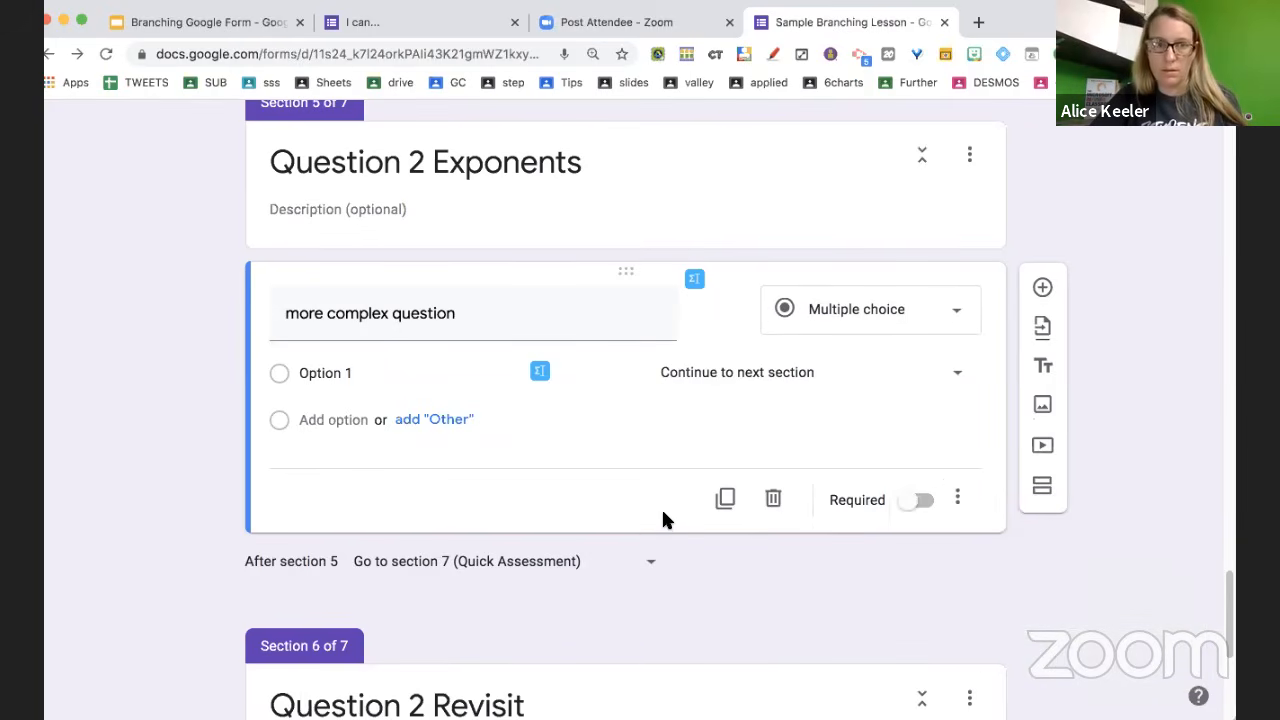
left_click(376, 374)
type("Correct")
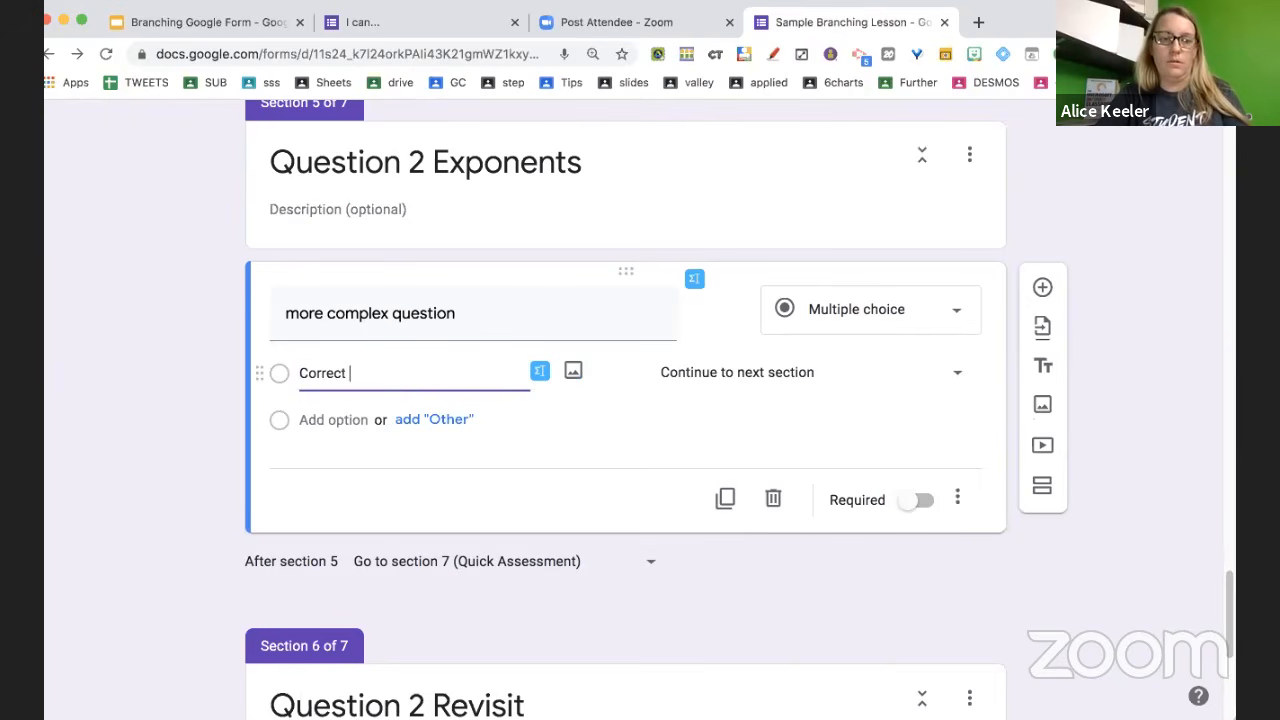
key("Return")
type("Incorrect")
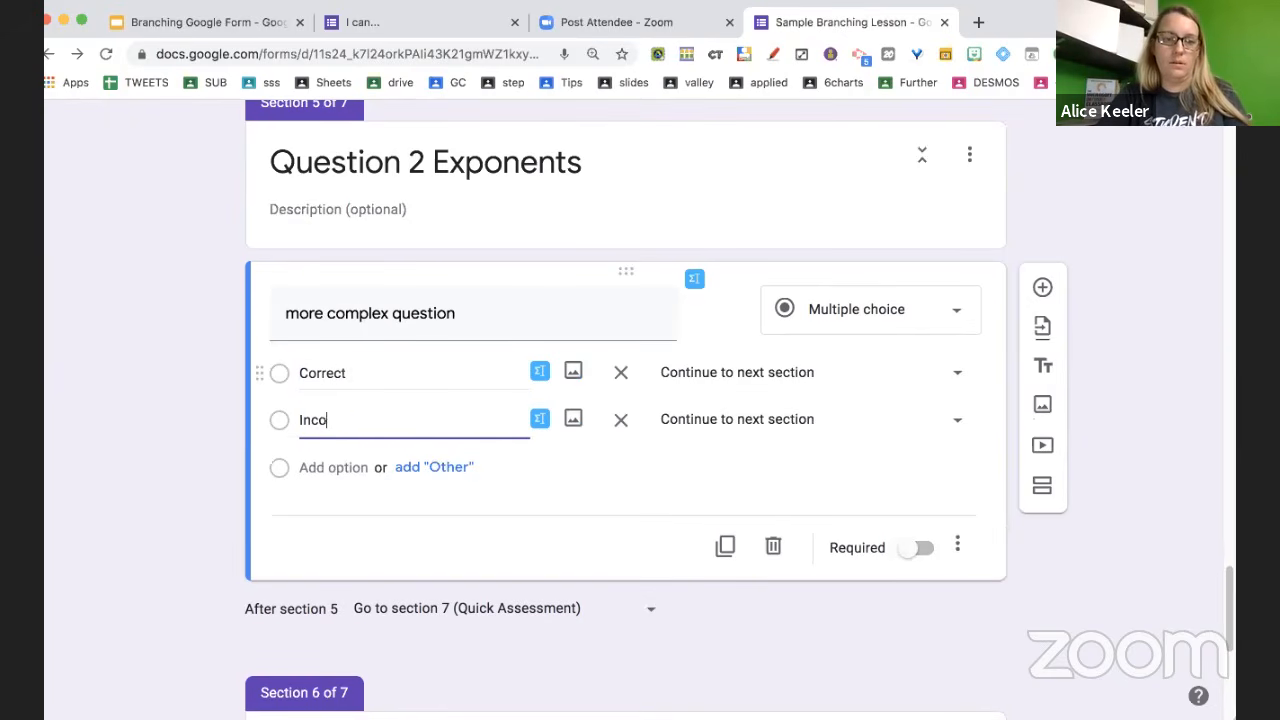
key("Return")
type("Inc")
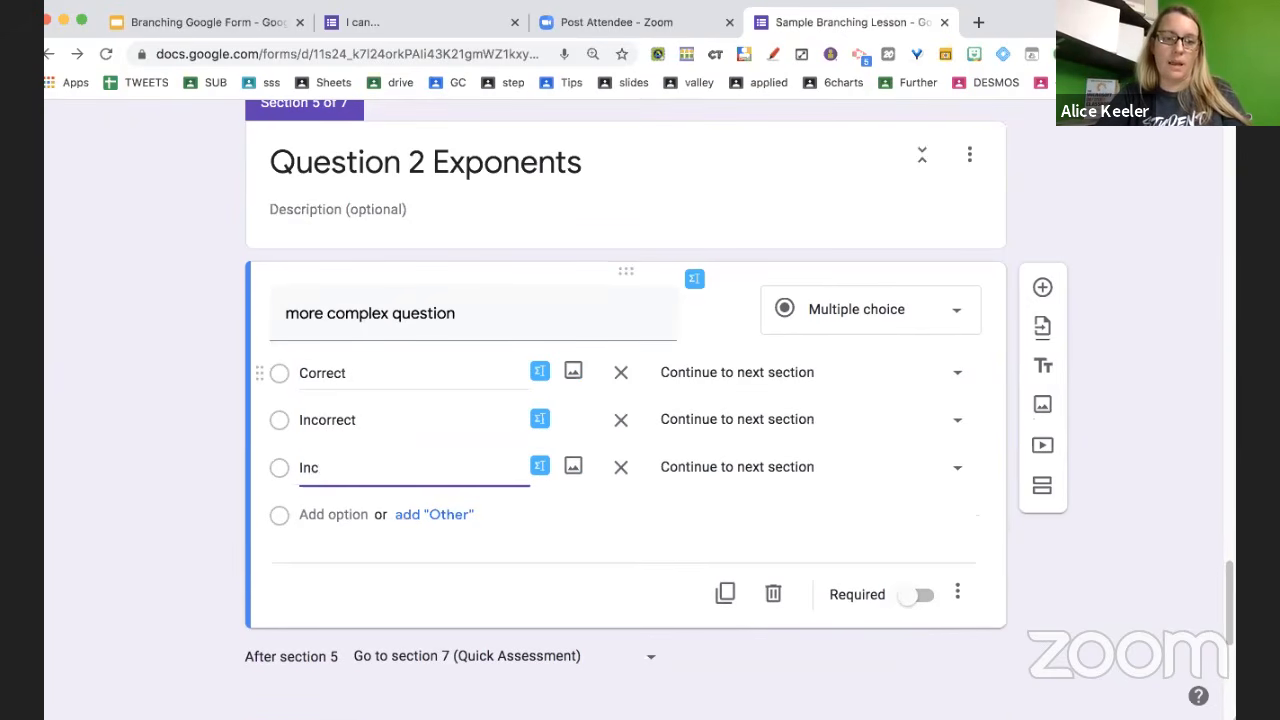
type("iorrect 2")
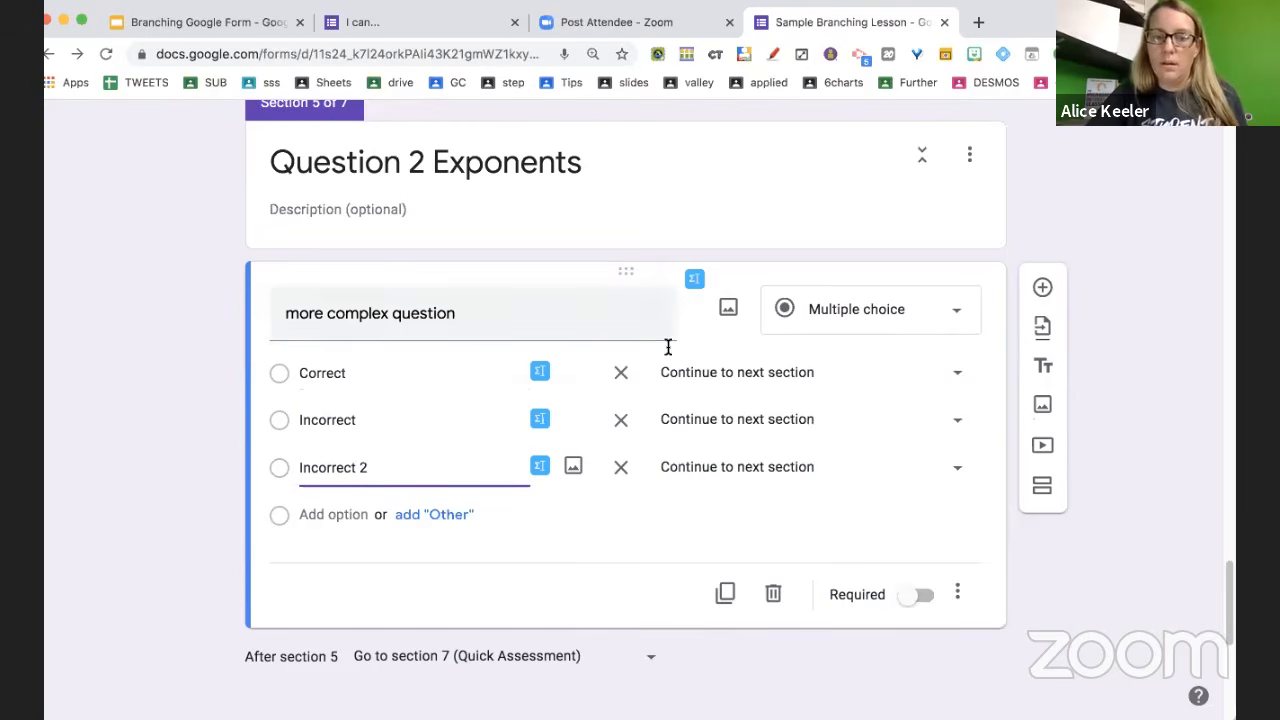
Send Correct to section 7 and both Incorrect answers to section 6
left_click(726, 374)
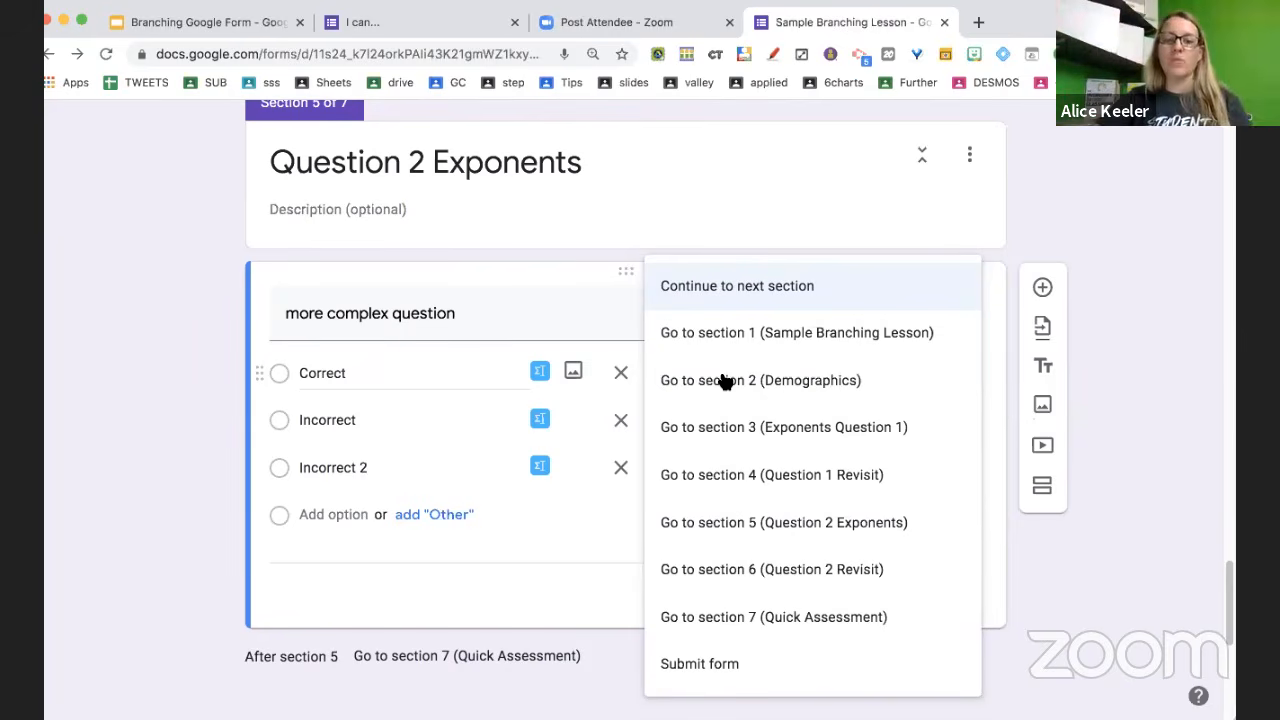
left_click(787, 620)
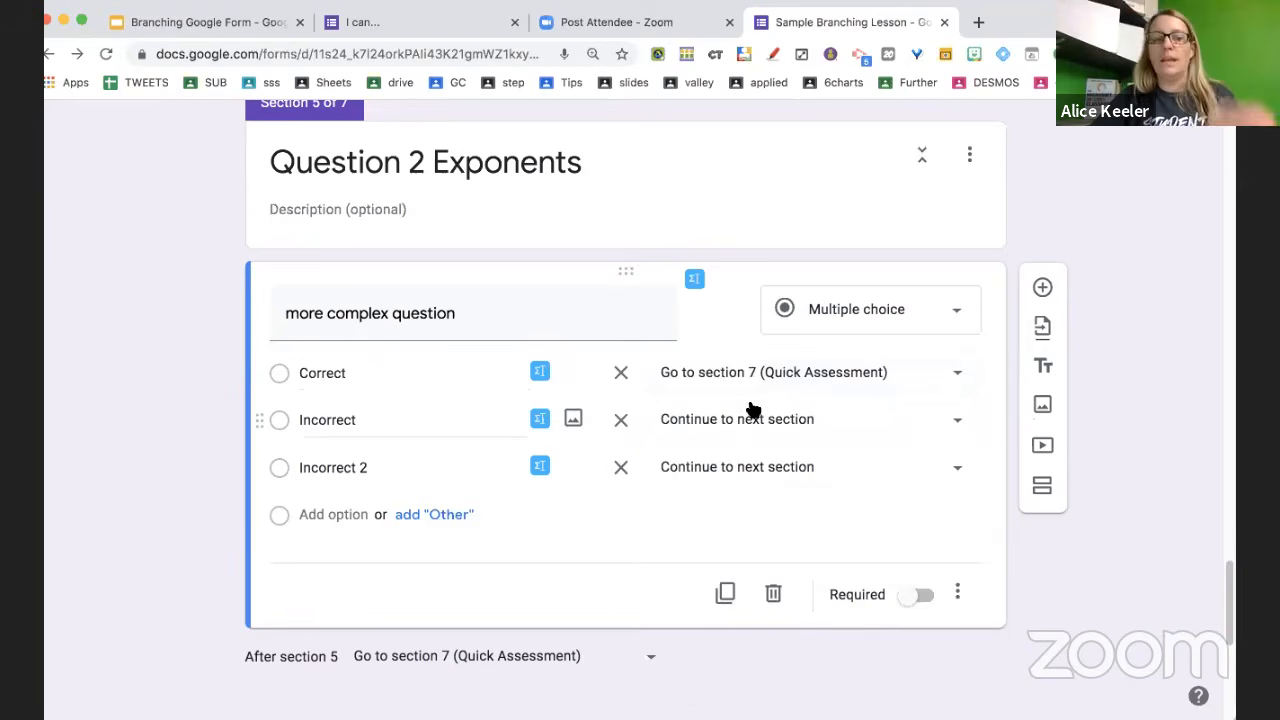
left_click(755, 425)
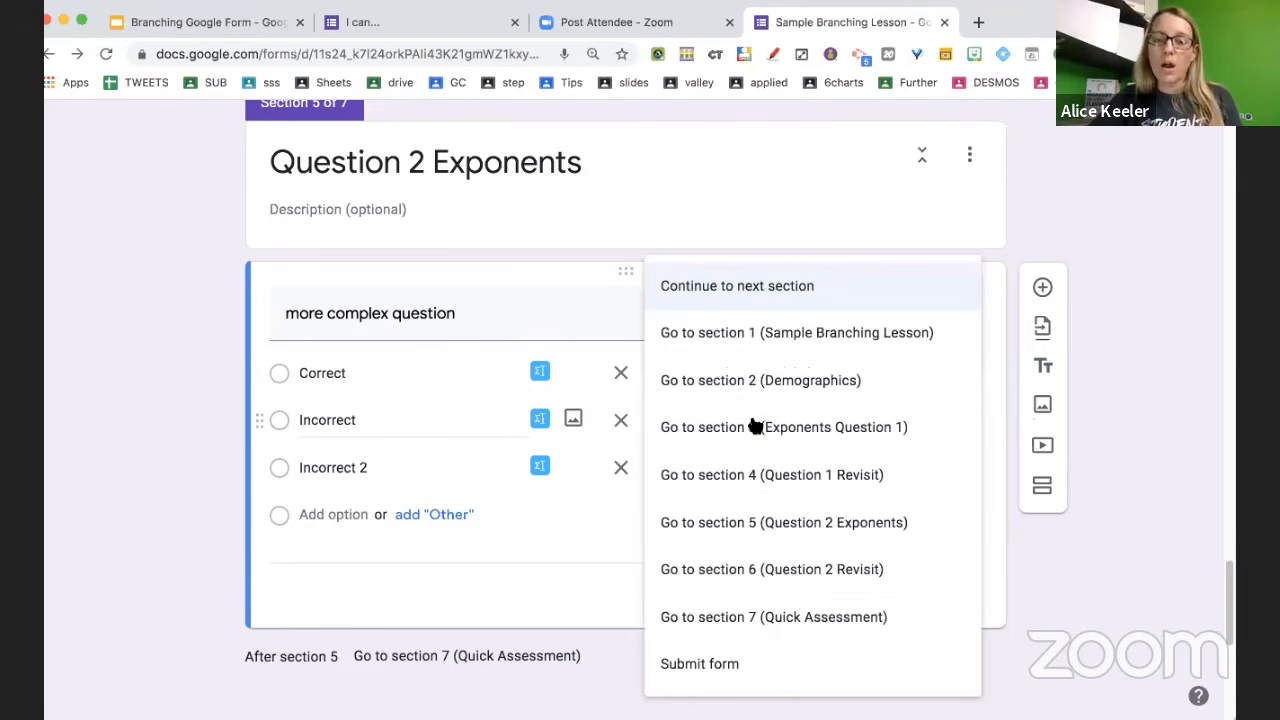
left_click(737, 580)
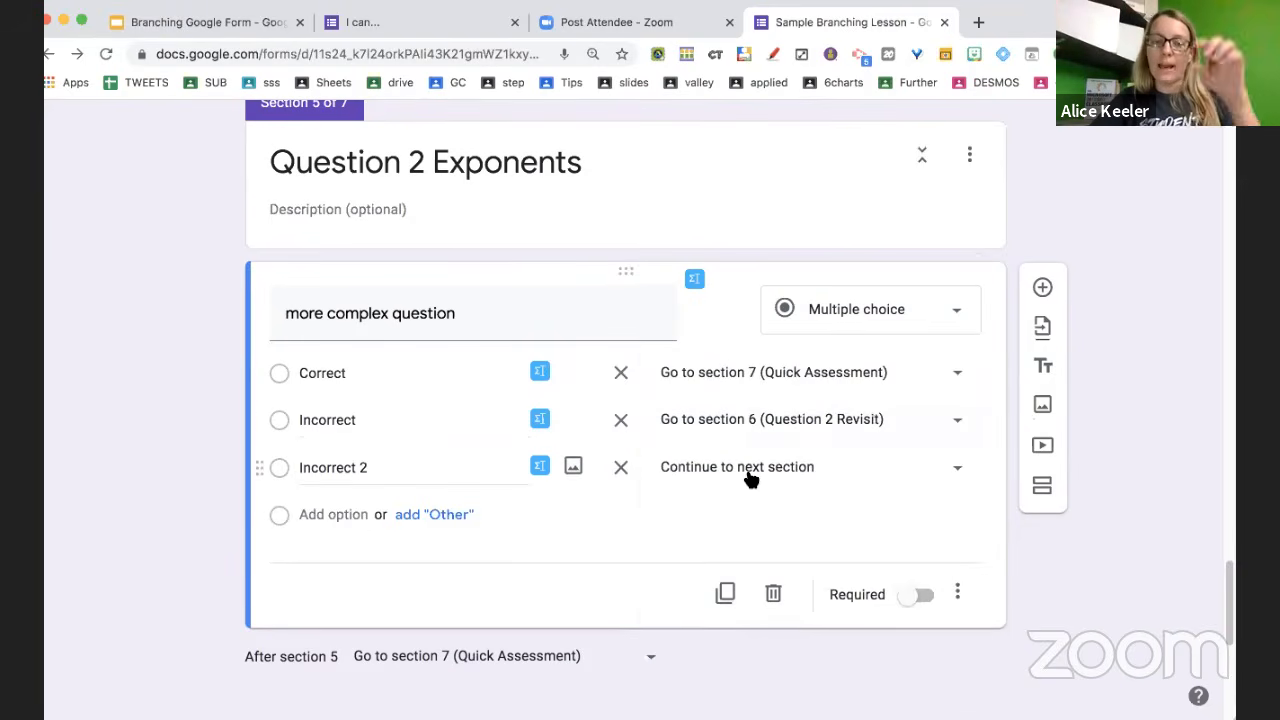
left_click(749, 477)
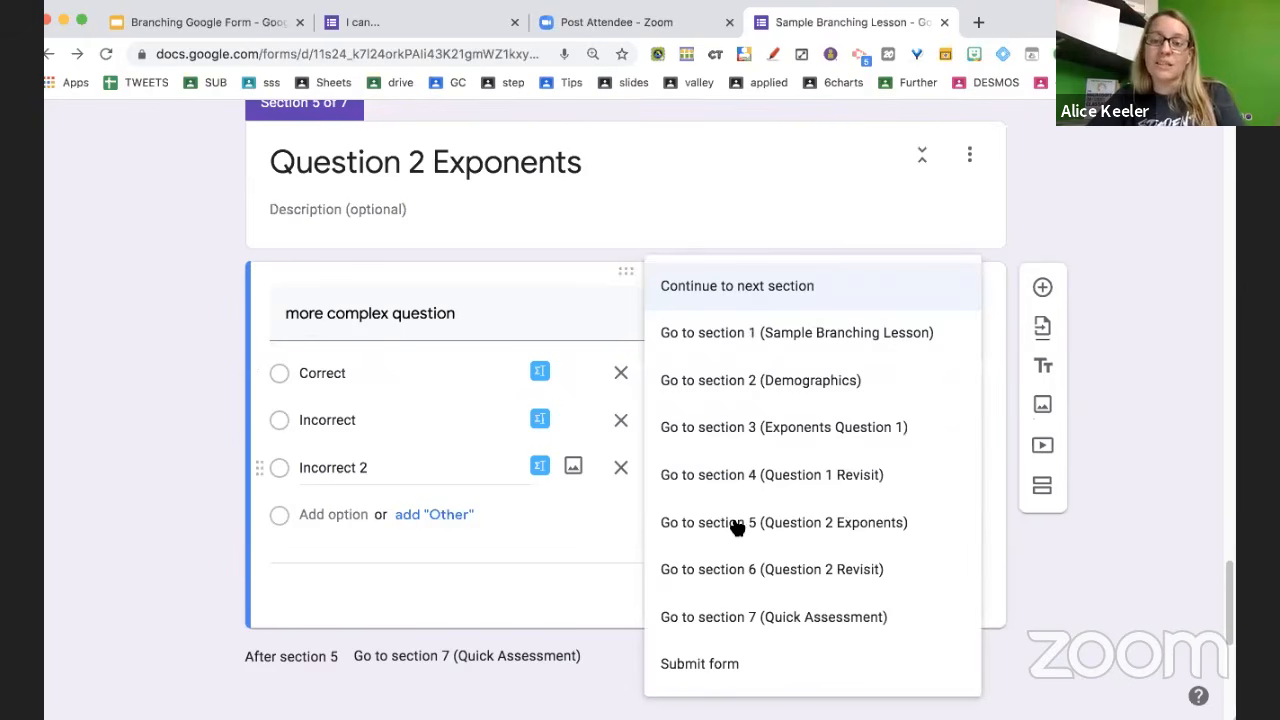
left_click(722, 571)
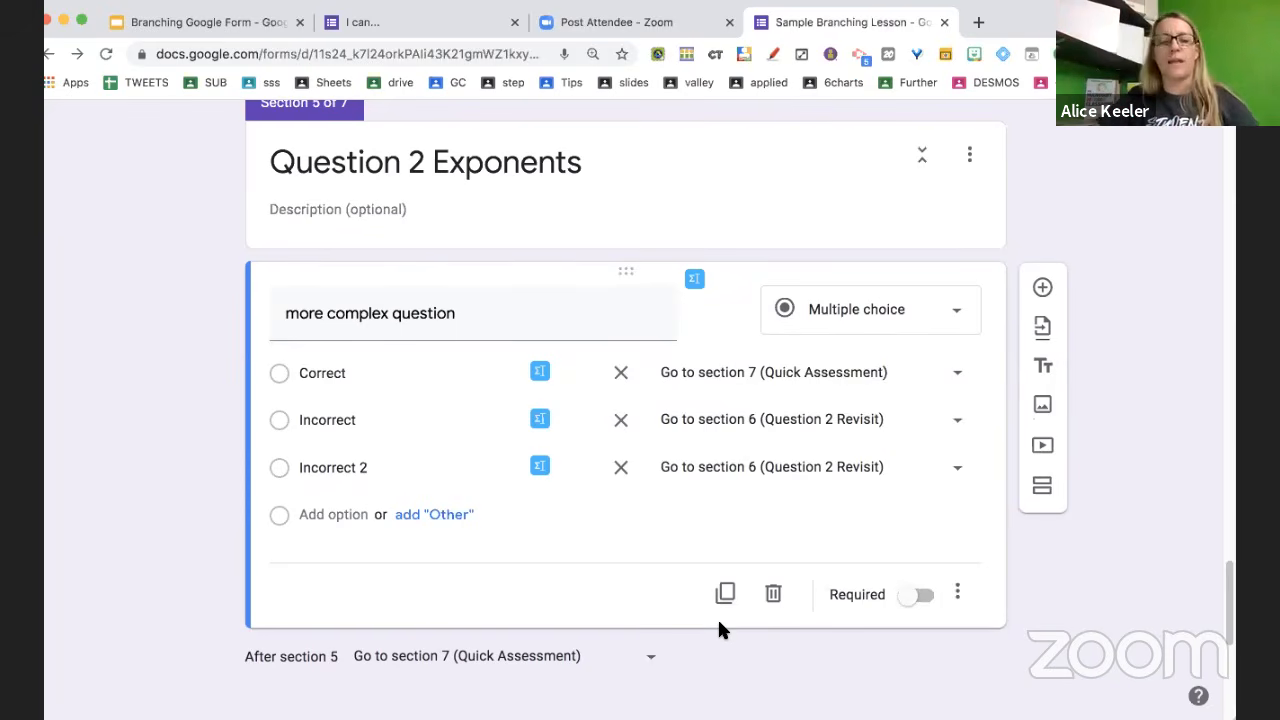
scroll(719, 624, "down", 2)
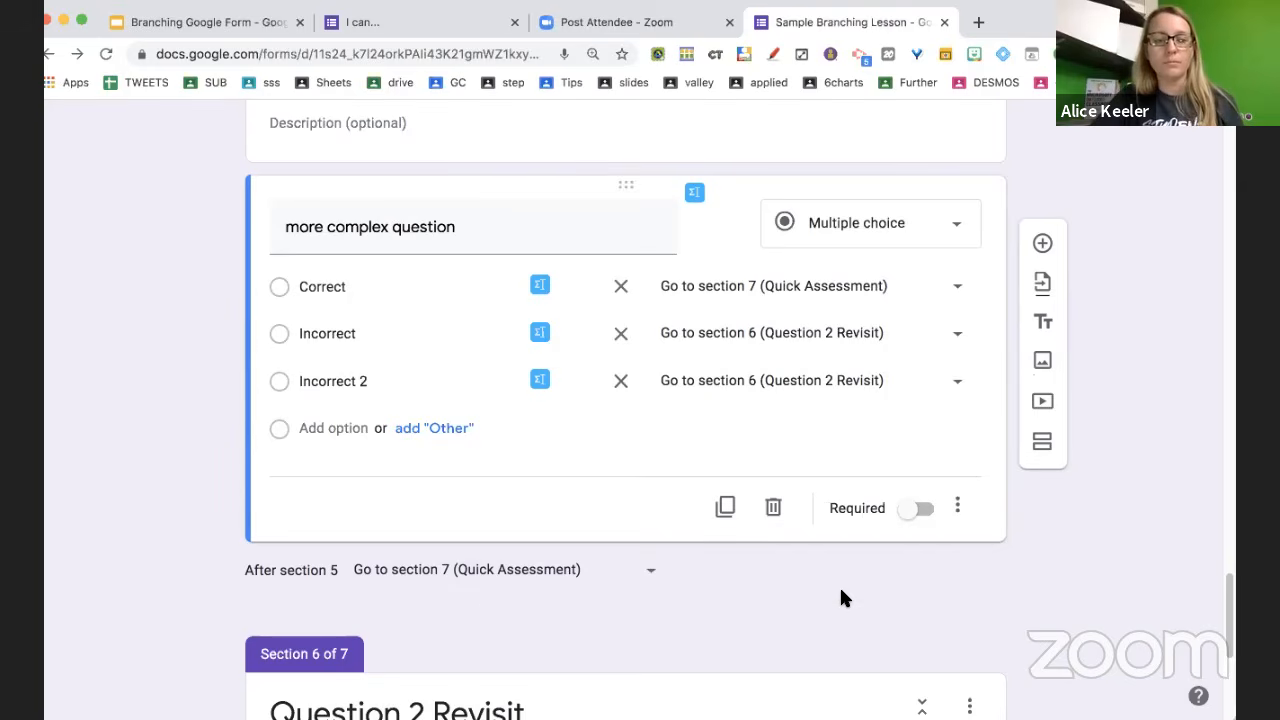
scroll(839, 593, "down", 7)
Insert the 'The Exponents - Why Does Love Do This To Me' YouTube video into section 6
left_click(723, 394)
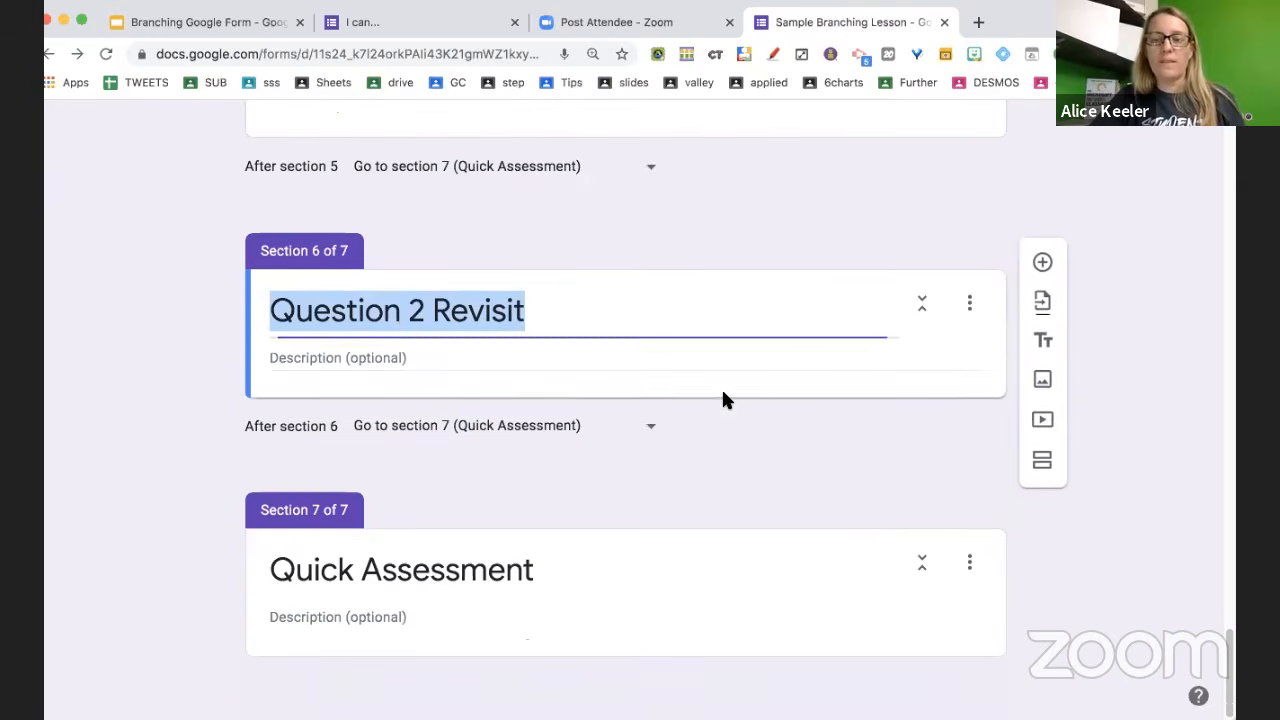
left_click(1042, 419)
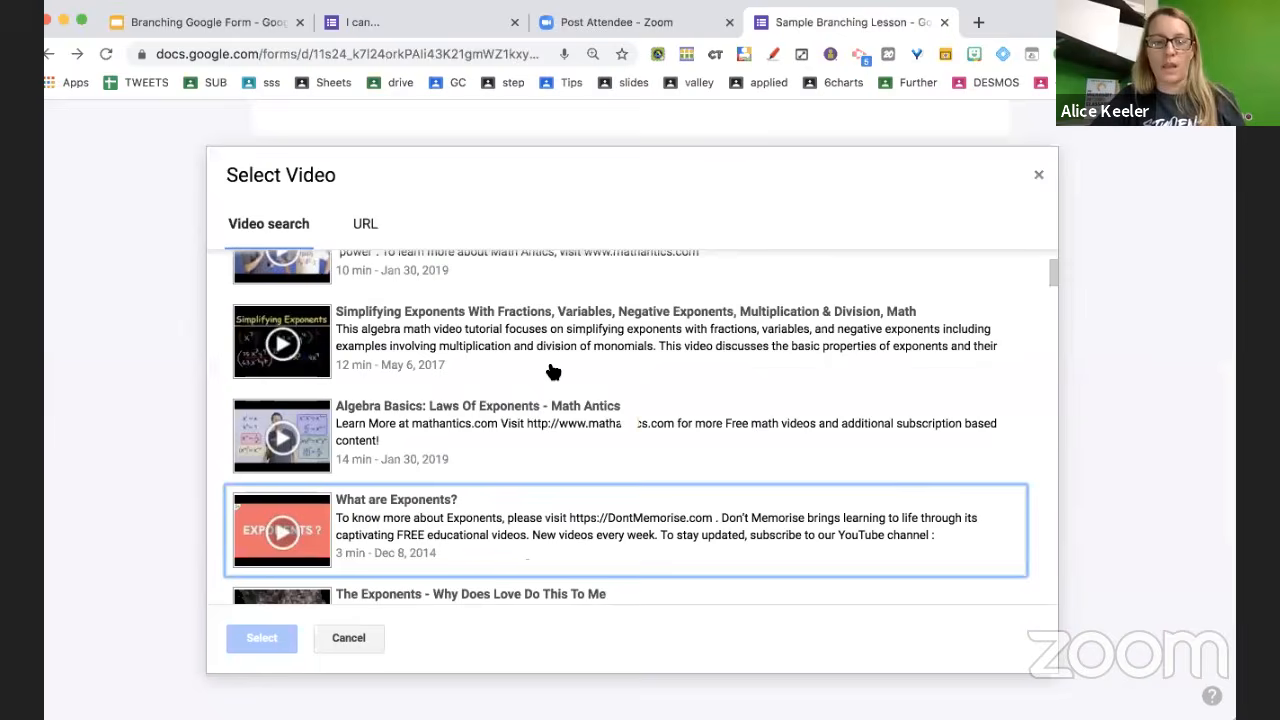
scroll(500, 417, "down", 4)
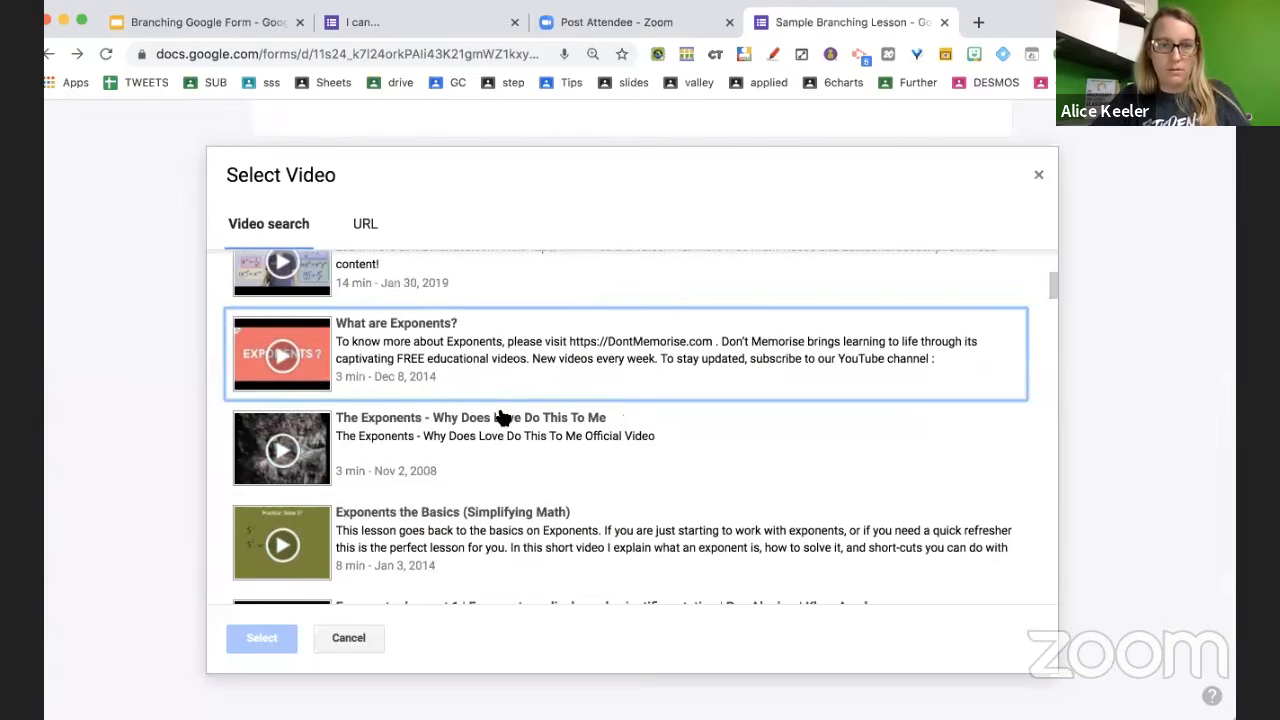
double_click(500, 417)
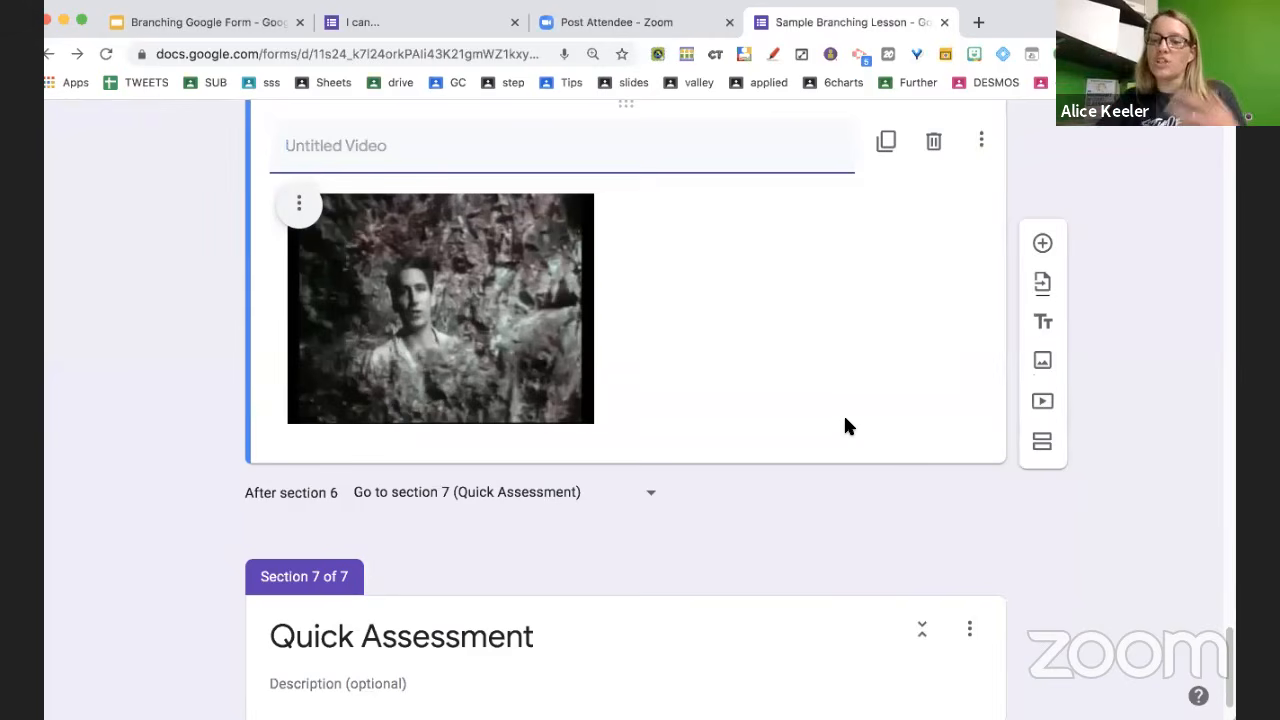
scroll(791, 533, "down", 2)
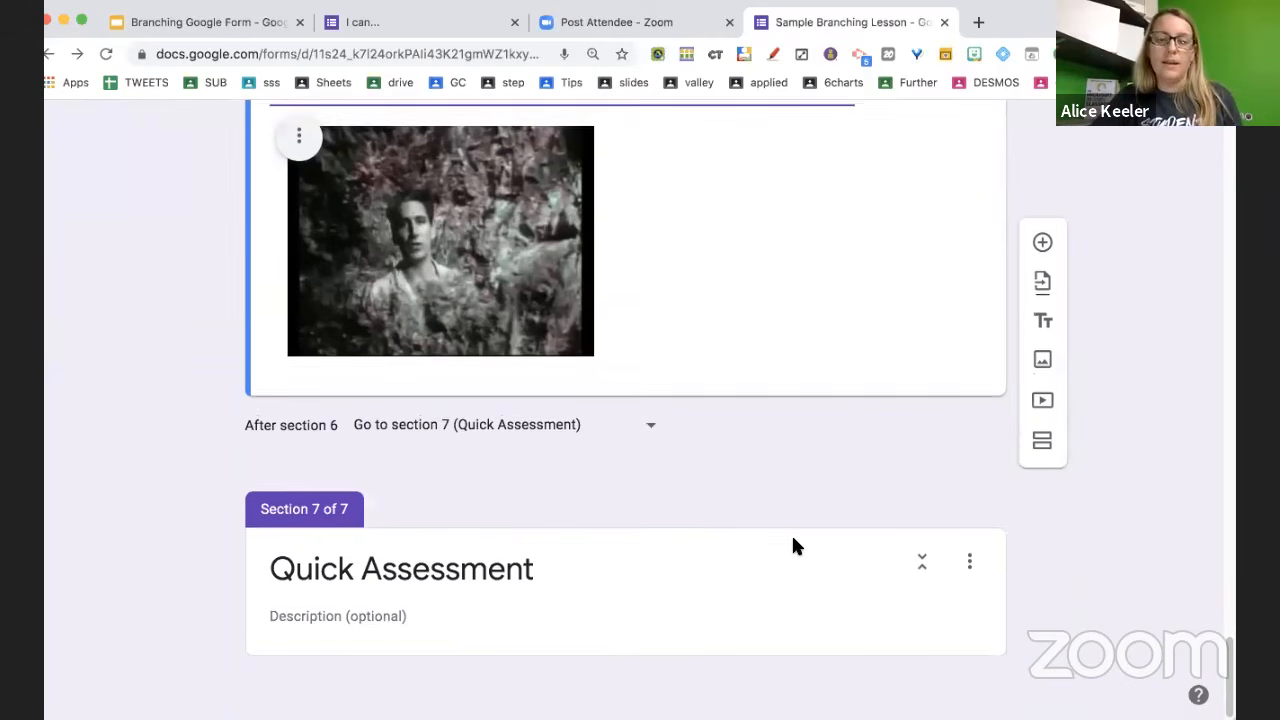
left_click(793, 546)
Add a Quick Assessment question 'What is x^4 times x^2?' and open a cleared equation editor
key("super+shift+Return")
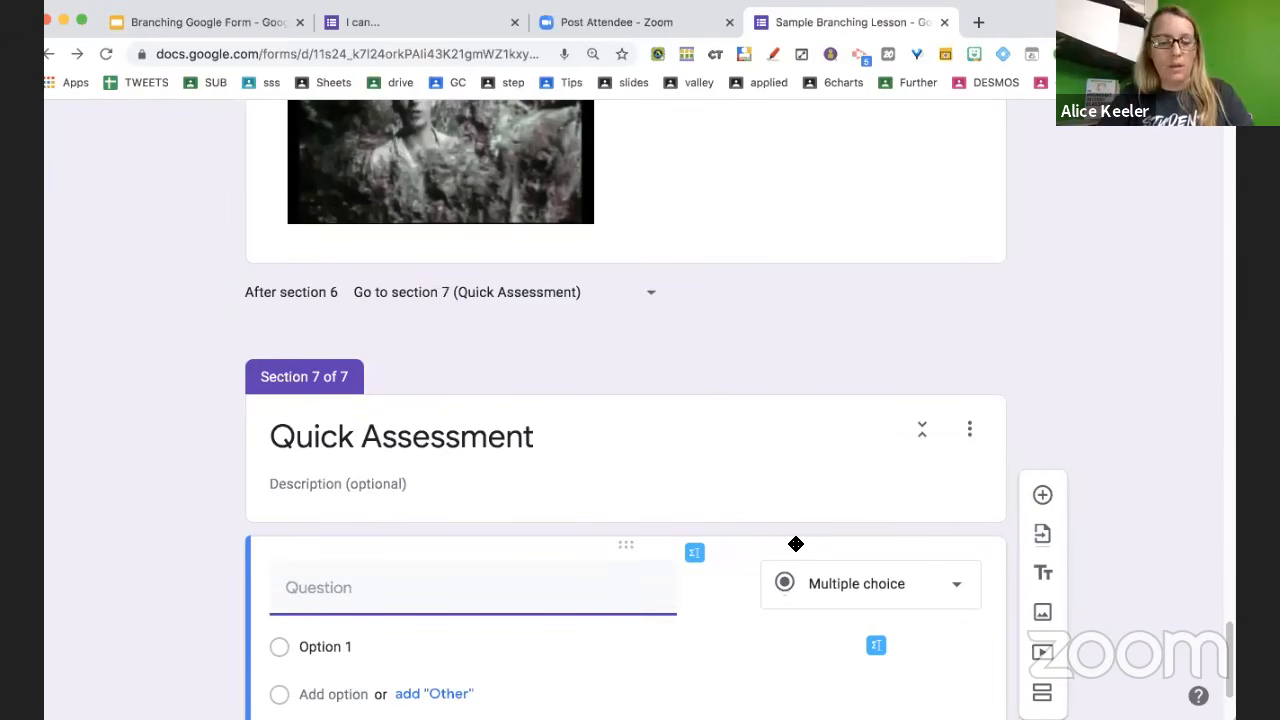
type("What is ")
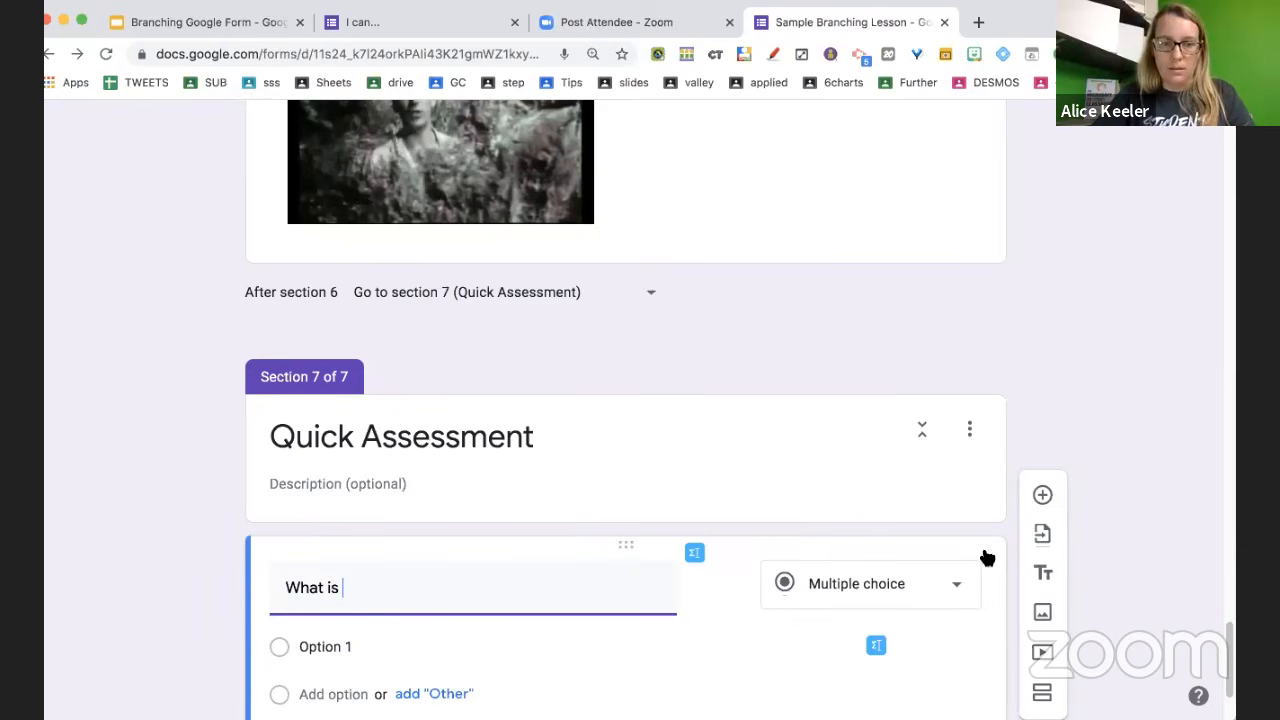
type("x^4 t")
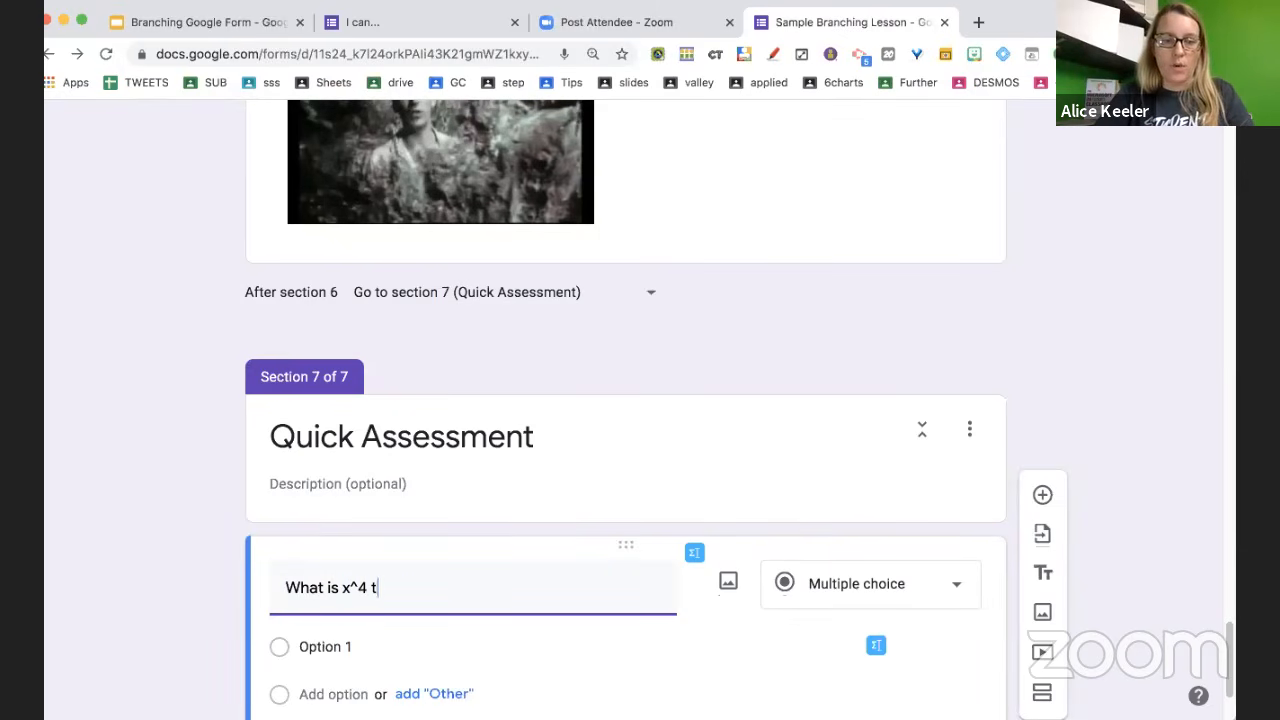
type("ime x")
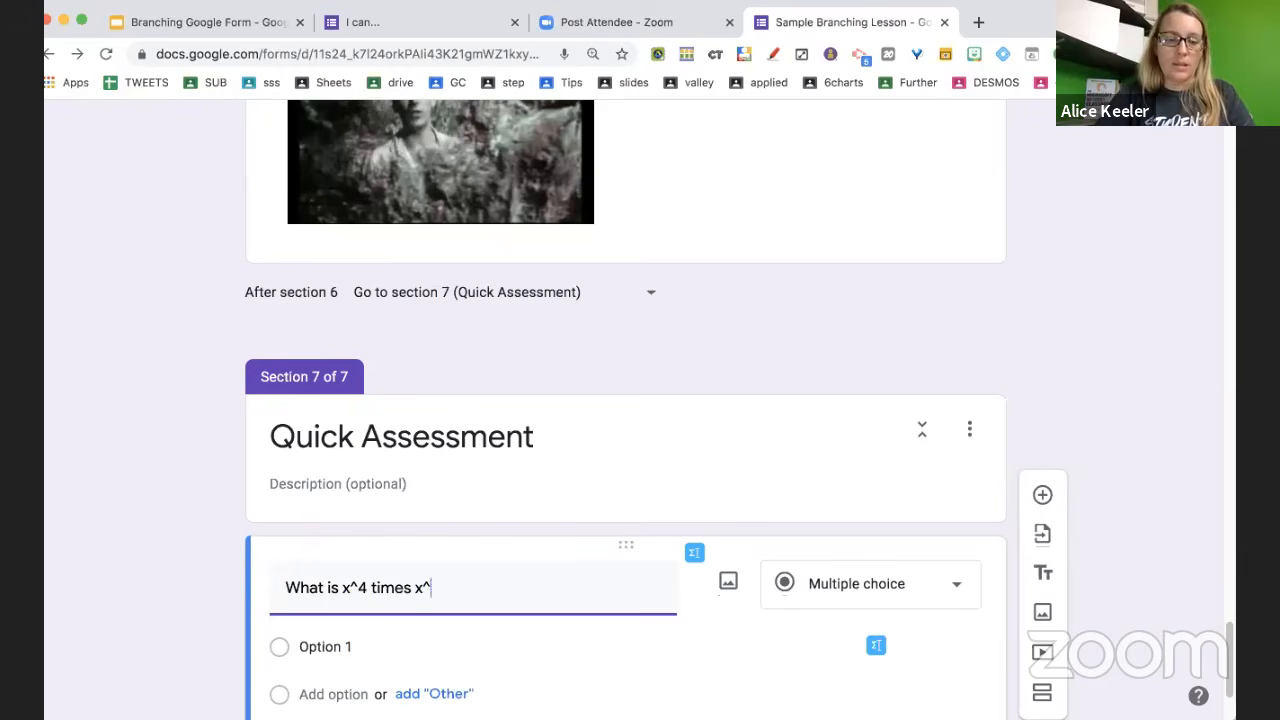
type("^2?")
left_click(696, 553)
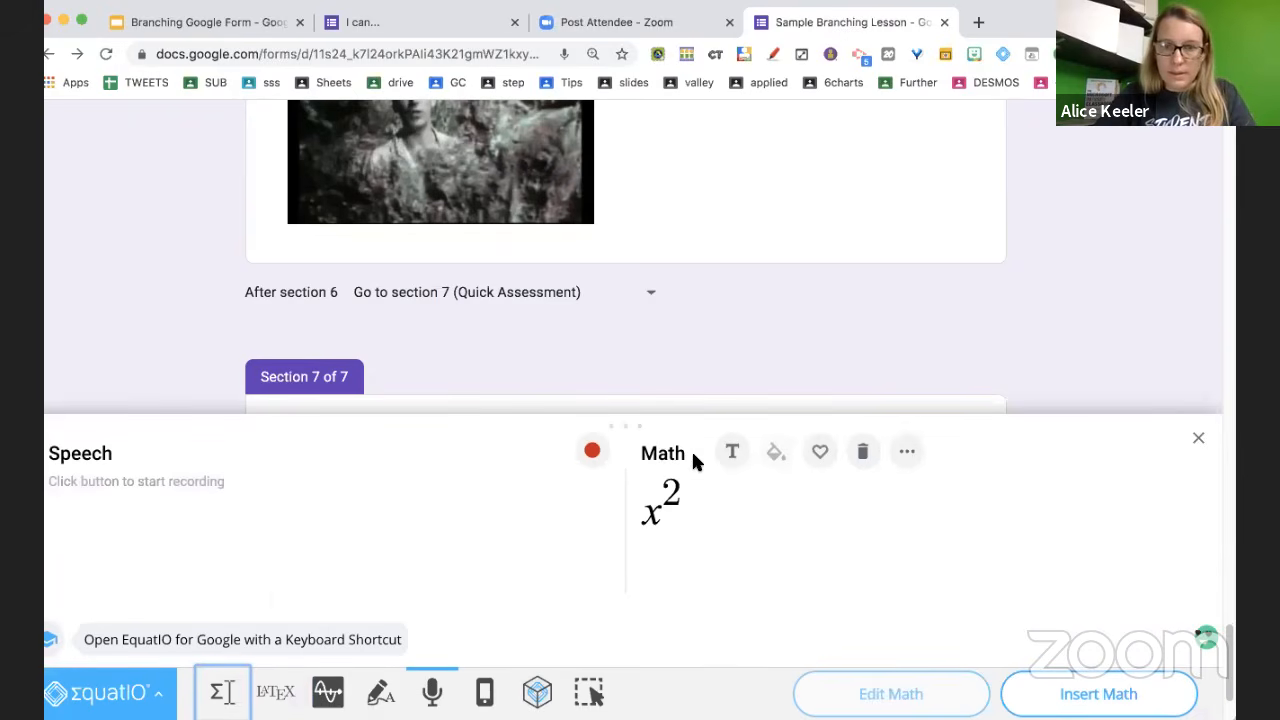
left_click(865, 452)
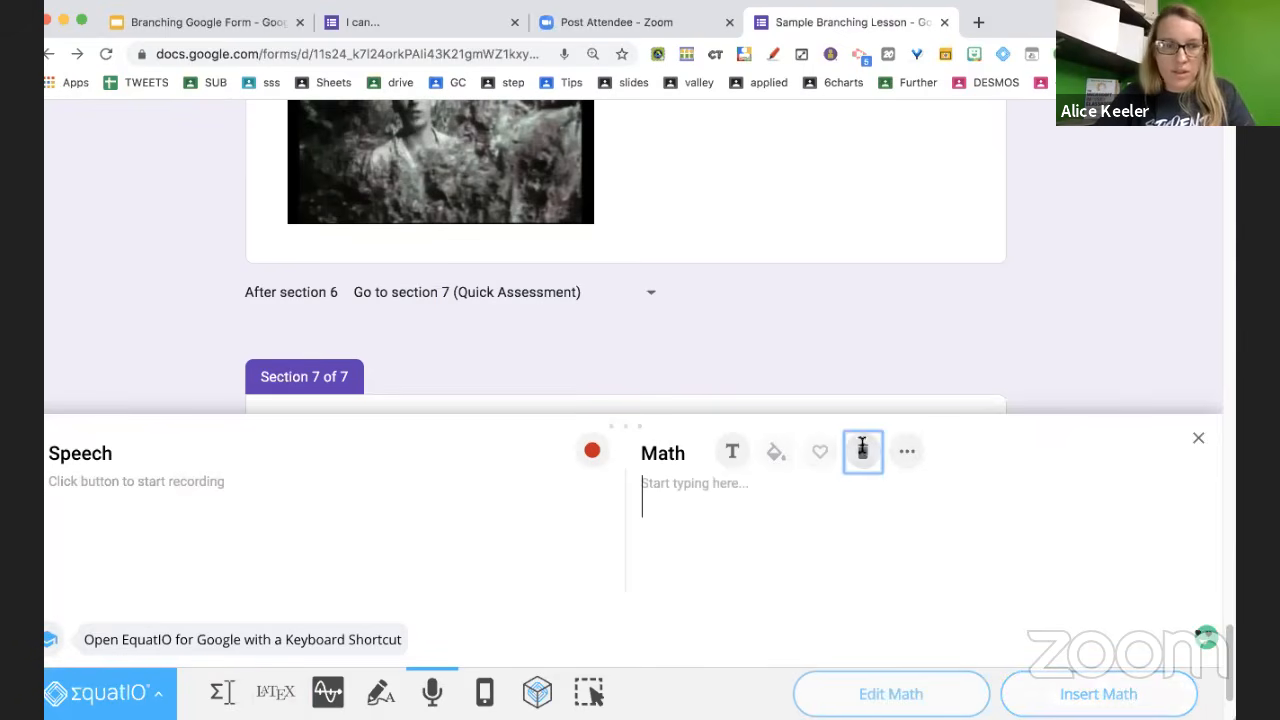
Handwrite x⁴·x² in EquatIO, insert the image, and make the question multiple choice
left_click(380, 692)
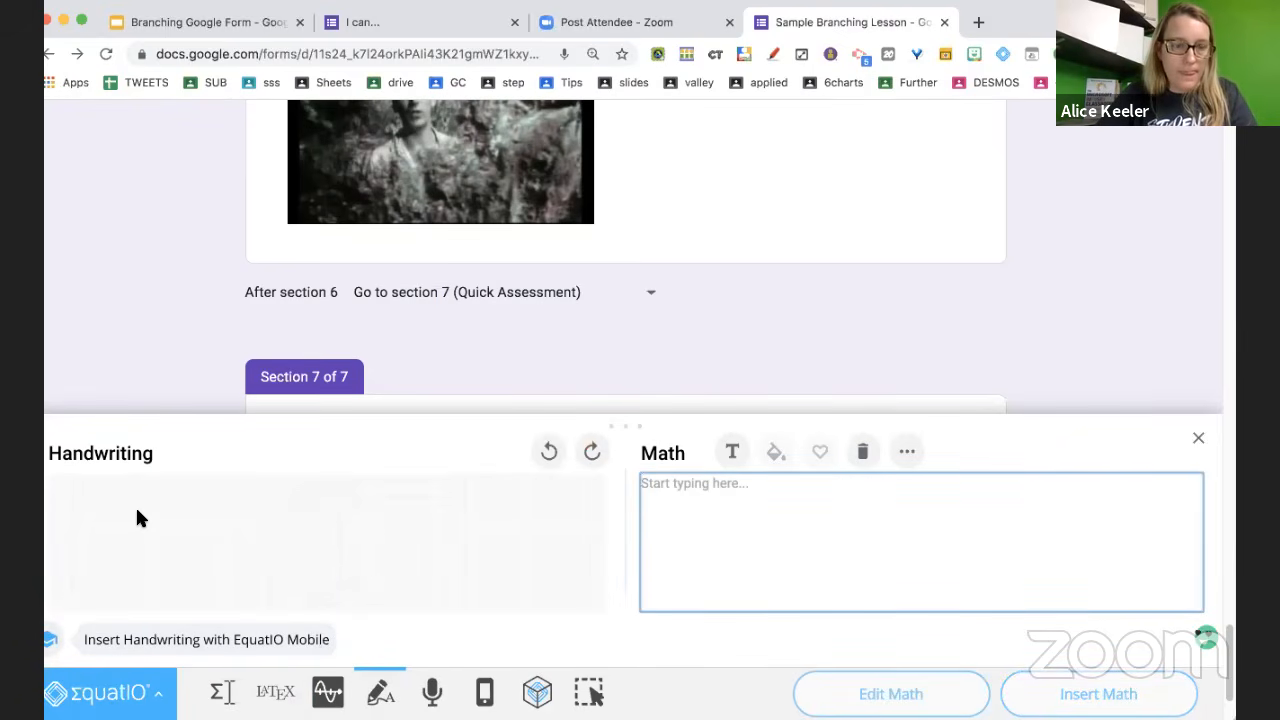
left_click_drag(174, 514, 145, 570)
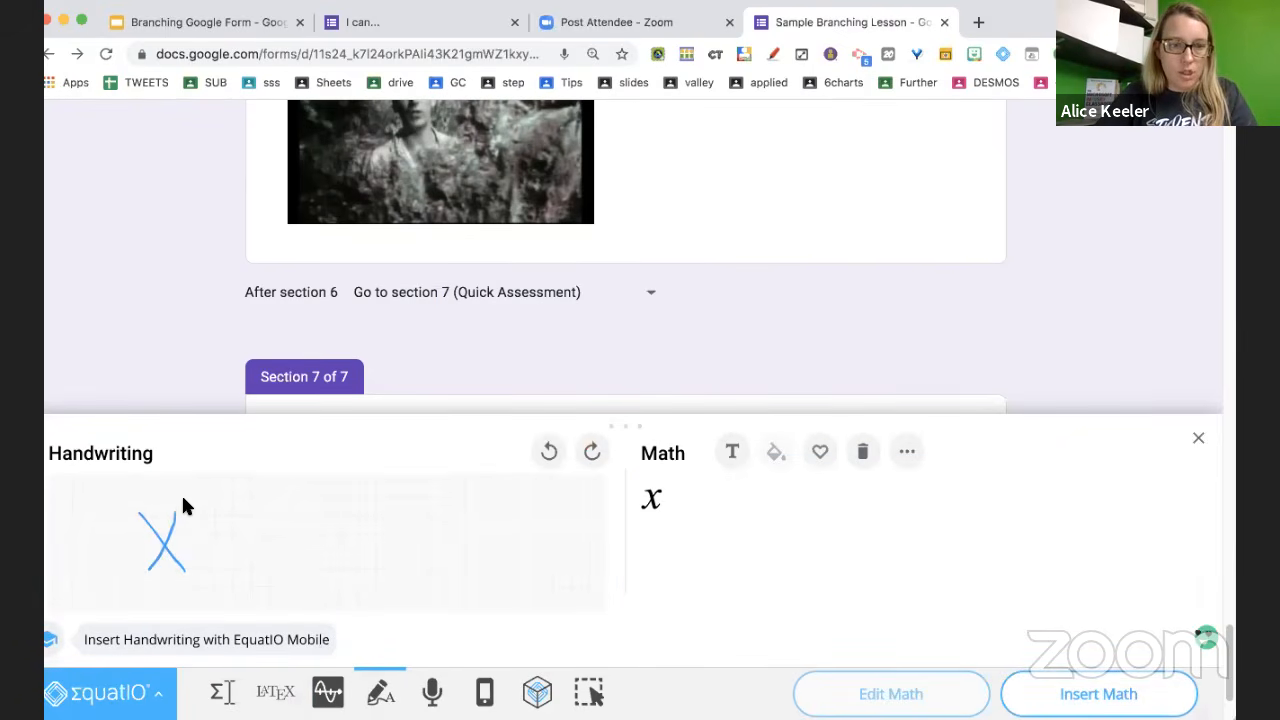
mouse_move(193, 498)
left_mouse_down()
mouse_move(193, 522)
mouse_move(309, 567)
left_mouse_up()
left_click_drag(307, 519, 268, 576)
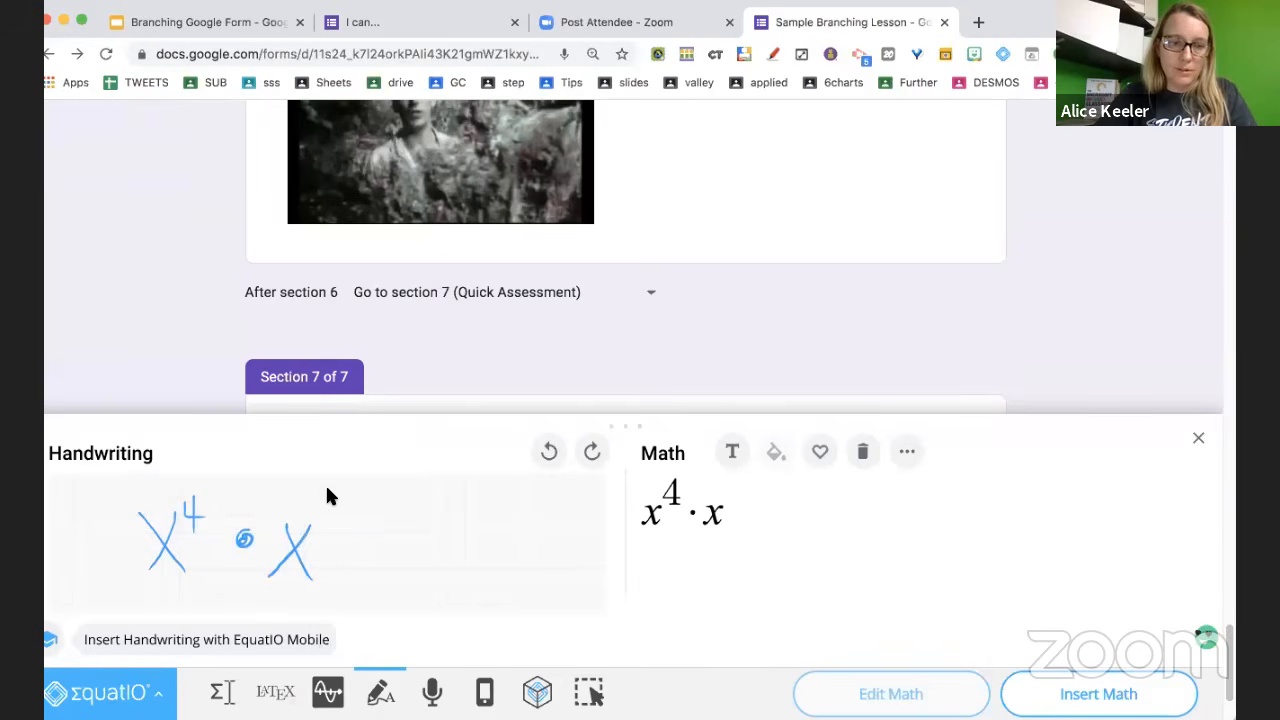
left_click_drag(330, 493, 330, 507)
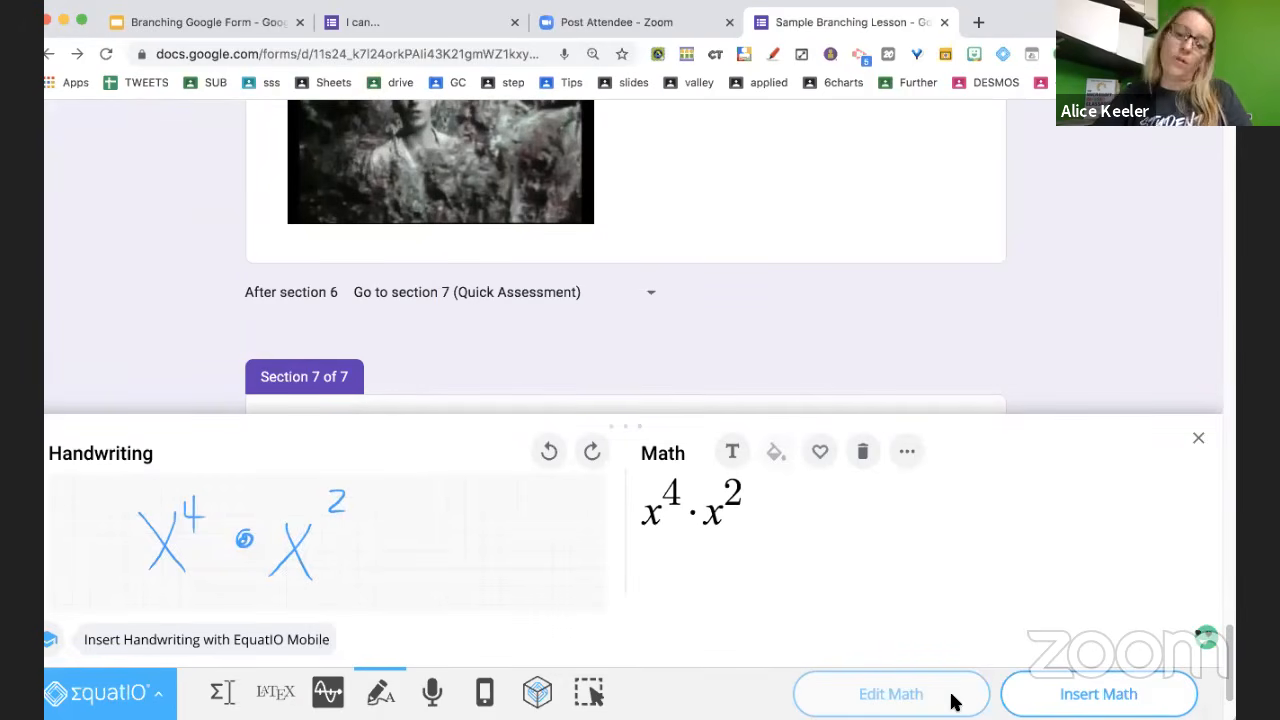
left_click(1035, 701)
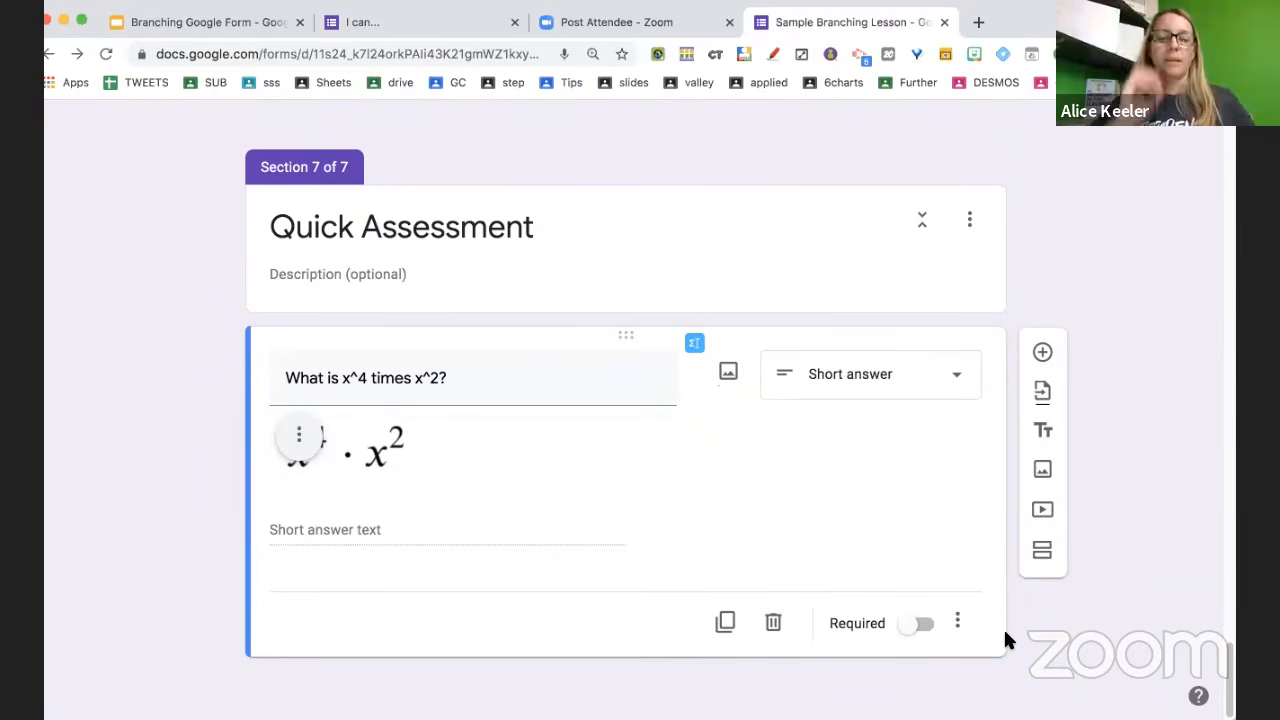
left_click(909, 388)
left_click(872, 281)
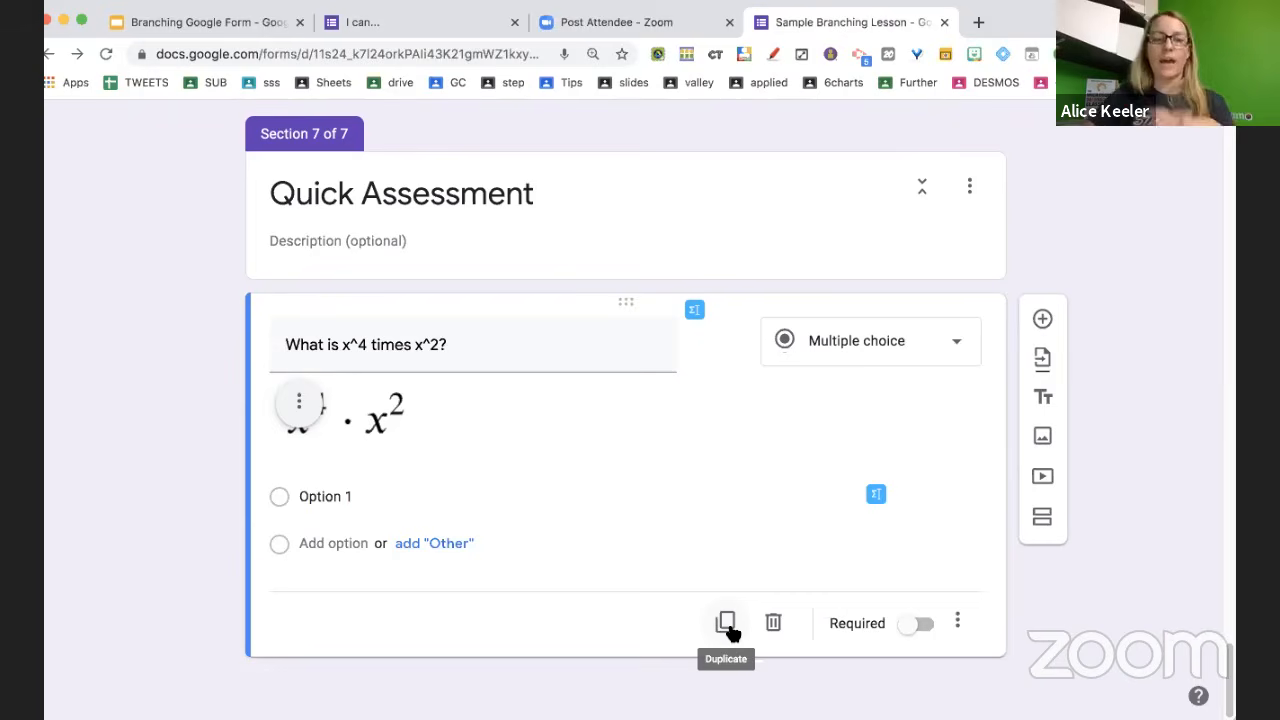
Scroll back up to the untitled video in the Question 2 Revisit section
scroll(693, 466, "up", 5)
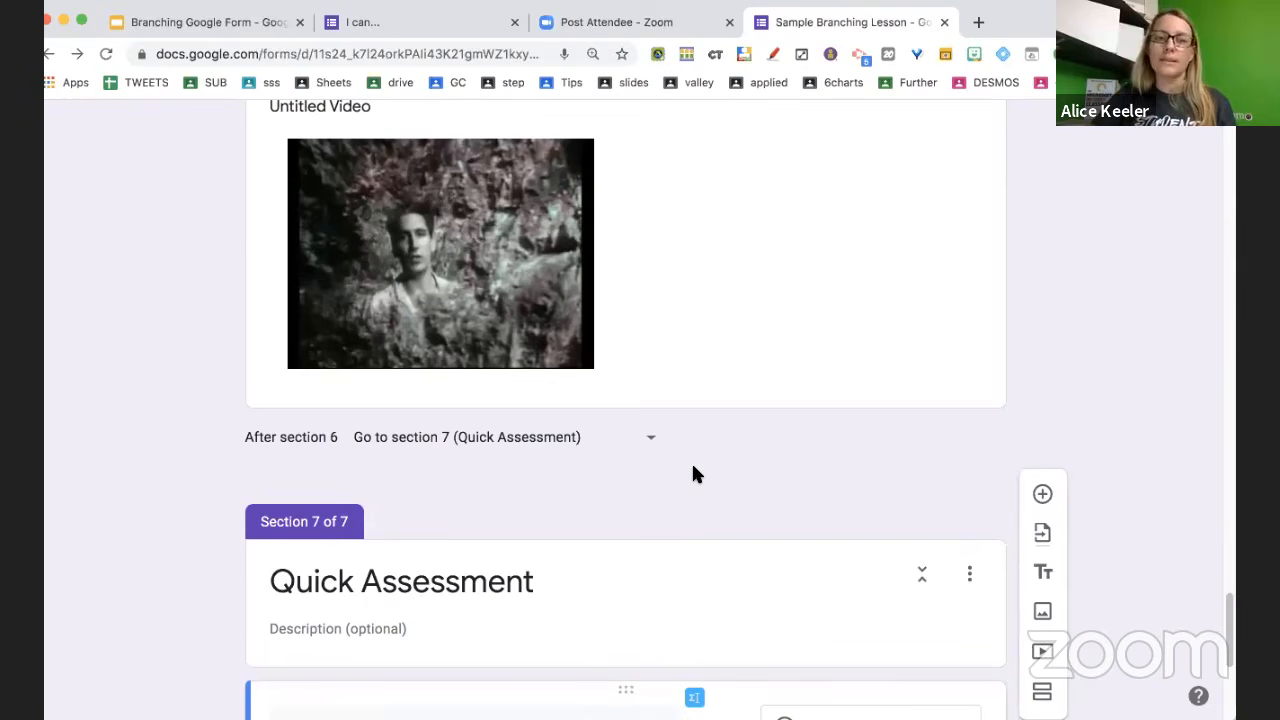
scroll(697, 475, "up", 3)
scroll(697, 475, "down", 1)
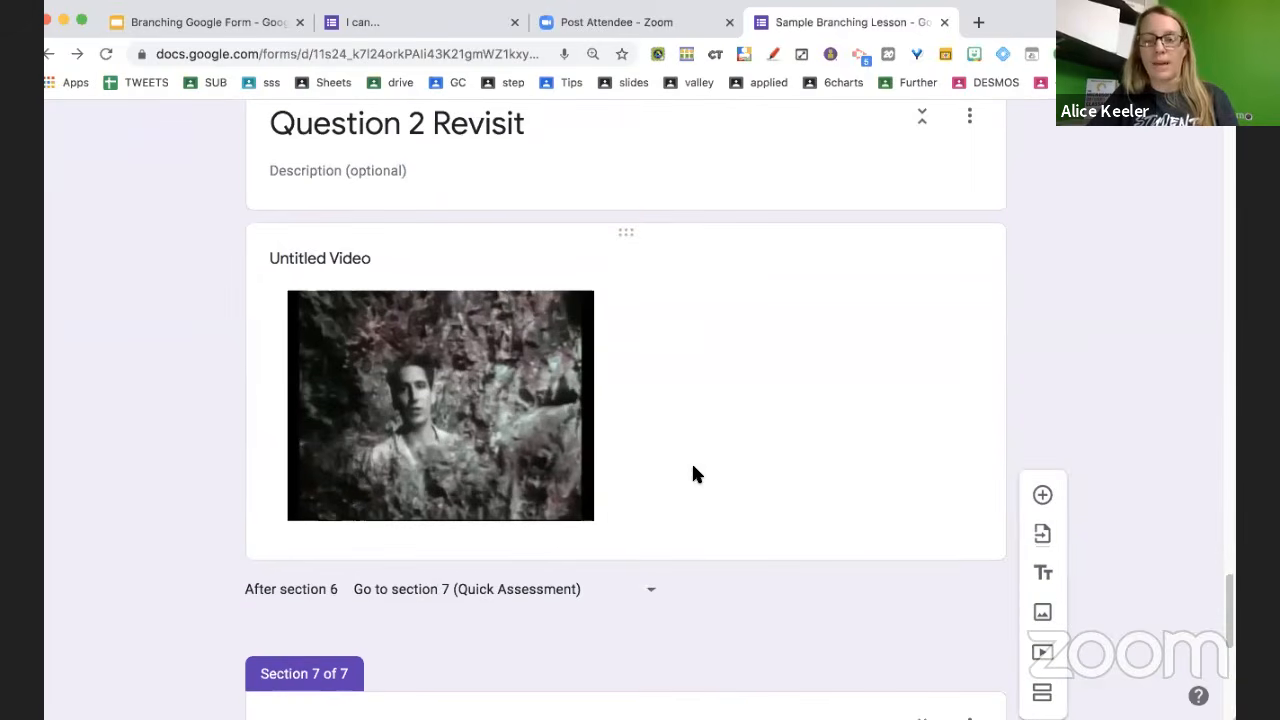
left_click(697, 475)
left_click(1044, 402)
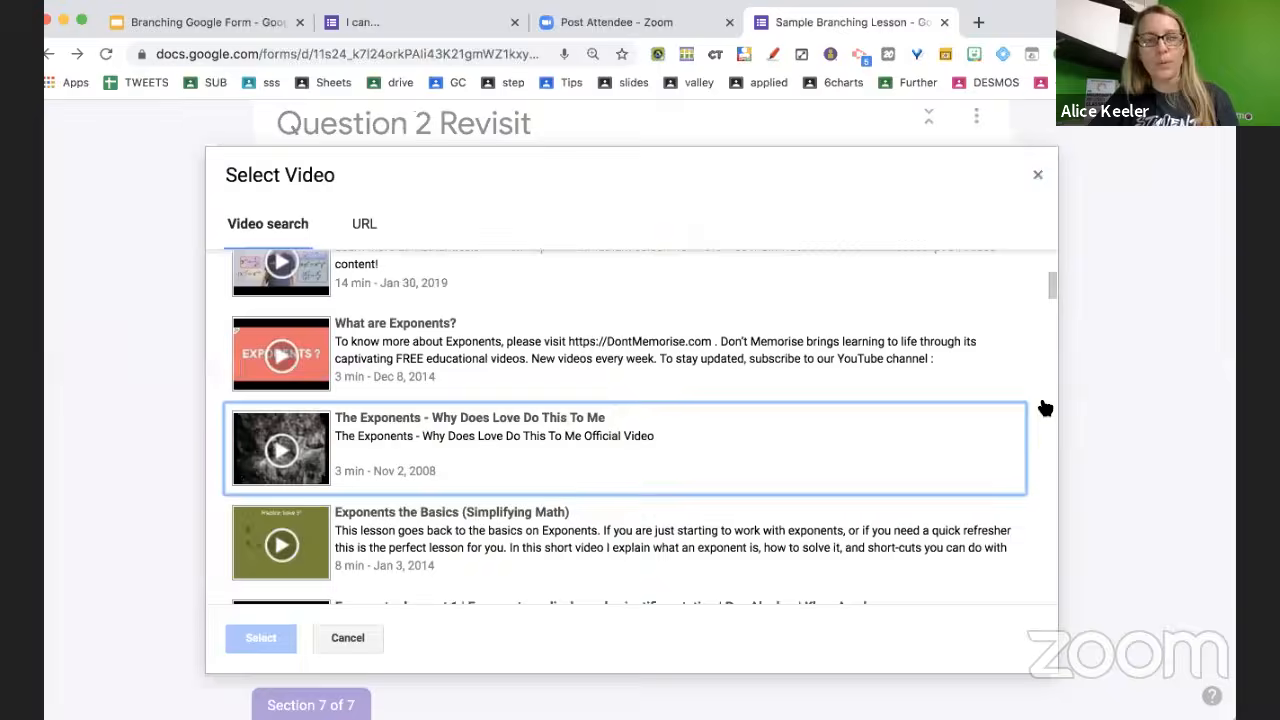
left_click(365, 224)
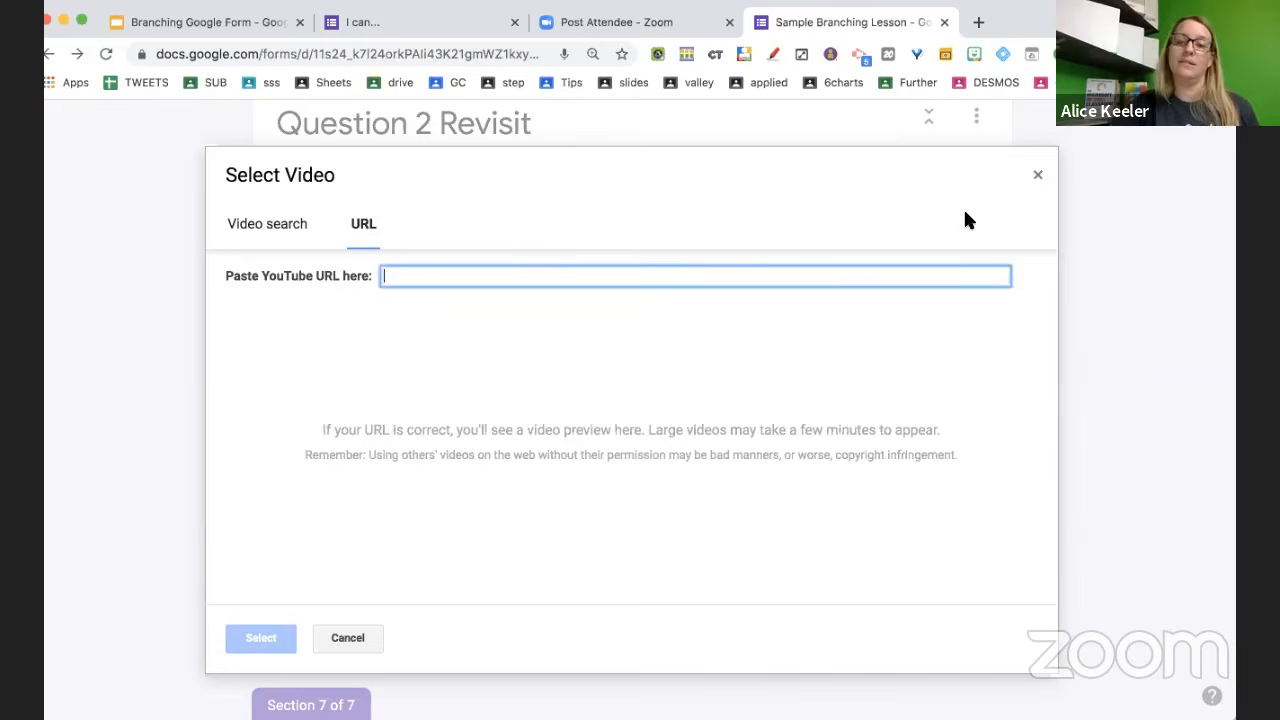
left_click(1037, 178)
Enter the answer choices 'I got it' and 'I didn't get it'
scroll(797, 346, "down", 5)
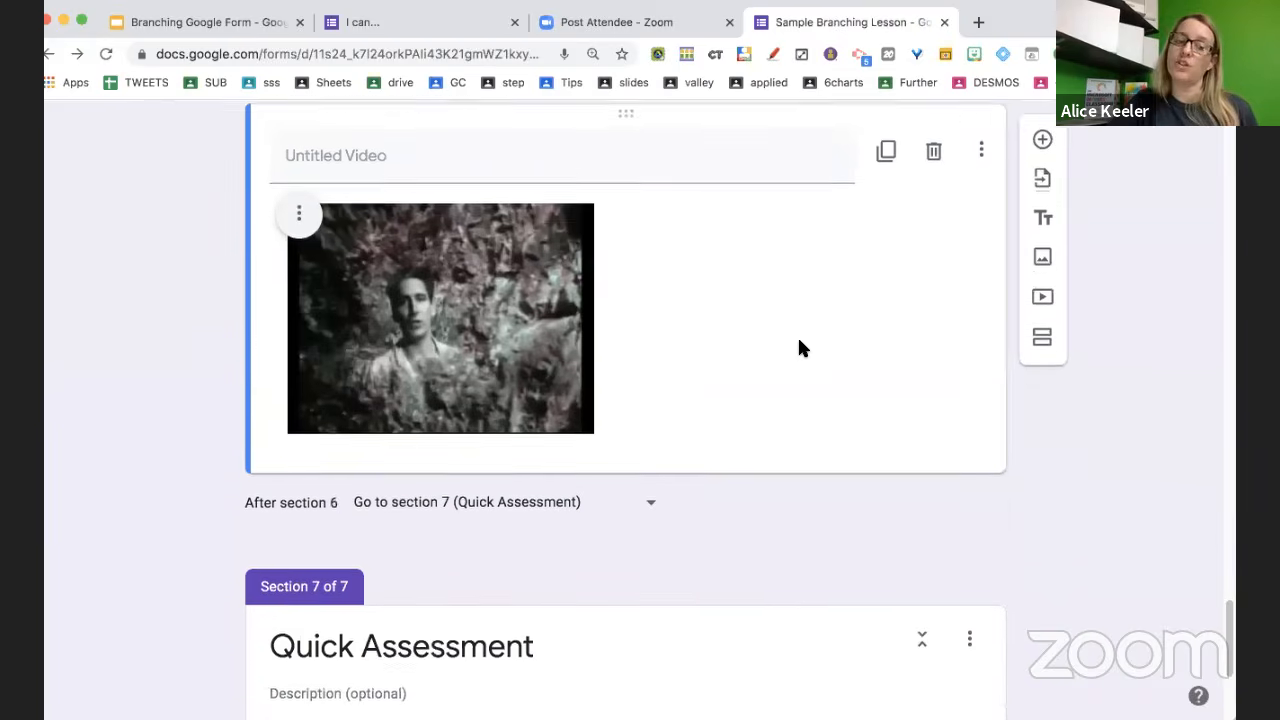
scroll(799, 345, "down", 3)
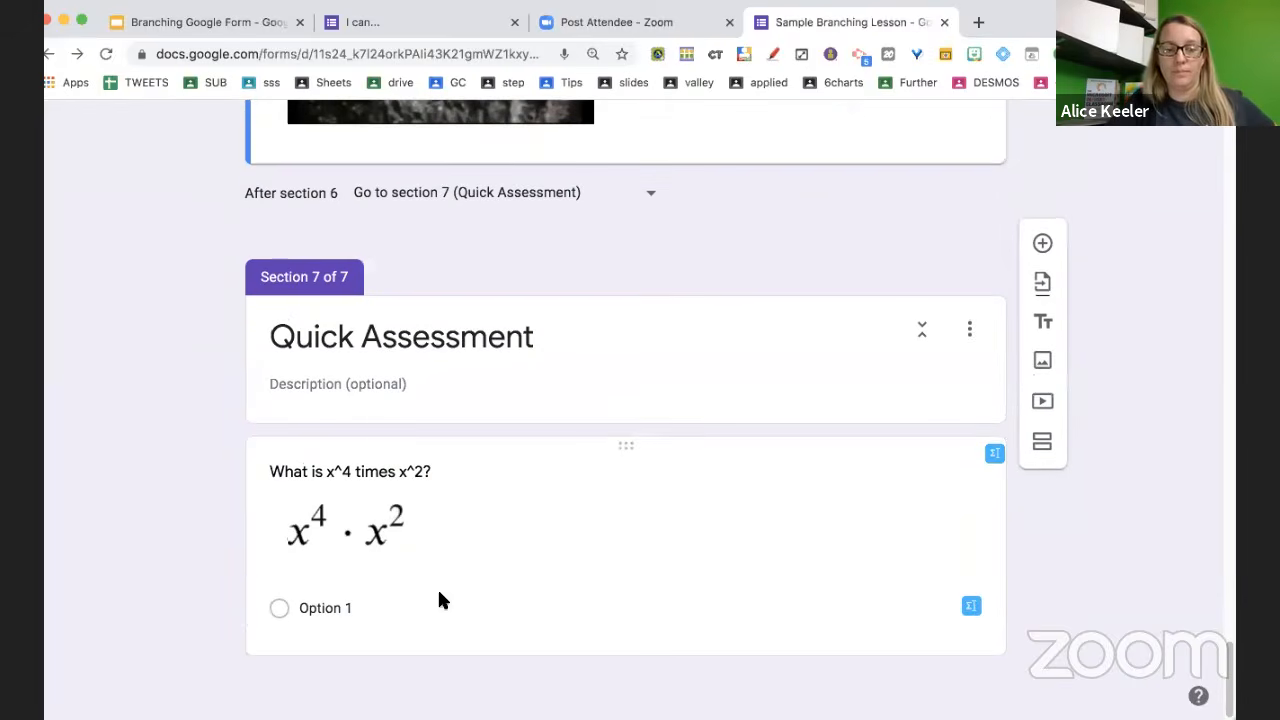
left_click(437, 600)
type("I got it")
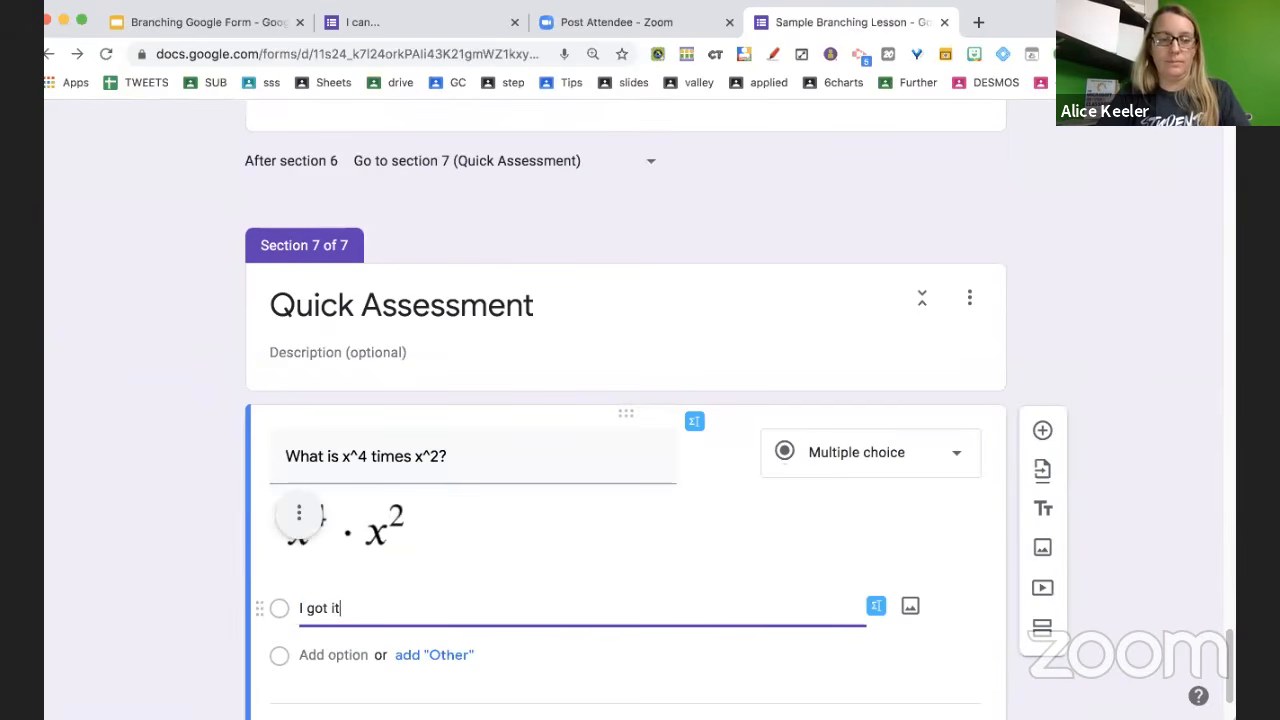
key("Return")
type("I didn't get it")
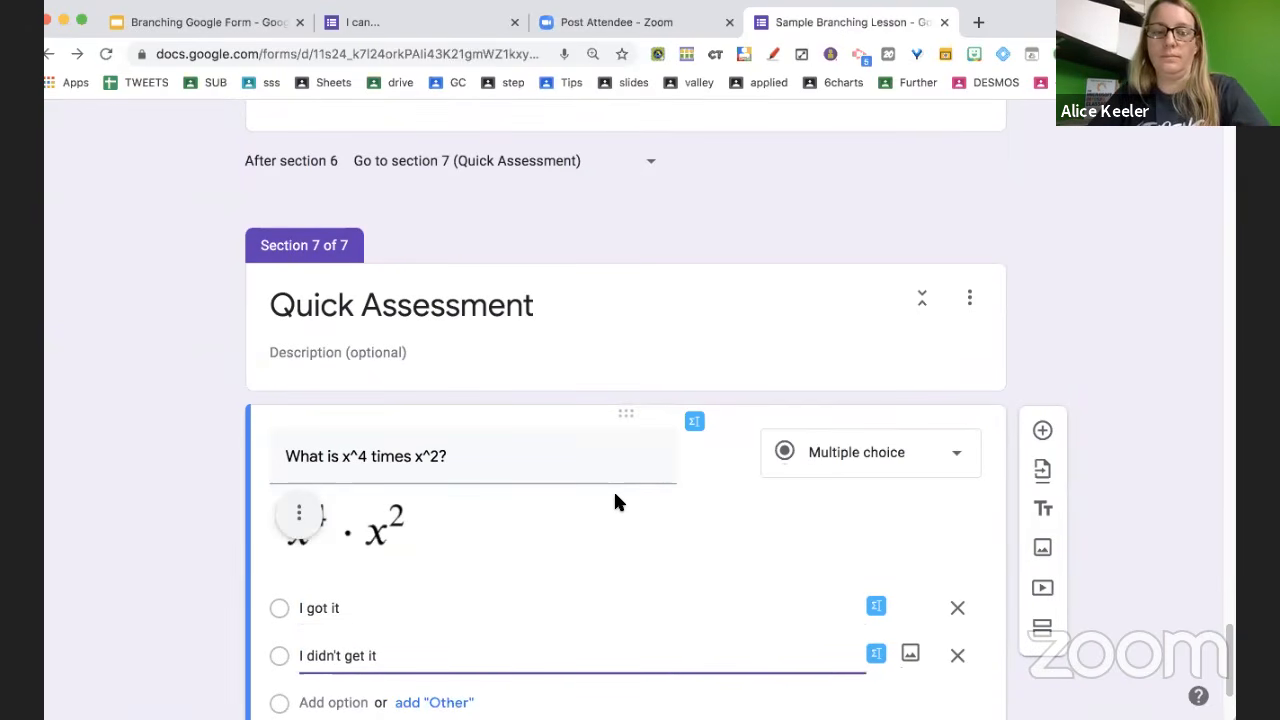
scroll(615, 494, "up", 2)
scroll(615, 497, "up", 10)
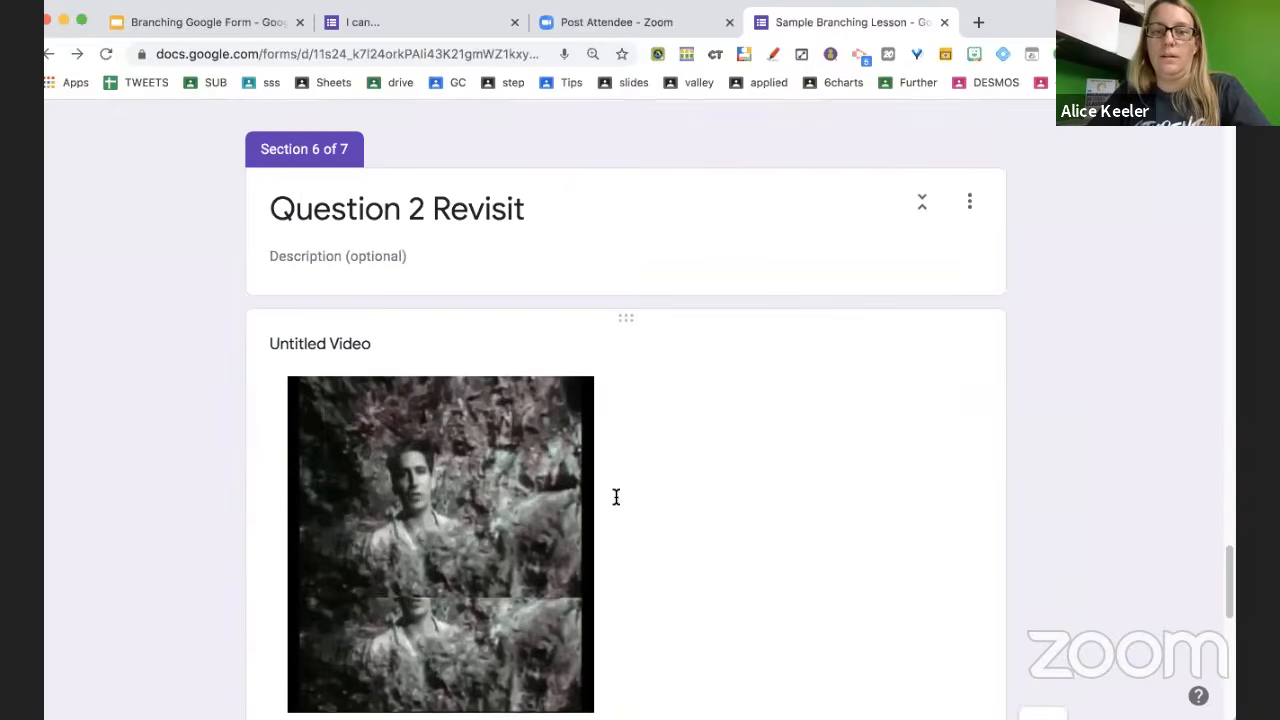
Check branching on the x times x times x and Question 2 questions, then preview the form
scroll(615, 495, "up", 2)
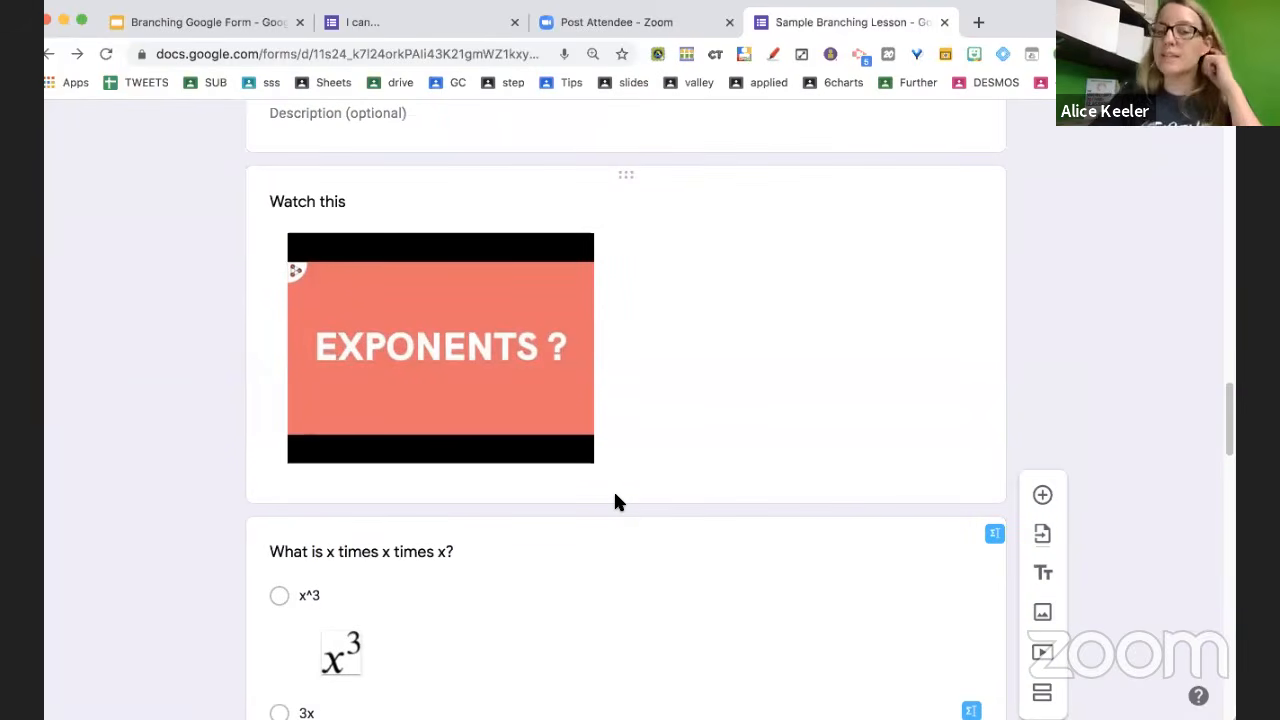
scroll(615, 501, "down", 4)
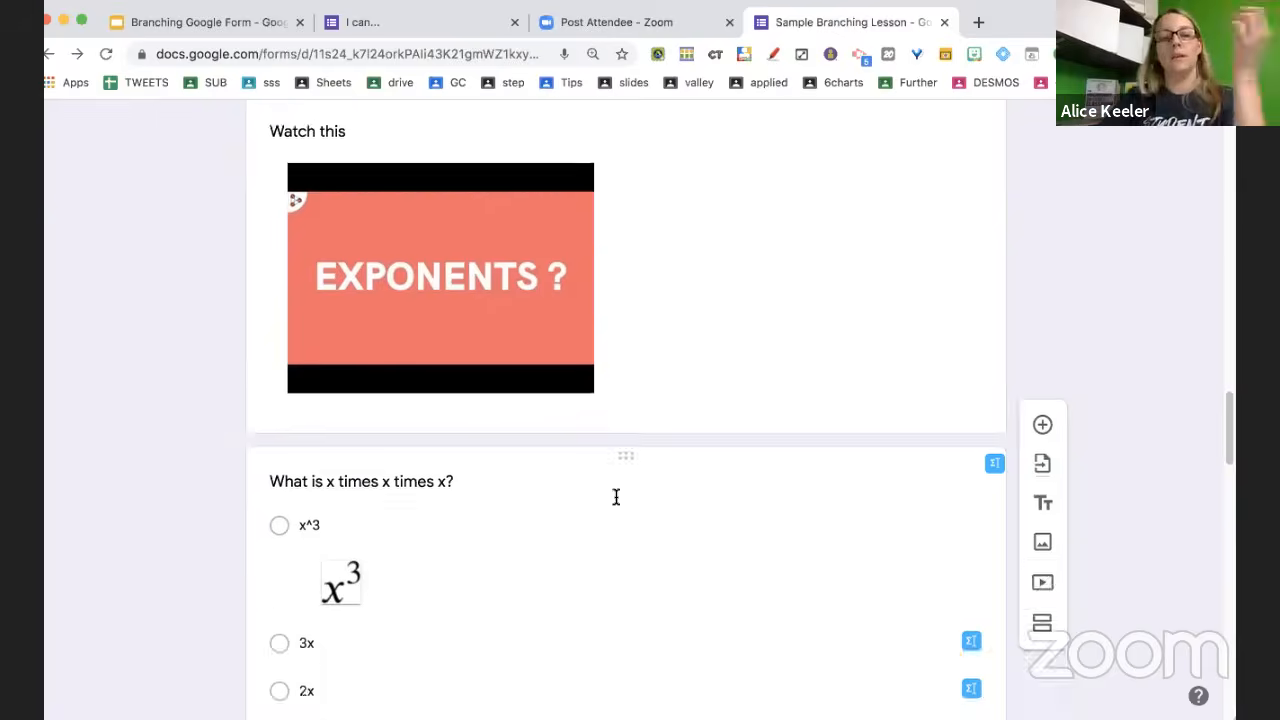
left_click(626, 496)
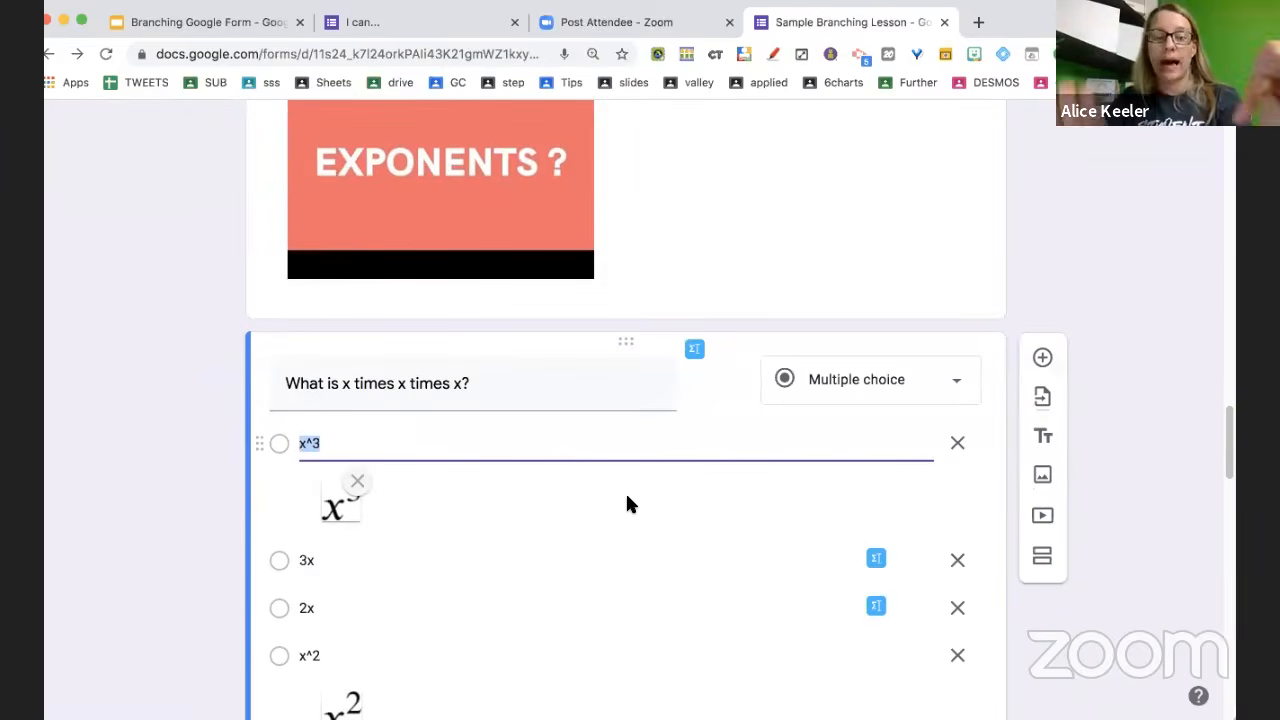
scroll(655, 515, "down", 10)
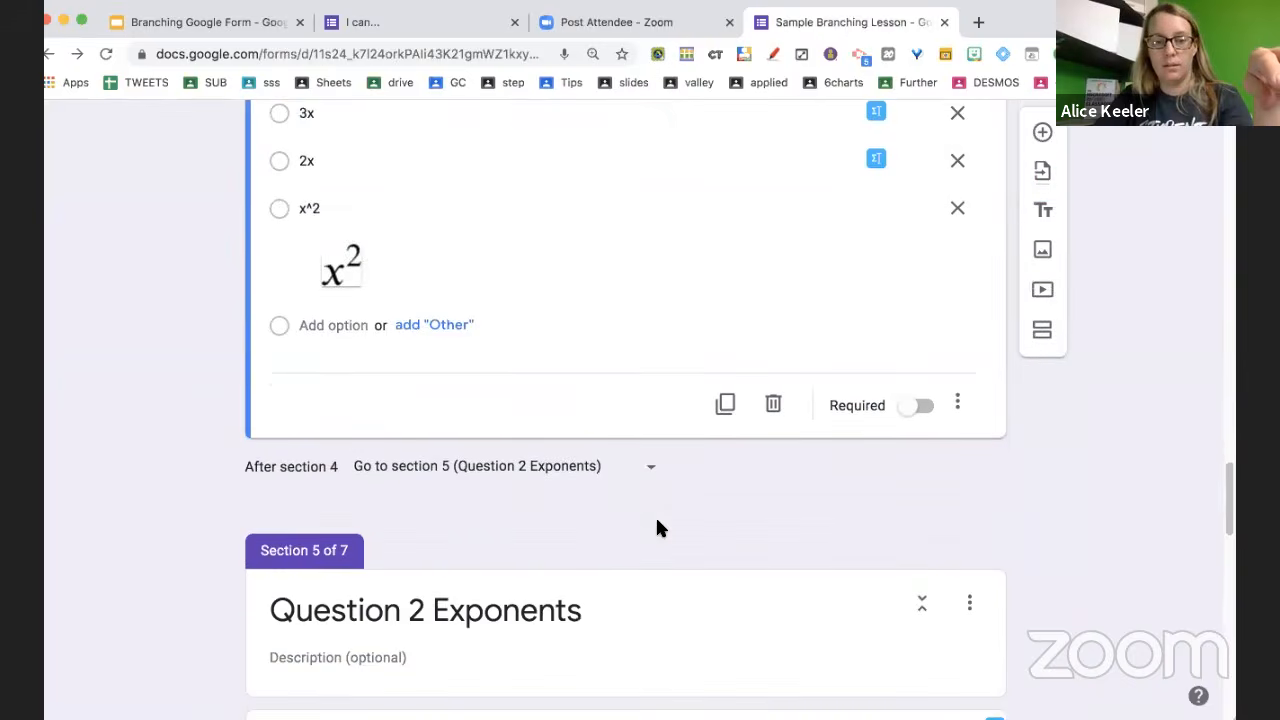
left_click(658, 523)
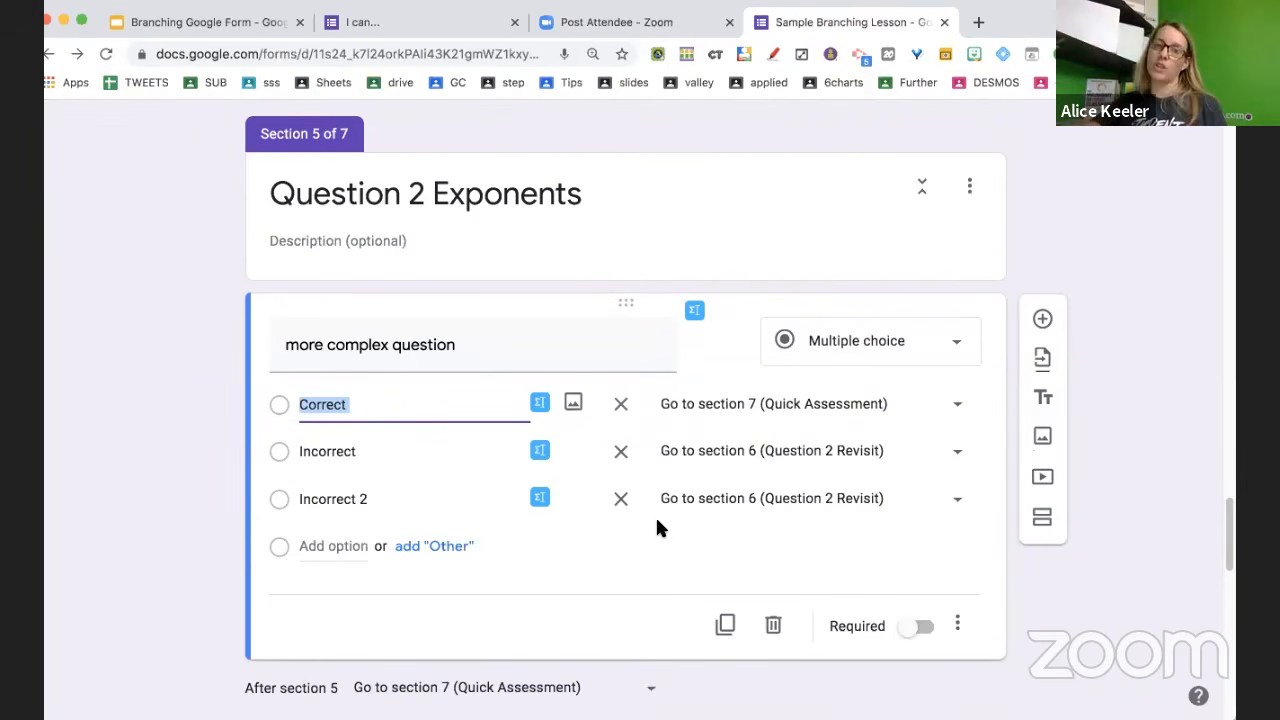
scroll(657, 527, "down", 4)
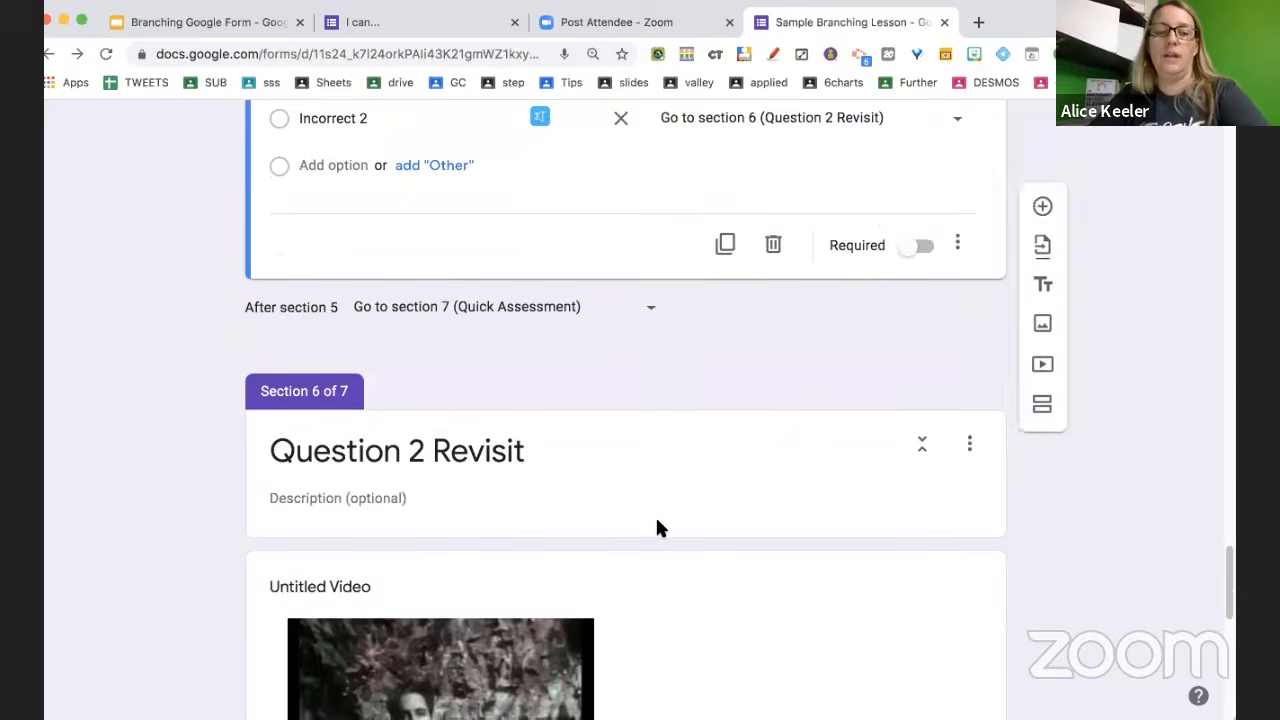
scroll(657, 527, "down", 1)
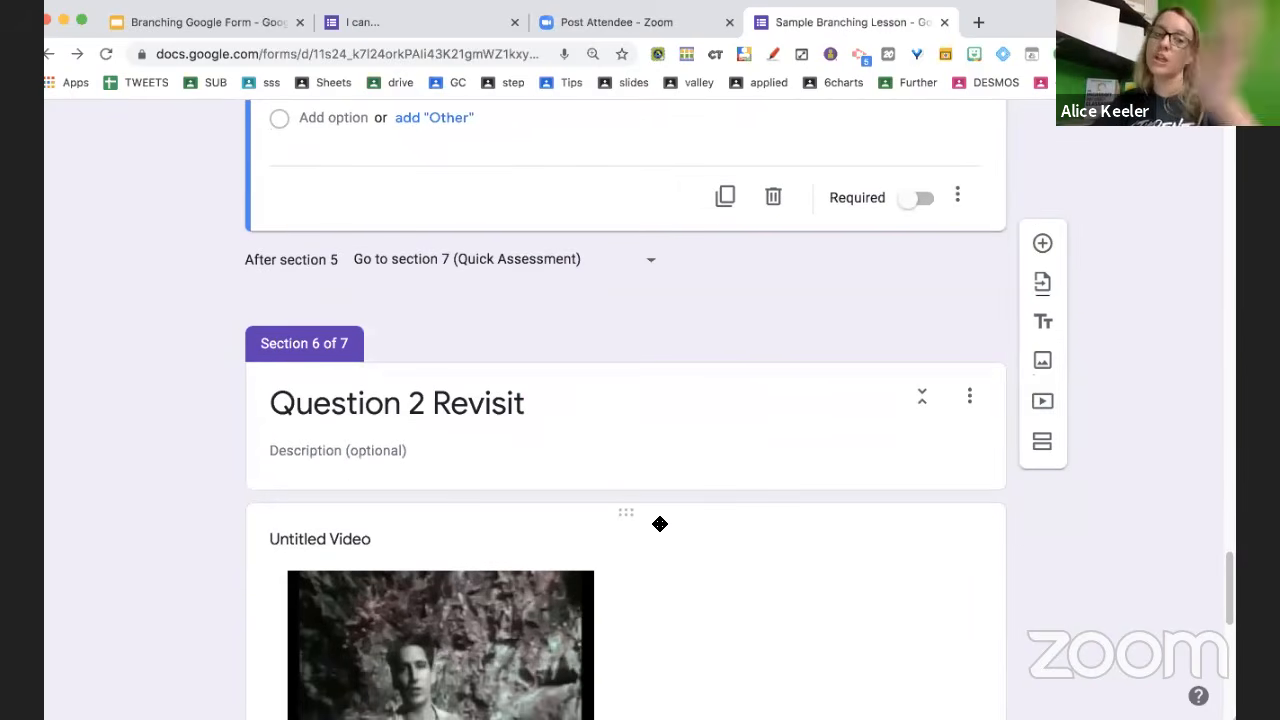
scroll(657, 527, "up", 20)
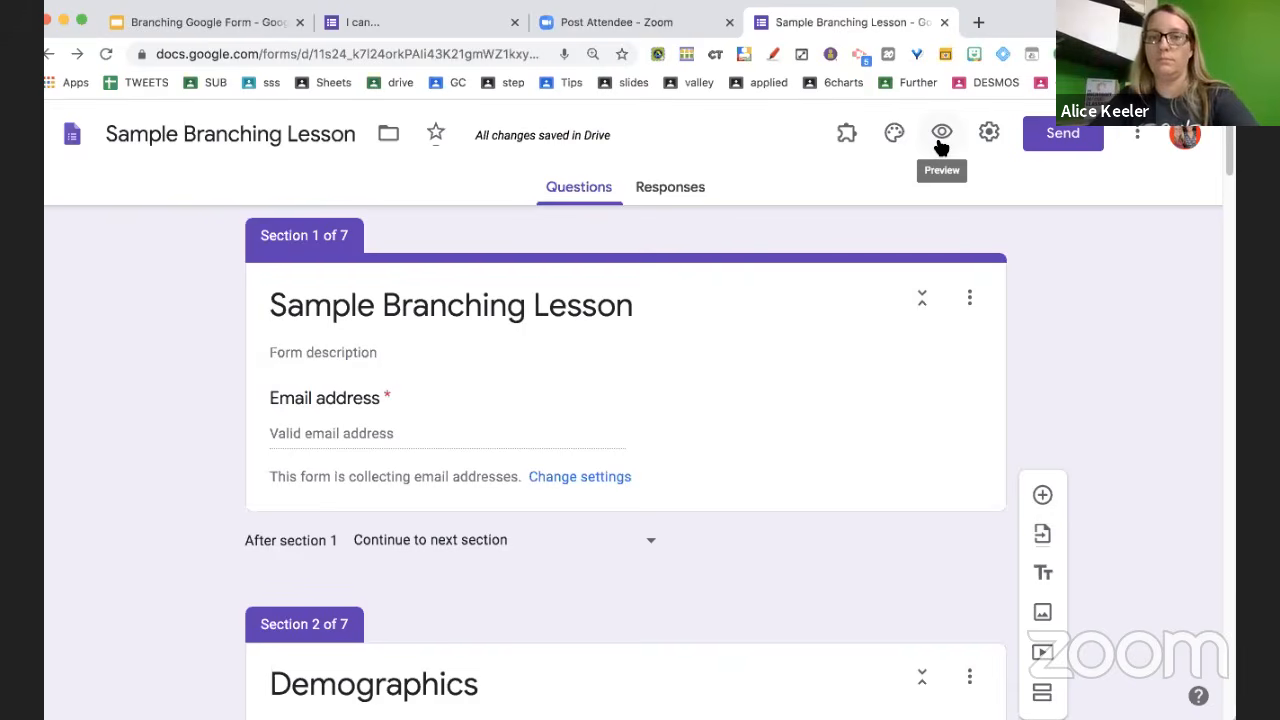
left_click(940, 140)
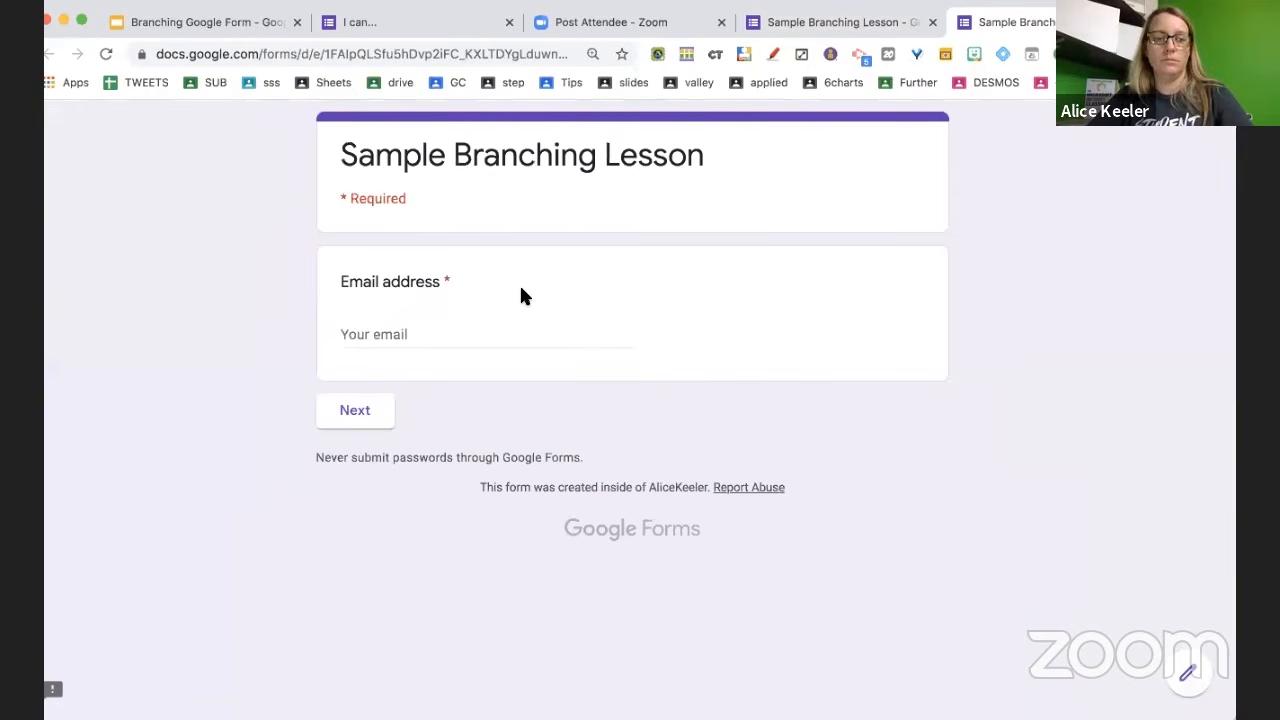
Fill in the respondent's email, first and last name, and class period 5
left_click(470, 334)
left_click(493, 377)
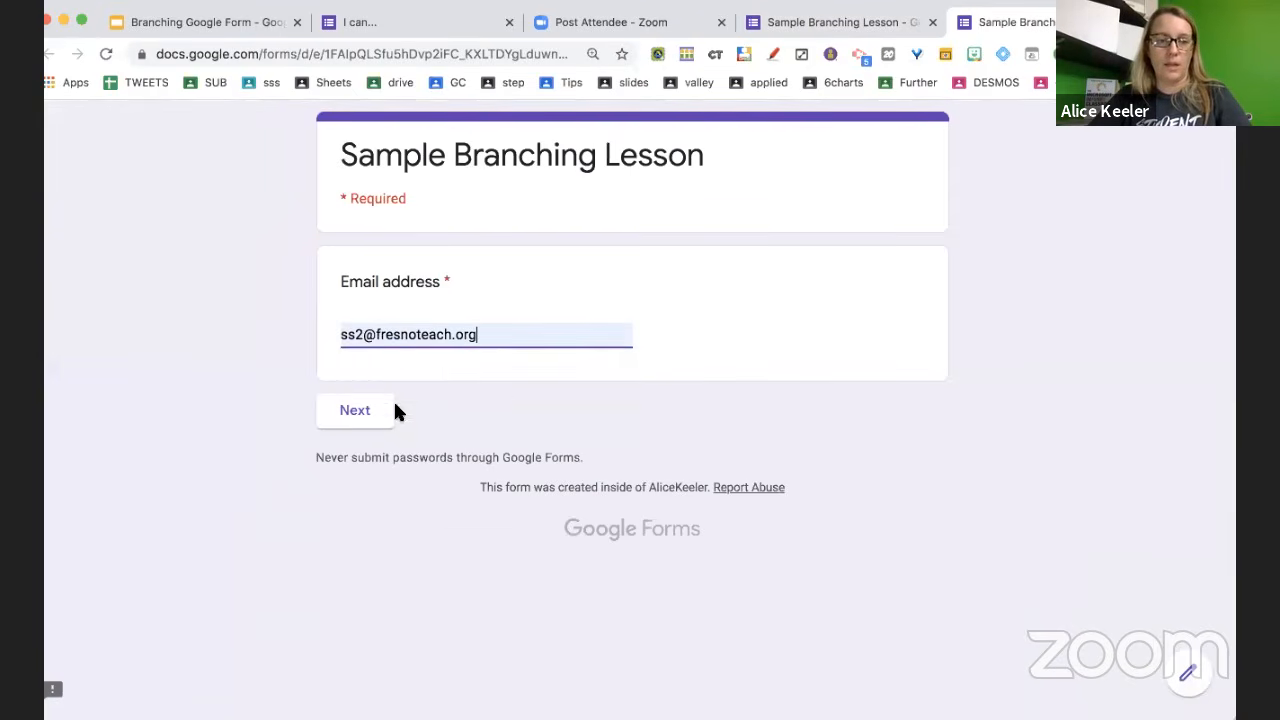
left_click(393, 406)
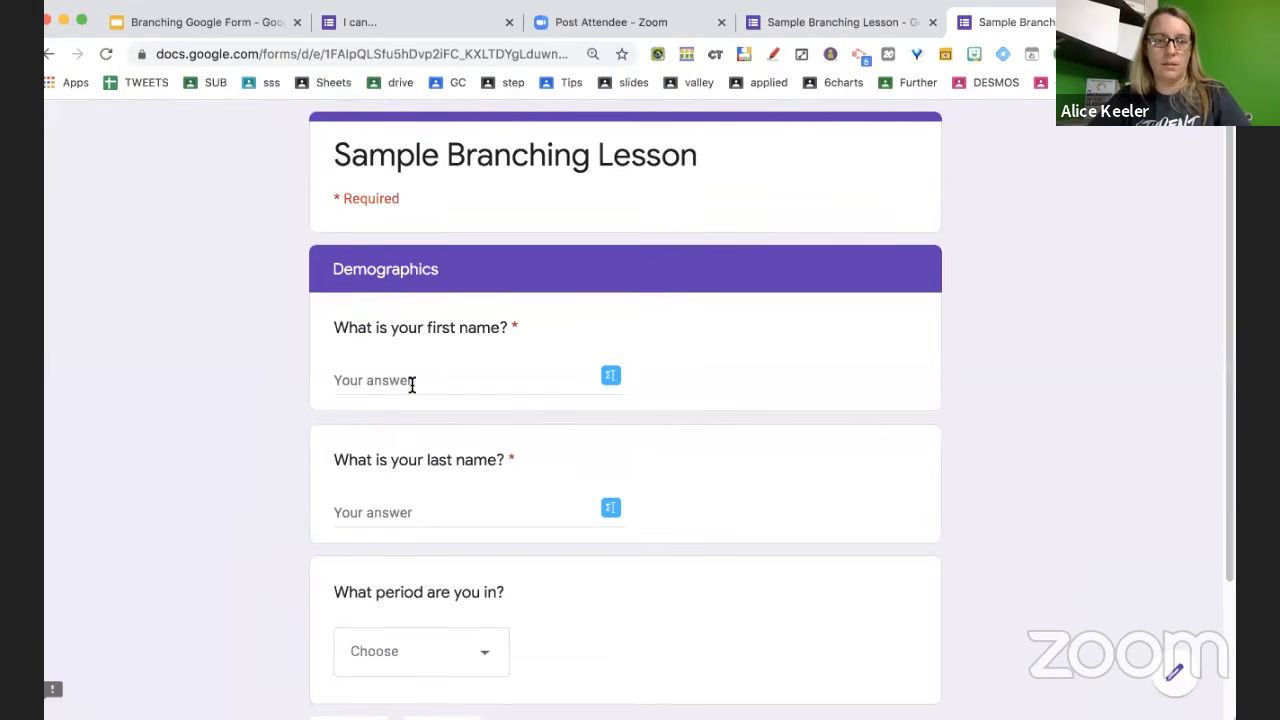
left_click(411, 384)
type("Alice")
key("Tab")
type("Ke")
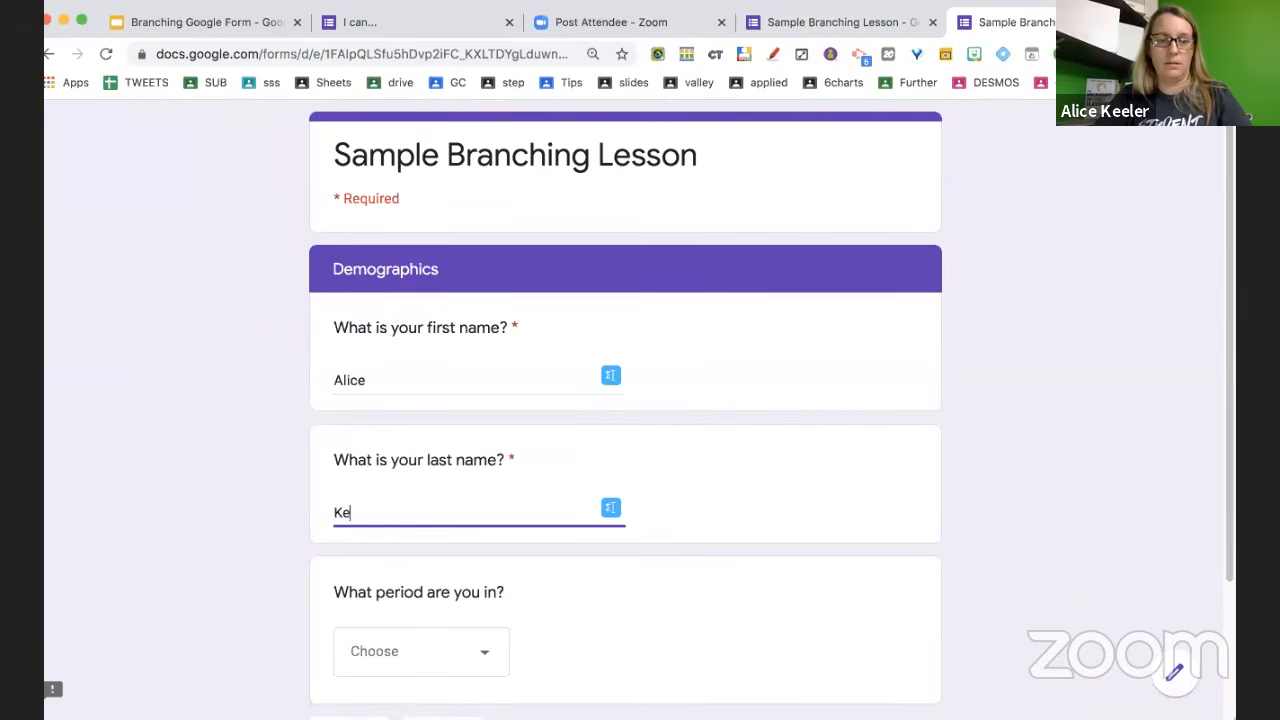
type("eler")
left_click(409, 657)
left_click(428, 577)
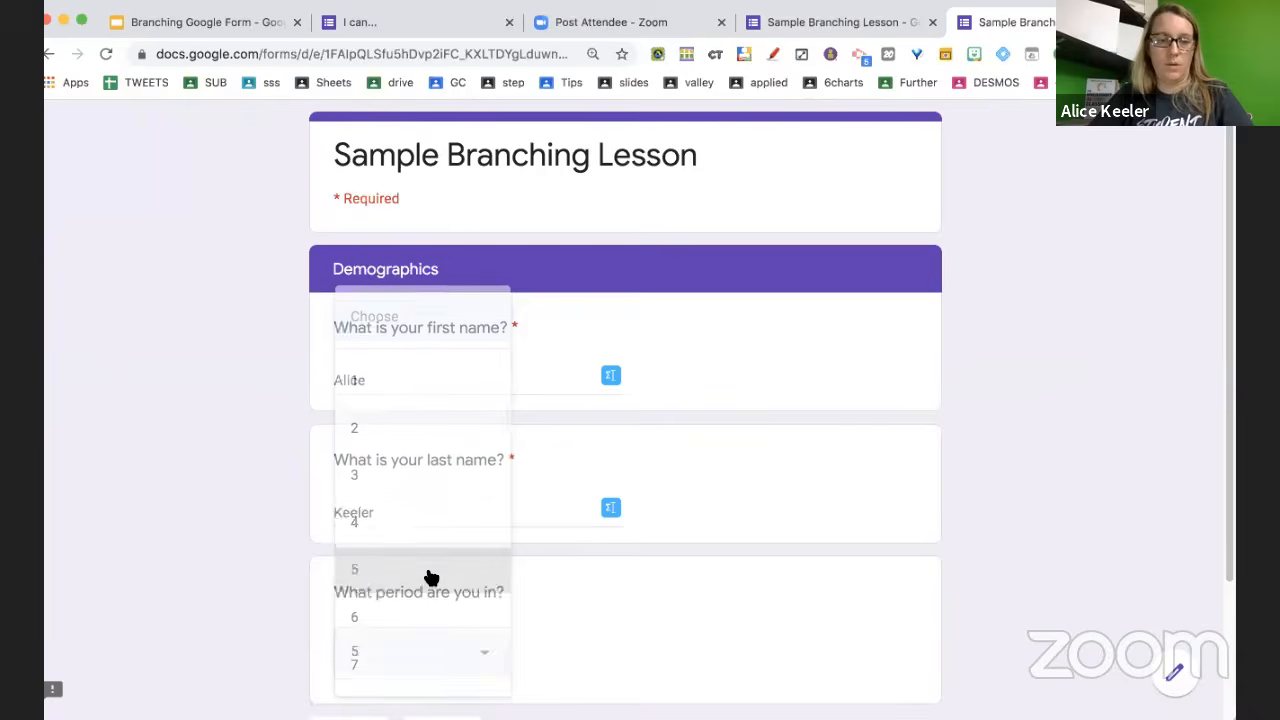
scroll(428, 577, "down", 3)
left_click(442, 566)
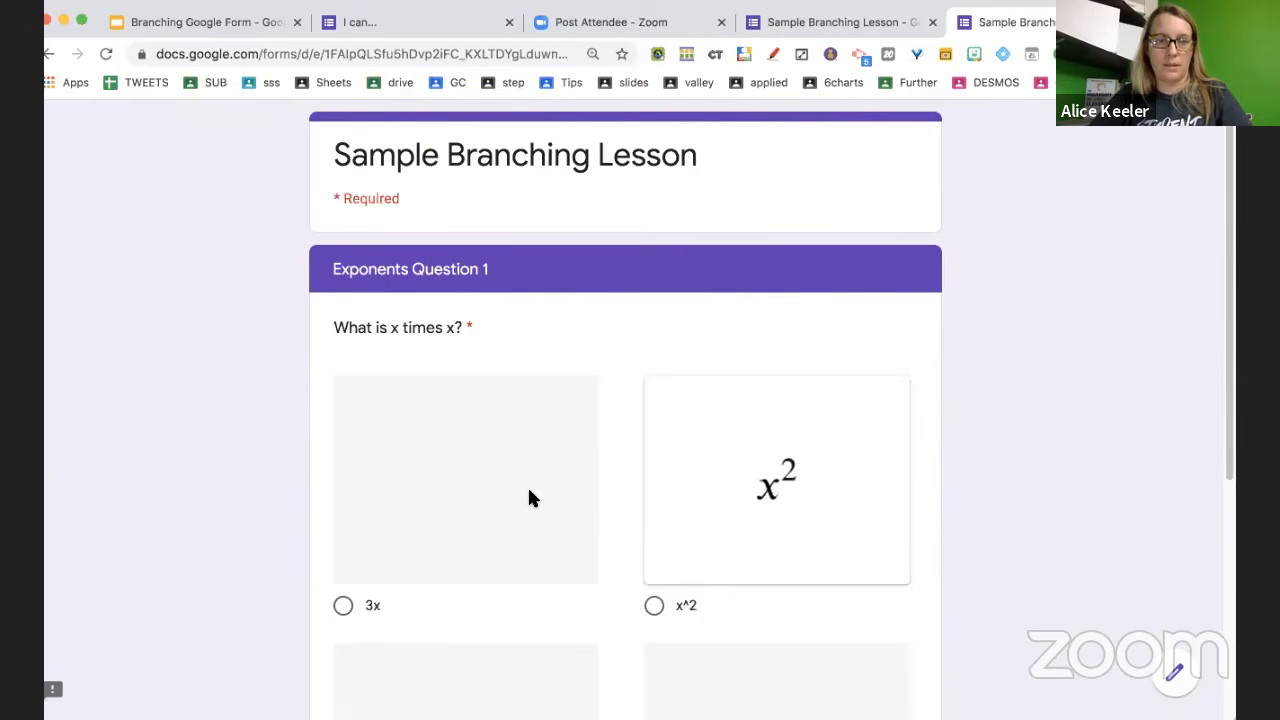
Answer 3x for x times x and x^3 for x times x times x
scroll(530, 498, "down", 5)
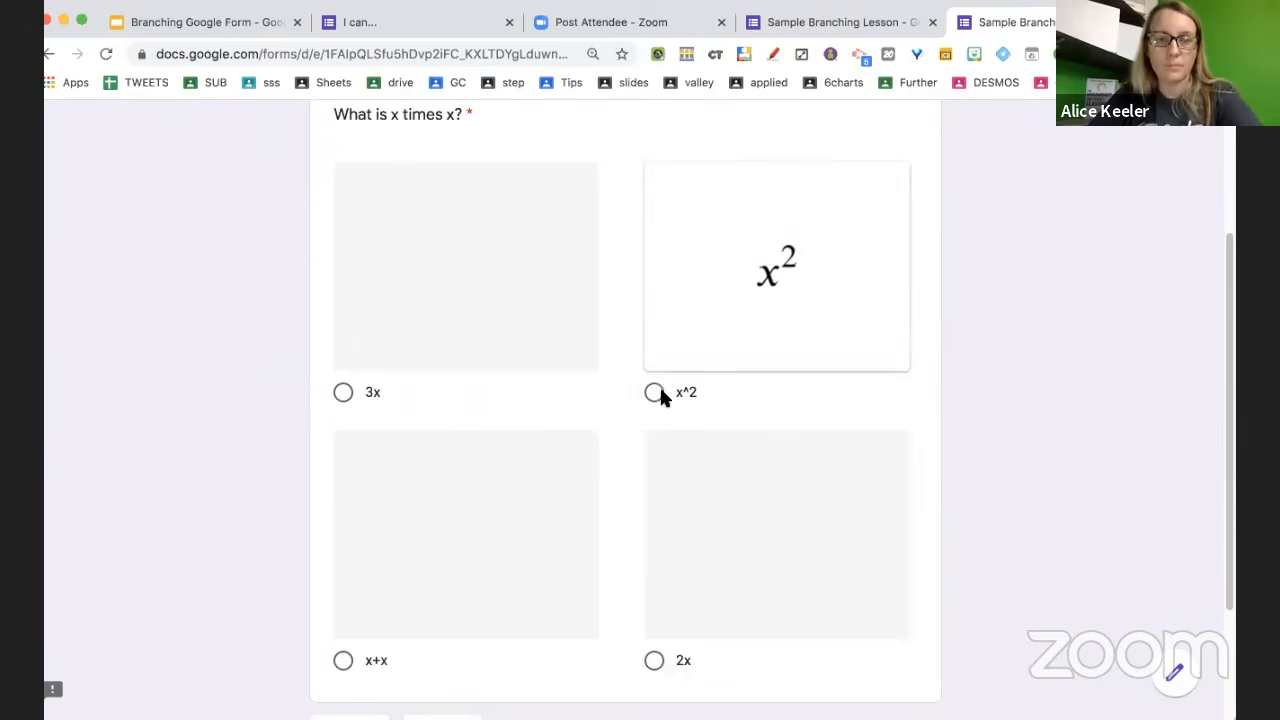
left_click(343, 393)
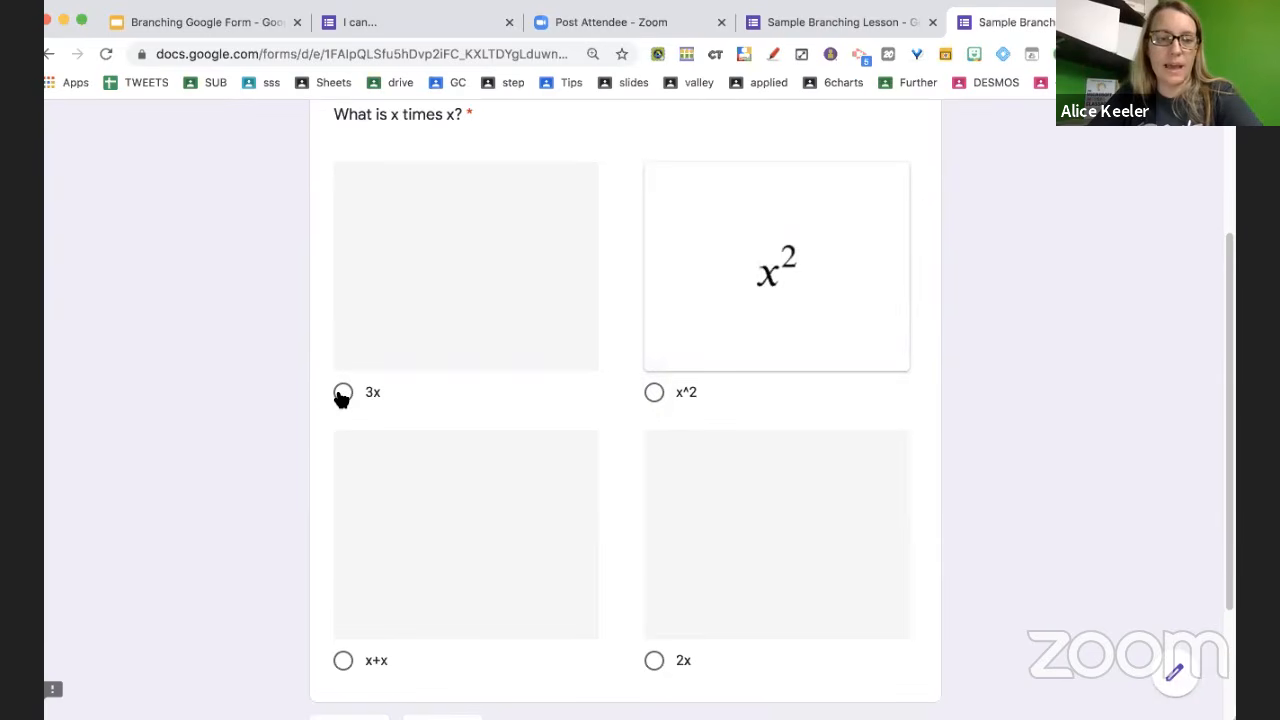
scroll(513, 505, "down", 3)
left_click(448, 566)
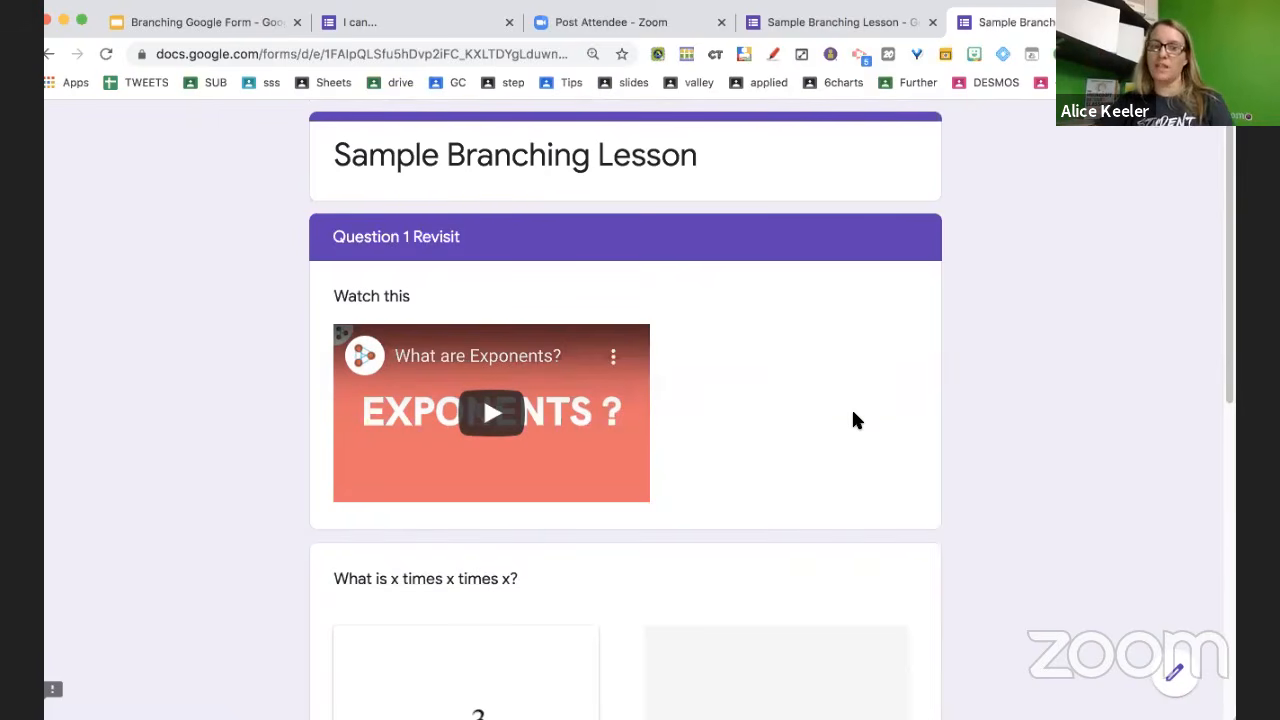
scroll(853, 414, "down", 5)
left_click(343, 304)
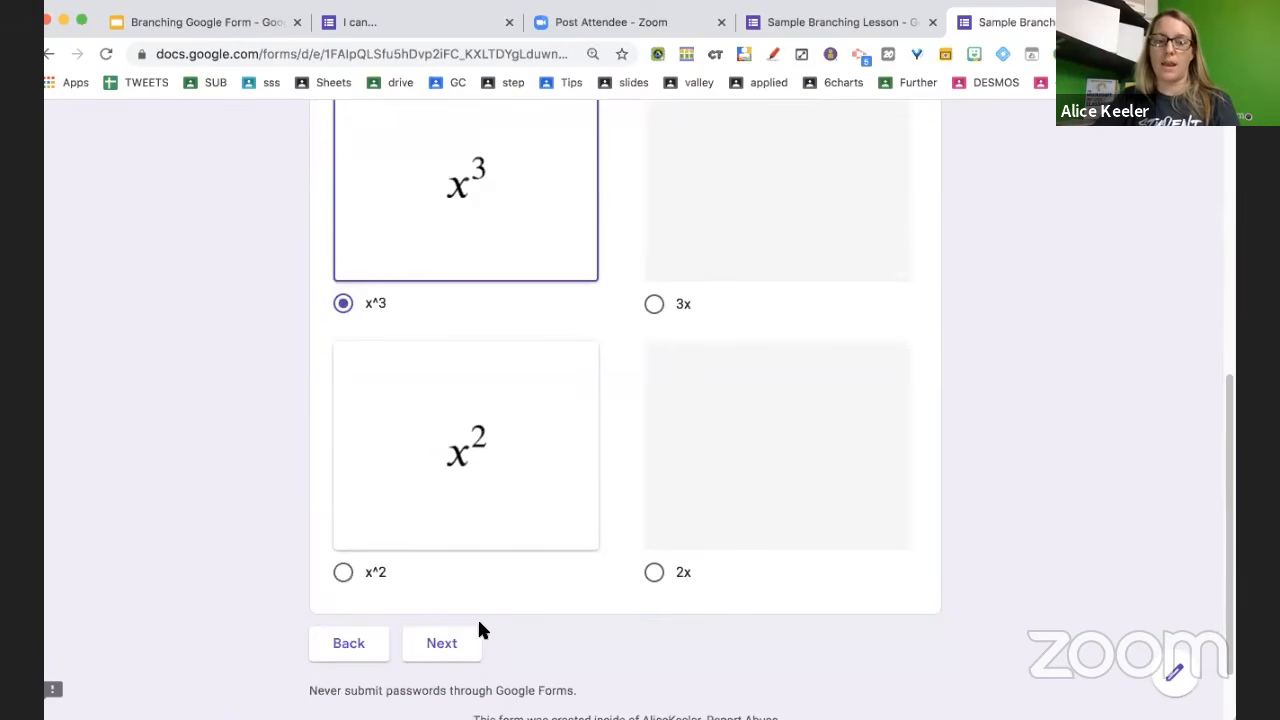
left_click(464, 643)
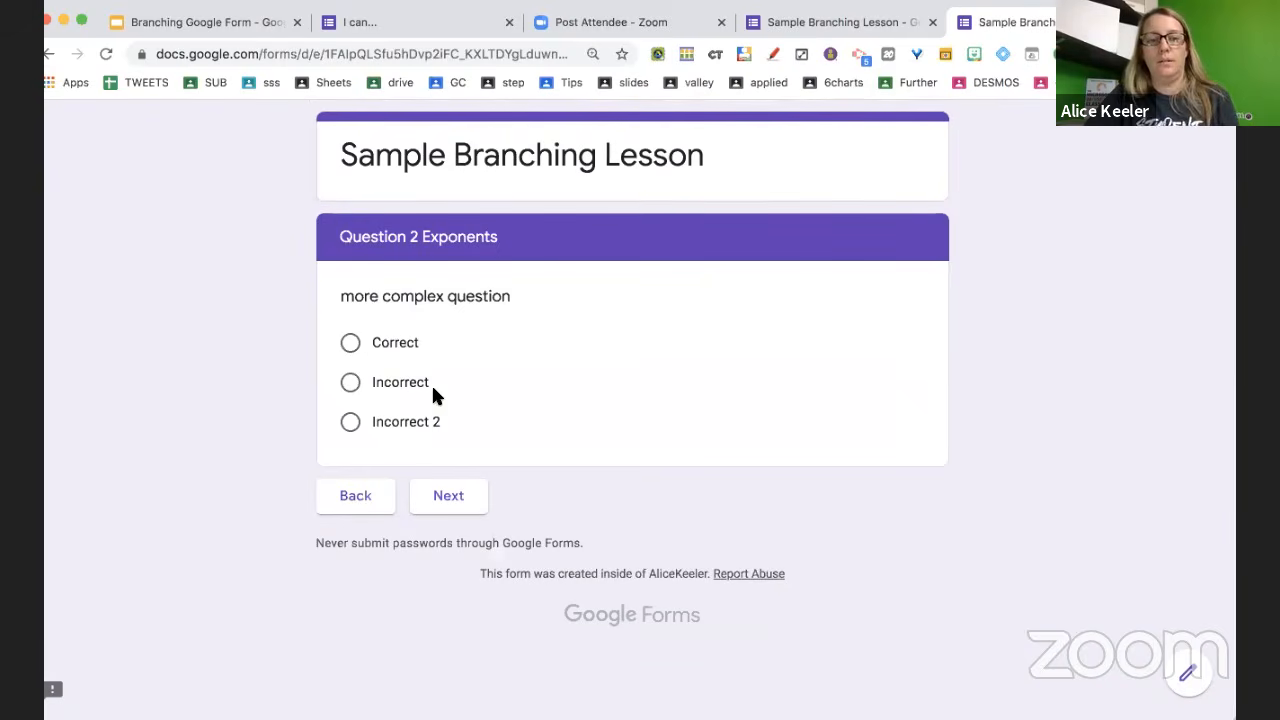
Answer Question 2 with Incorrect, pass the revisit video, choose 'I got it', and submit
left_click(389, 386)
left_click(449, 496)
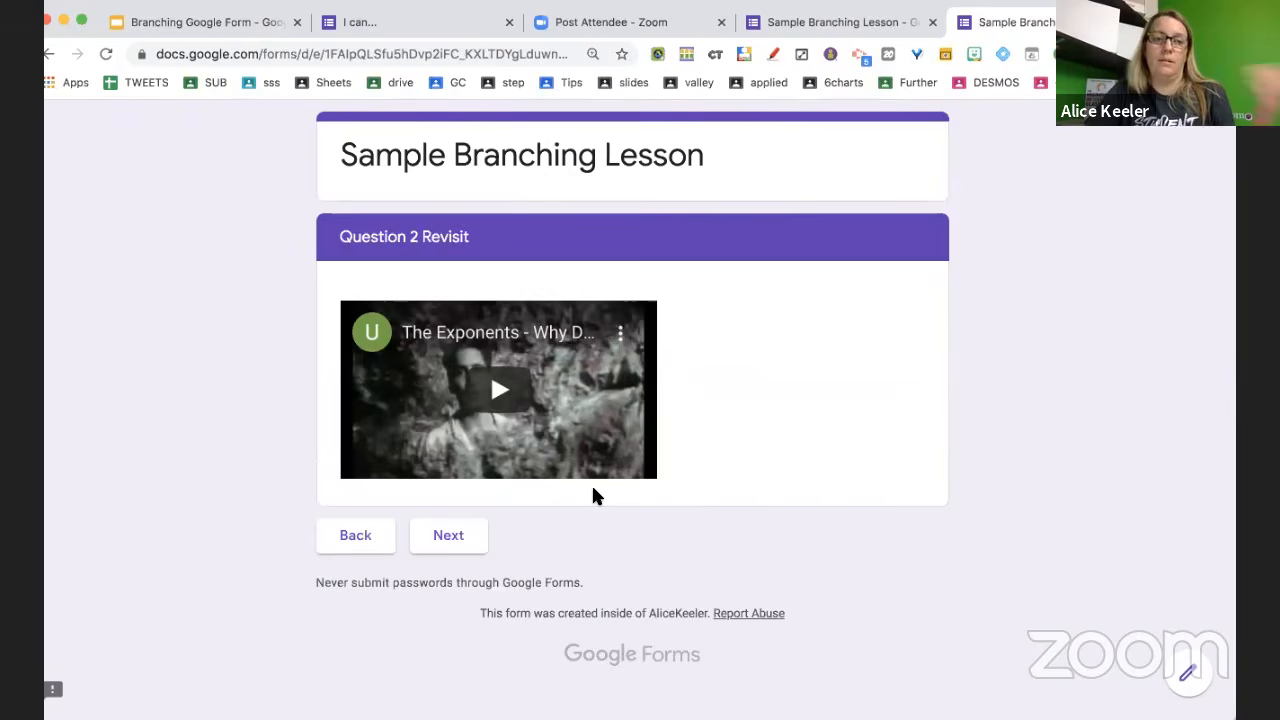
left_click(453, 543)
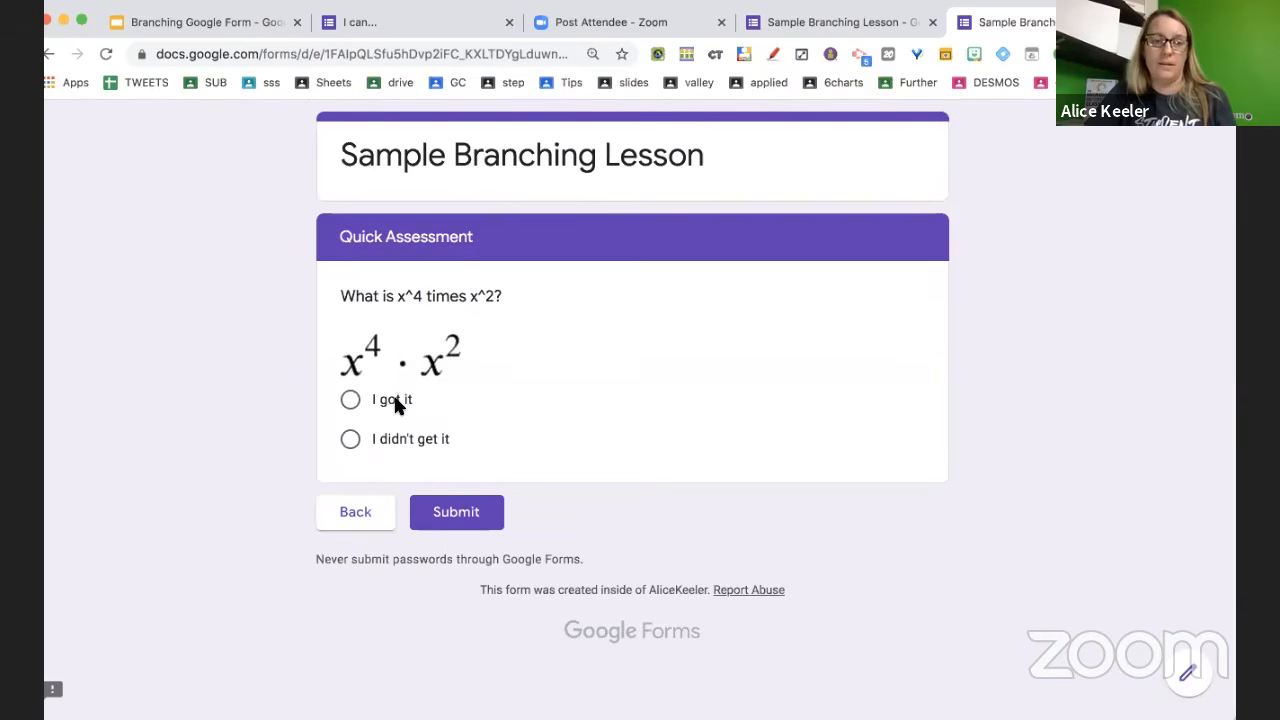
left_click(397, 403)
left_click(455, 511)
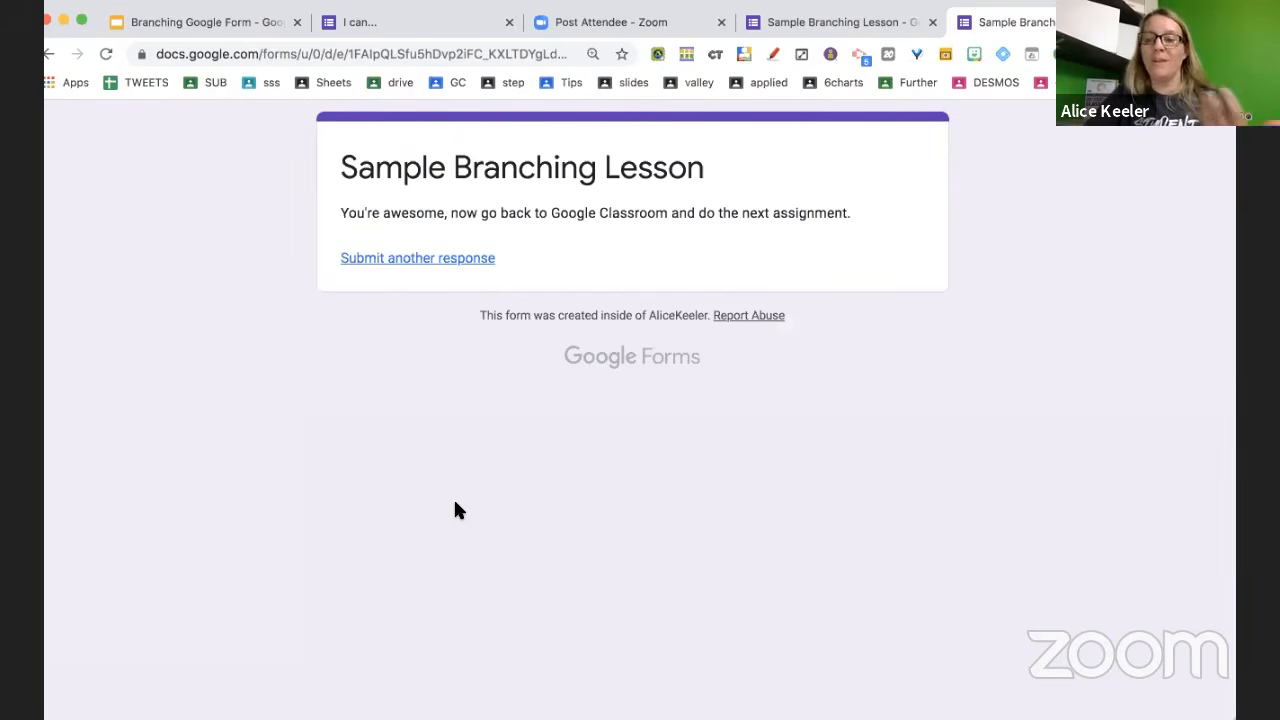
Start another response with the respondent's email, first and last name, and period 4
left_click(455, 257)
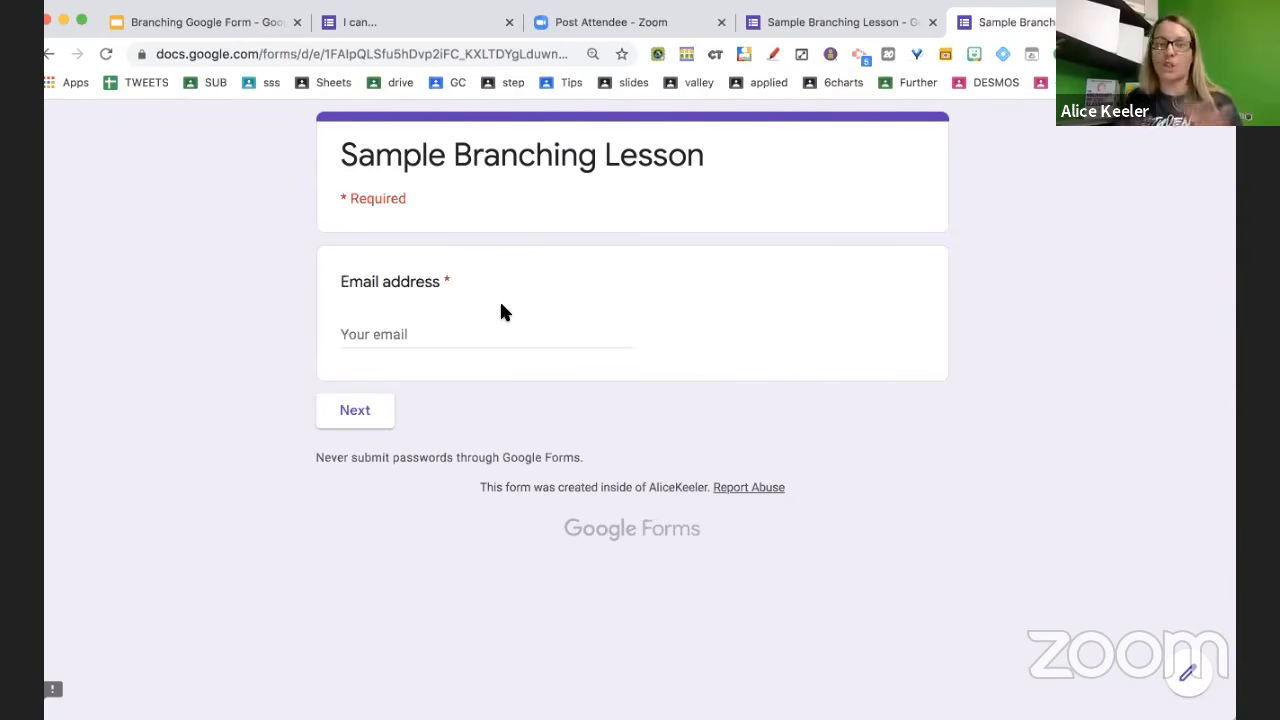
left_click(463, 334)
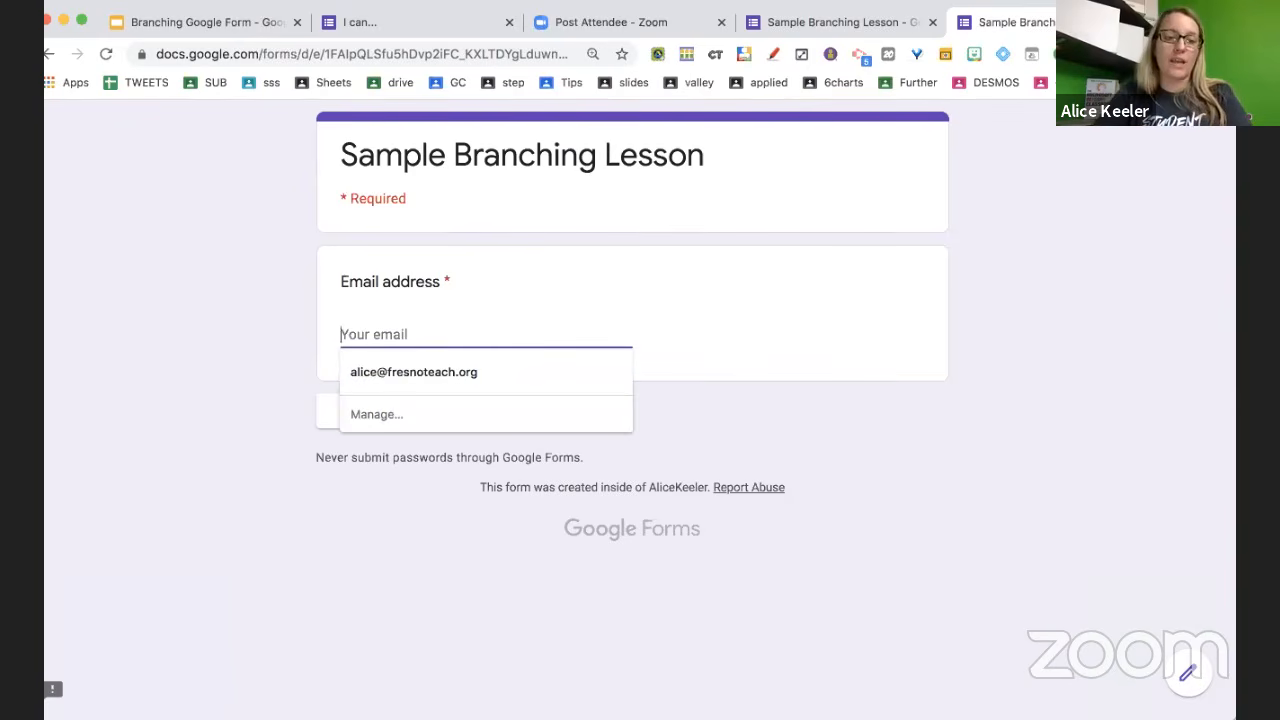
left_click(454, 370)
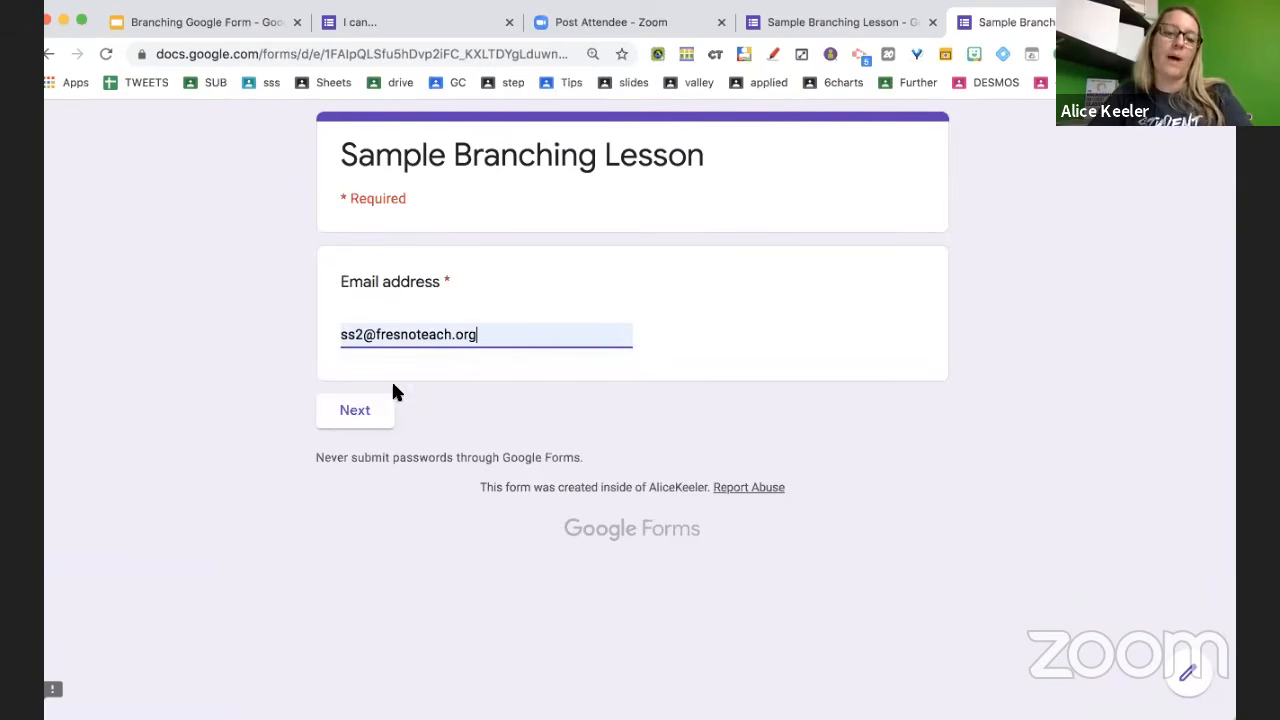
left_click(352, 410)
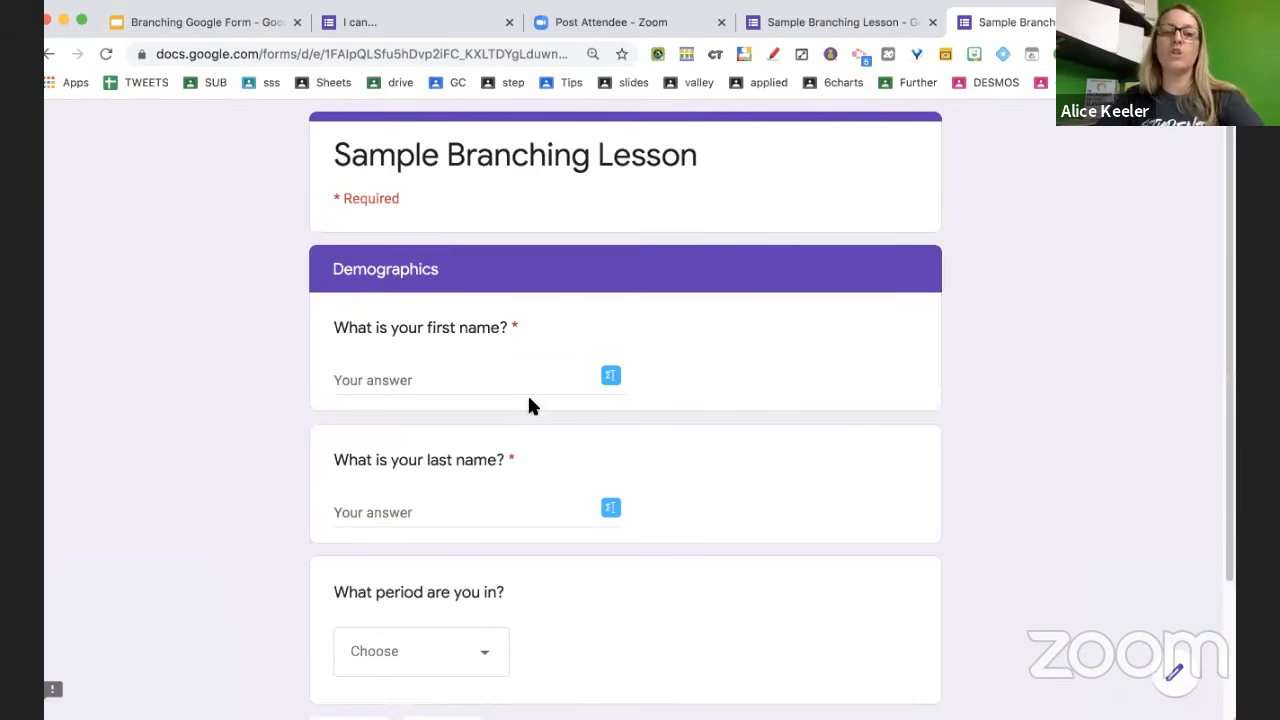
left_click(513, 383)
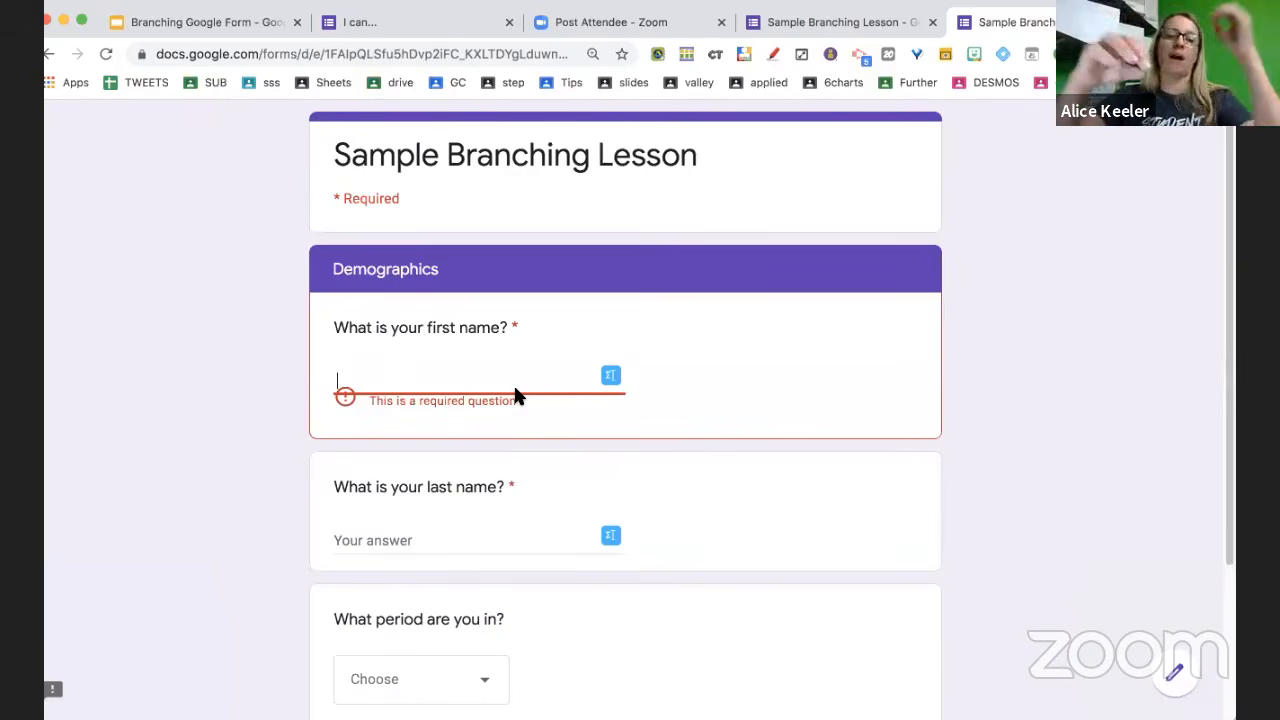
type("ali")
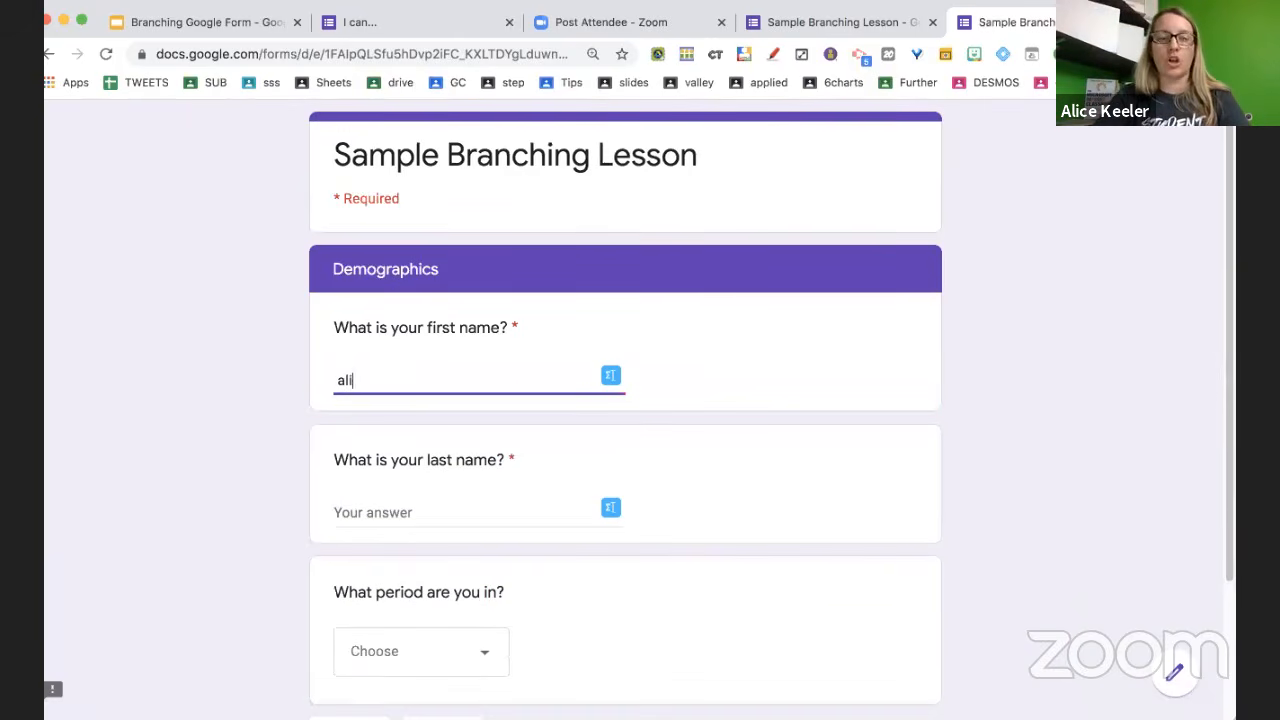
type("ce")
key("Tab")
type("kee")
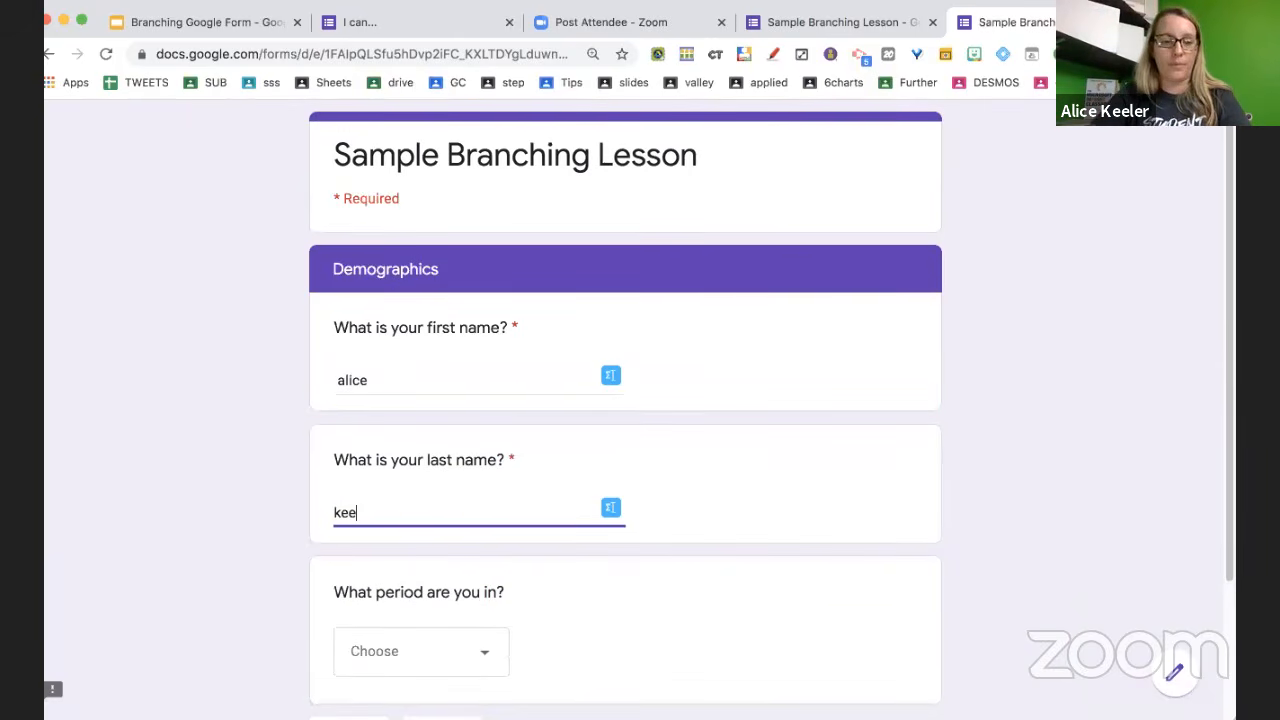
scroll(483, 379, "down", 3)
left_click(449, 490)
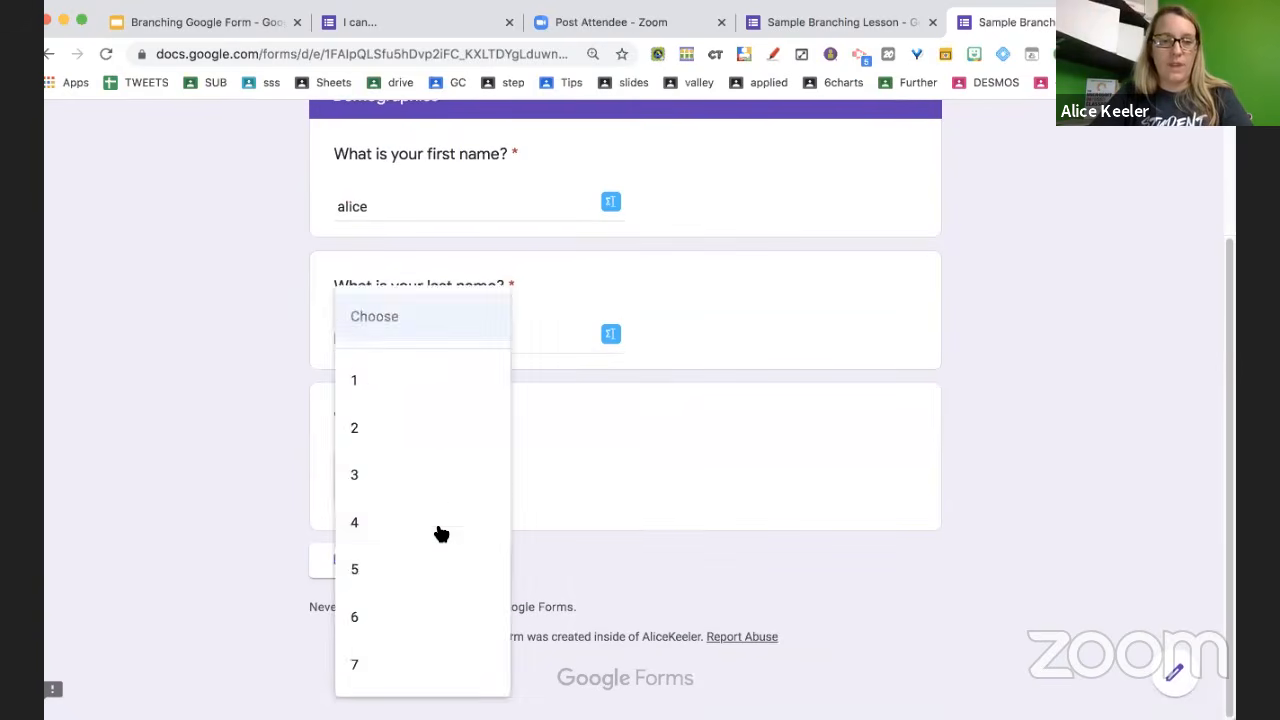
left_click(437, 525)
left_click(437, 572)
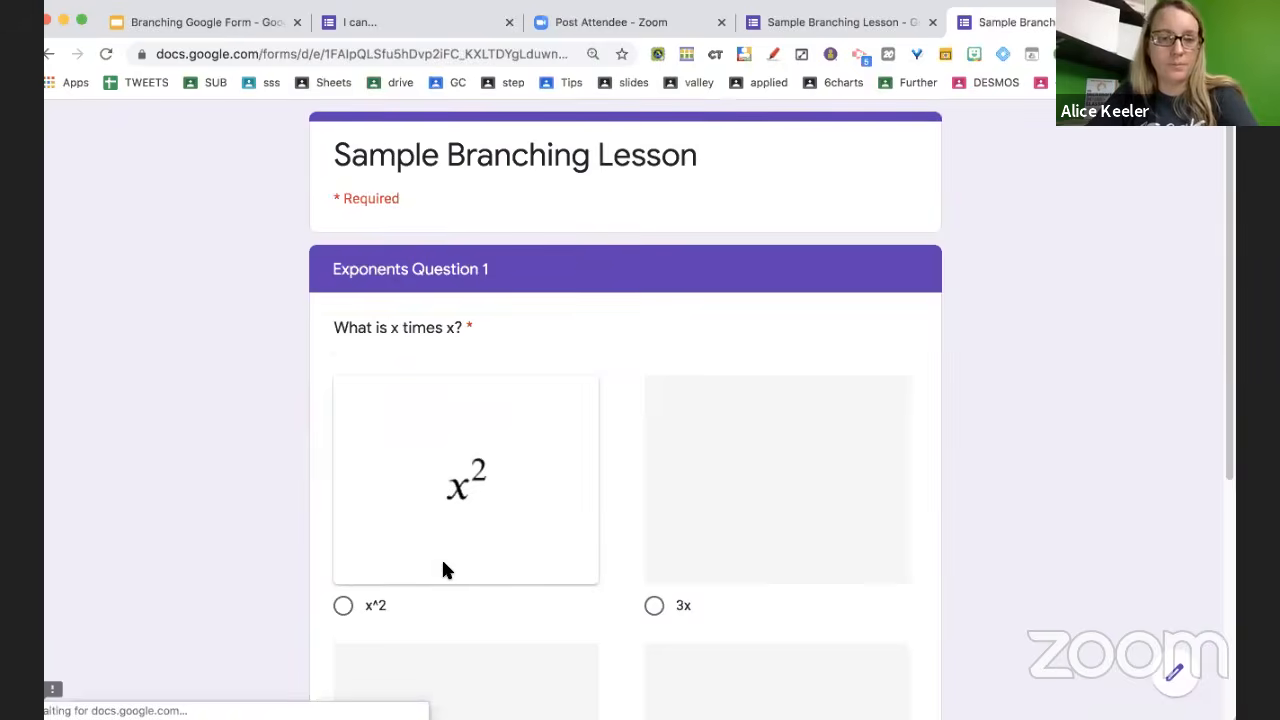
Answer x^2 and Incorrect 2, follow the branch, then close the preview
scroll(443, 569, "down", 2)
left_click(338, 452)
scroll(451, 546, "down", 3)
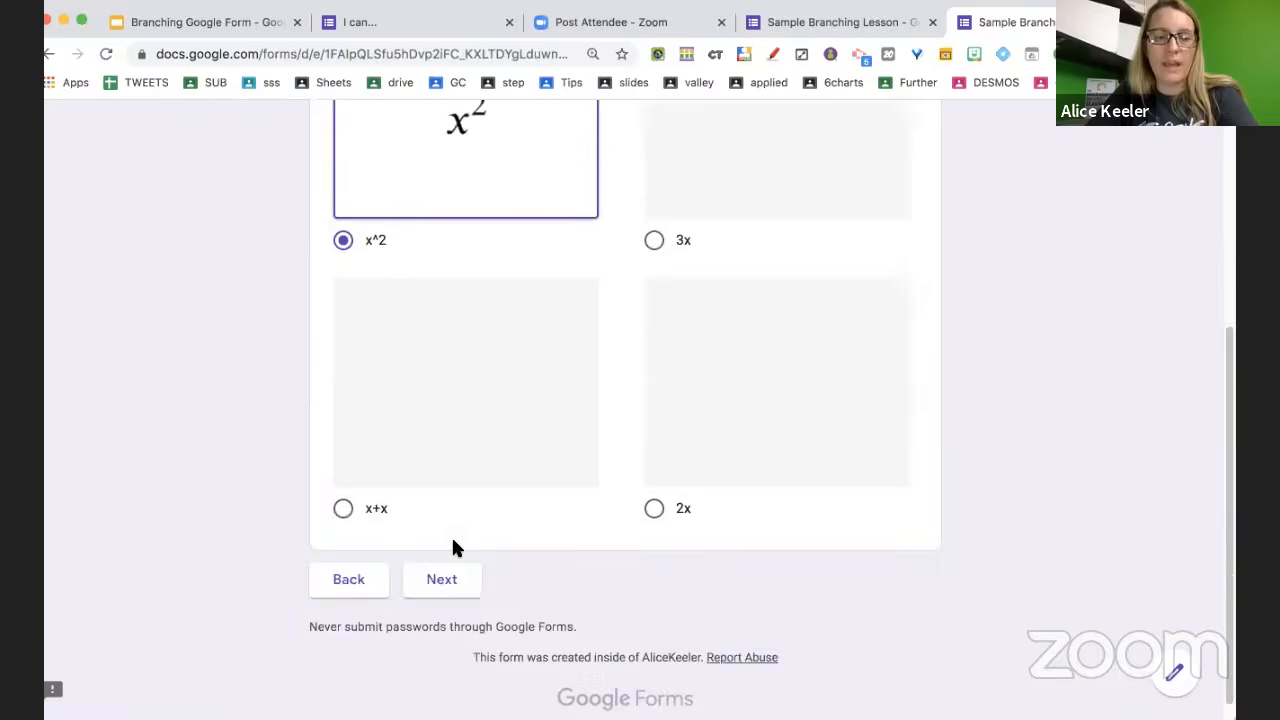
left_click(443, 558)
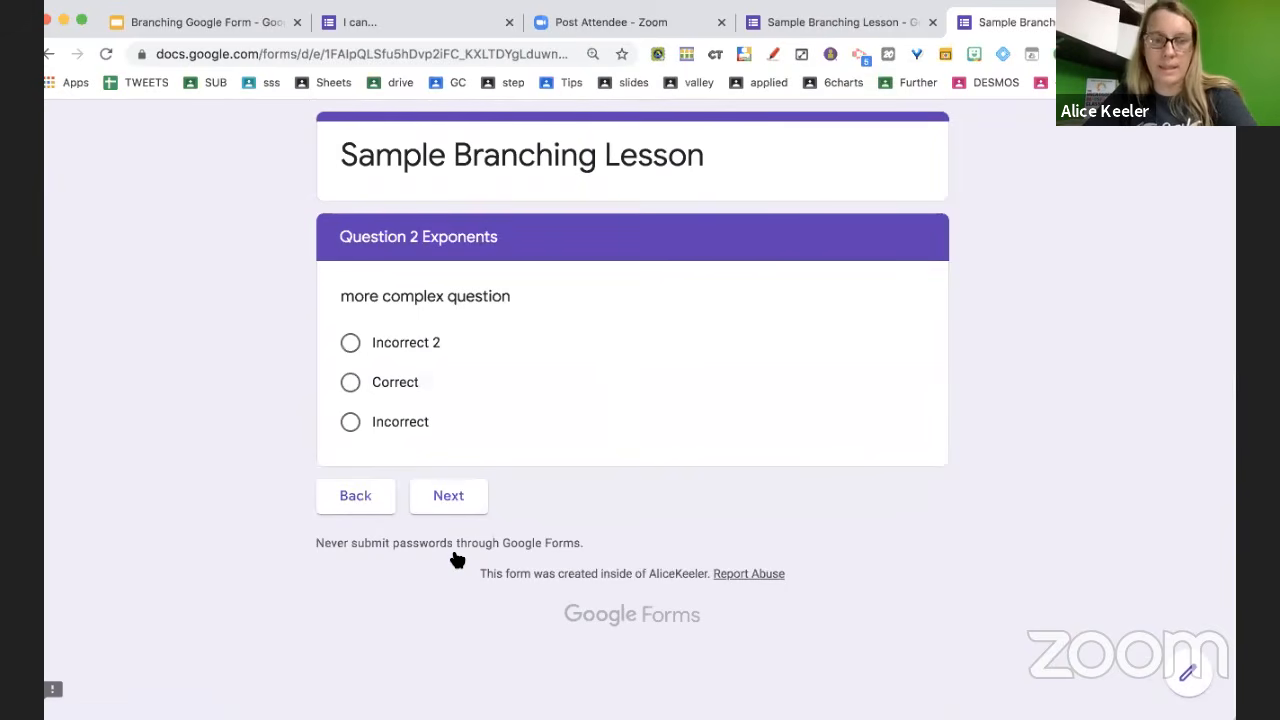
left_click(351, 343)
left_click(460, 503)
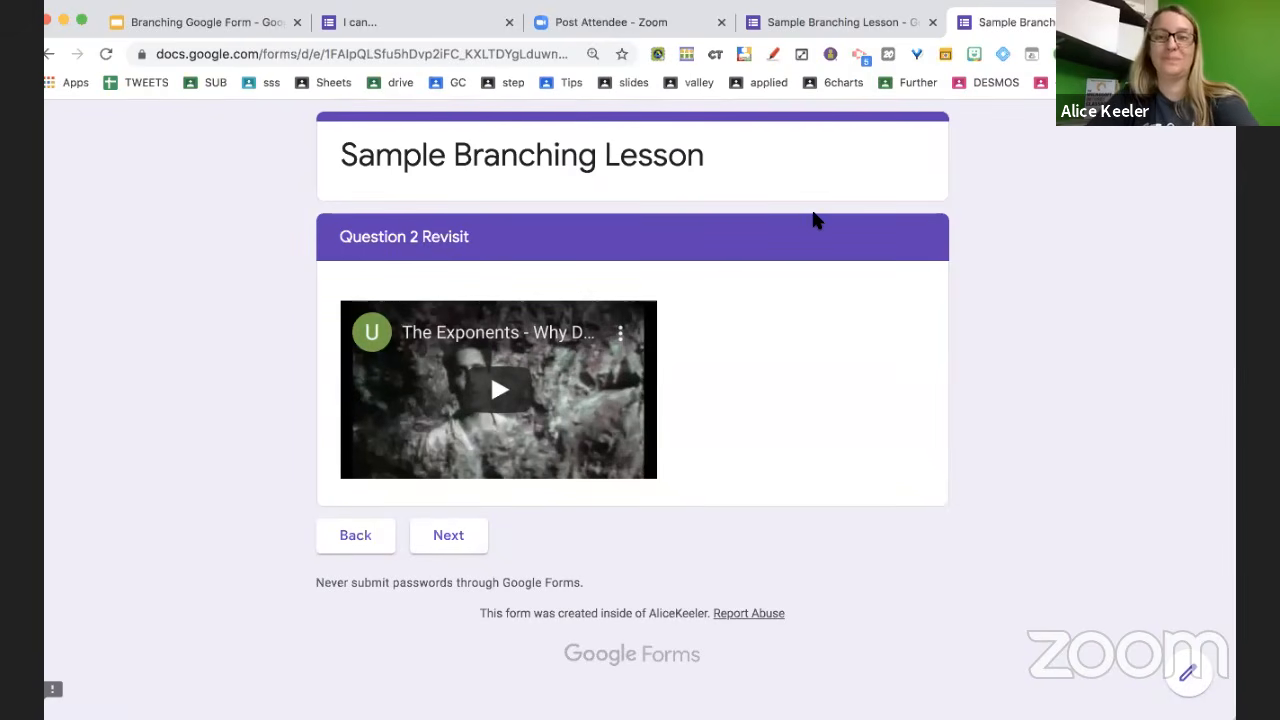
left_click(1144, 22)
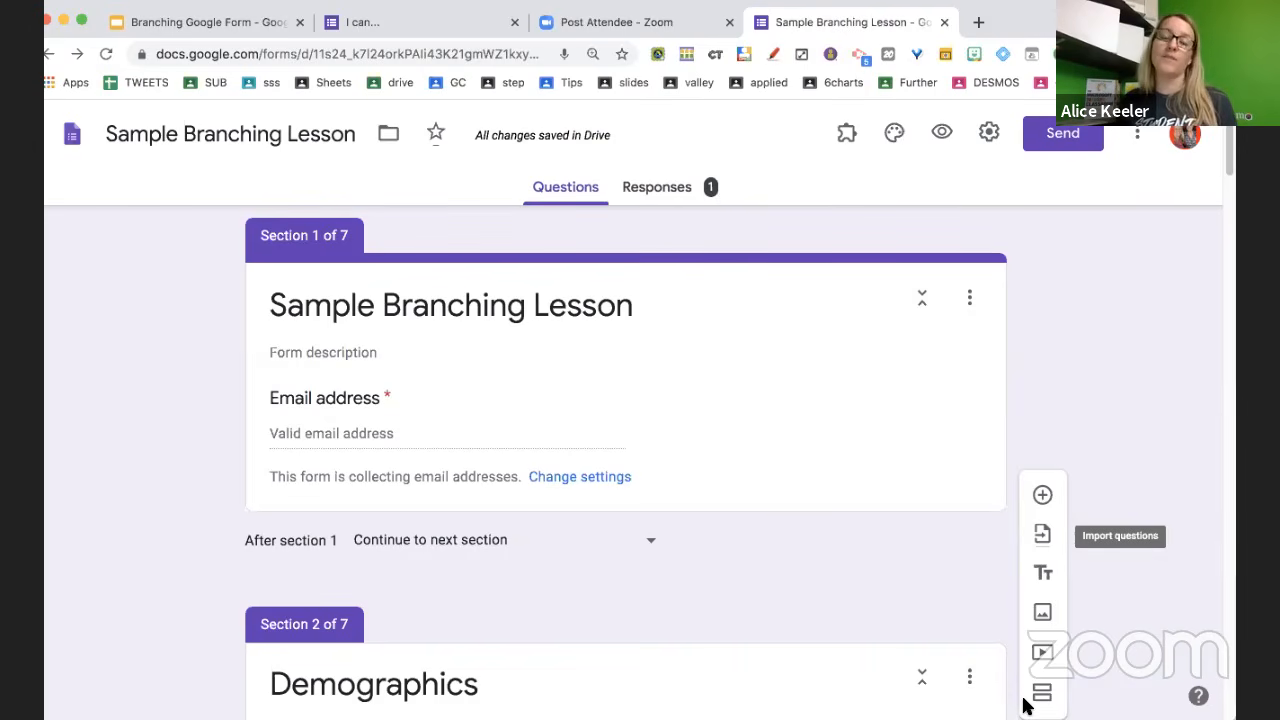
Delete all collected form responses so the form shows 0 responses
left_click(684, 186)
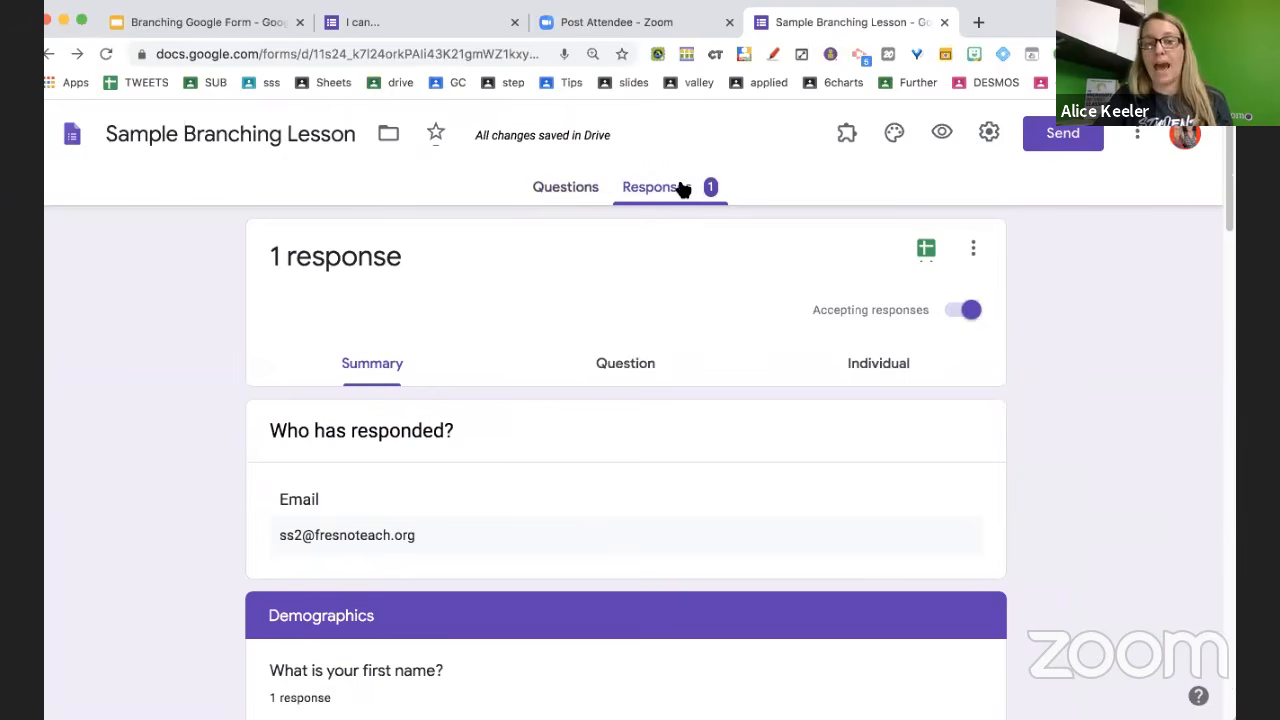
left_click(974, 250)
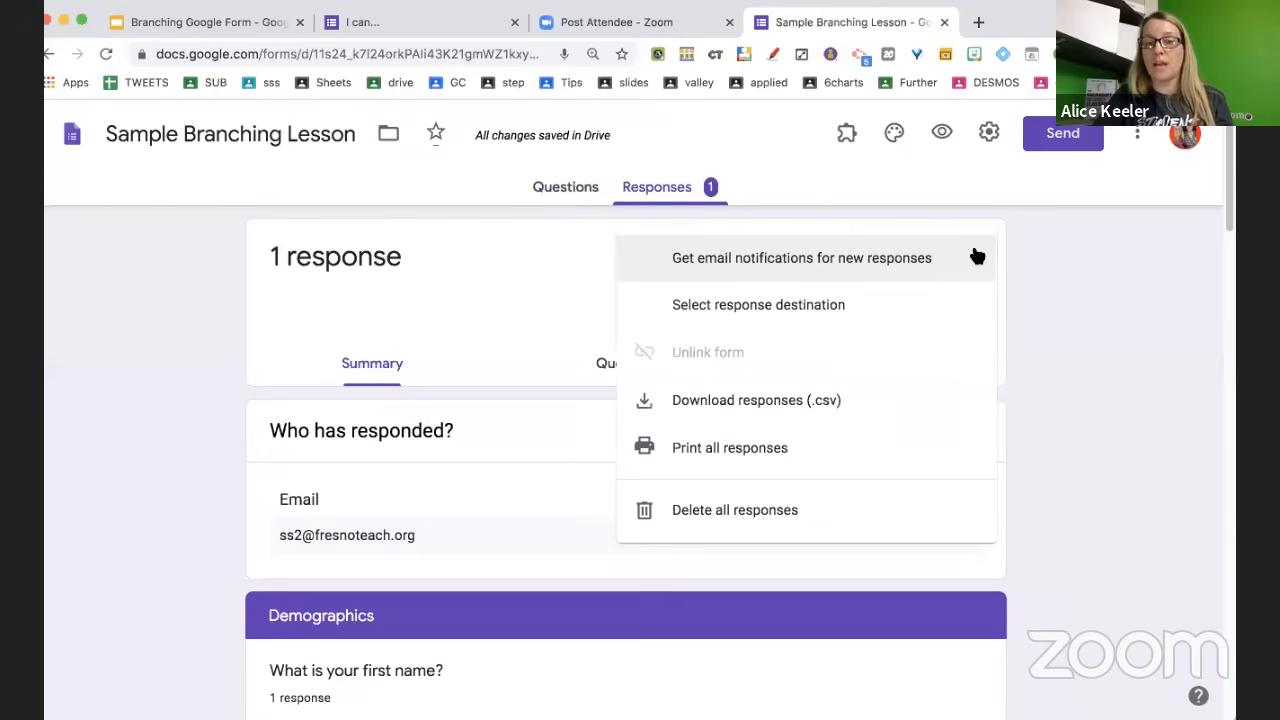
left_click(873, 522)
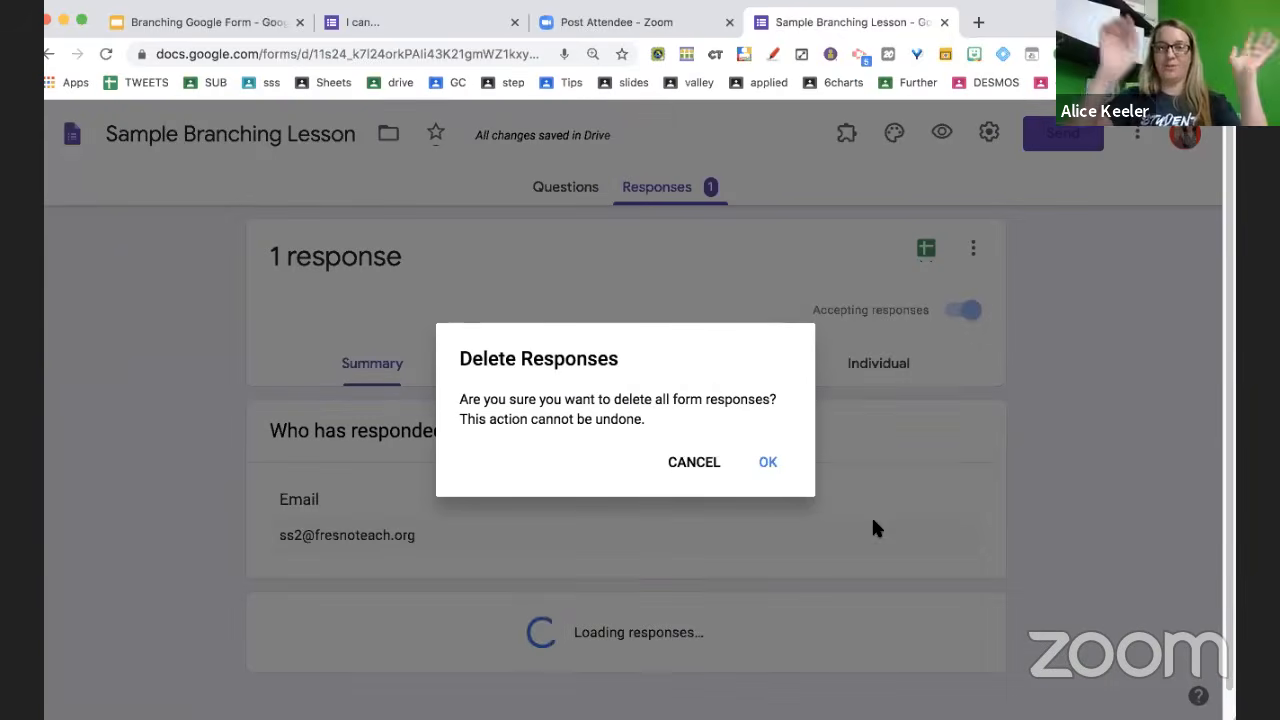
left_click(779, 463)
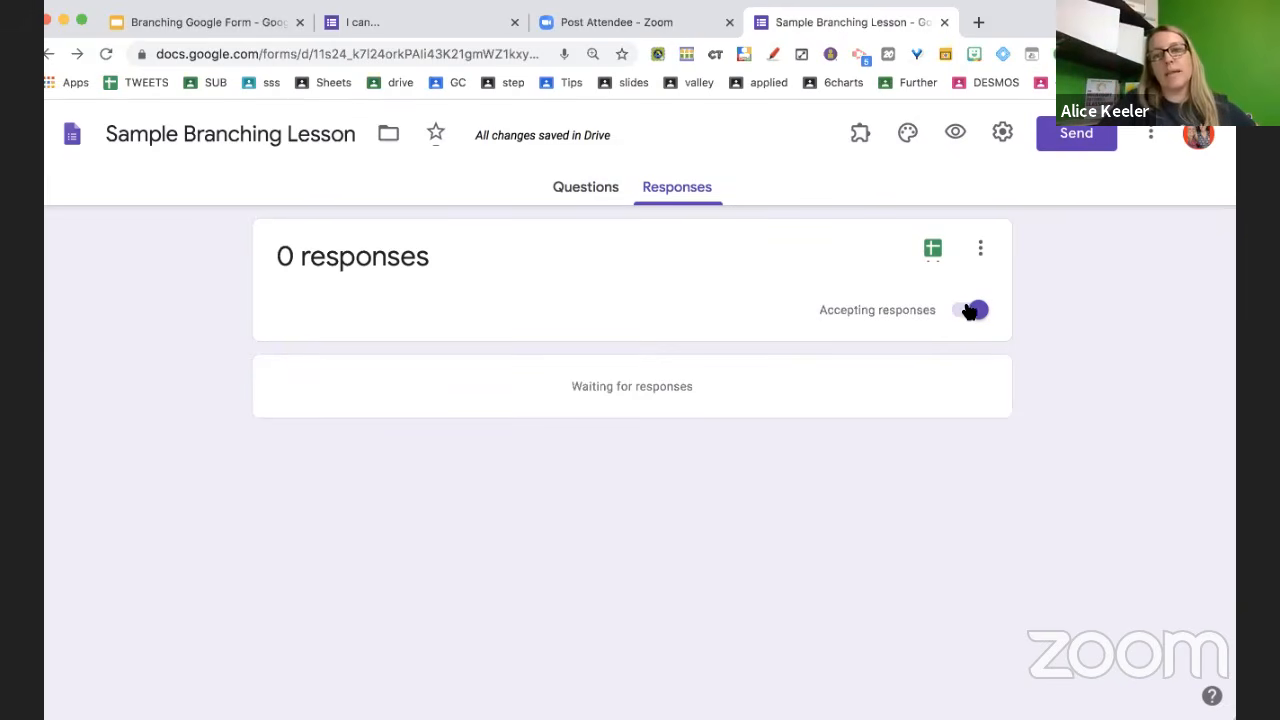
Recheck the responses options, then present the 'Branching Google Form' slides full screen
left_click(983, 250)
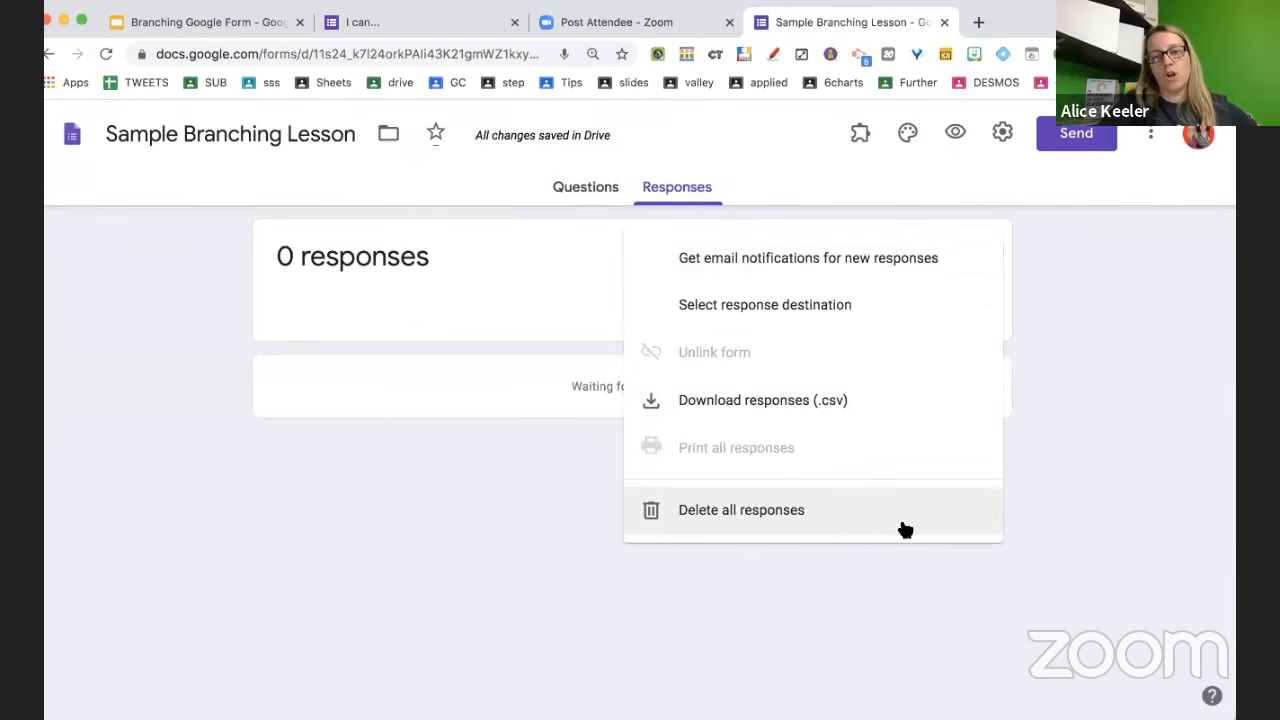
left_click(871, 577)
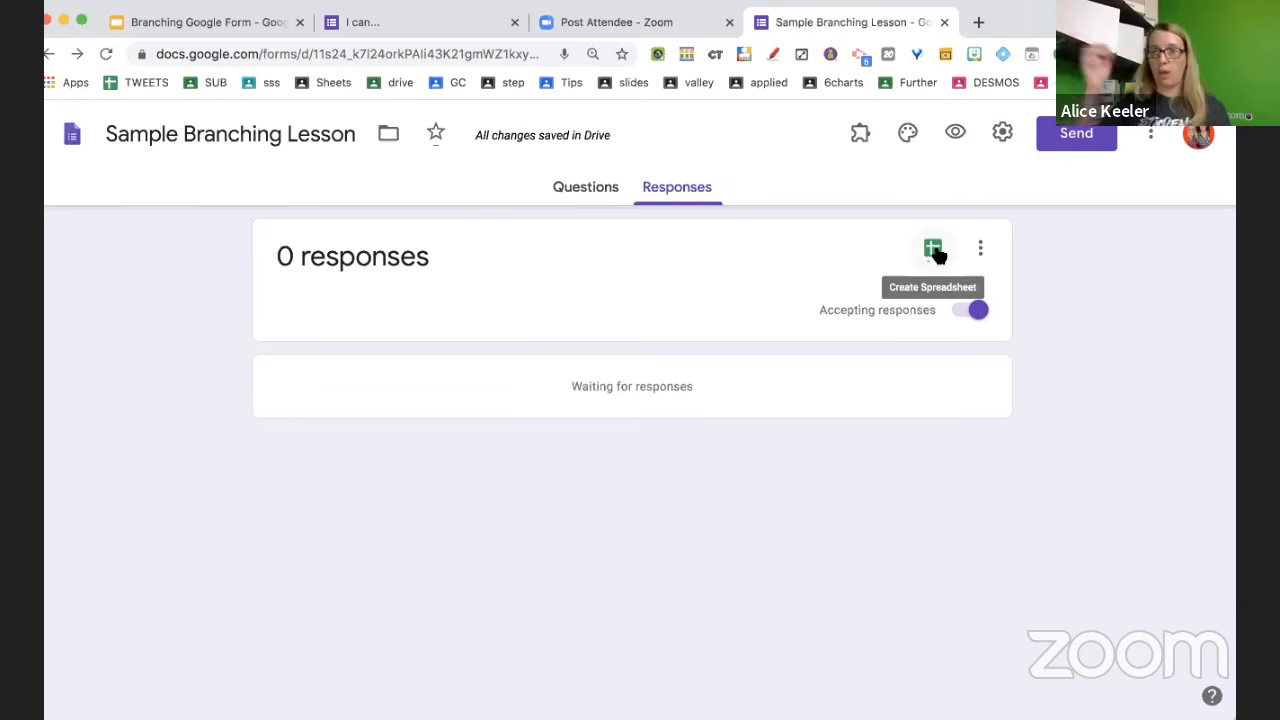
left_click(200, 22)
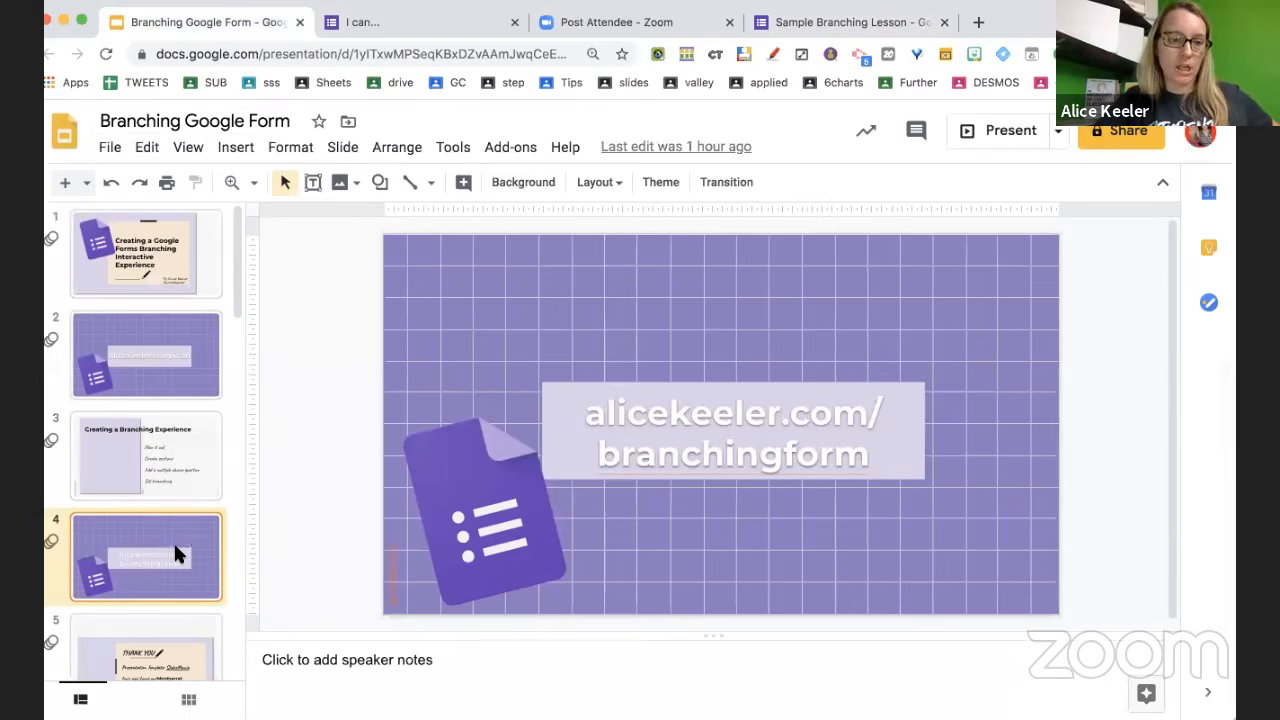
left_click(990, 136)
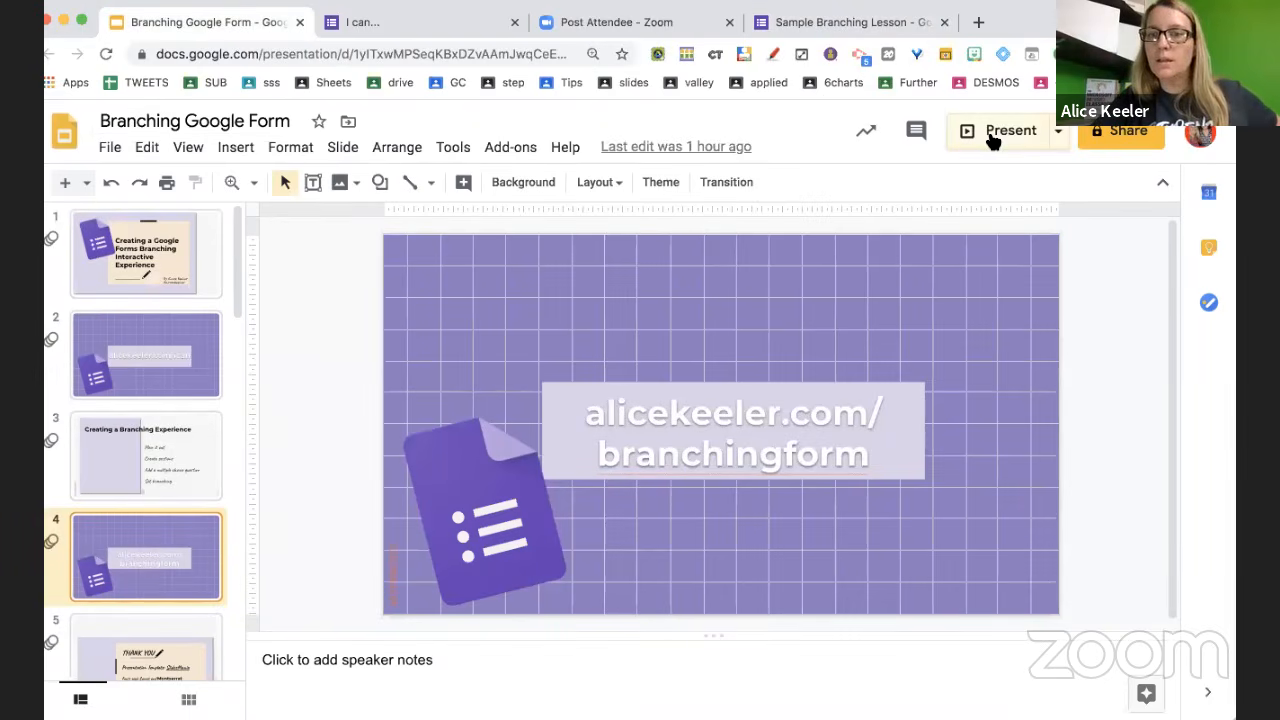
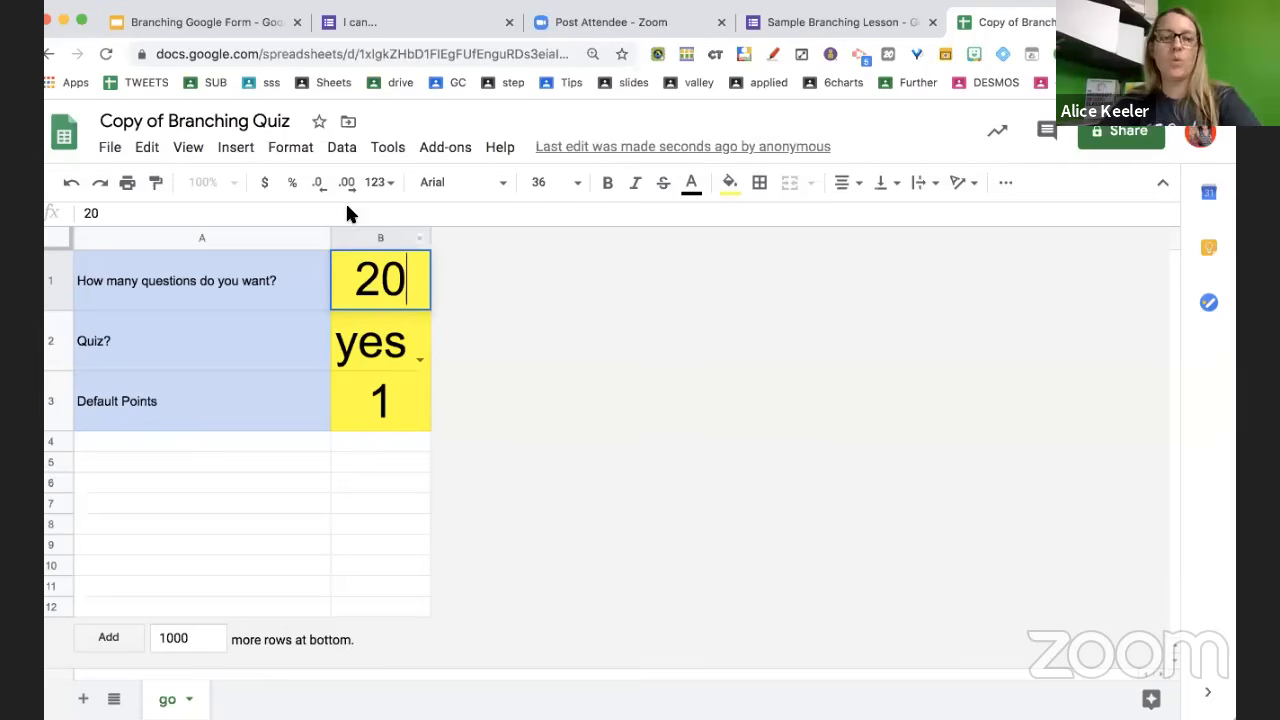
Set the template's Quiz? option to no, keeping 20 questions and 1 default point
double_click(414, 348)
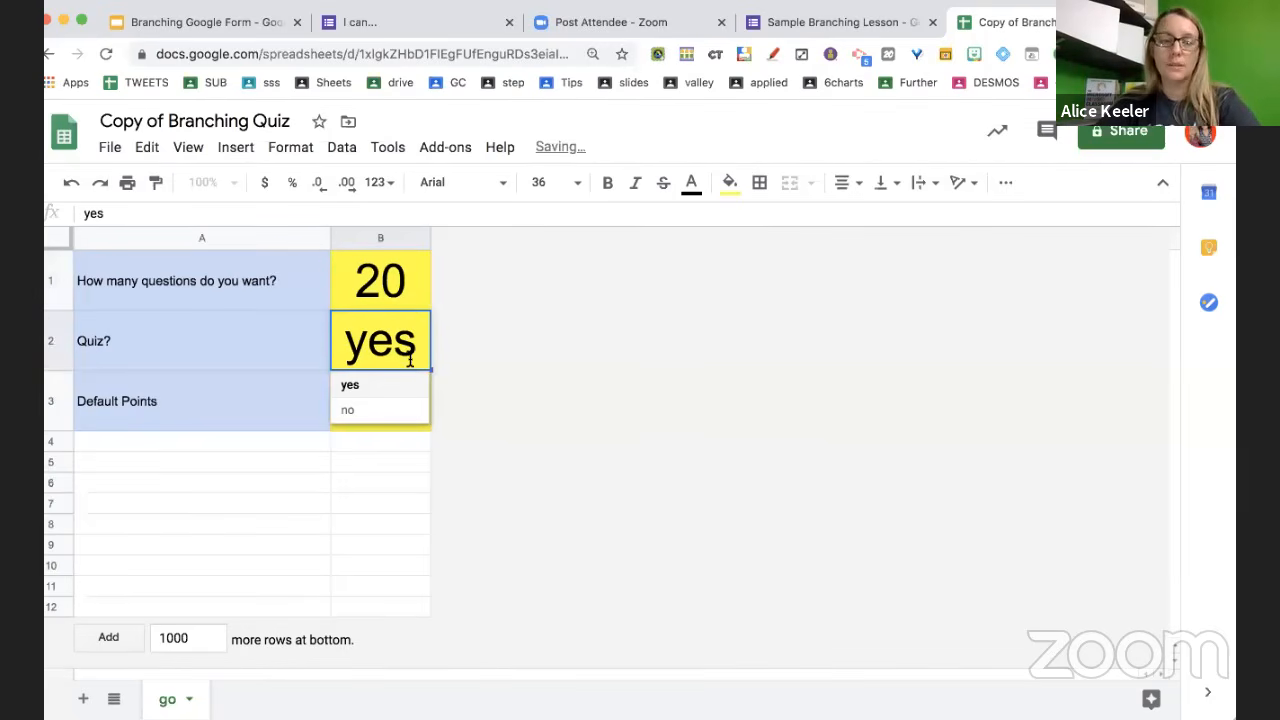
left_click(389, 411)
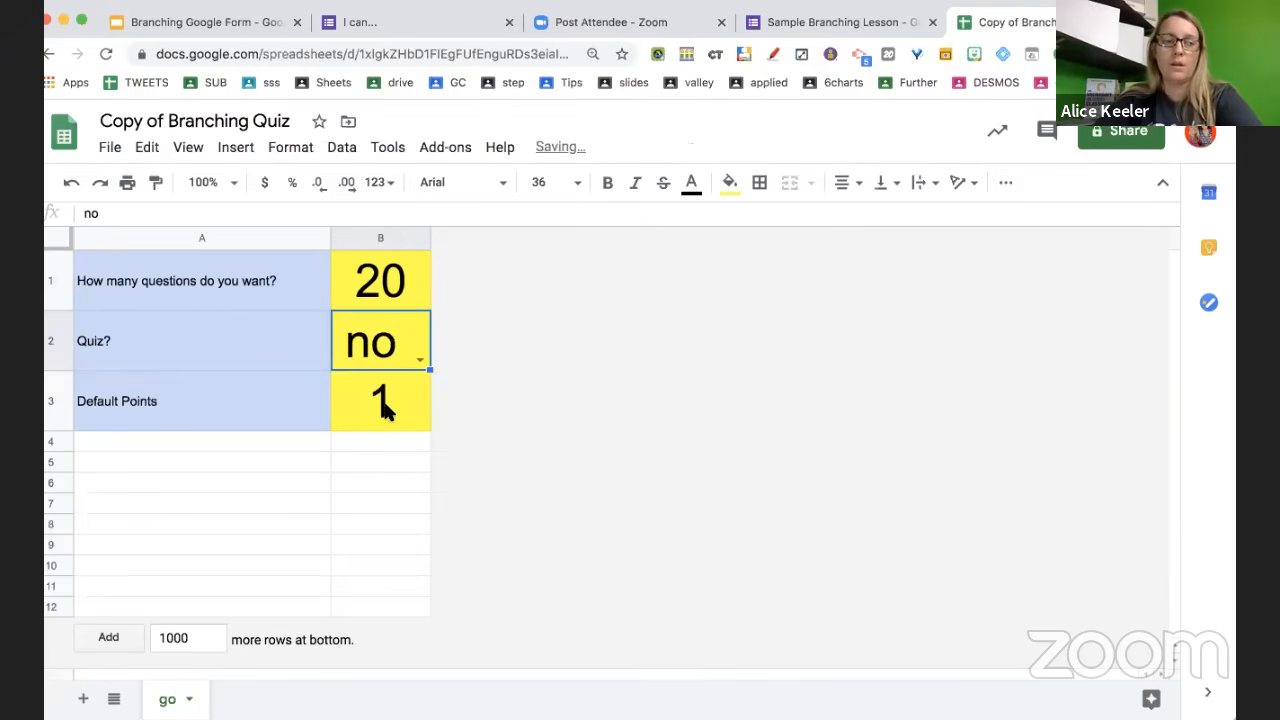
left_click(389, 411)
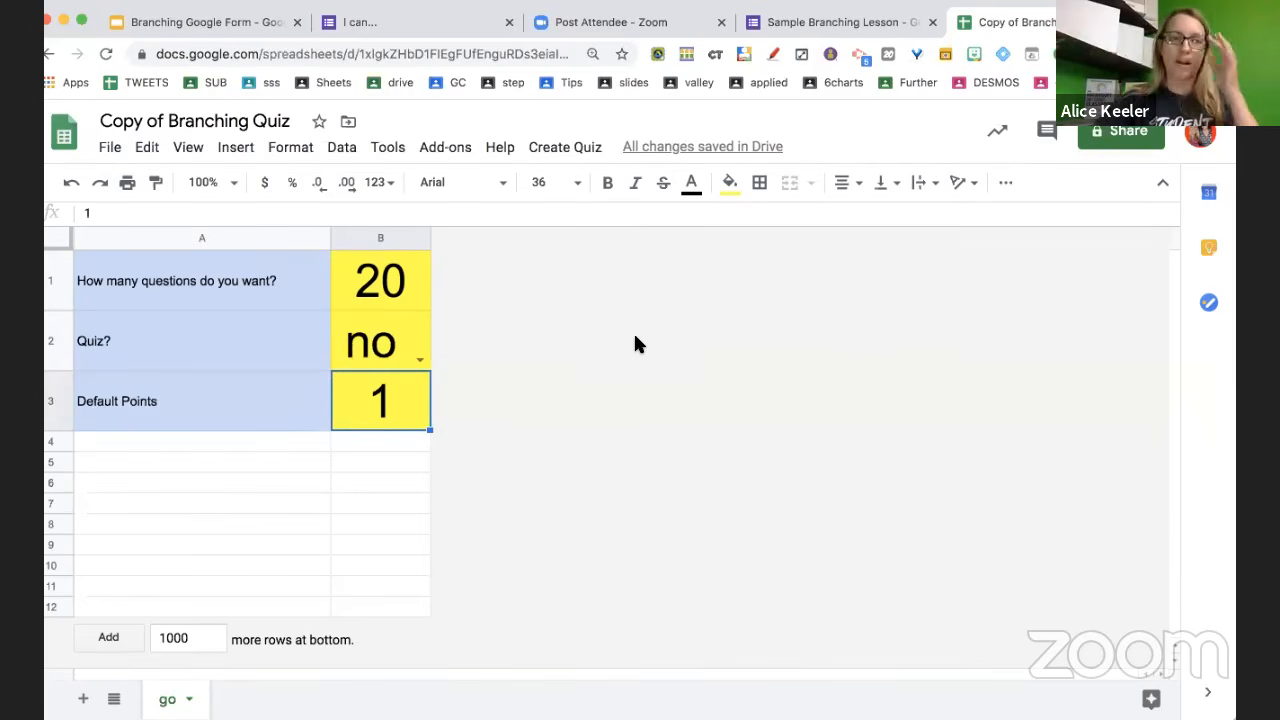
left_click(571, 152)
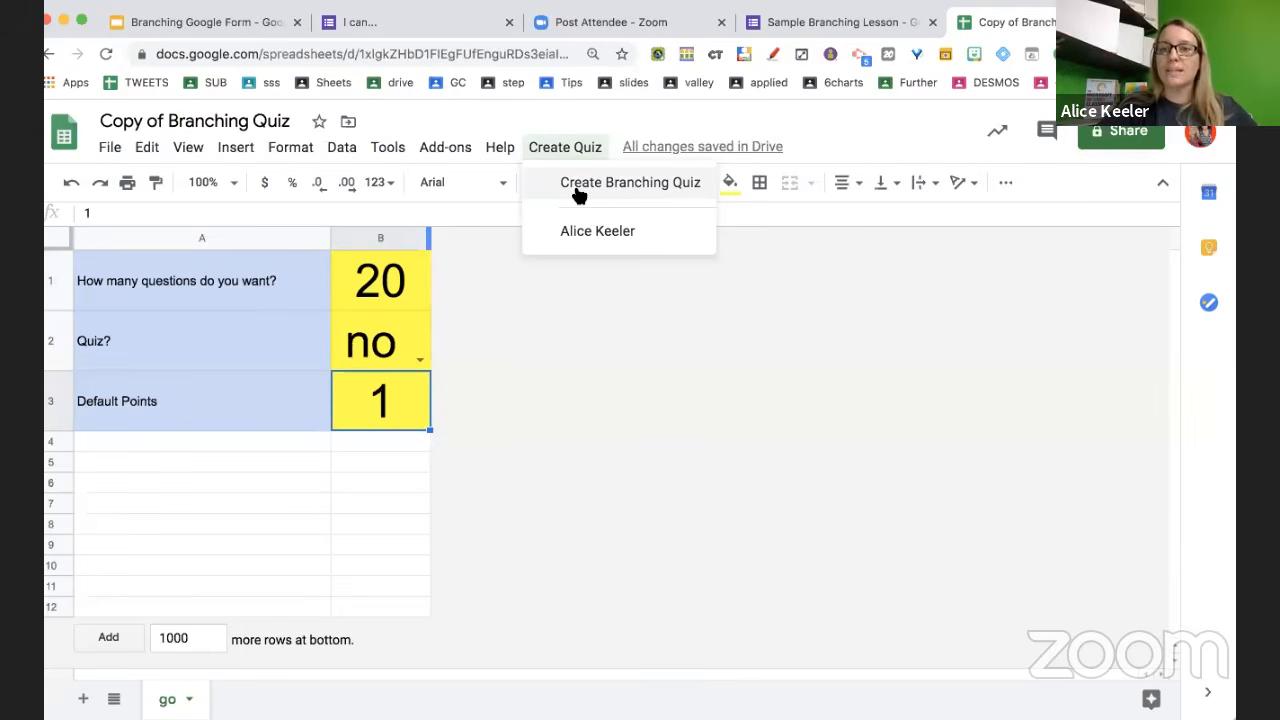
Run Create Branching Quiz, authorize the script, and view the new Form Responses 1 sheet
left_click(578, 190)
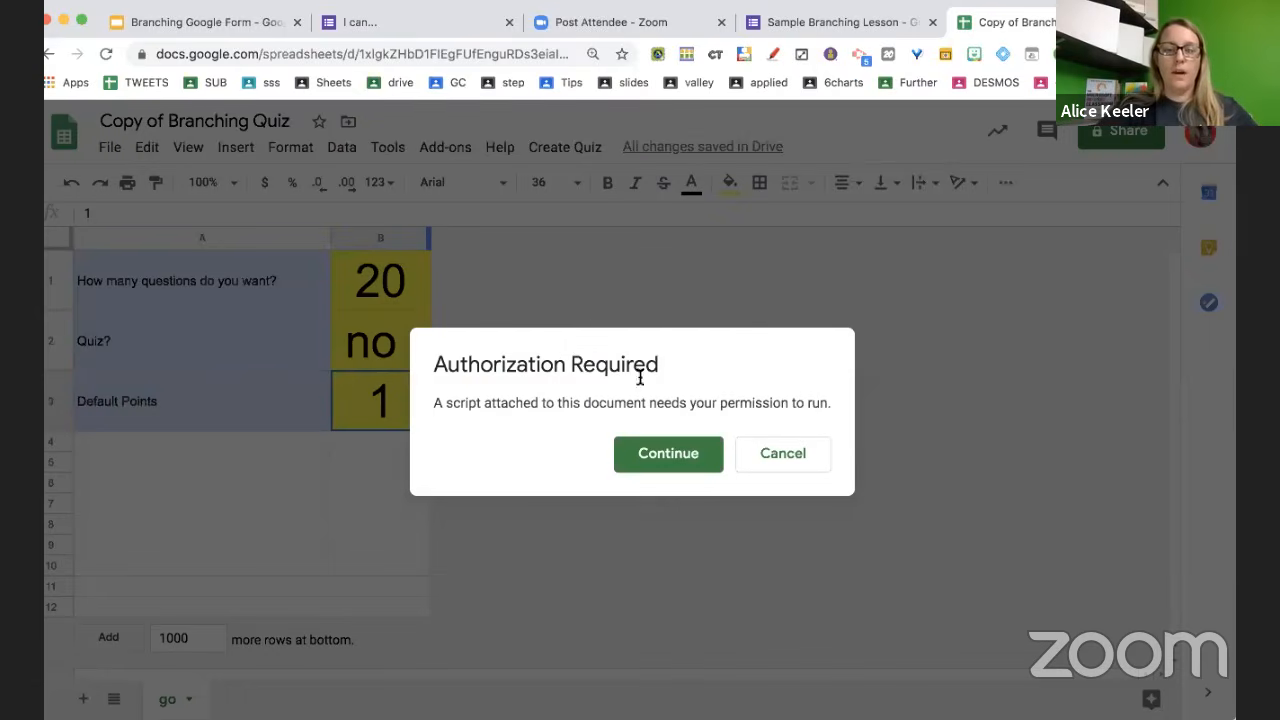
left_click(662, 446)
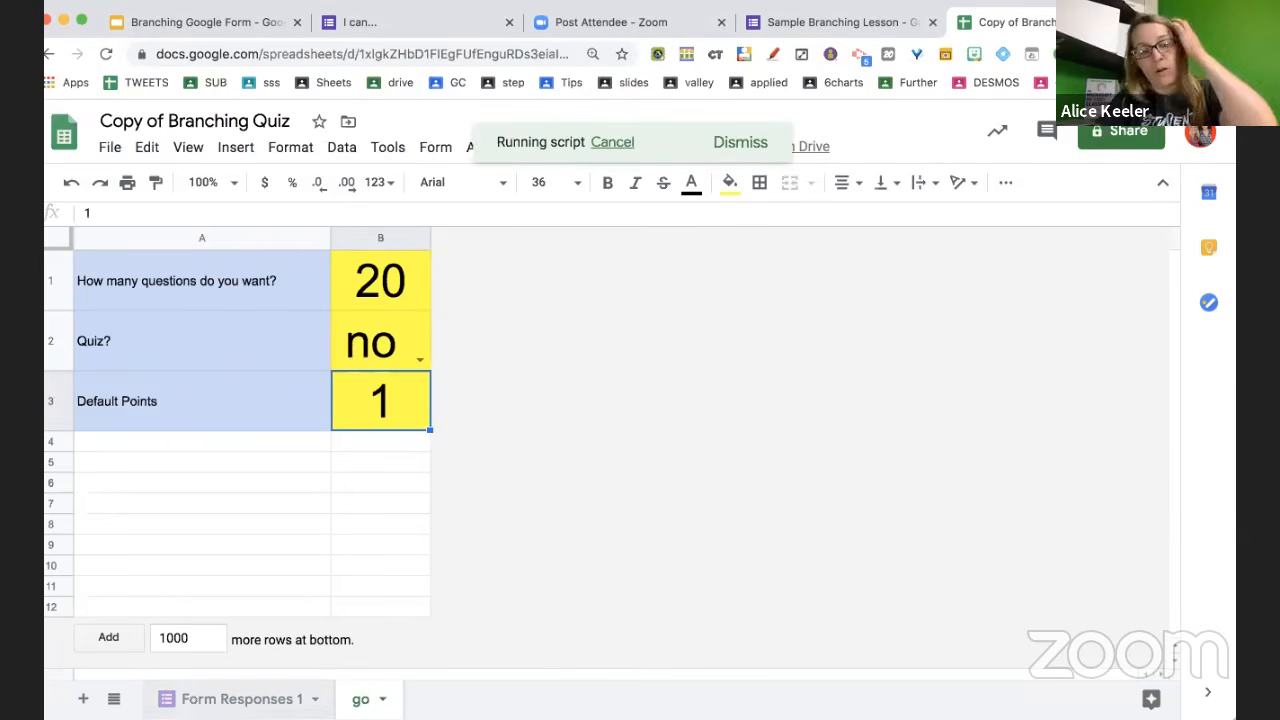
left_click(240, 700)
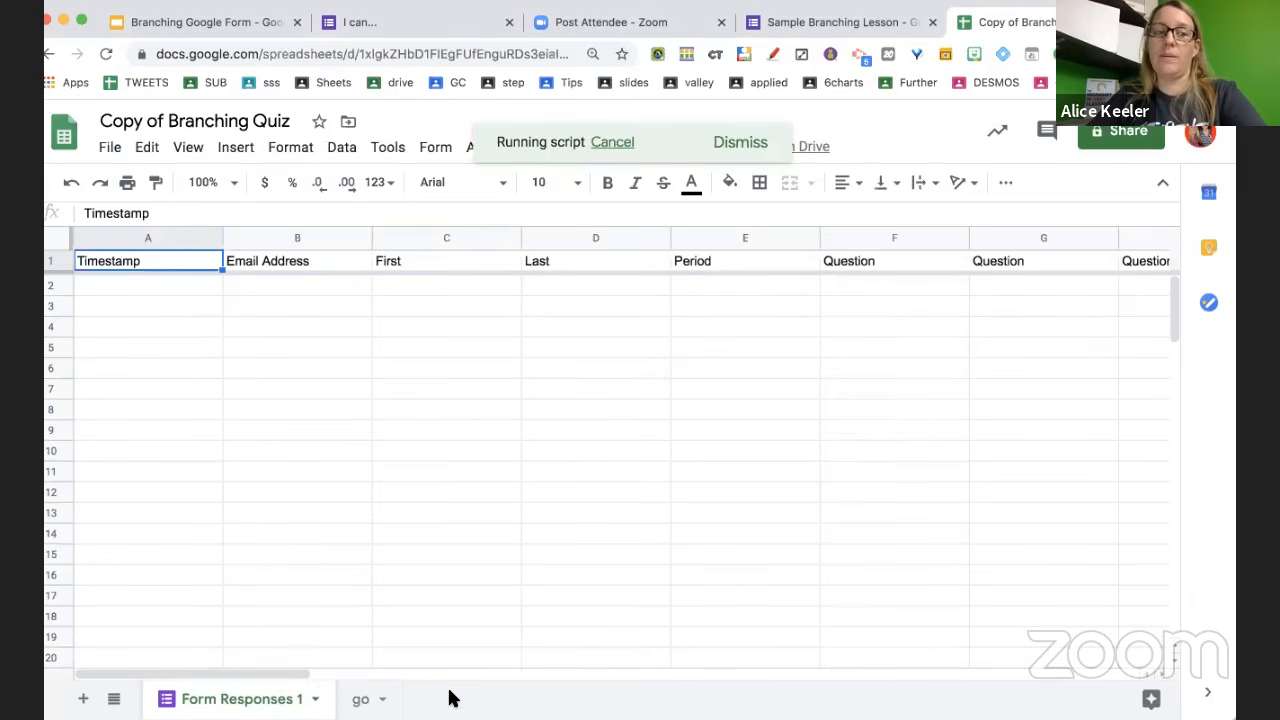
Open the generated form from the Edit URL in B1 of the Form Info1 sheet
left_click(365, 699)
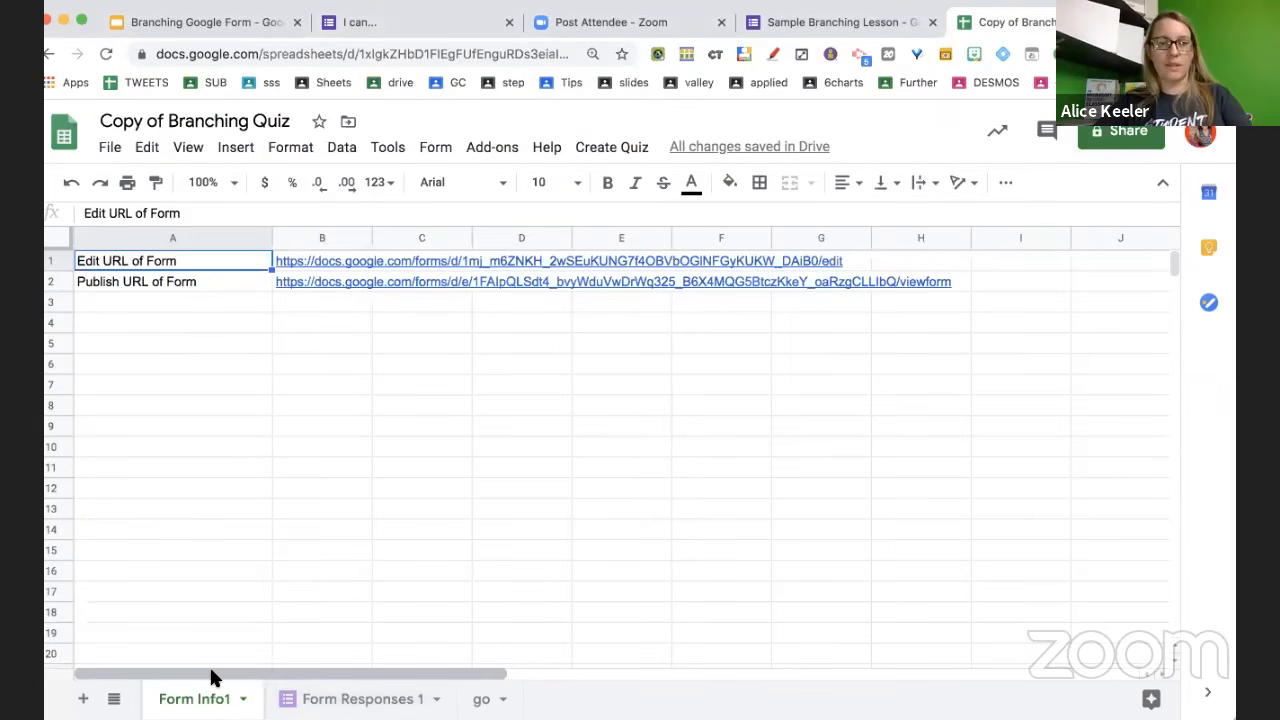
left_click(300, 266)
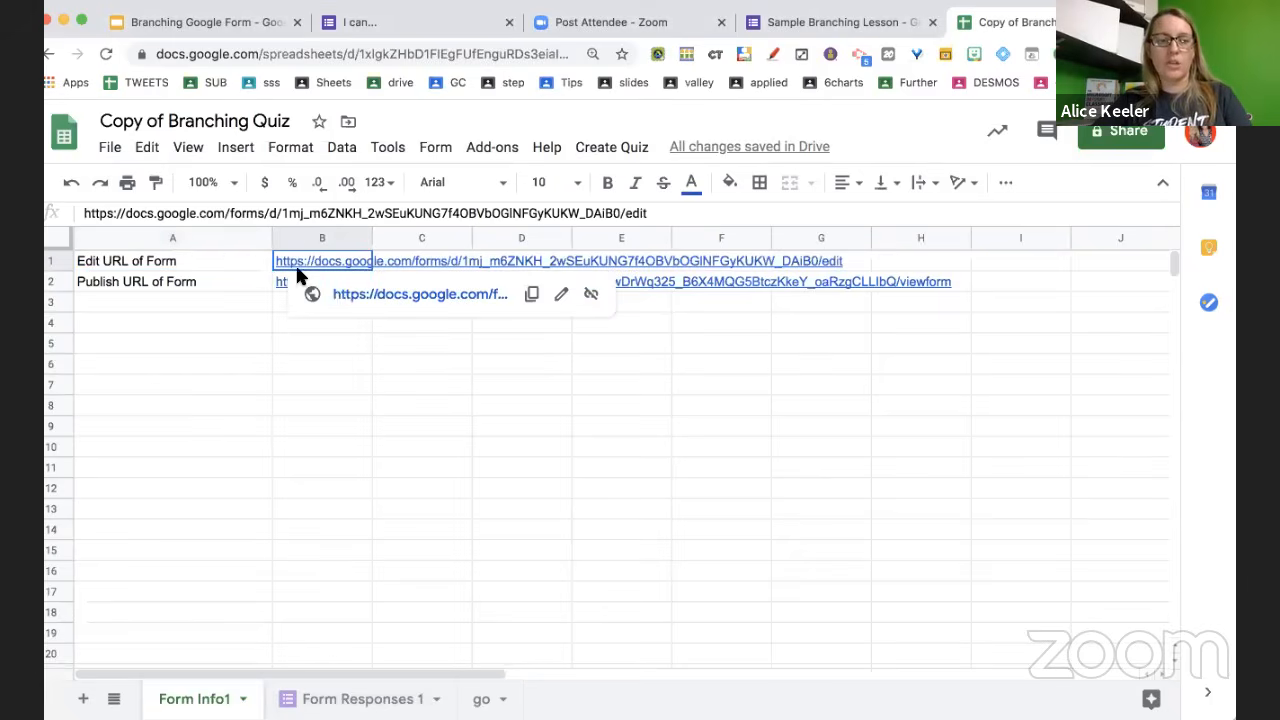
left_click(342, 295)
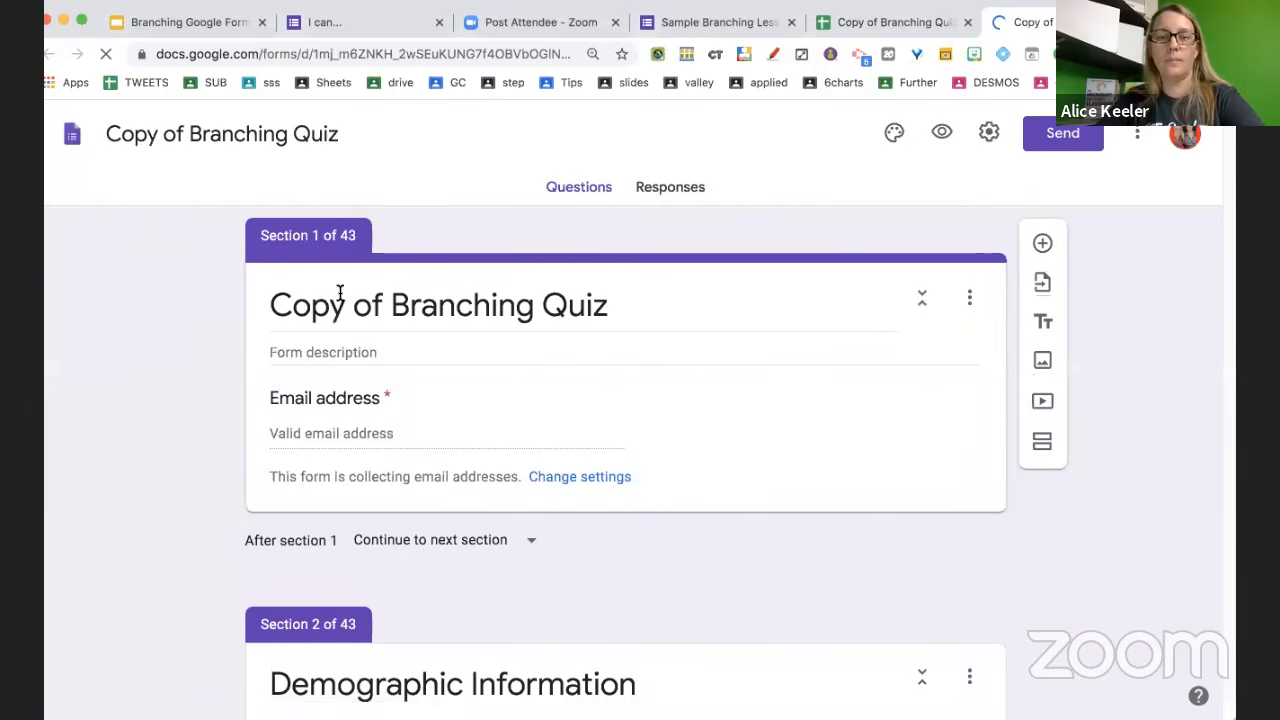
Scroll the 43-section form down to Question 1 and select its Right/Incorrect question card
scroll(340, 292, "down", 5)
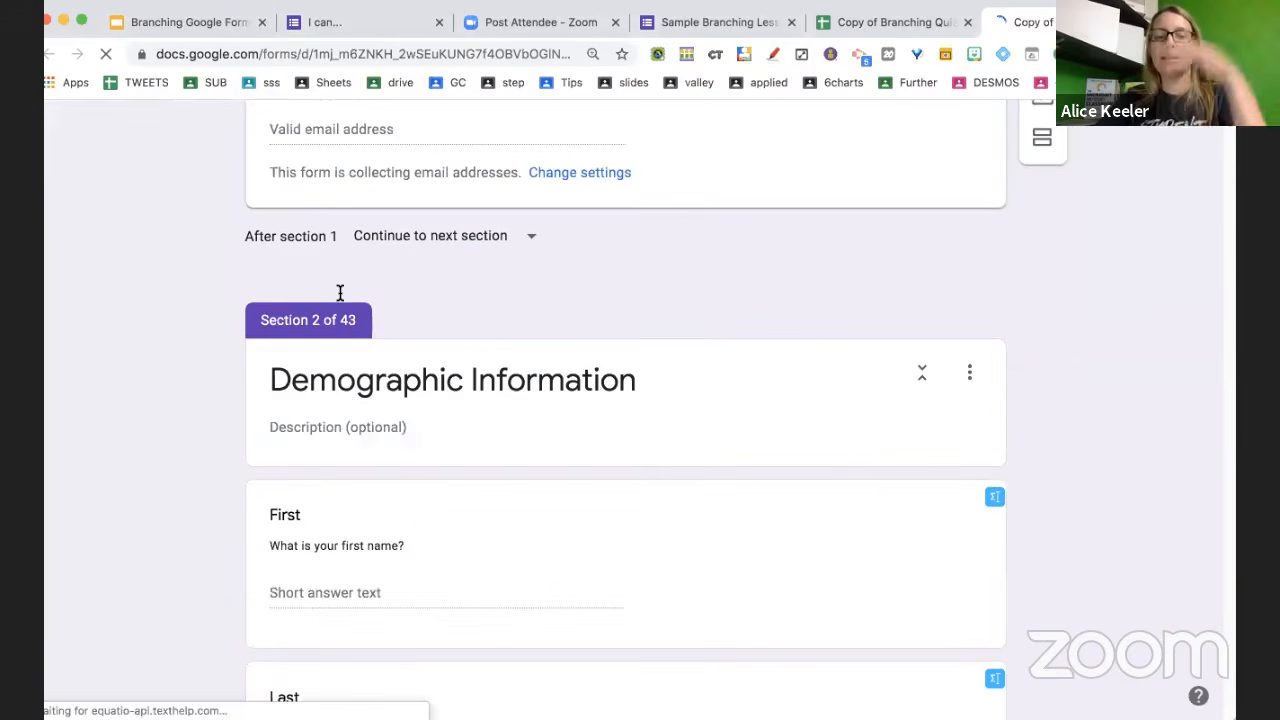
scroll(340, 292, "down", 5)
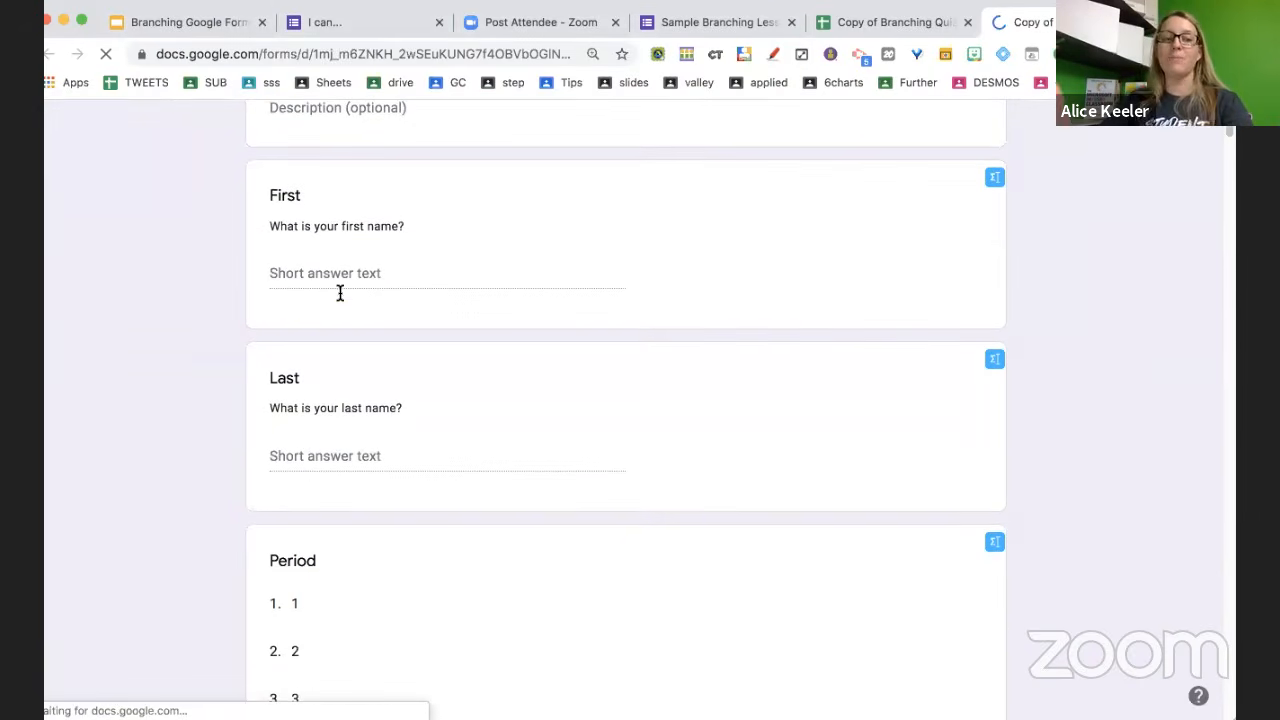
scroll(340, 294, "up", 2)
scroll(340, 296, "down", 2)
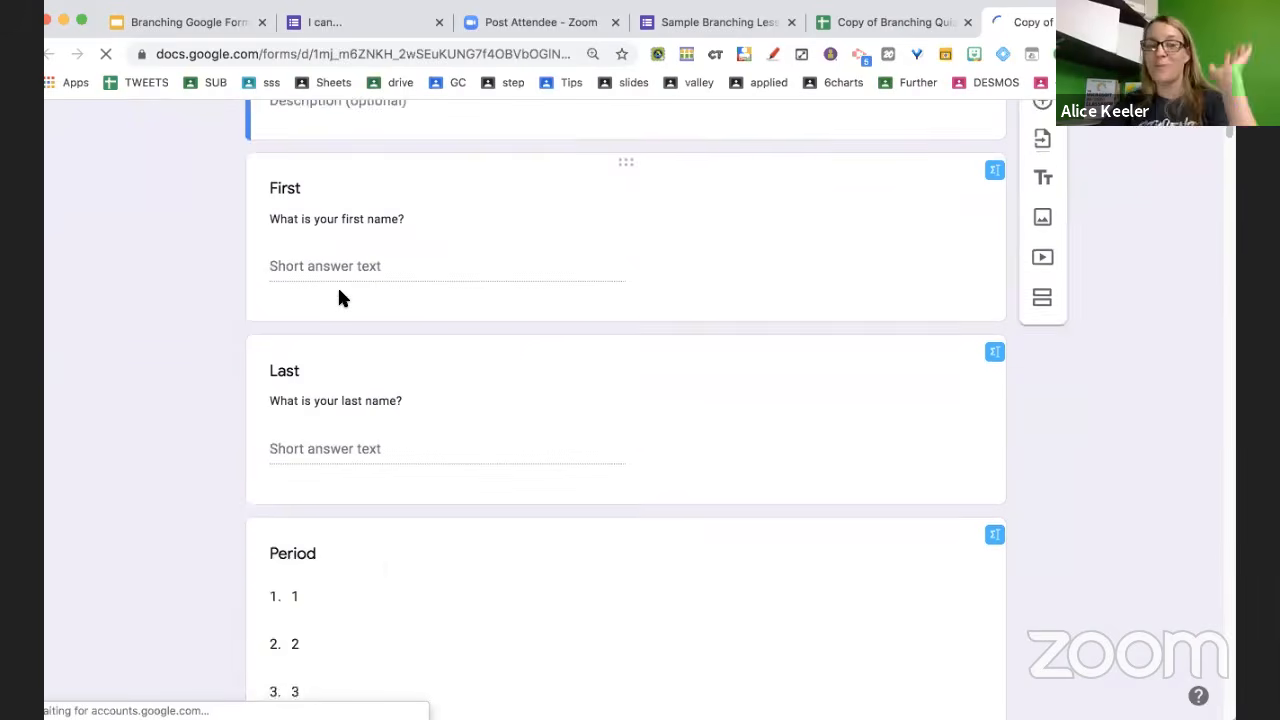
scroll(338, 298, "down", 6)
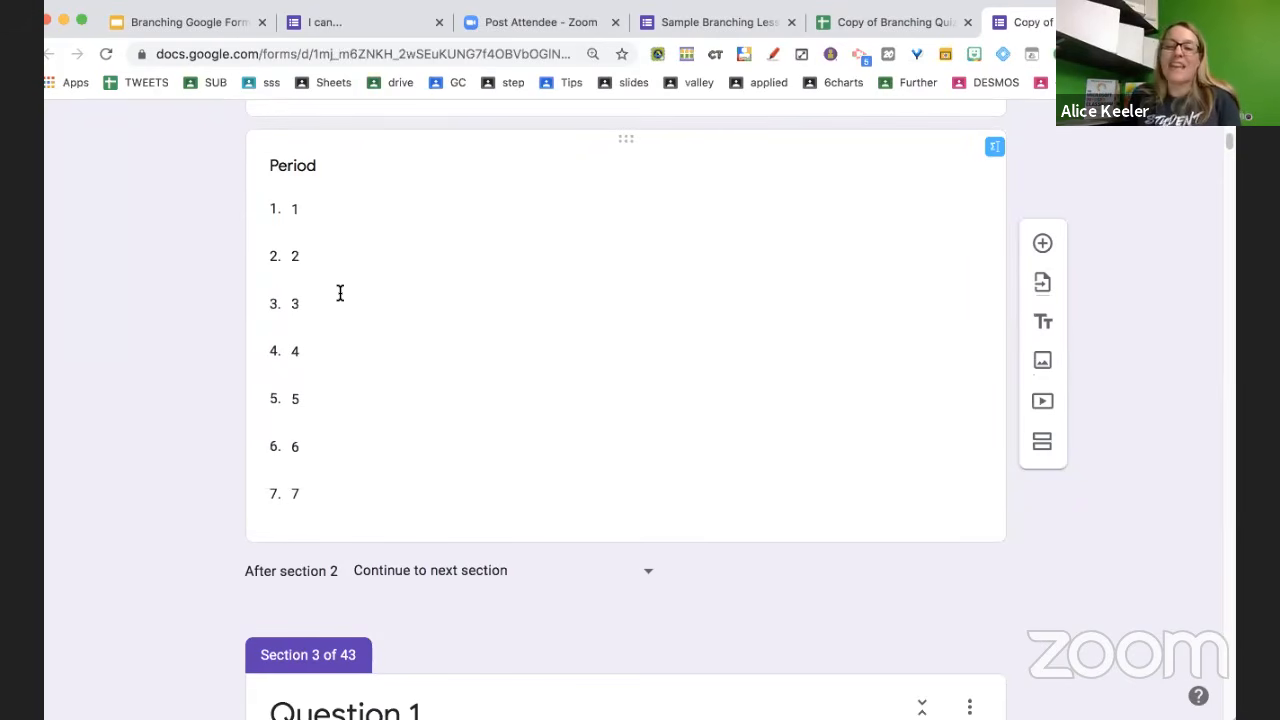
scroll(340, 292, "down", 6)
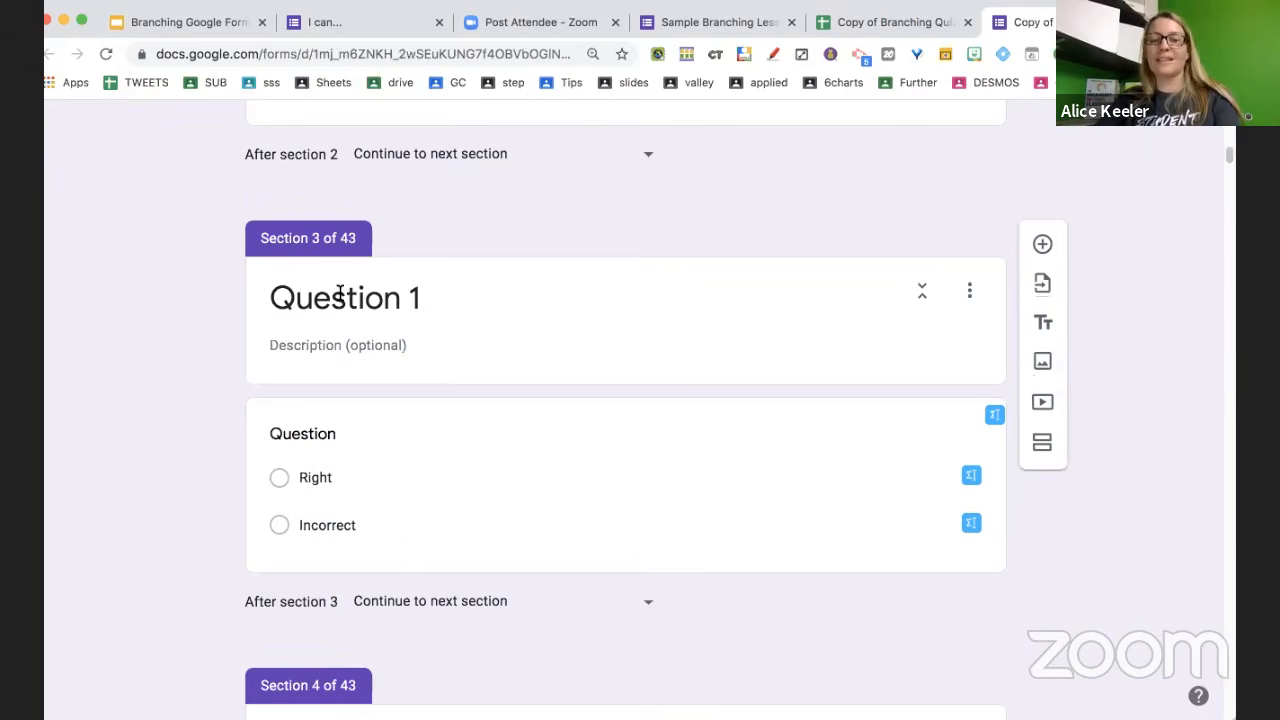
scroll(340, 294, "down", 5)
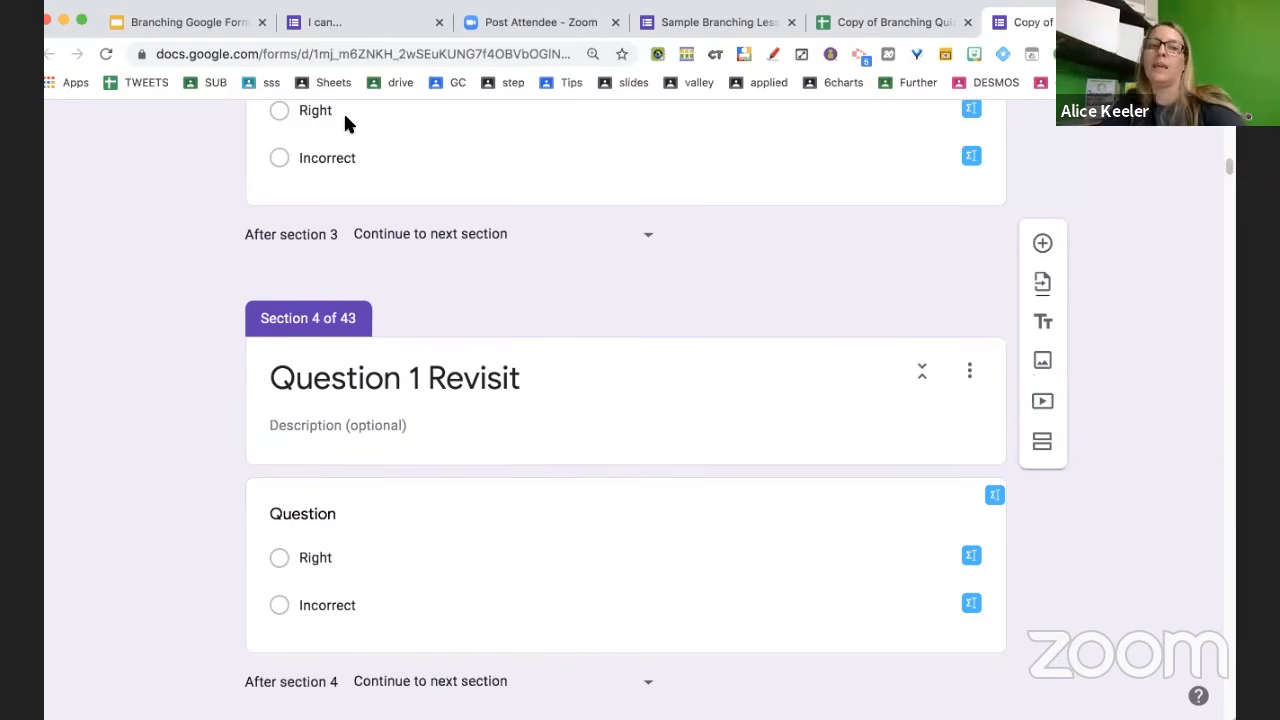
left_click(421, 161)
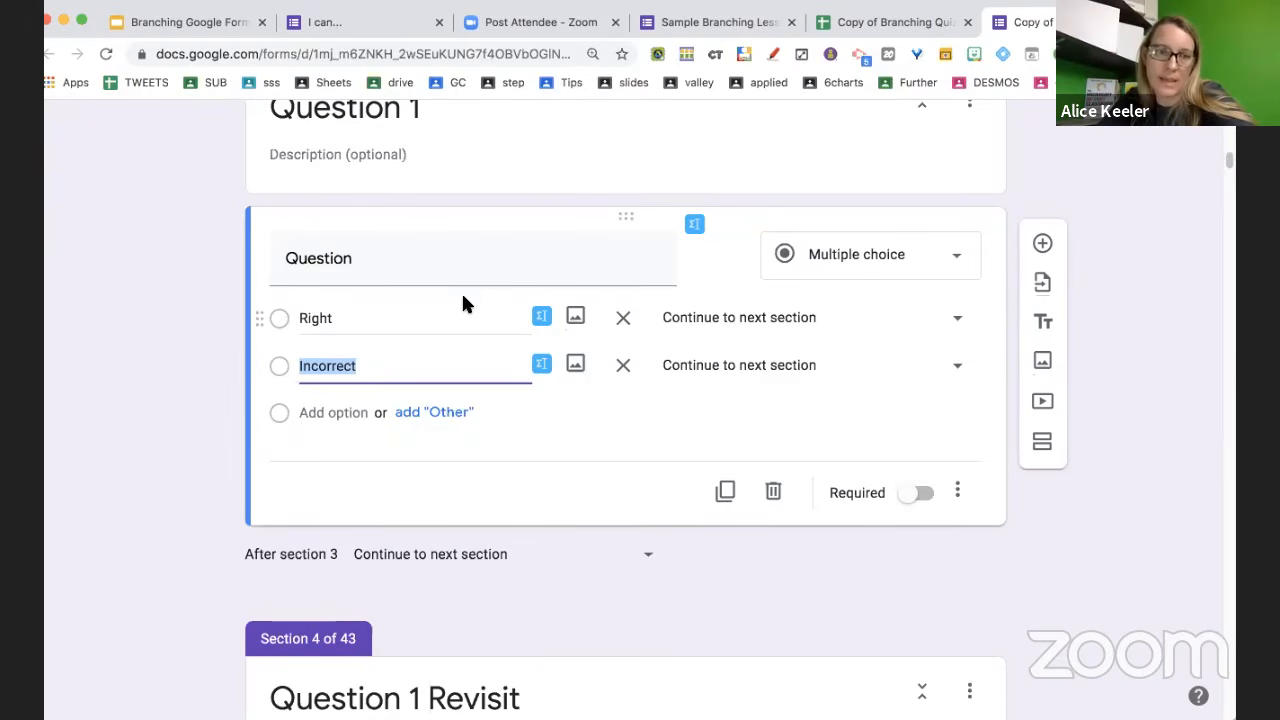
Route Right to section 5 (Question 2), Incorrect to section 4, and section 3 onward to section 5
left_click(957, 491)
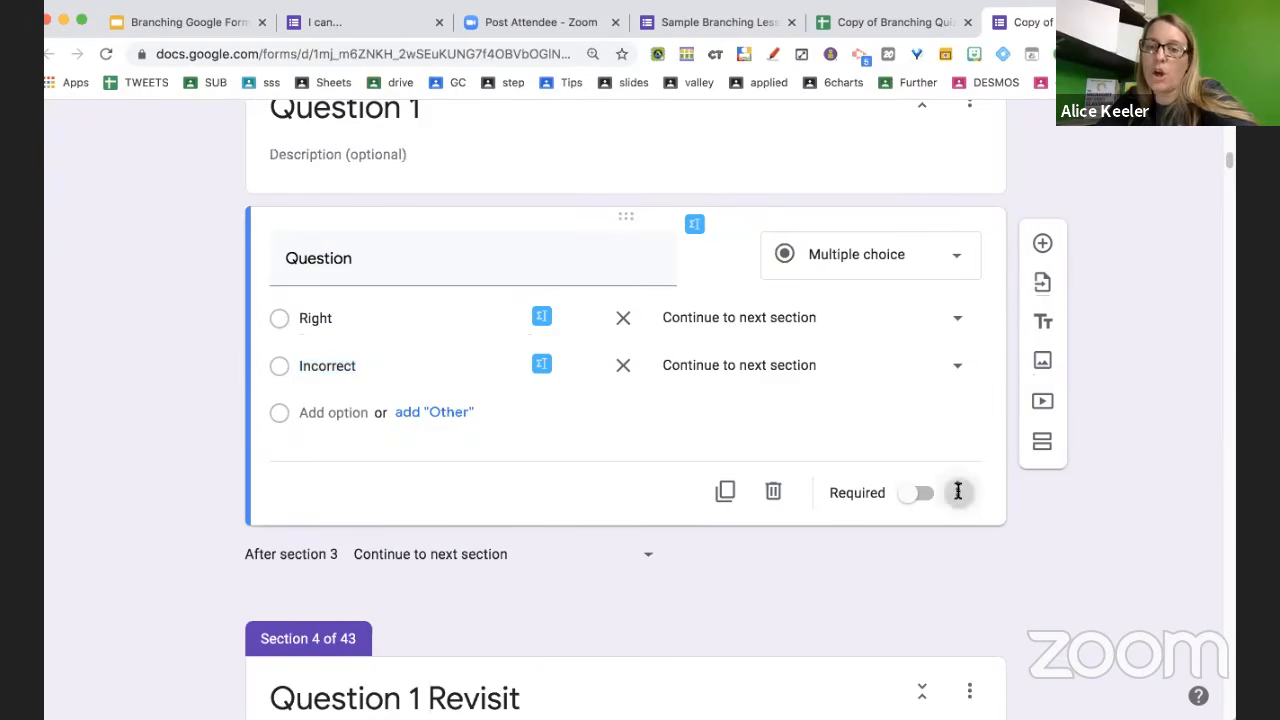
left_click(957, 491)
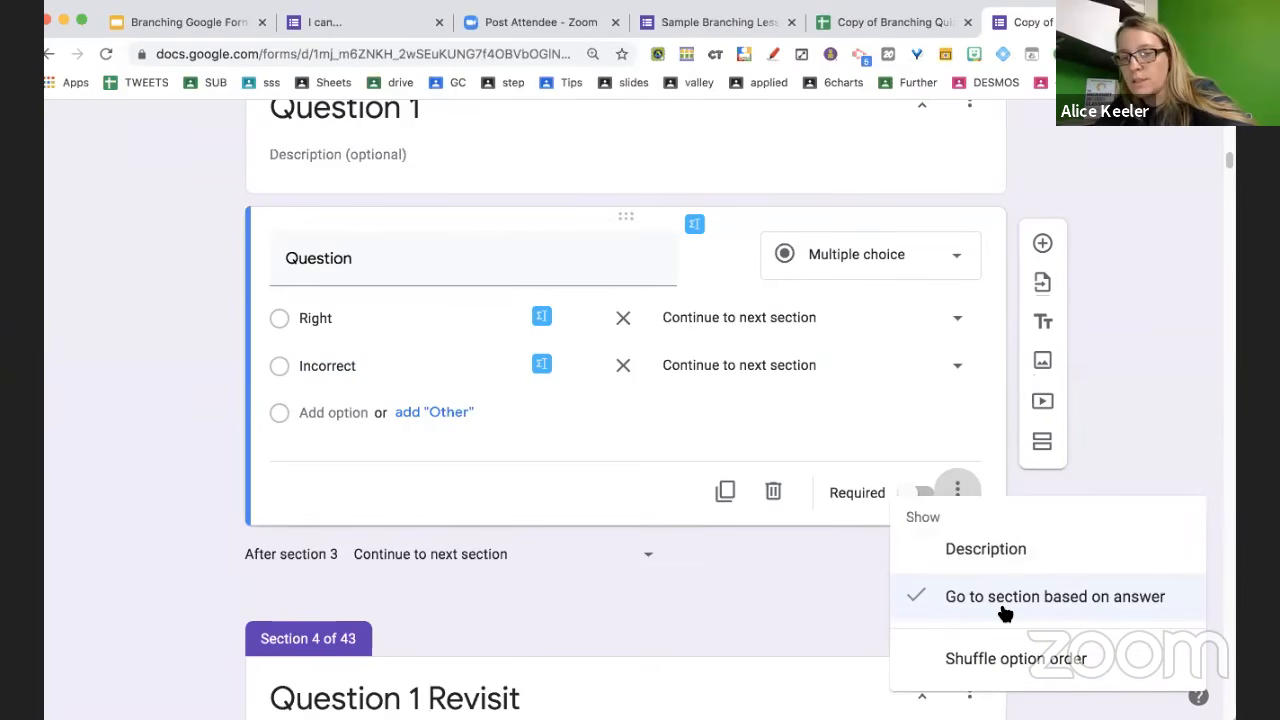
left_click(998, 665)
left_click(806, 322)
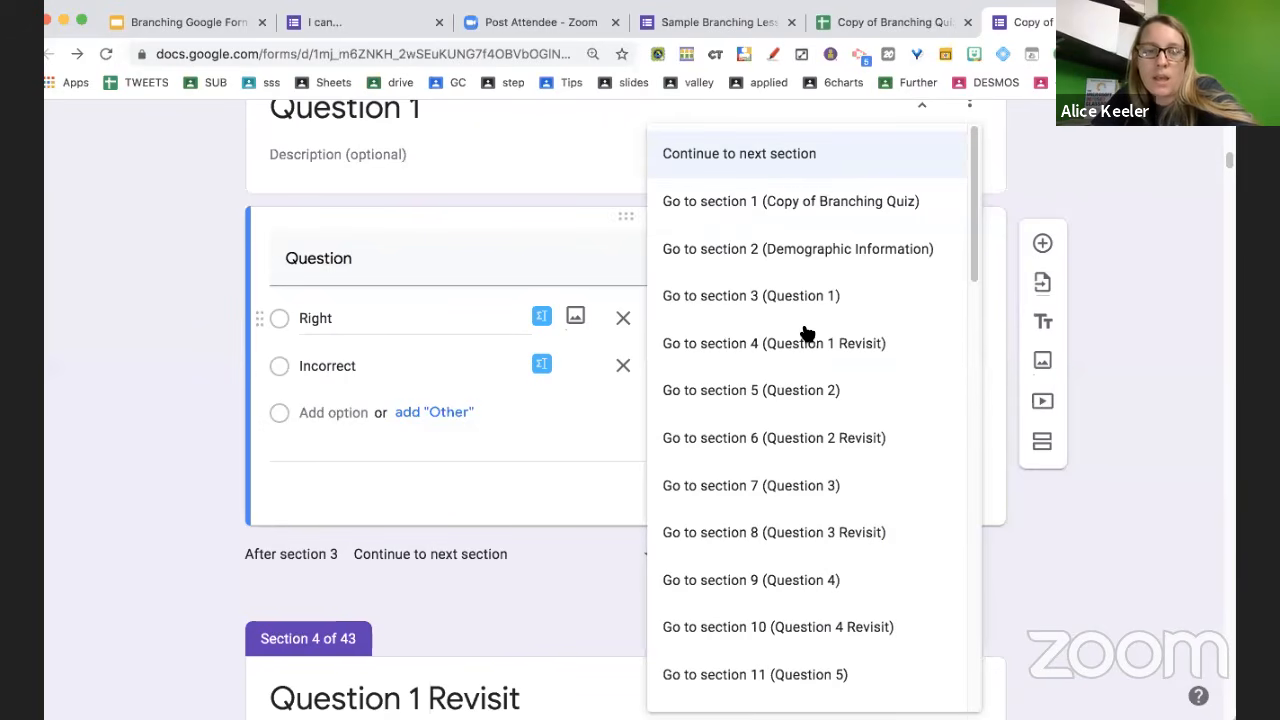
left_click(806, 378)
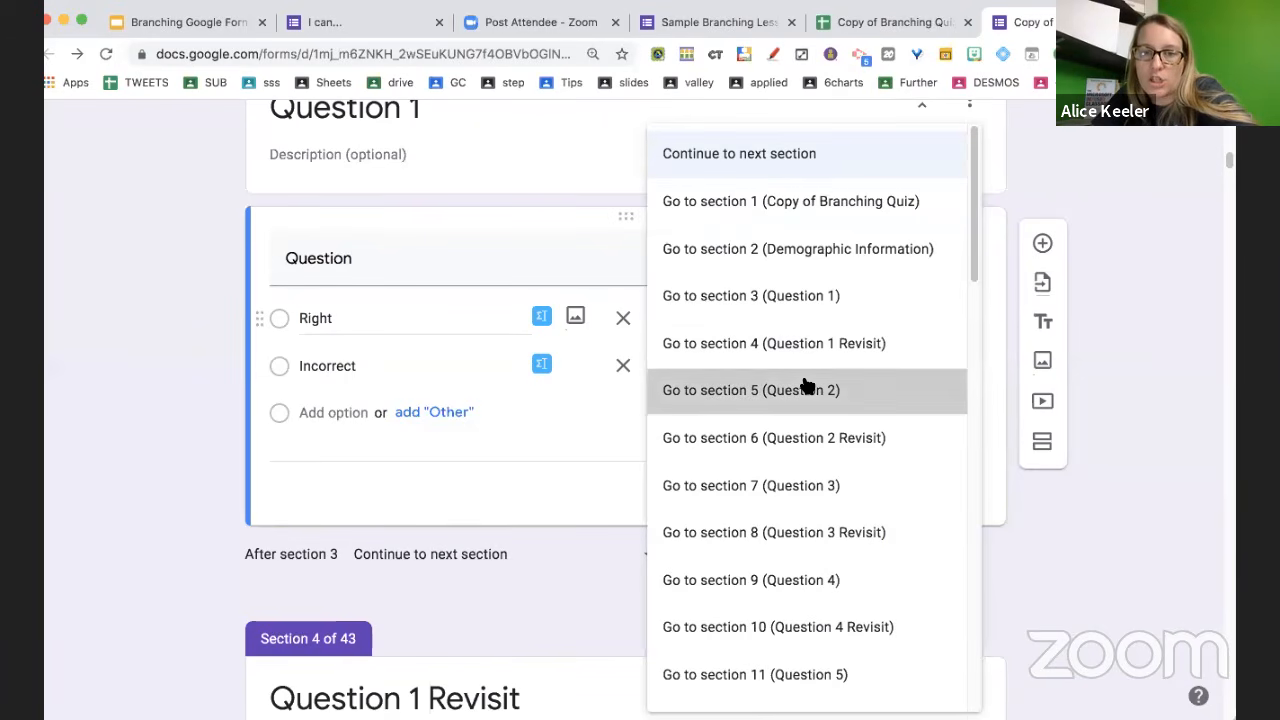
left_click(806, 372)
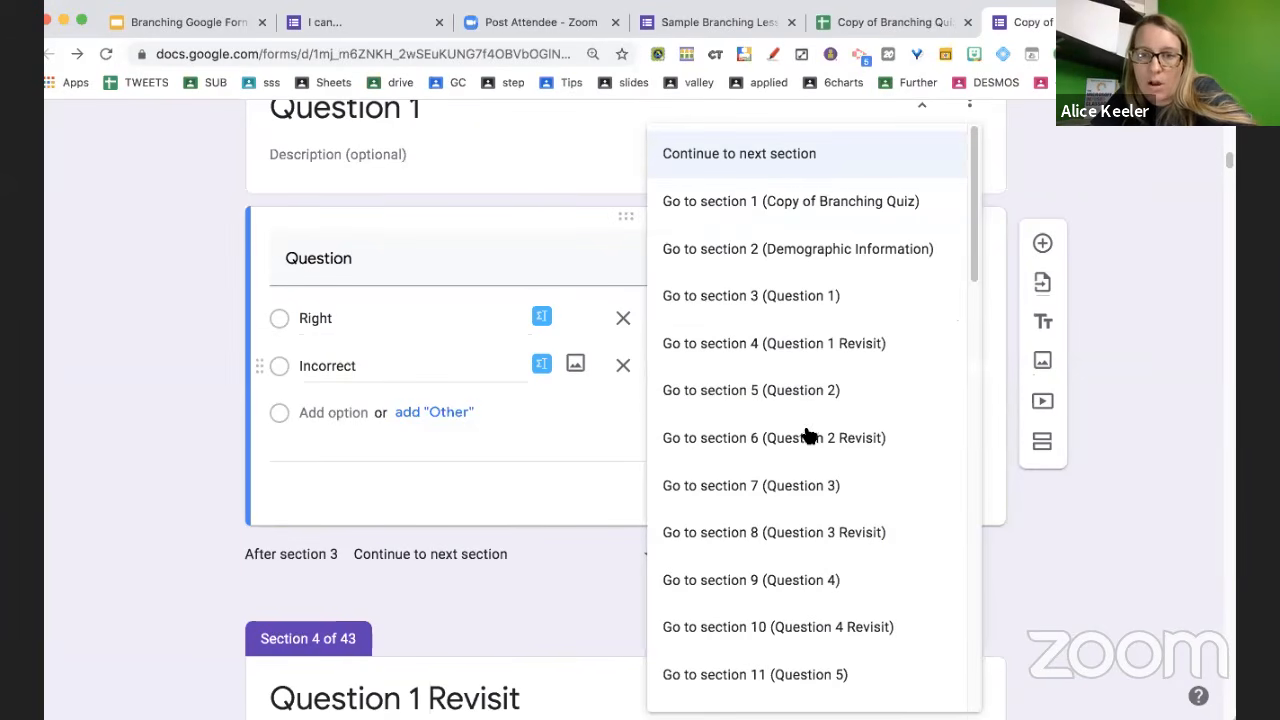
left_click(806, 345)
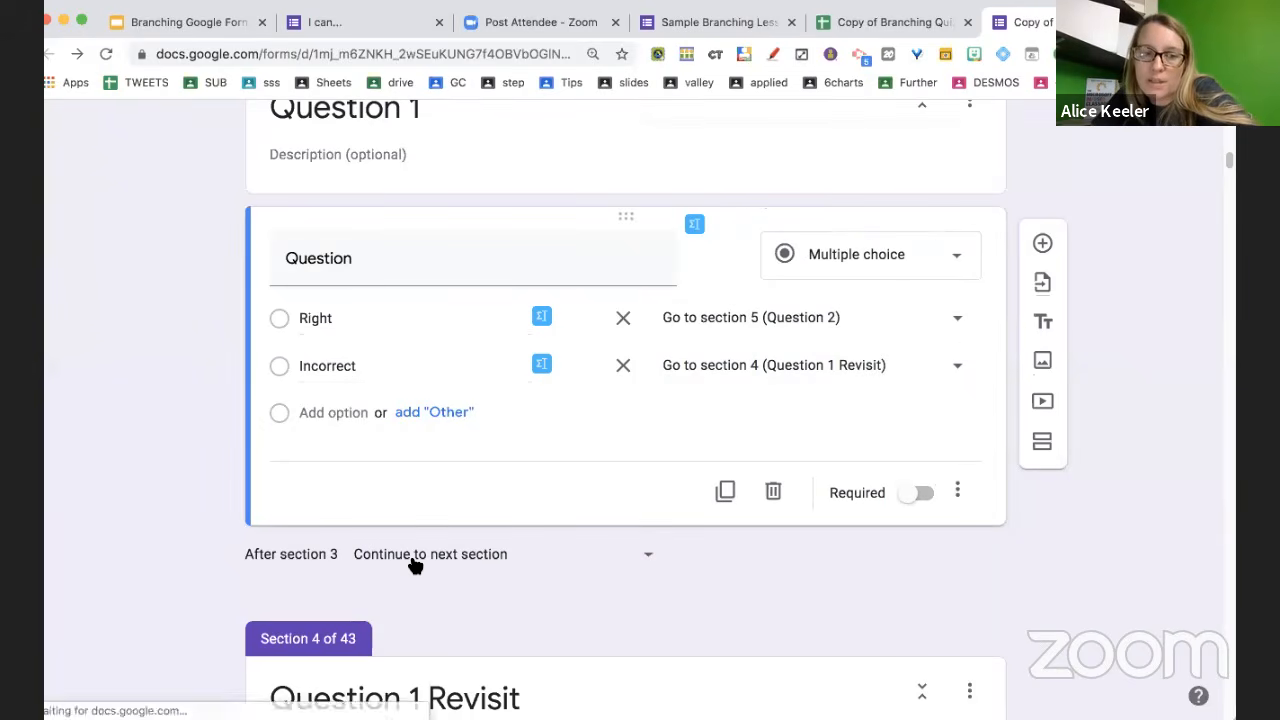
left_click(415, 565)
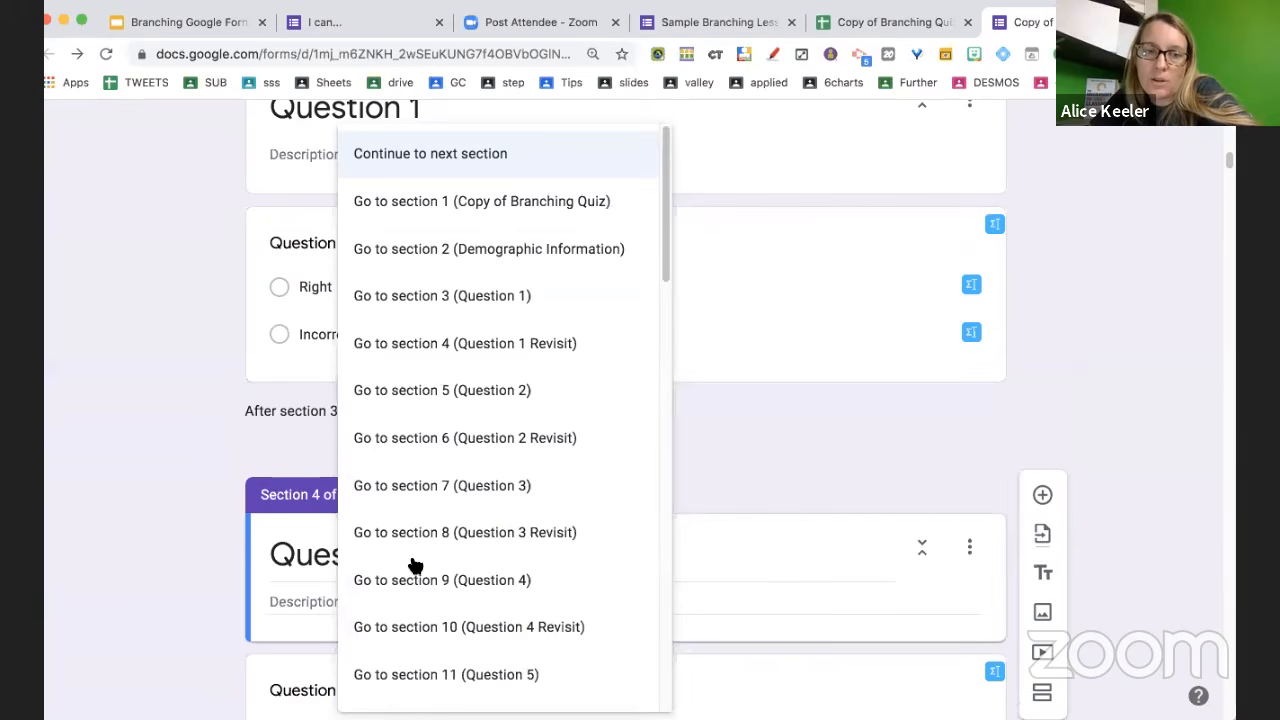
left_click(512, 396)
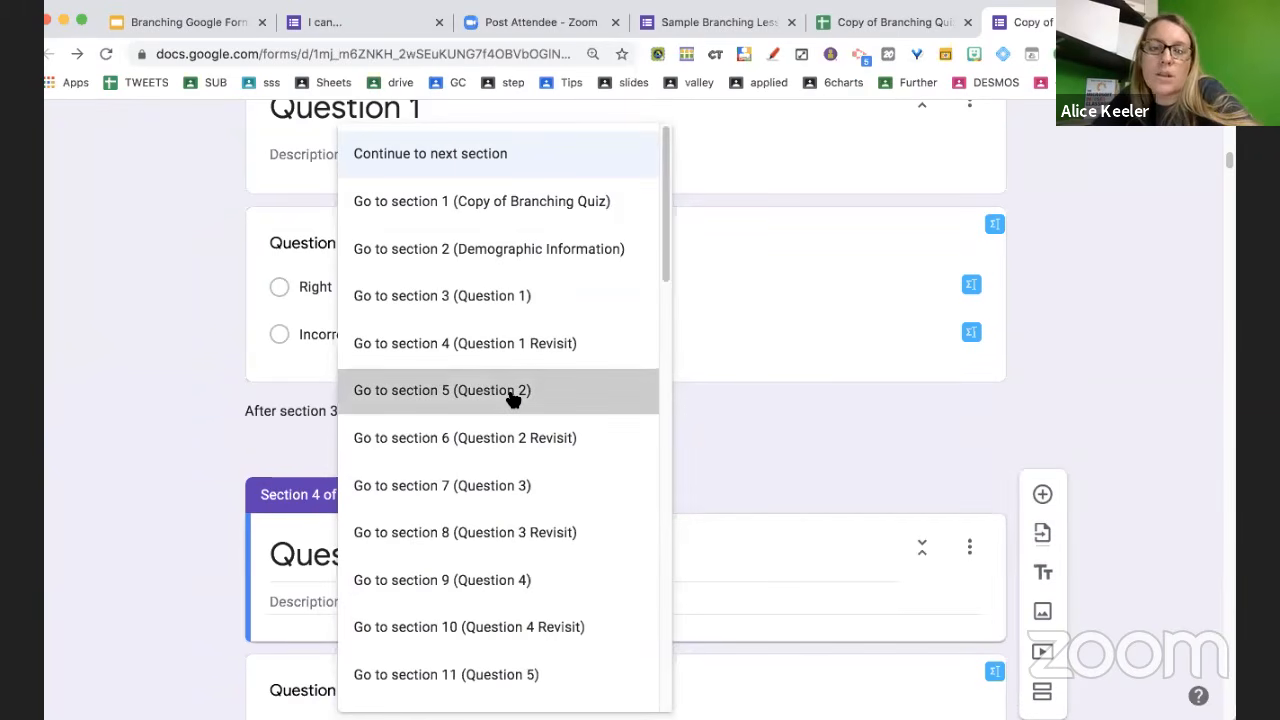
Review the form down to section 43, End of Assessment, then return to the Branching Google Form slides
scroll(510, 398, "down", 6)
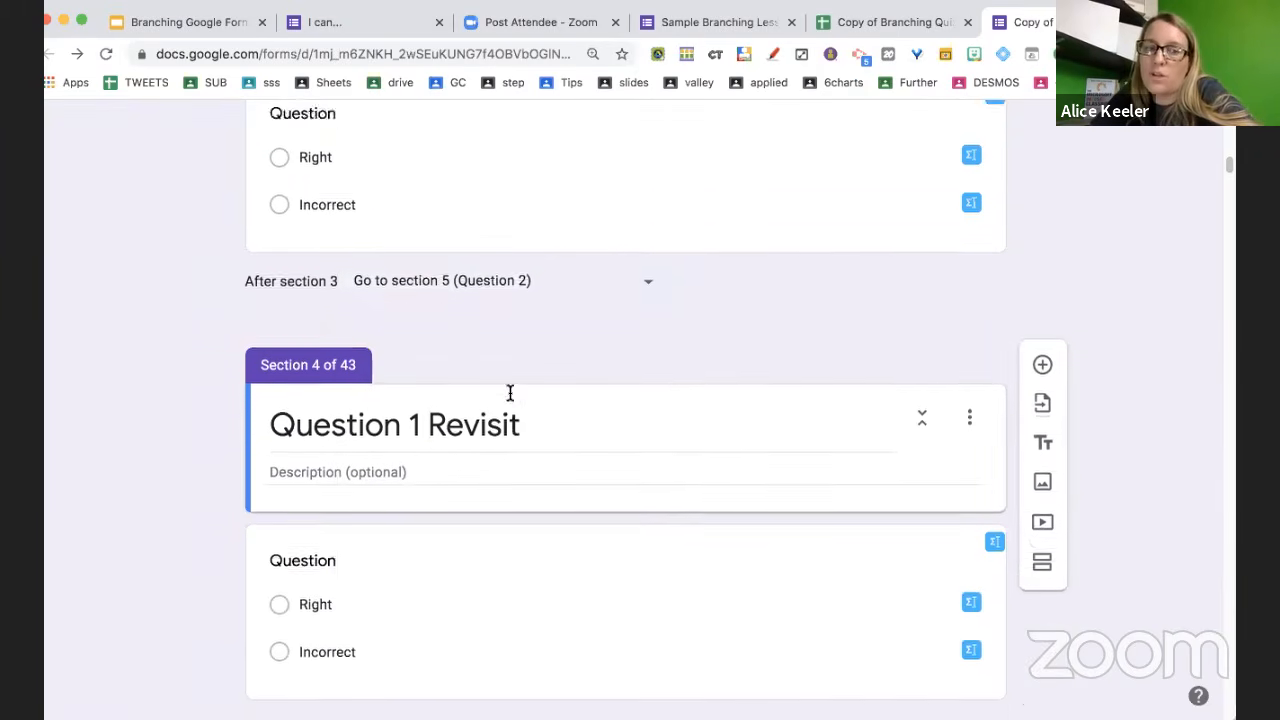
scroll(508, 398, "down", 9)
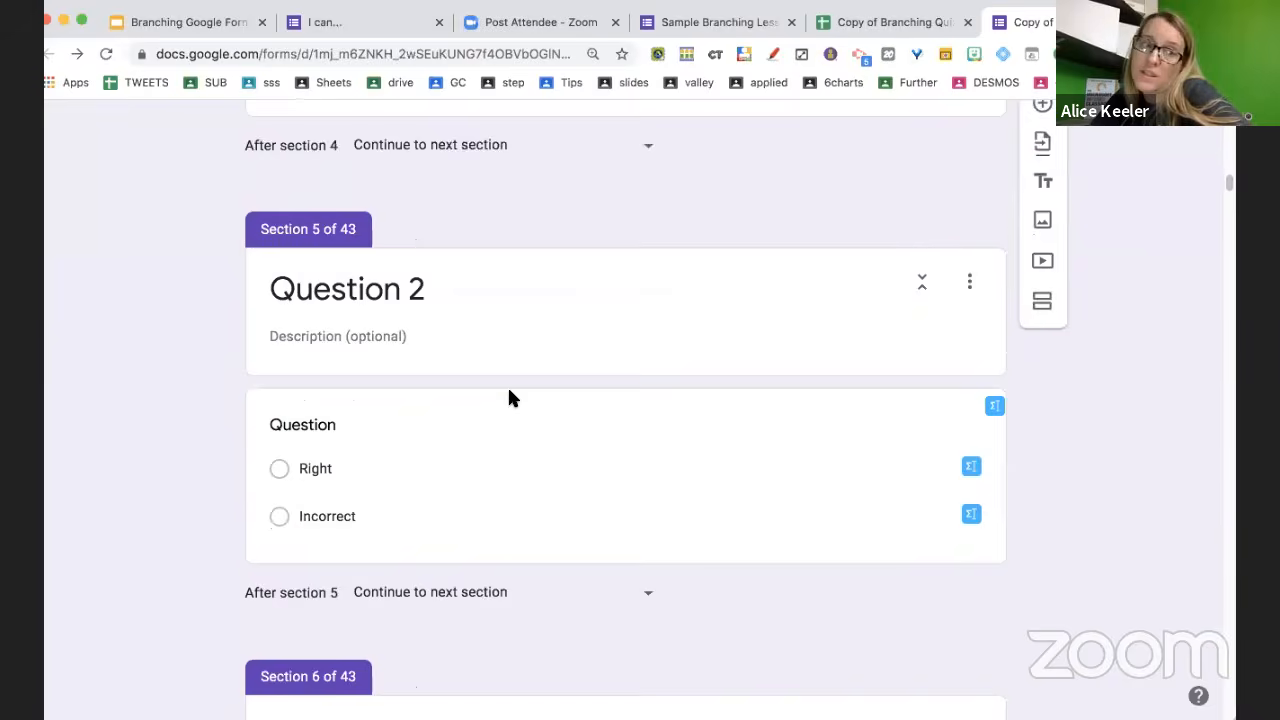
scroll(508, 397, "down", 20)
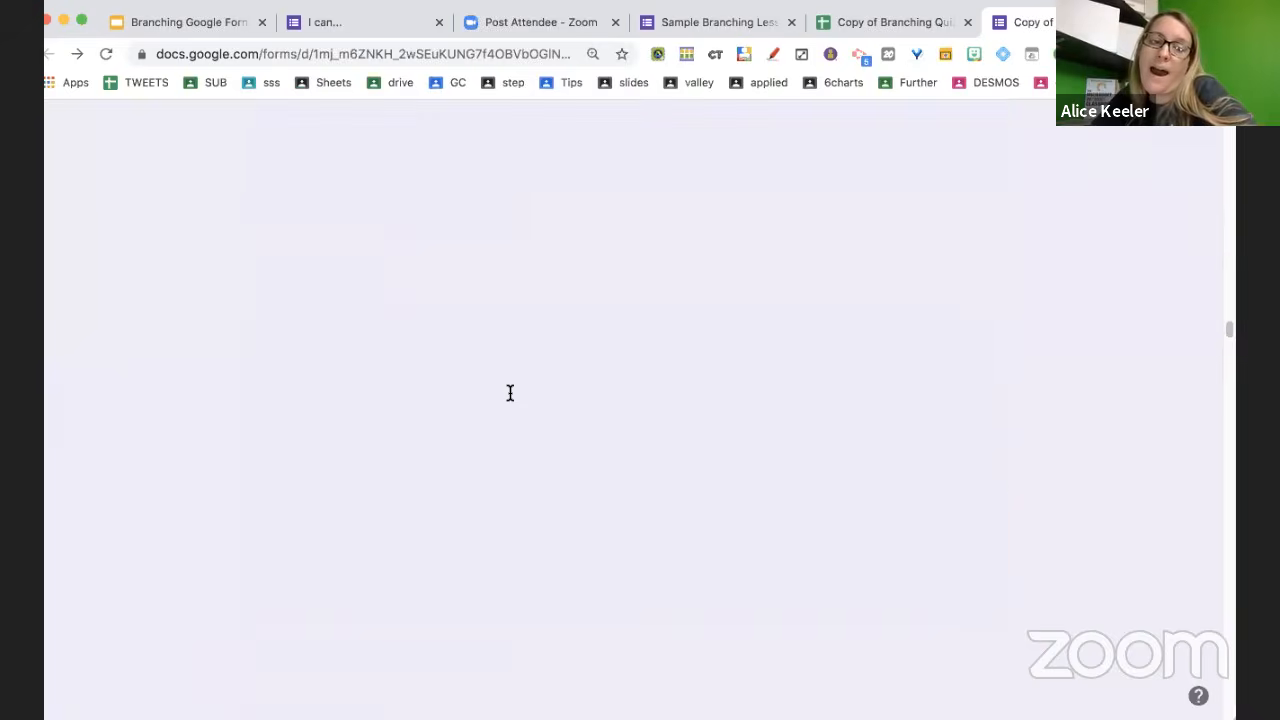
scroll(508, 397, "down", 20)
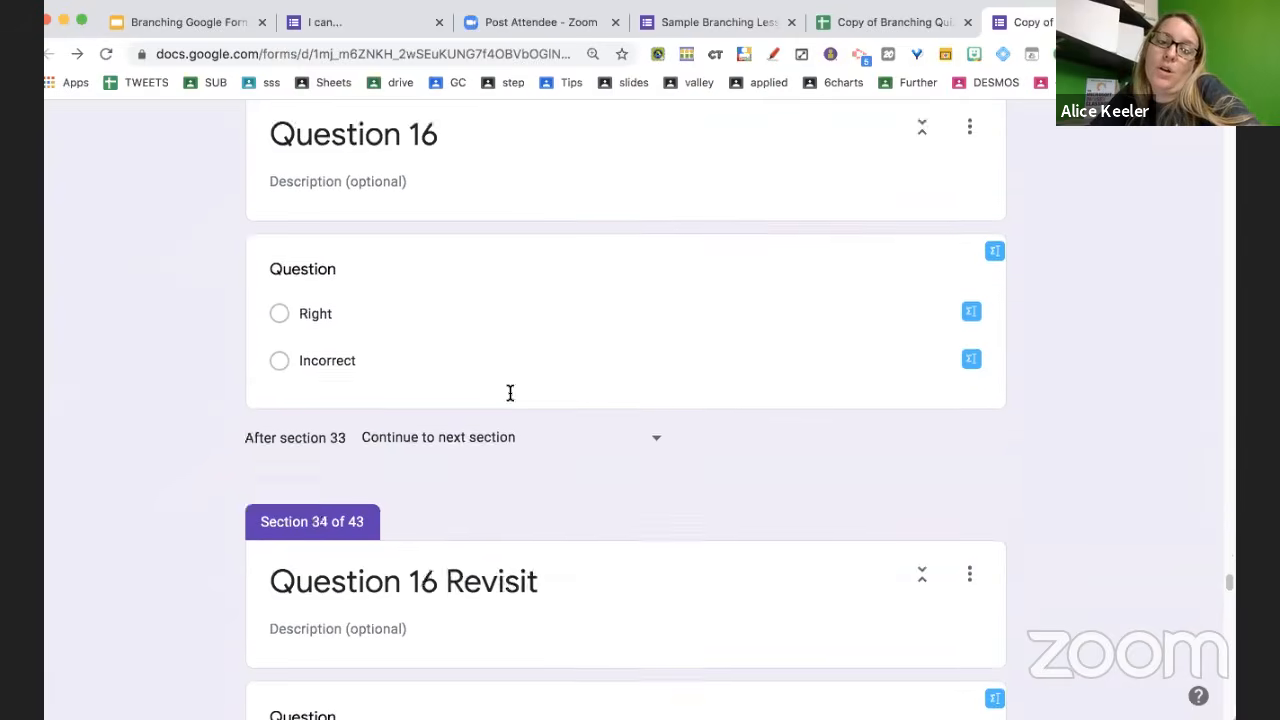
scroll(508, 397, "down", 20)
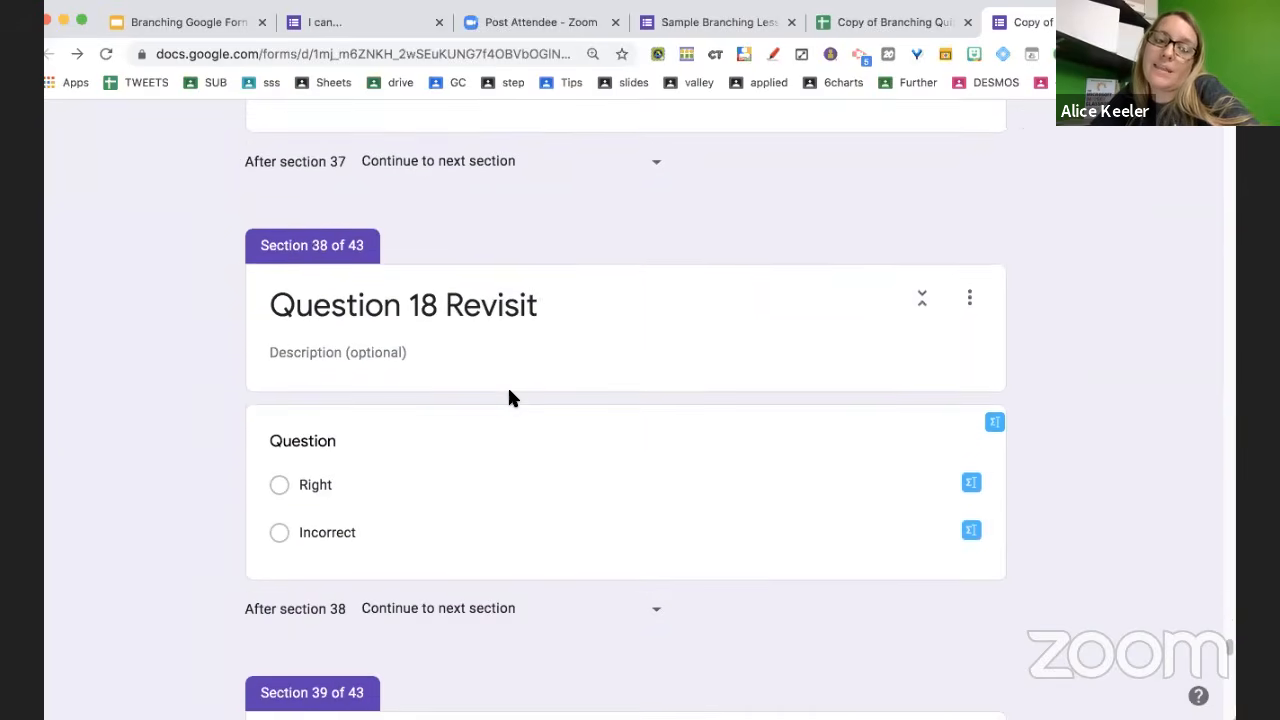
scroll(509, 392, "down", 6)
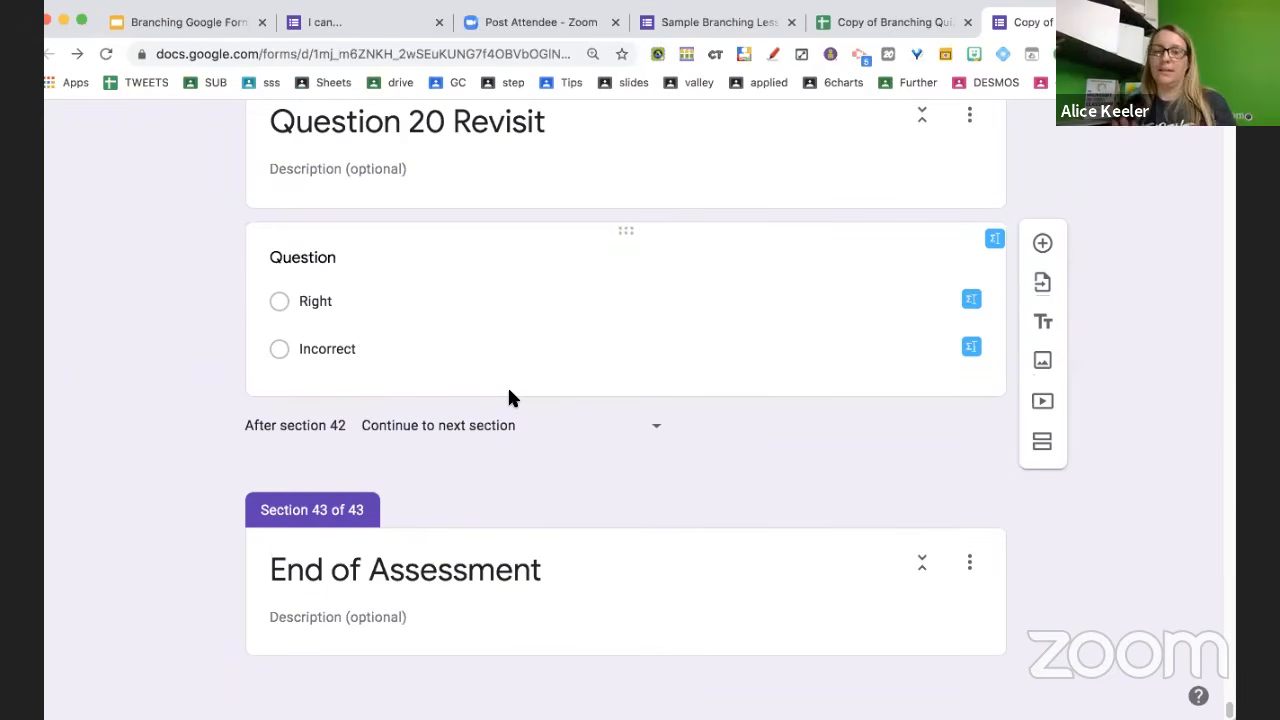
left_click(313, 30)
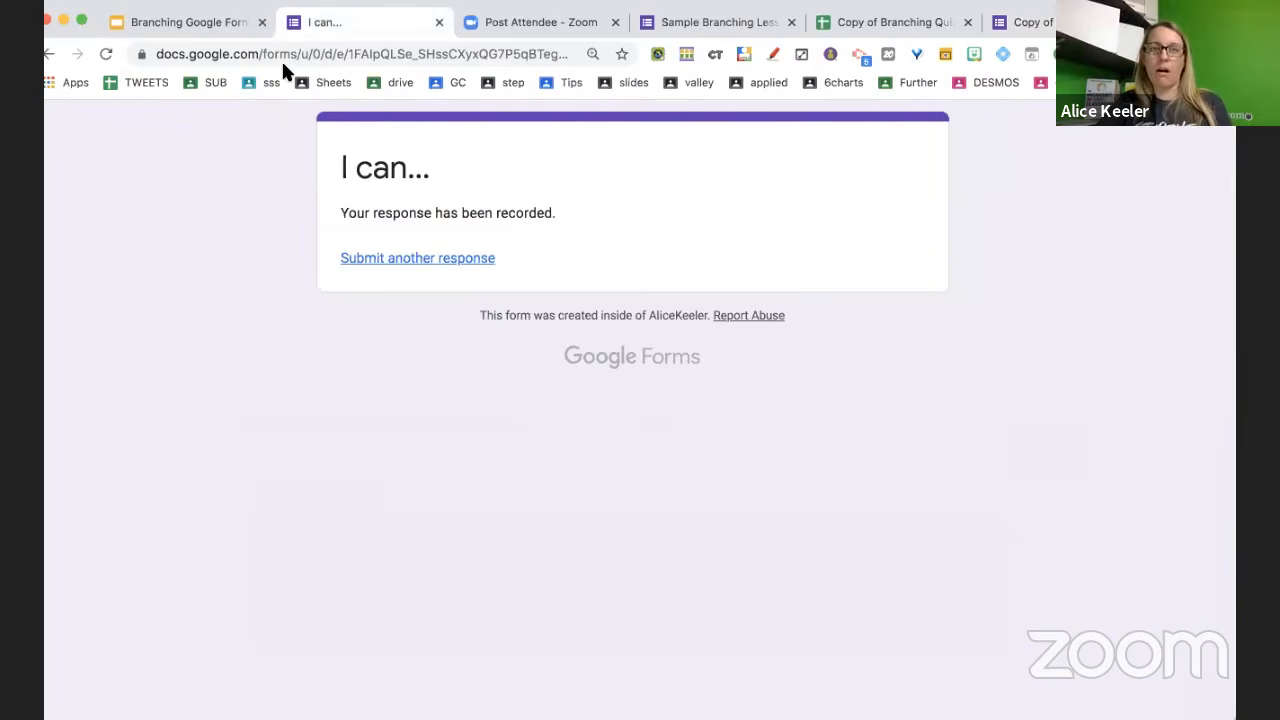
left_click(191, 28)
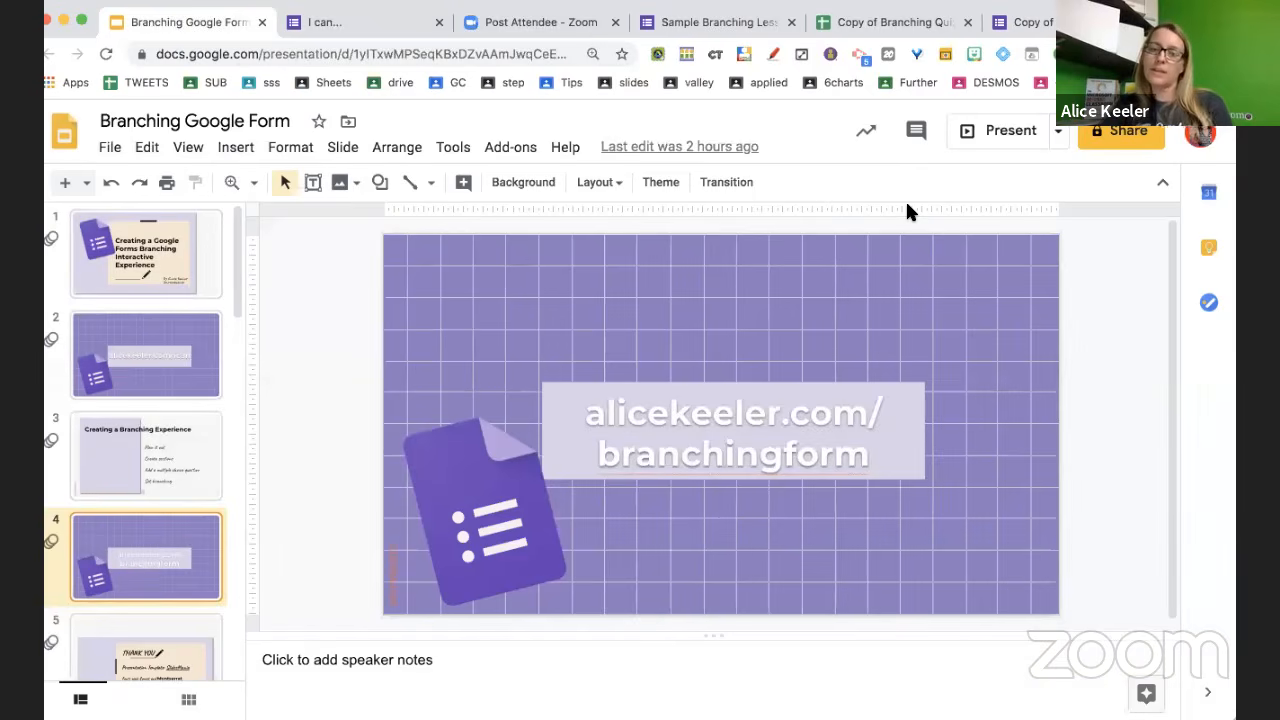